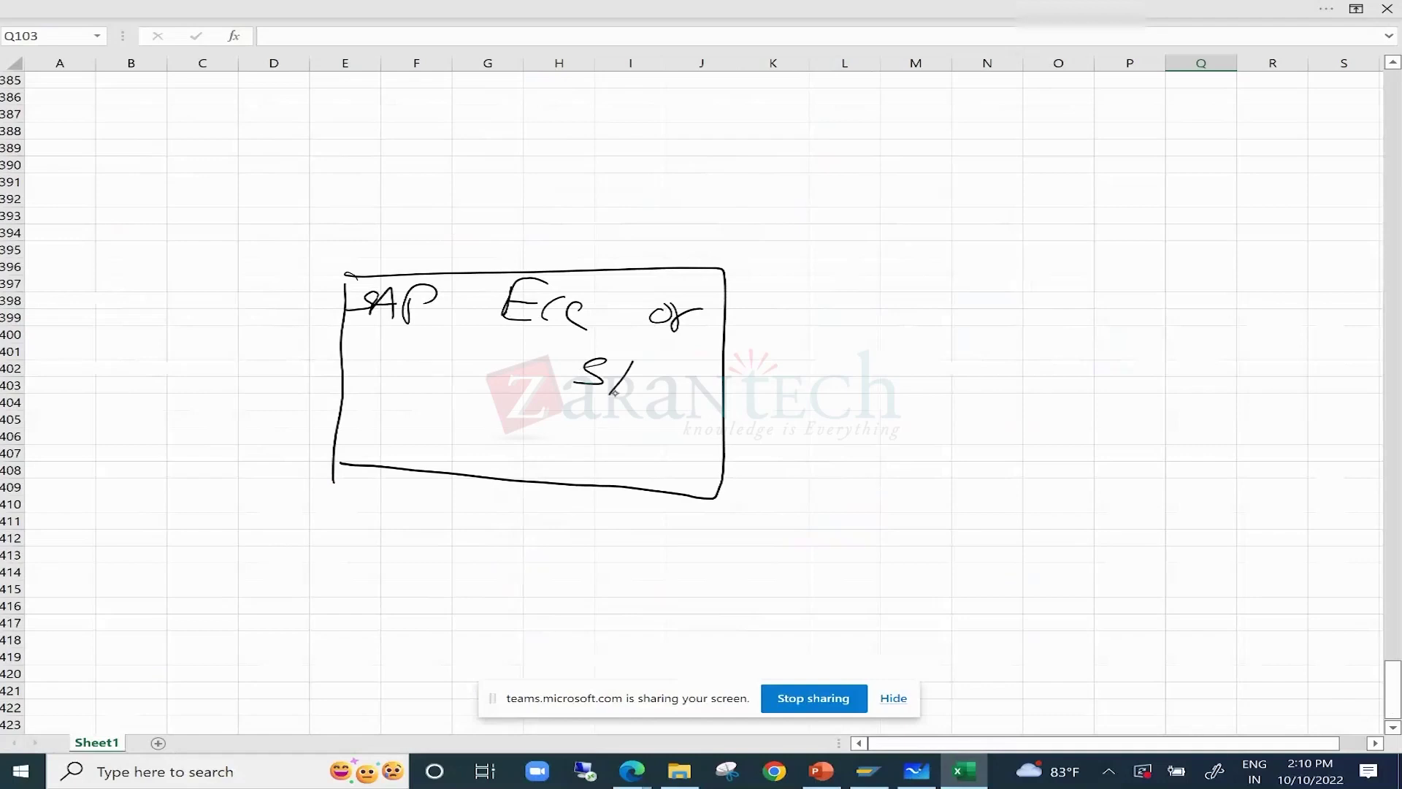
# Step: Finish writing S/4, circle SAP, and draw a box labelled MDG above the SAP box
pyautogui.moveTo(336, 288)
pyautogui.mouseDown()
pyautogui.moveTo(456, 282)
pyautogui.moveTo(445, 261)
pyautogui.moveTo(332, 291)
pyautogui.mouseUp()
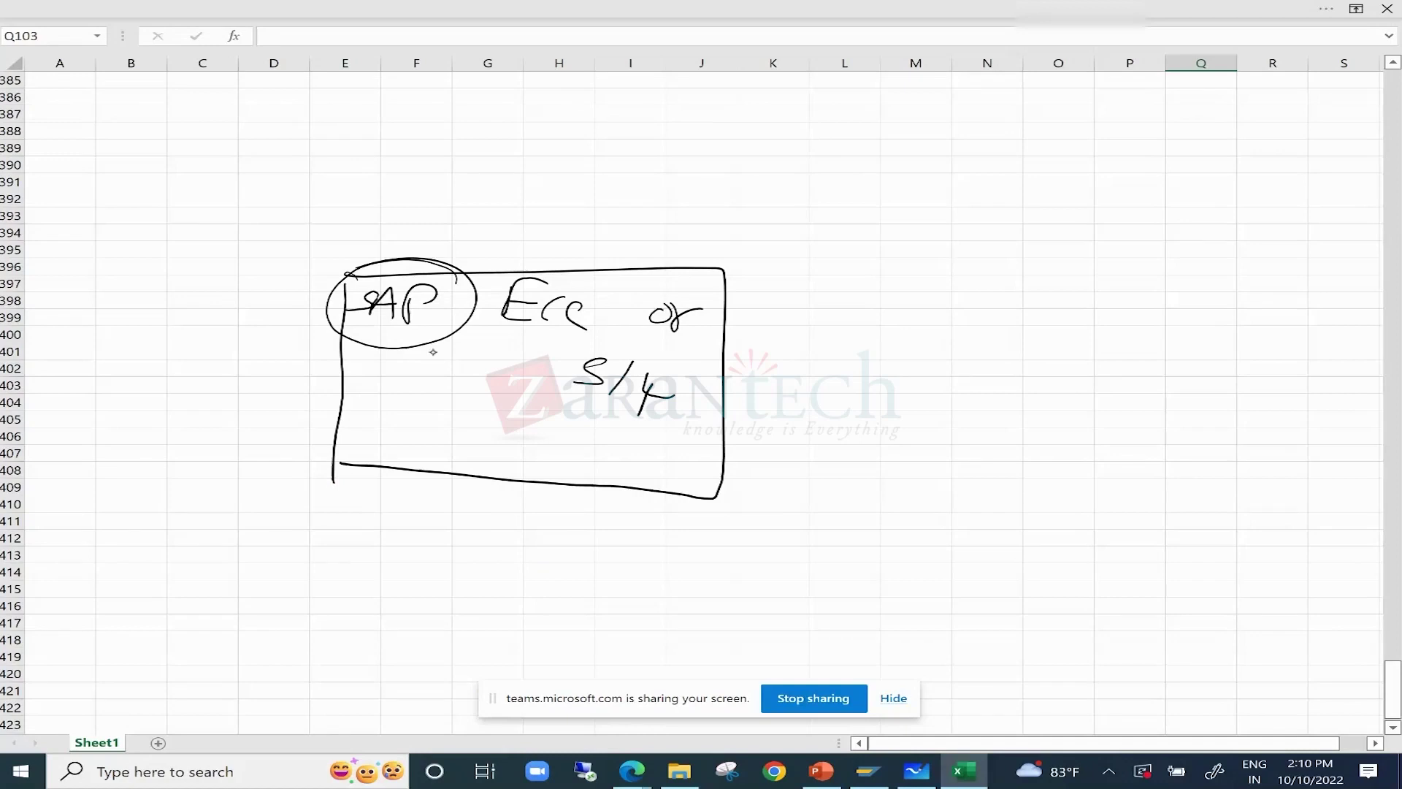
pyautogui.moveTo(363, 158)
pyautogui.mouseDown()
pyautogui.moveTo(346, 275)
pyautogui.moveTo(716, 171)
pyautogui.moveTo(713, 275)
pyautogui.mouseUp()
pyautogui.moveTo(400, 217)
pyautogui.mouseDown()
pyautogui.moveTo(413, 189)
pyautogui.moveTo(454, 231)
pyautogui.moveTo(473, 227)
pyautogui.mouseUp()
pyautogui.moveTo(555, 196)
pyautogui.mouseDown()
pyautogui.moveTo(544, 235)
pyautogui.moveTo(580, 241)
pyautogui.moveTo(567, 252)
pyautogui.mouseUp()
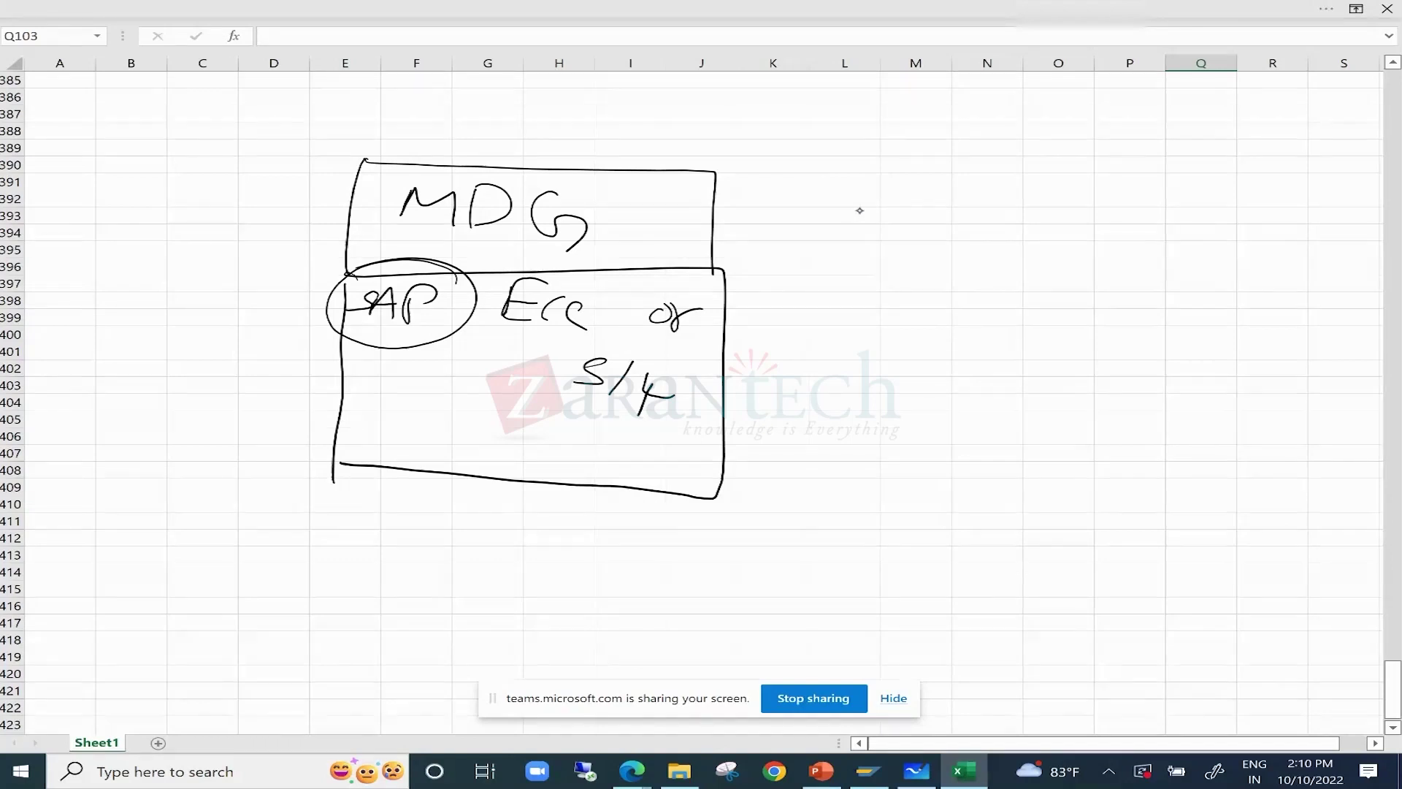
# Step: Handwrite an underlined 'Business Functions' note beside the boxes
pyautogui.moveTo(861, 201)
pyautogui.mouseDown()
pyautogui.moveTo(857, 235)
pyautogui.moveTo(926, 232)
pyautogui.mouseUp()
pyautogui.moveTo(942, 223)
pyautogui.mouseDown()
pyautogui.moveTo(929, 247)
pyautogui.moveTo(1050, 267)
pyautogui.mouseUp()
pyautogui.moveTo(1132, 247)
pyautogui.mouseDown()
pyautogui.moveTo(1075, 294)
pyautogui.moveTo(1112, 269)
pyautogui.mouseUp()
pyautogui.moveTo(1121, 274)
pyautogui.mouseDown()
pyautogui.moveTo(1187, 301)
pyautogui.moveTo(1209, 273)
pyautogui.moveTo(1227, 312)
pyautogui.mouseUp()
pyautogui.moveTo(1211, 308); pyautogui.dragTo(1249, 321)
pyautogui.moveTo(1224, 335); pyautogui.dragTo(1280, 321)
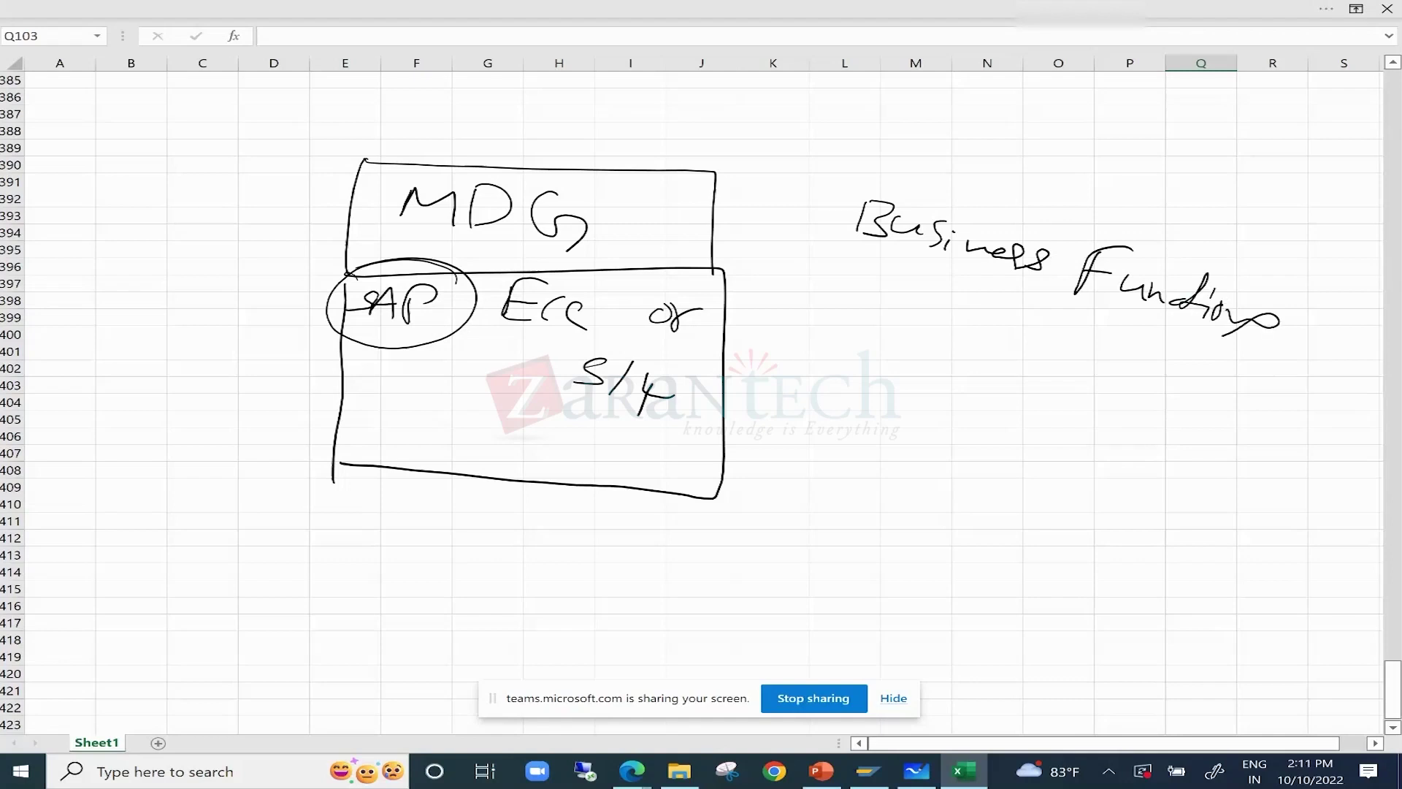
pyautogui.moveTo(845, 252); pyautogui.dragTo(1267, 367)
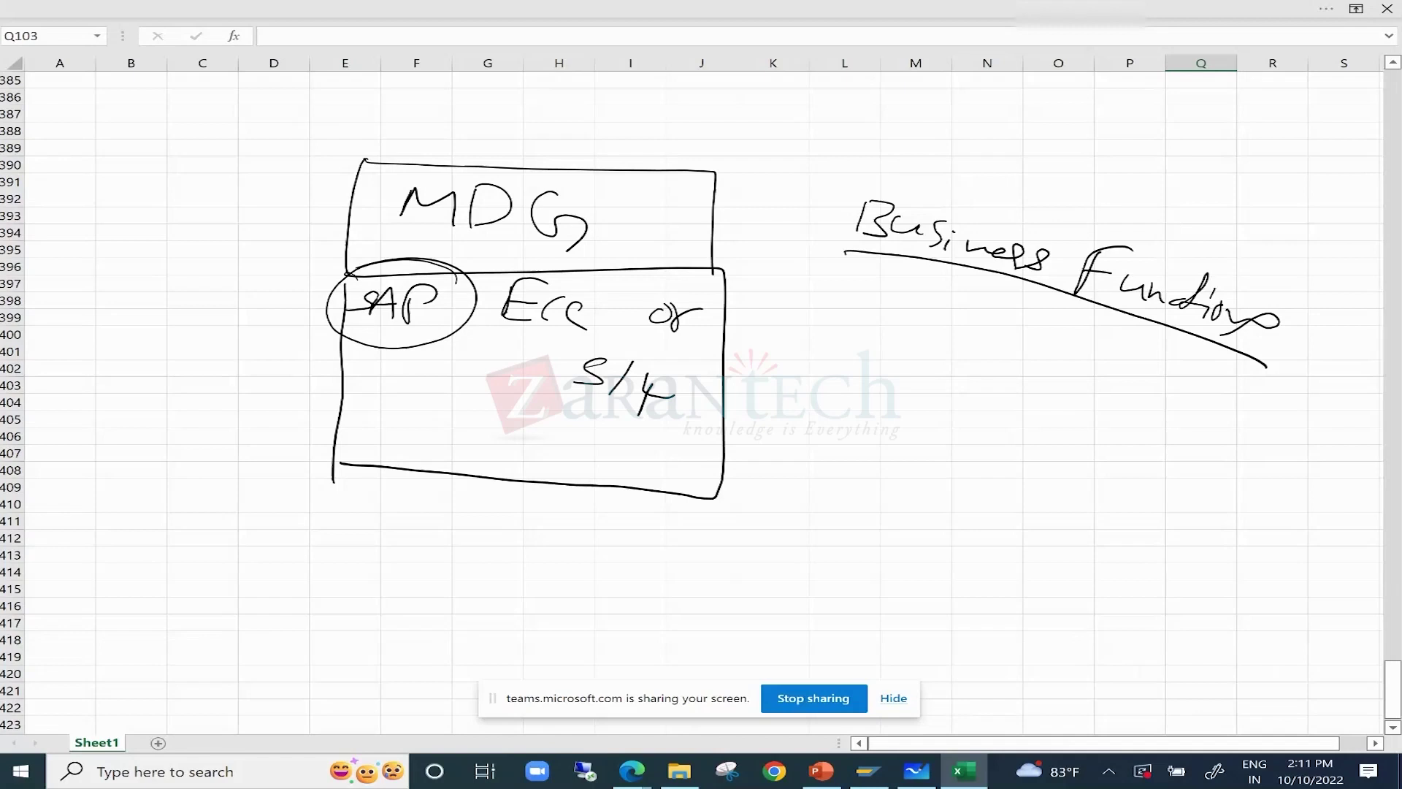
# Step: Draw a top box labelled MDC above the MDG box, then bring up the PowerPoint deck
pyautogui.moveTo(375, 97)
pyautogui.mouseDown()
pyautogui.moveTo(682, 97)
pyautogui.moveTo(712, 174)
pyautogui.mouseUp()
pyautogui.moveTo(449, 143)
pyautogui.mouseDown()
pyautogui.moveTo(473, 111)
pyautogui.moveTo(503, 136)
pyautogui.mouseUp()
pyautogui.moveTo(526, 117)
pyautogui.mouseDown()
pyautogui.moveTo(528, 154)
pyautogui.moveTo(609, 157)
pyautogui.mouseUp()
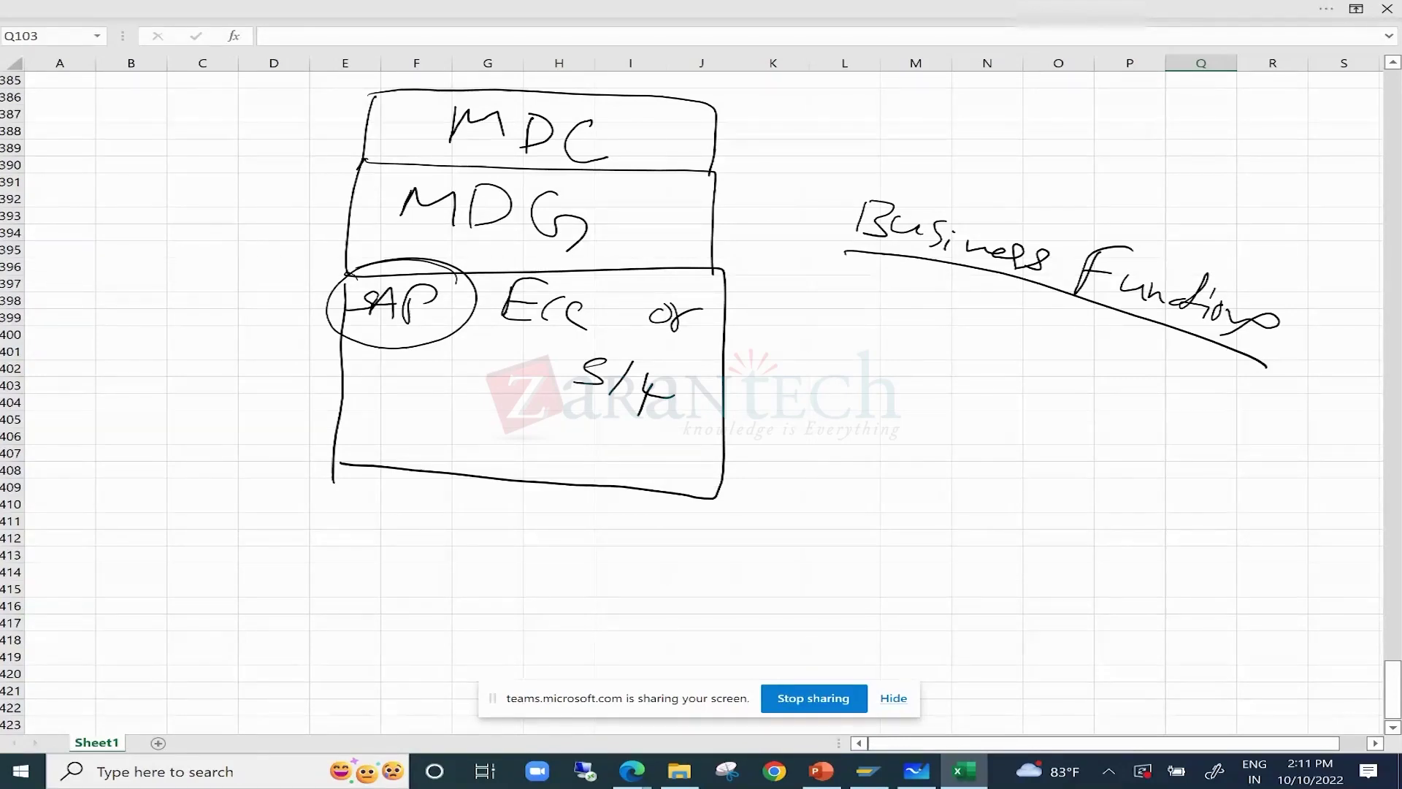
pyautogui.click(821, 771)
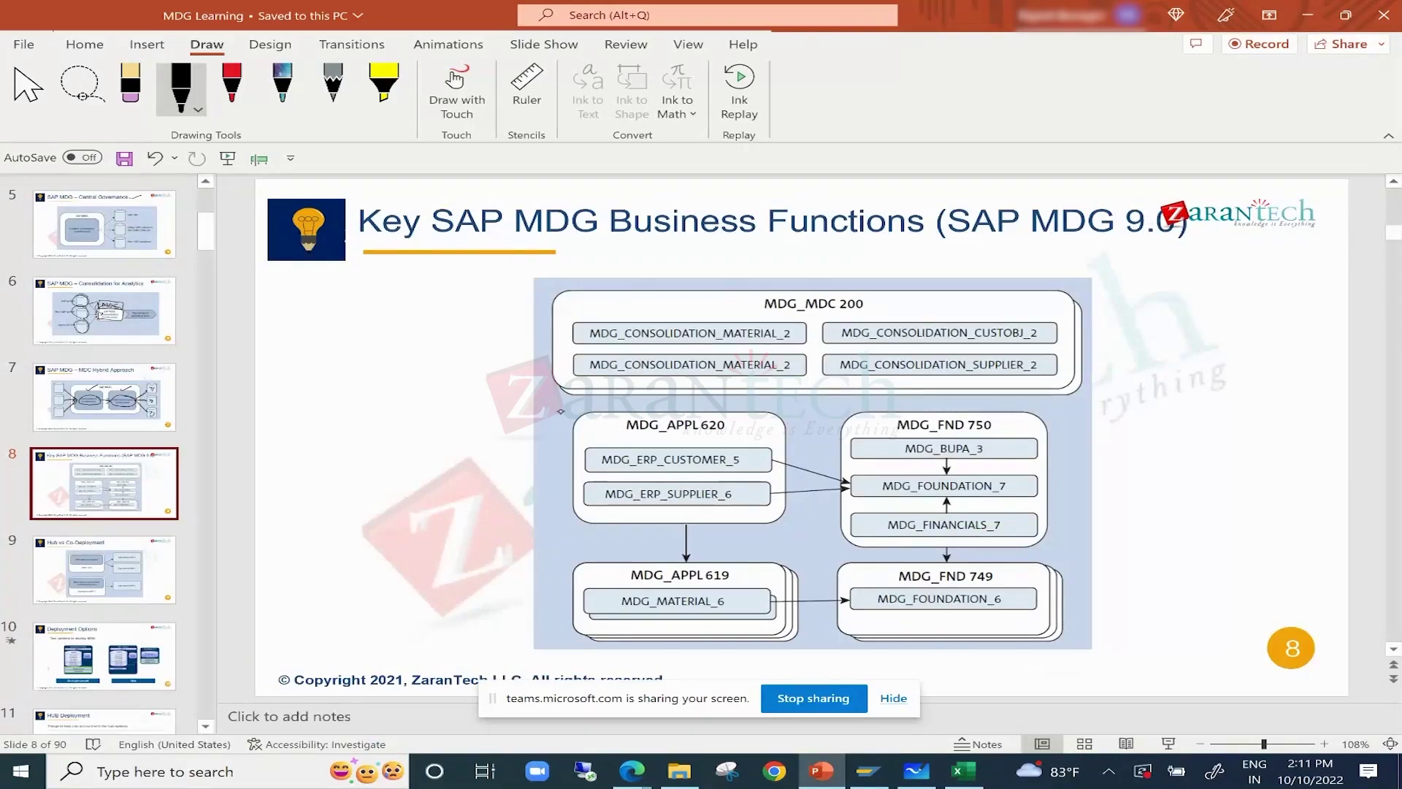
# Step: Circle the APPL/FND group and the MDC 200 group on slide 8
pyautogui.moveTo(560, 407); pyautogui.dragTo(546, 650)
pyautogui.moveTo(560, 407)
pyautogui.mouseDown()
pyautogui.moveTo(800, 403)
pyautogui.moveTo(1076, 559)
pyautogui.moveTo(1081, 648)
pyautogui.moveTo(588, 660)
pyautogui.moveTo(548, 641)
pyautogui.mouseUp()
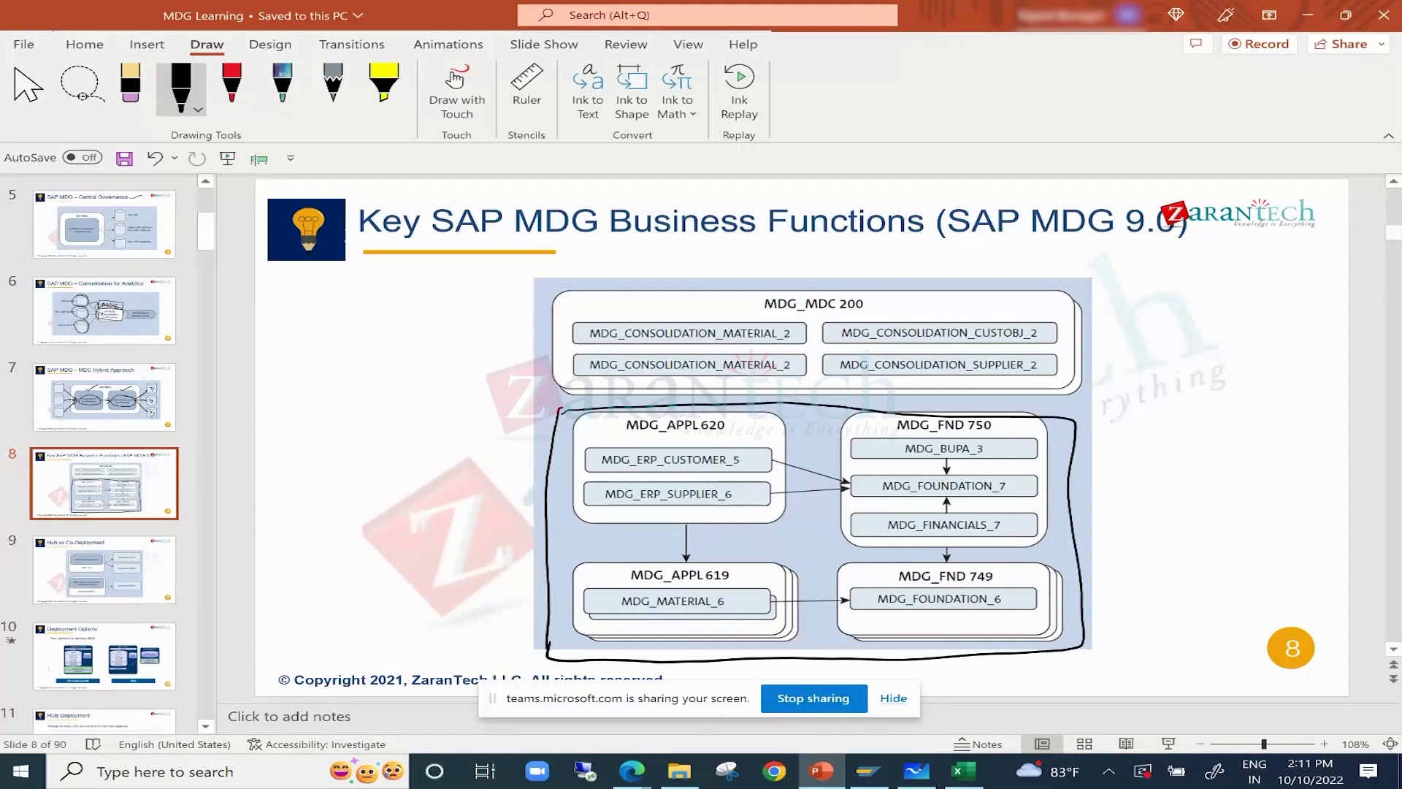
pyautogui.moveTo(531, 404)
pyautogui.mouseDown()
pyautogui.moveTo(544, 277)
pyautogui.moveTo(817, 269)
pyautogui.moveTo(1105, 340)
pyautogui.moveTo(922, 394)
pyautogui.moveTo(534, 401)
pyautogui.mouseUp()
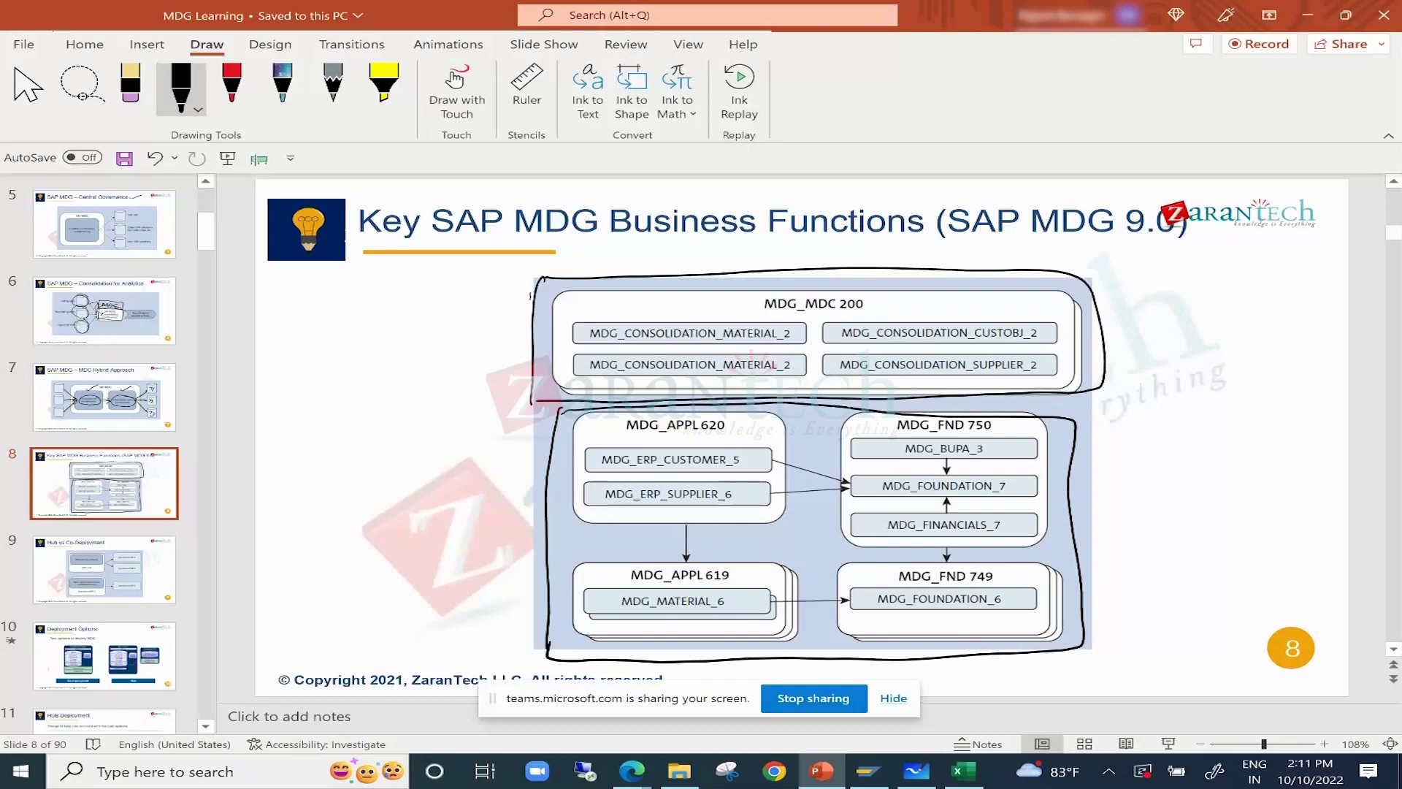
# Step: Double-underline the 9.0 version in the title, write 9.2 beside it, and bring up SAP Logon
pyautogui.moveTo(1122, 248); pyautogui.dragTo(1183, 256)
pyautogui.moveTo(1124, 259)
pyautogui.mouseDown()
pyautogui.moveTo(1187, 268)
pyautogui.moveTo(1173, 311)
pyautogui.moveTo(1192, 344)
pyautogui.moveTo(1269, 376)
pyautogui.mouseUp()
pyautogui.click(1208, 346)
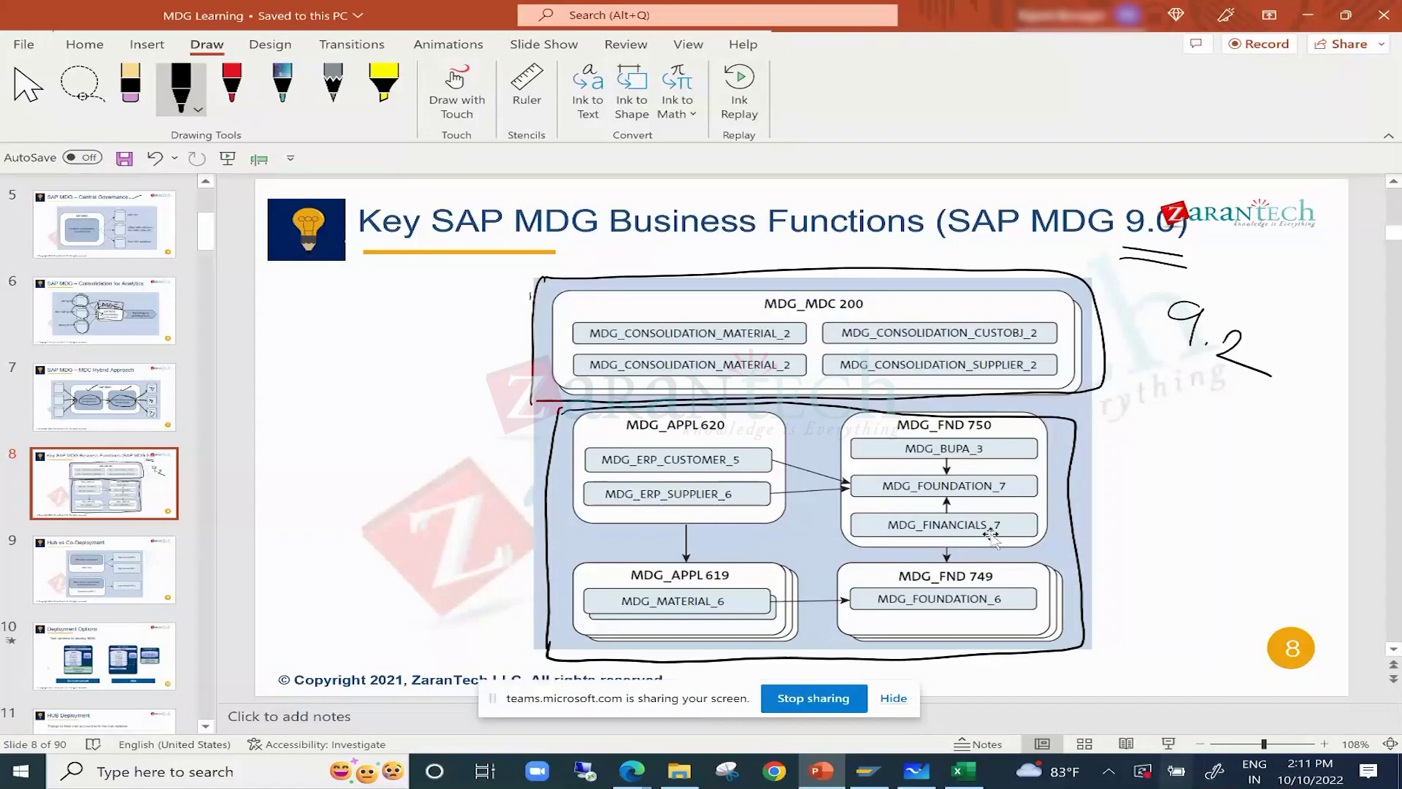
pyautogui.click(868, 777)
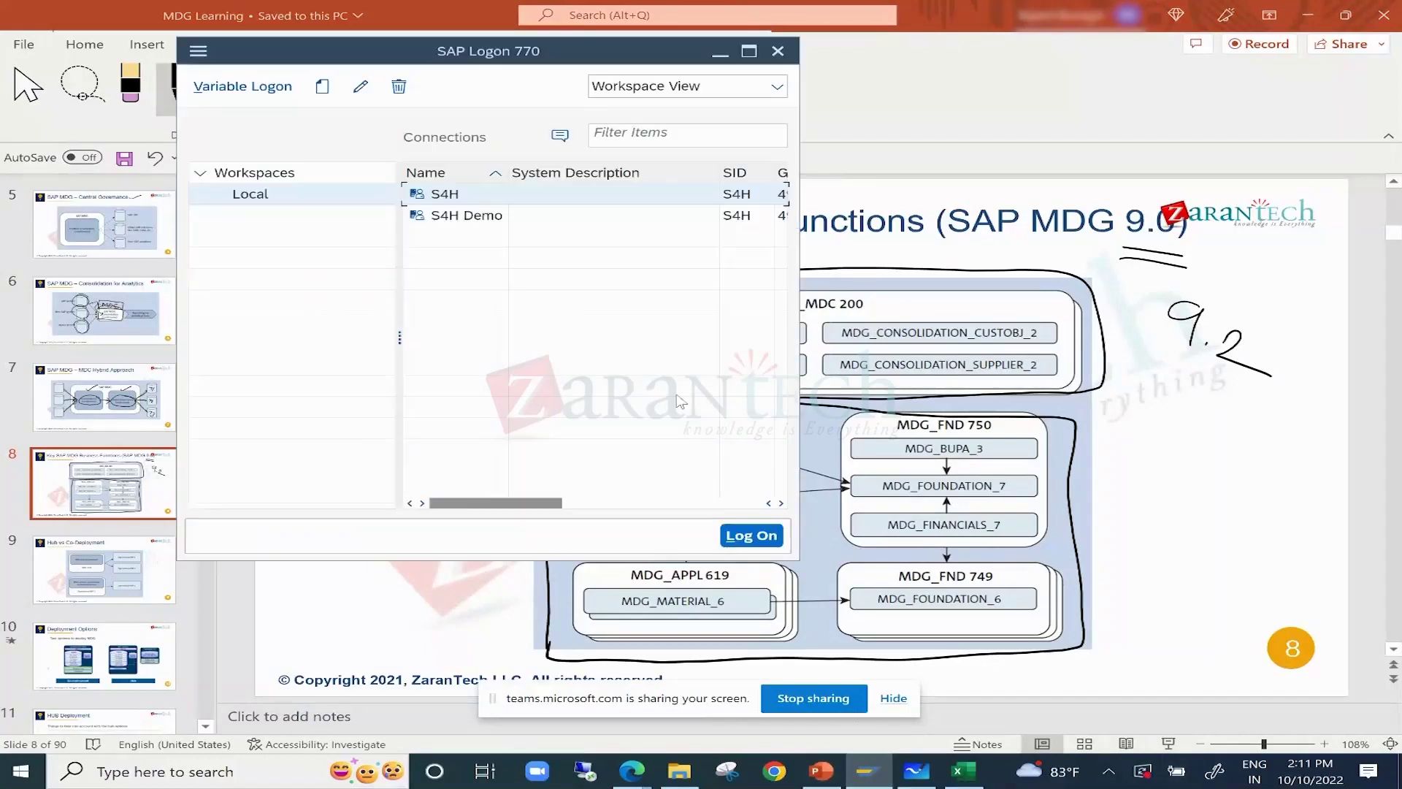
# Step: Log on to S4H with the saved user name and run transaction SFW5
pyautogui.doubleClick(458, 195)
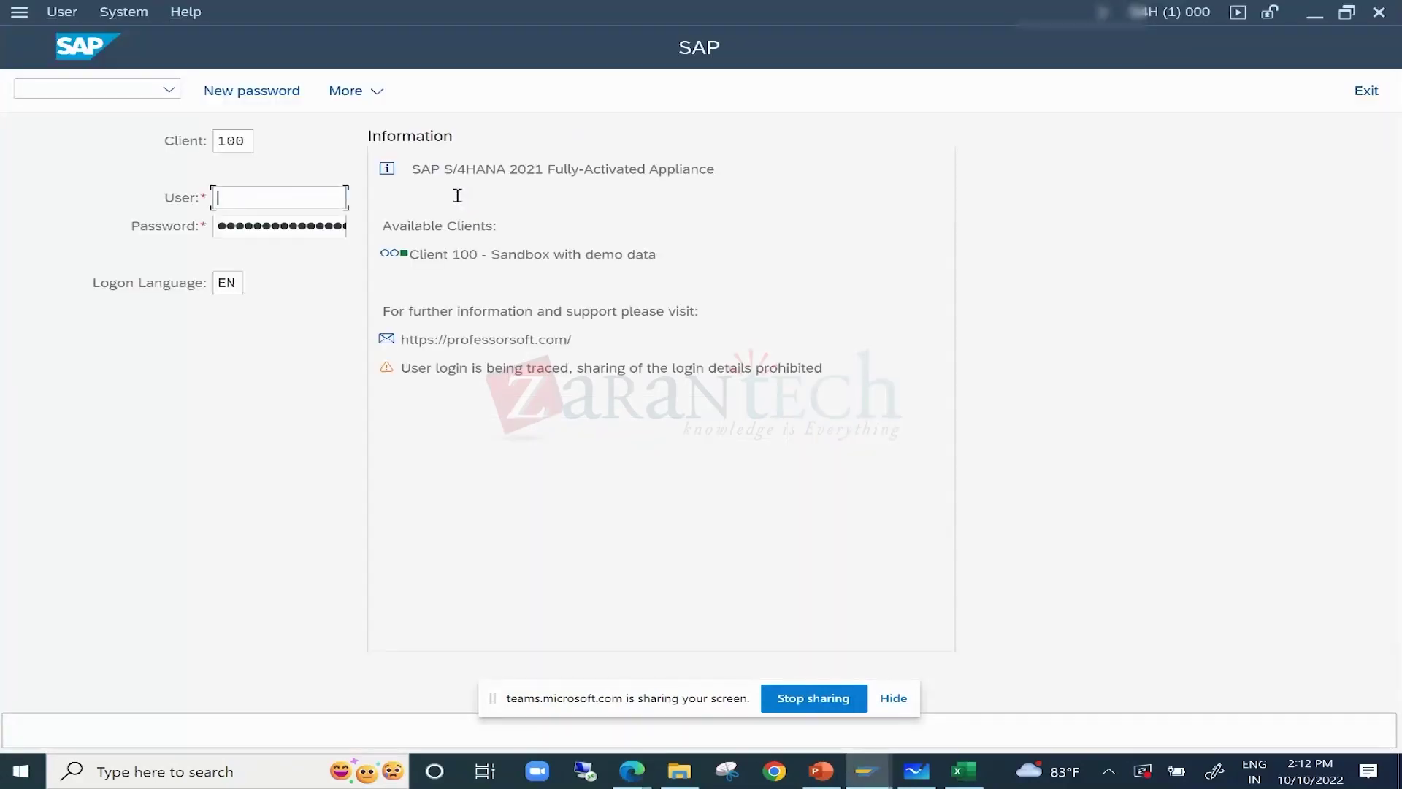
pyautogui.press('Down')
pyautogui.press('Down')
pyautogui.press('Return')
pyautogui.press('Tab')
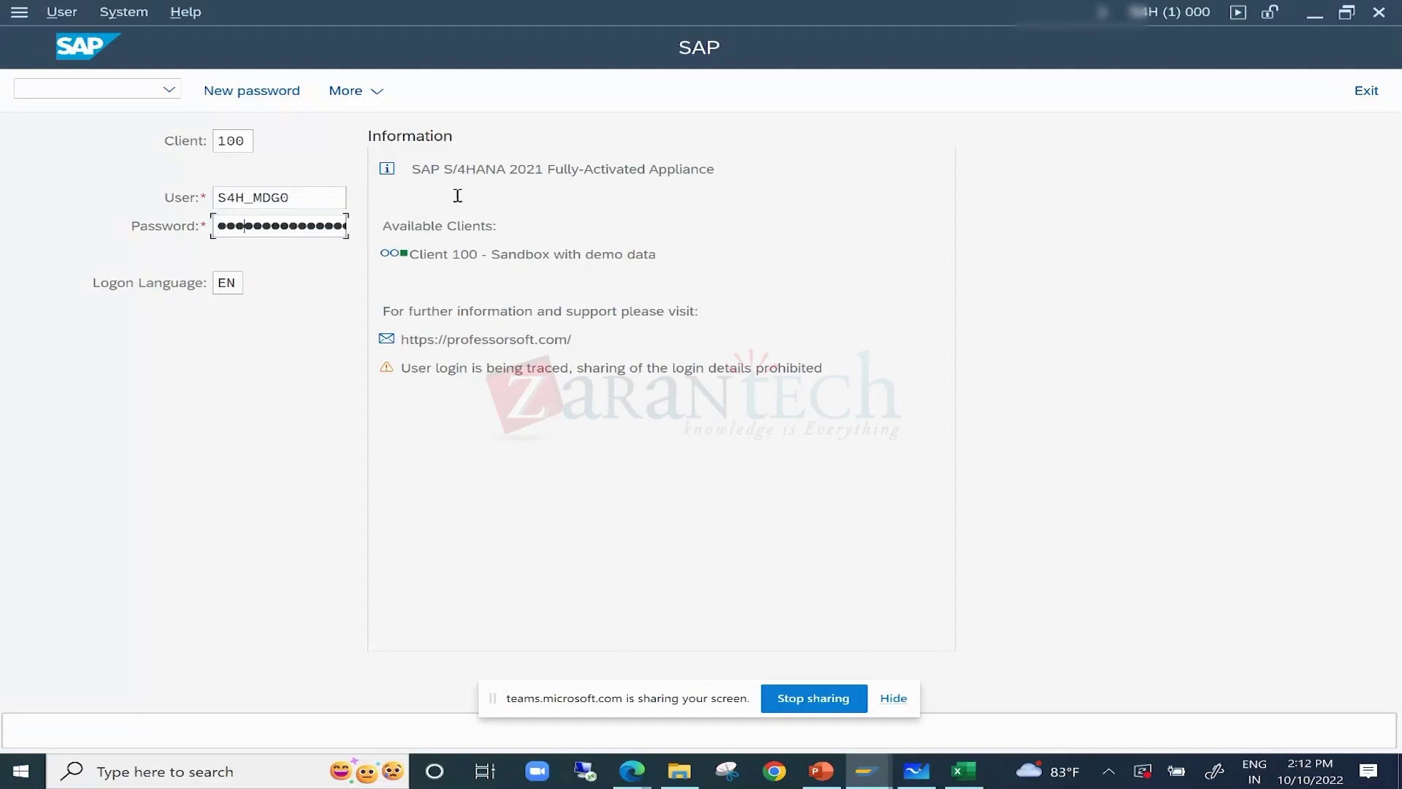
pyautogui.press('Return')
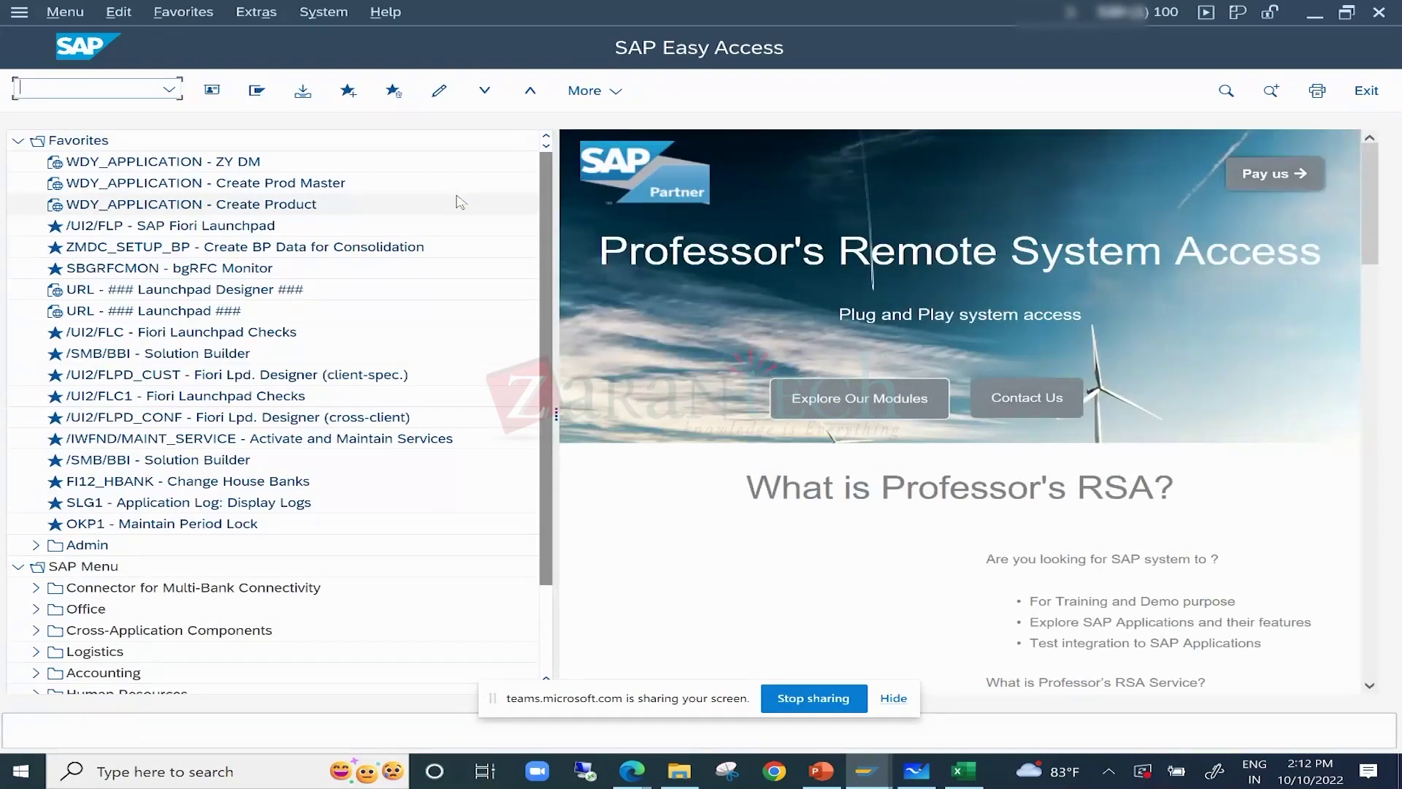
pyautogui.write('sfw5')
pyautogui.press('Return')
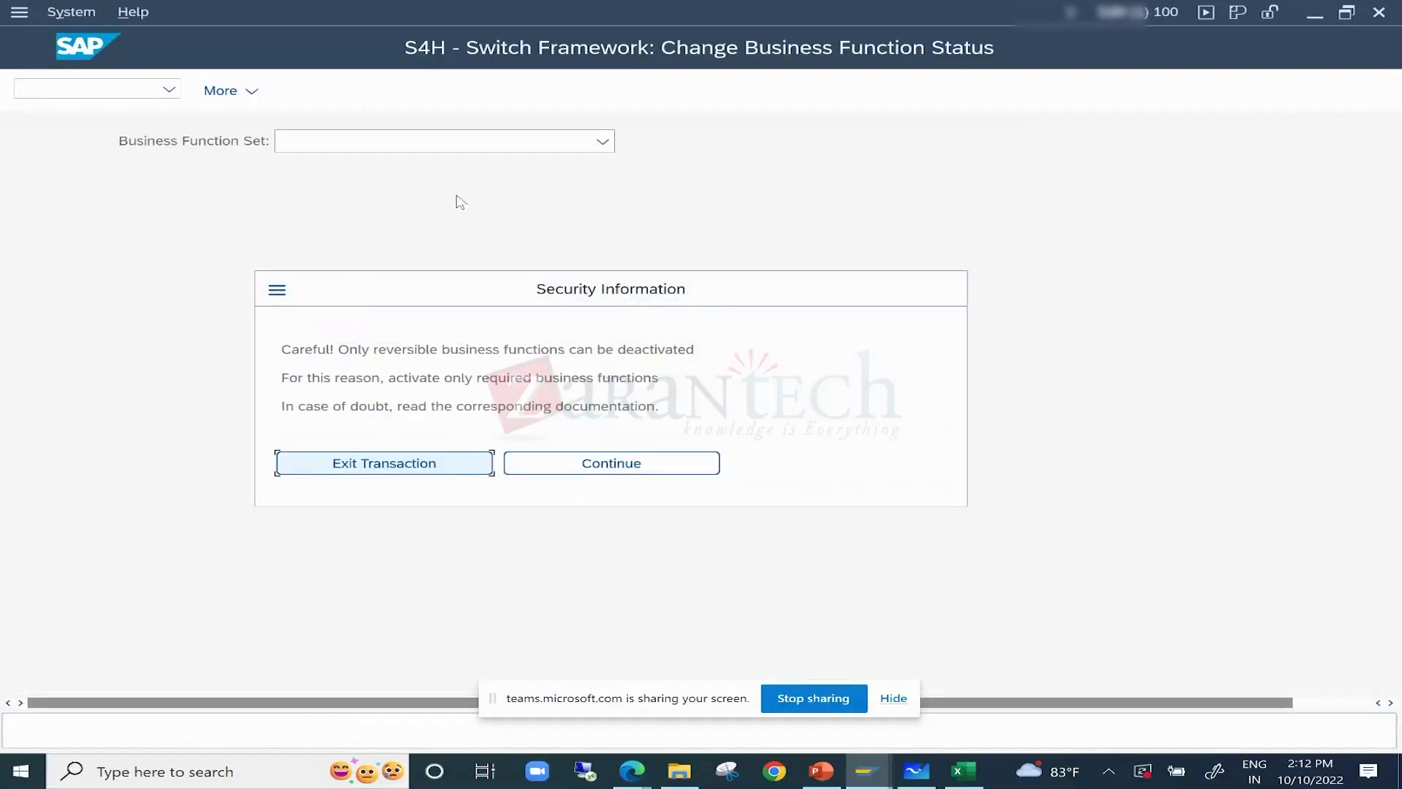
# Step: Dismiss the security warning, scroll the PUBLIC_SERVICES list to its end, and open Find from PSCD_GRANTOR
pyautogui.click(652, 468)
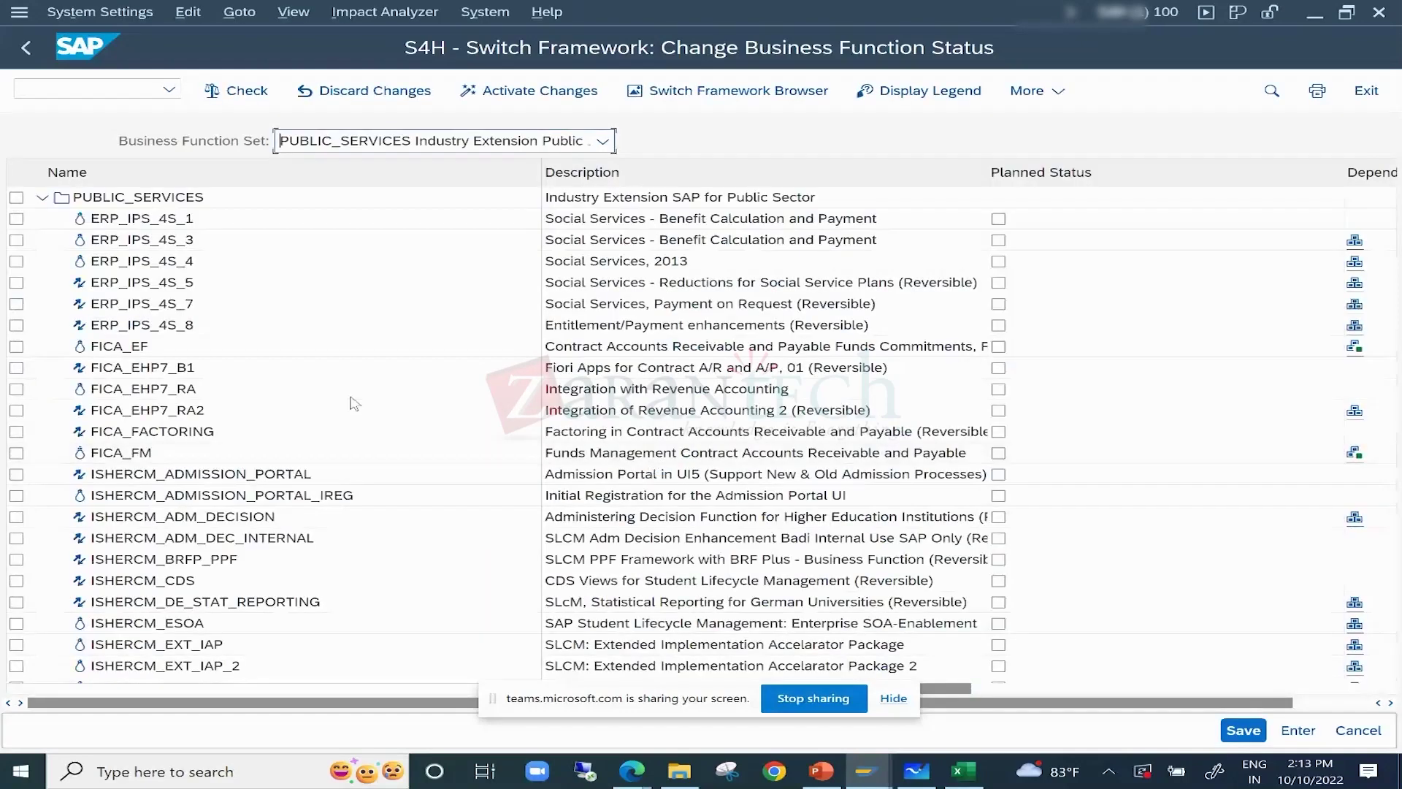
pyautogui.scroll(-1, 181, 286)
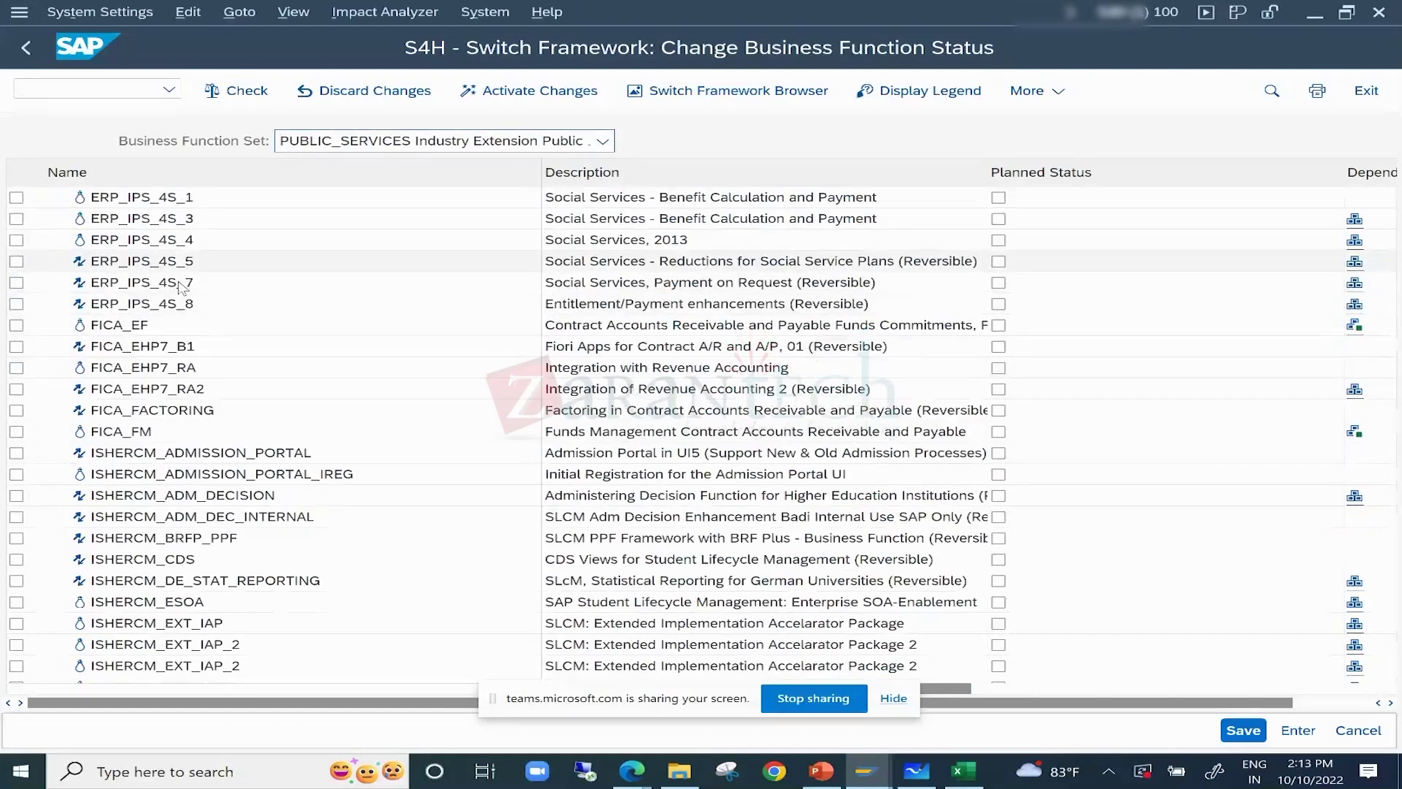
pyautogui.scroll(-12, 181, 286)
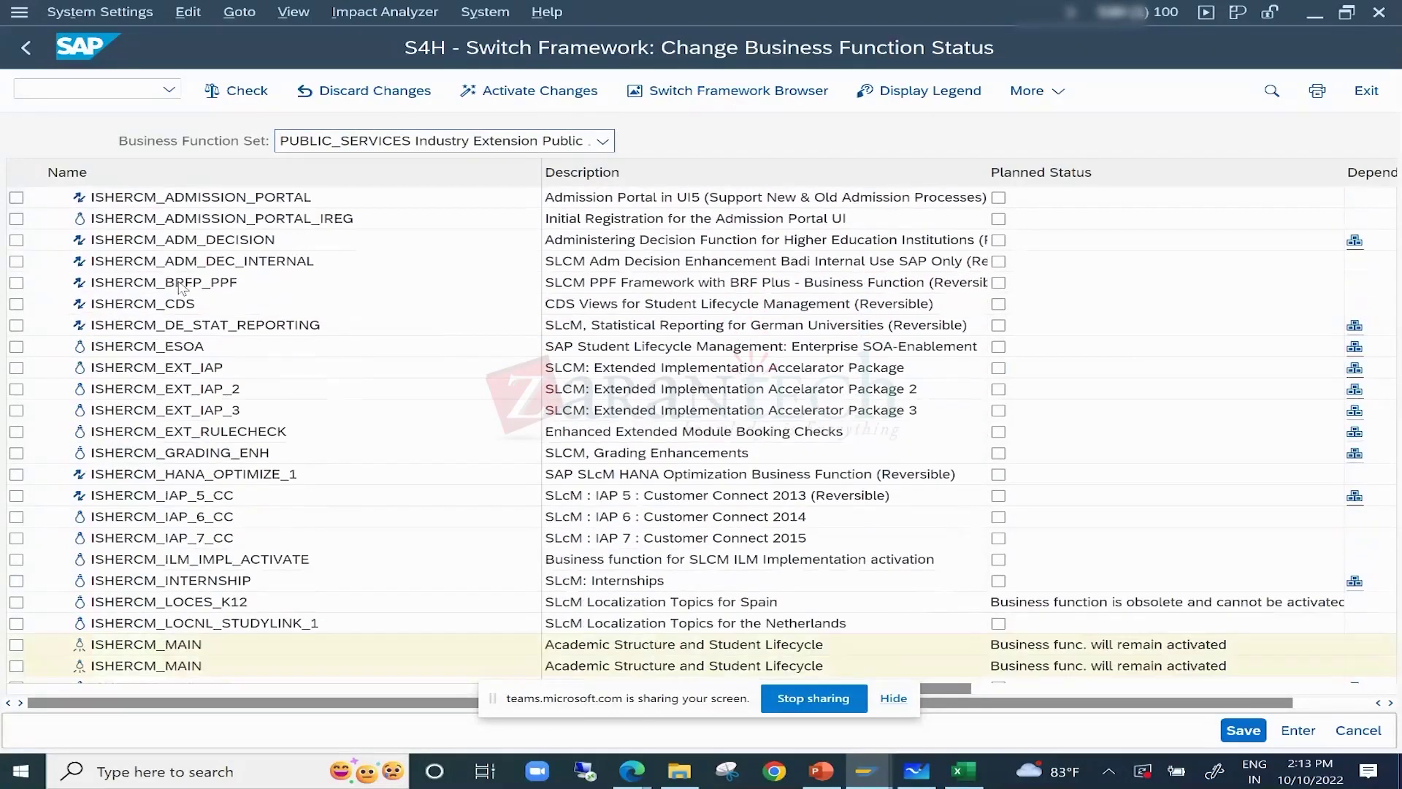
pyautogui.scroll(-12, 181, 286)
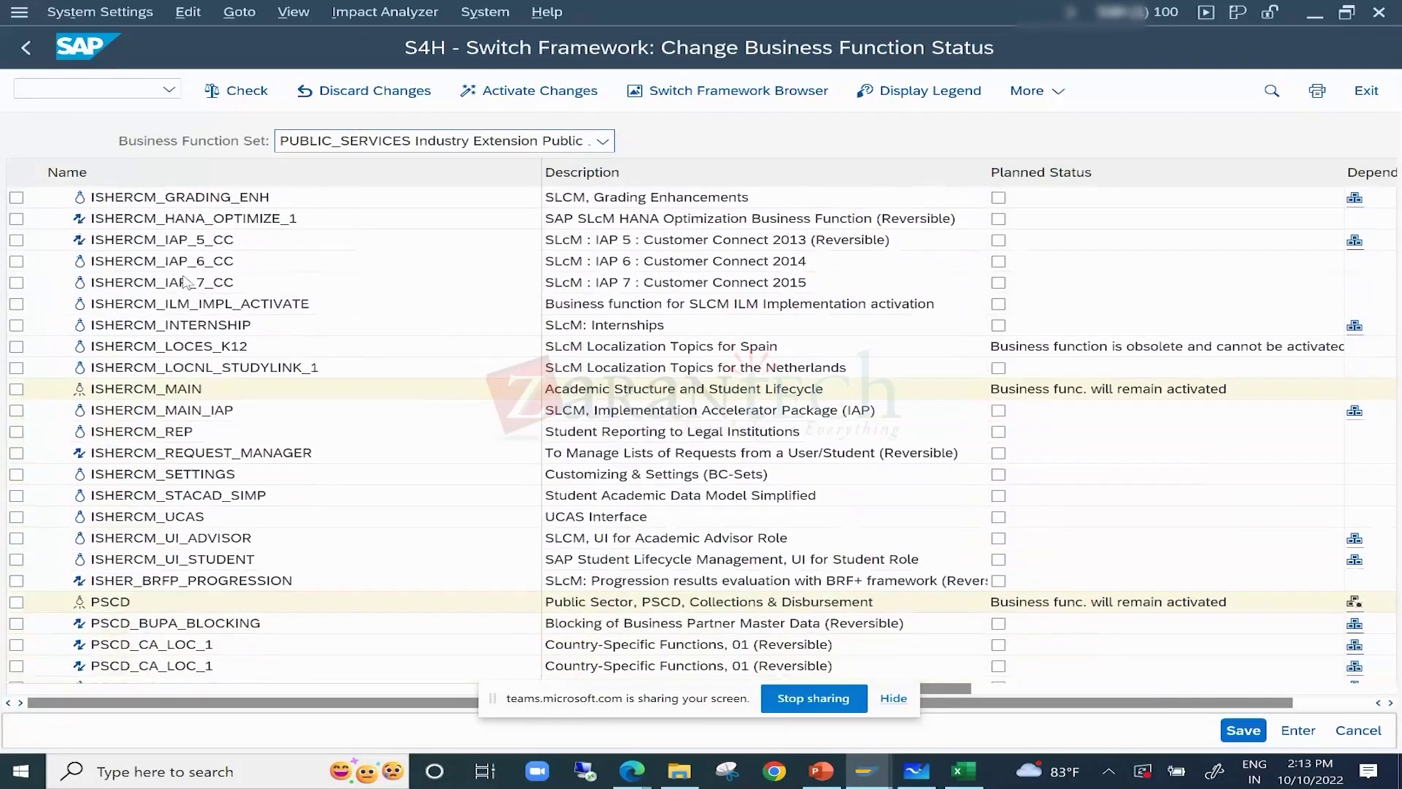
pyautogui.scroll(-11, 185, 282)
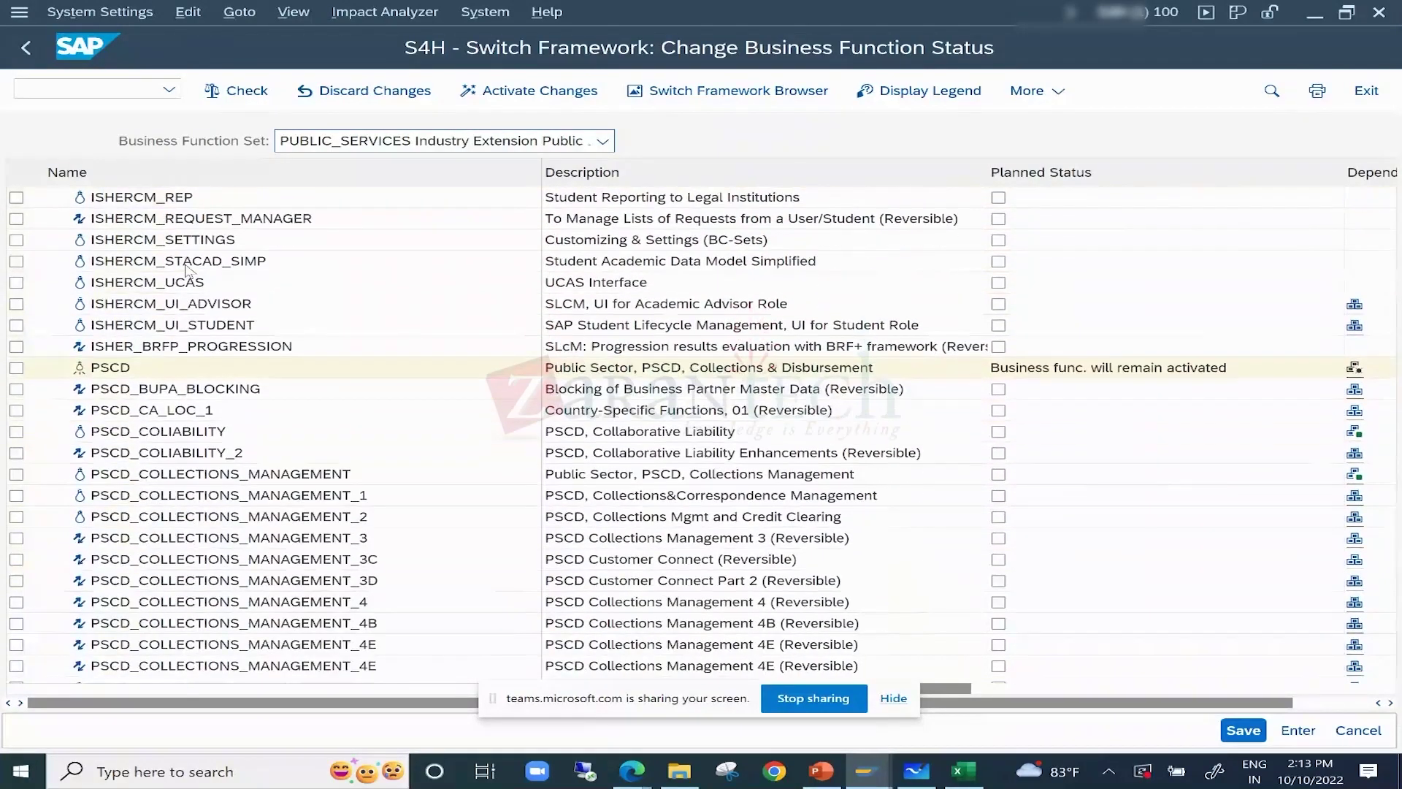
pyautogui.scroll(-11, 186, 271)
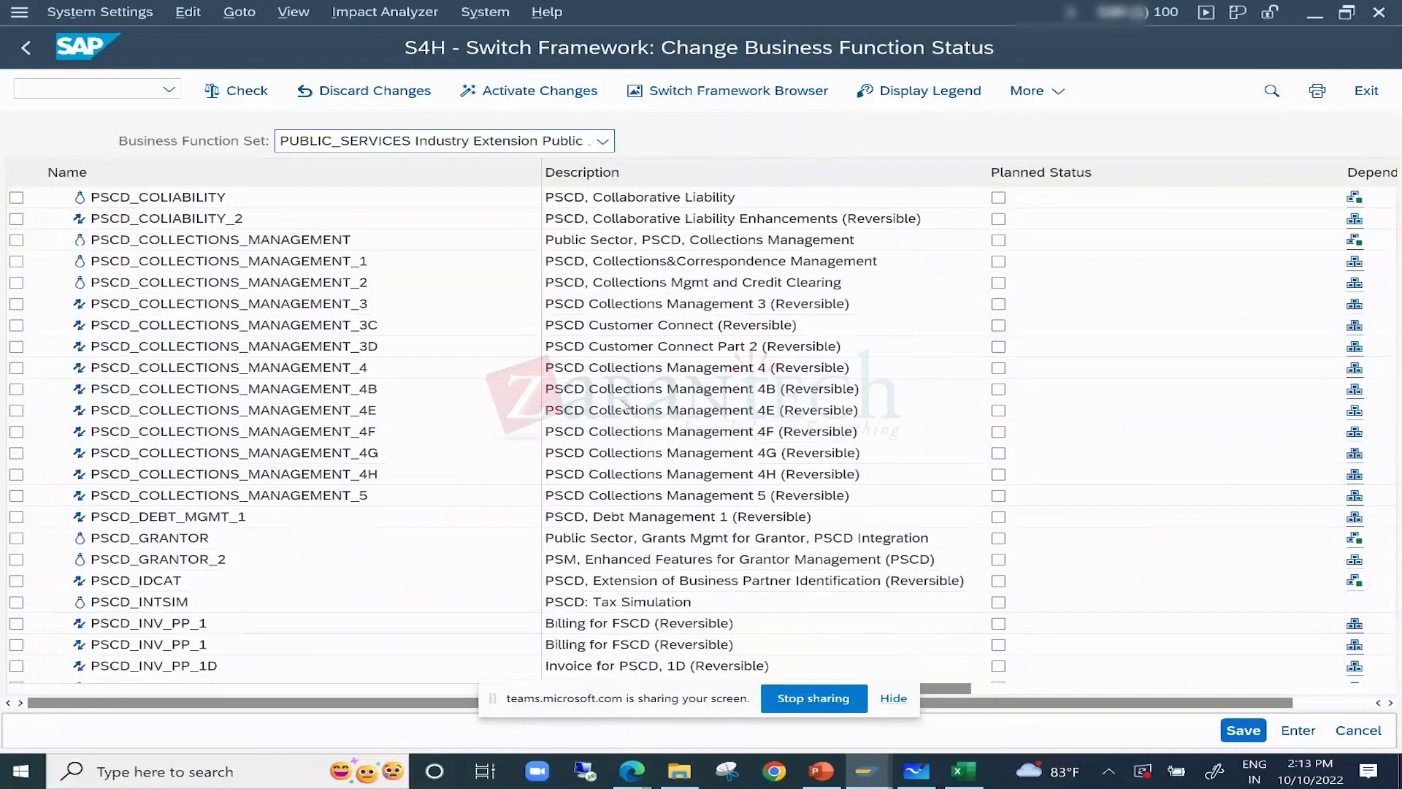
pyautogui.scroll(-11, 624, 404)
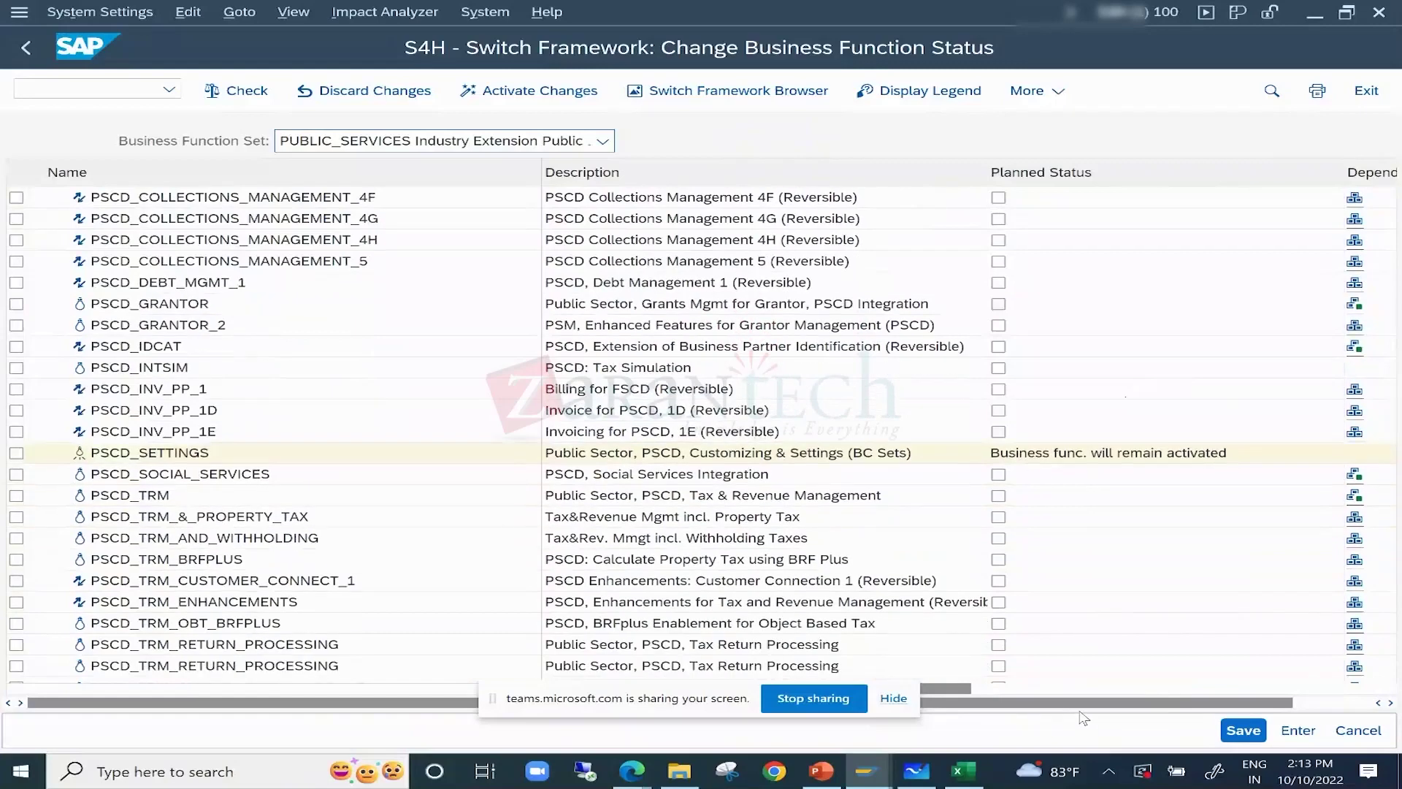
pyautogui.scroll(-6, 1083, 718)
pyautogui.hscroll(2, 1084, 718)
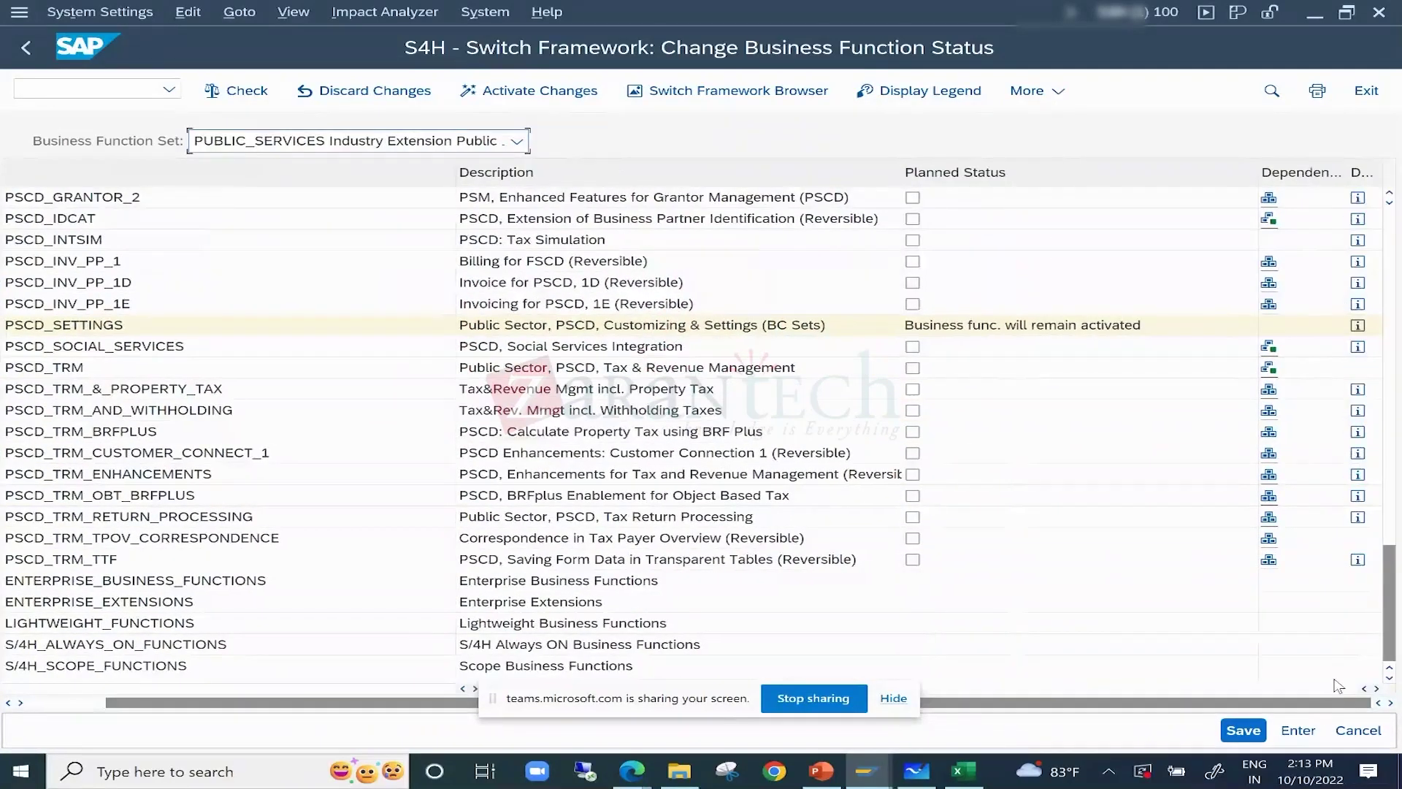
pyautogui.scroll(4, 1284, 577)
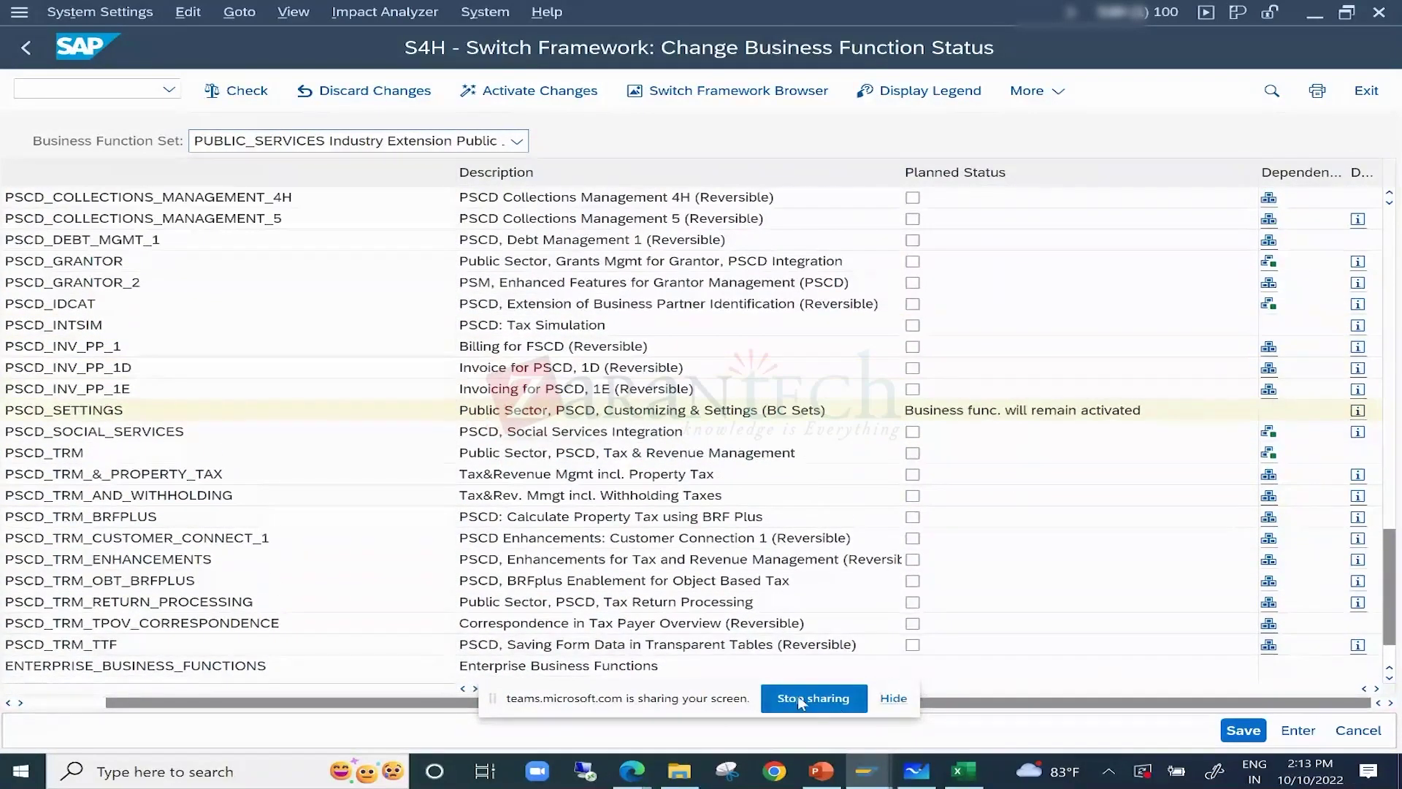
pyautogui.click(75, 269)
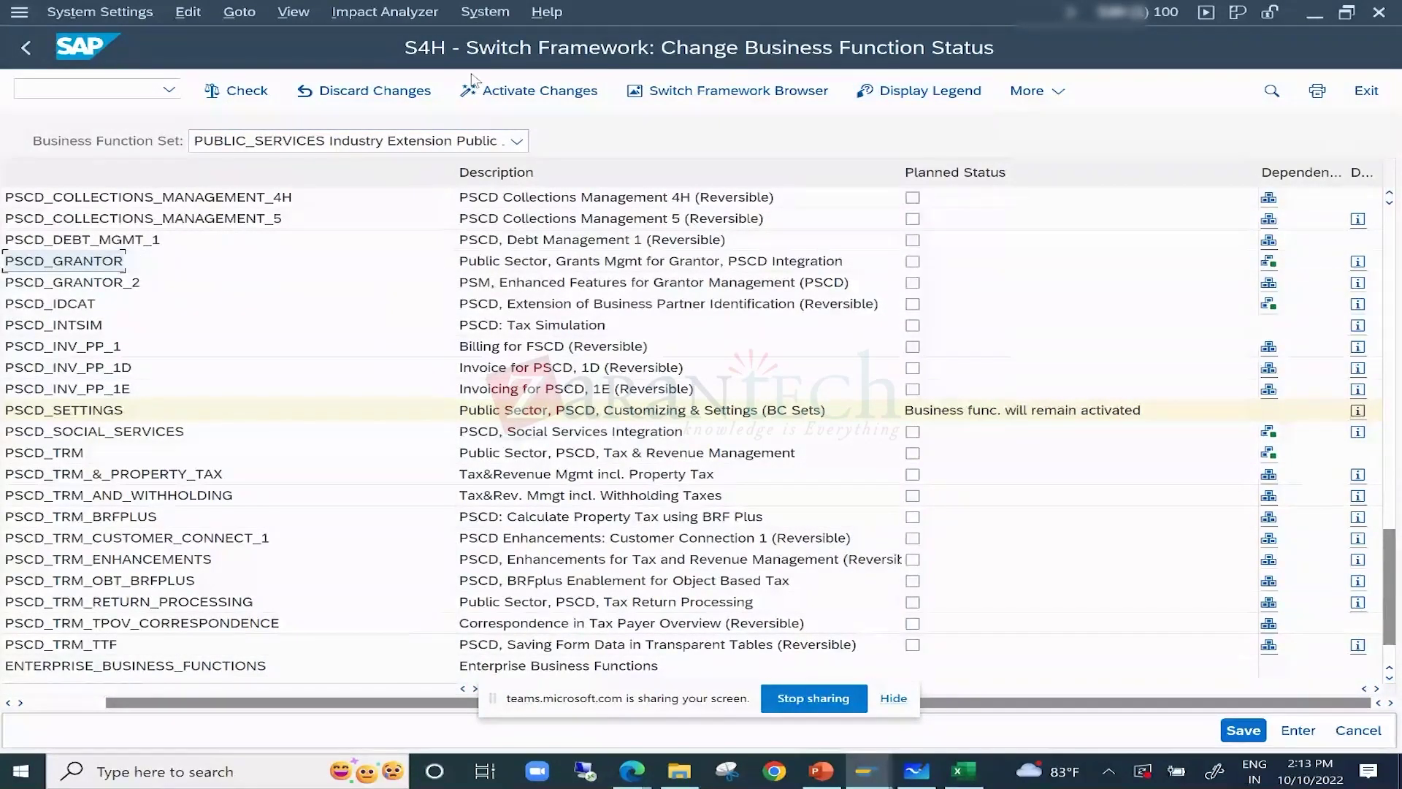
pyautogui.click(1271, 92)
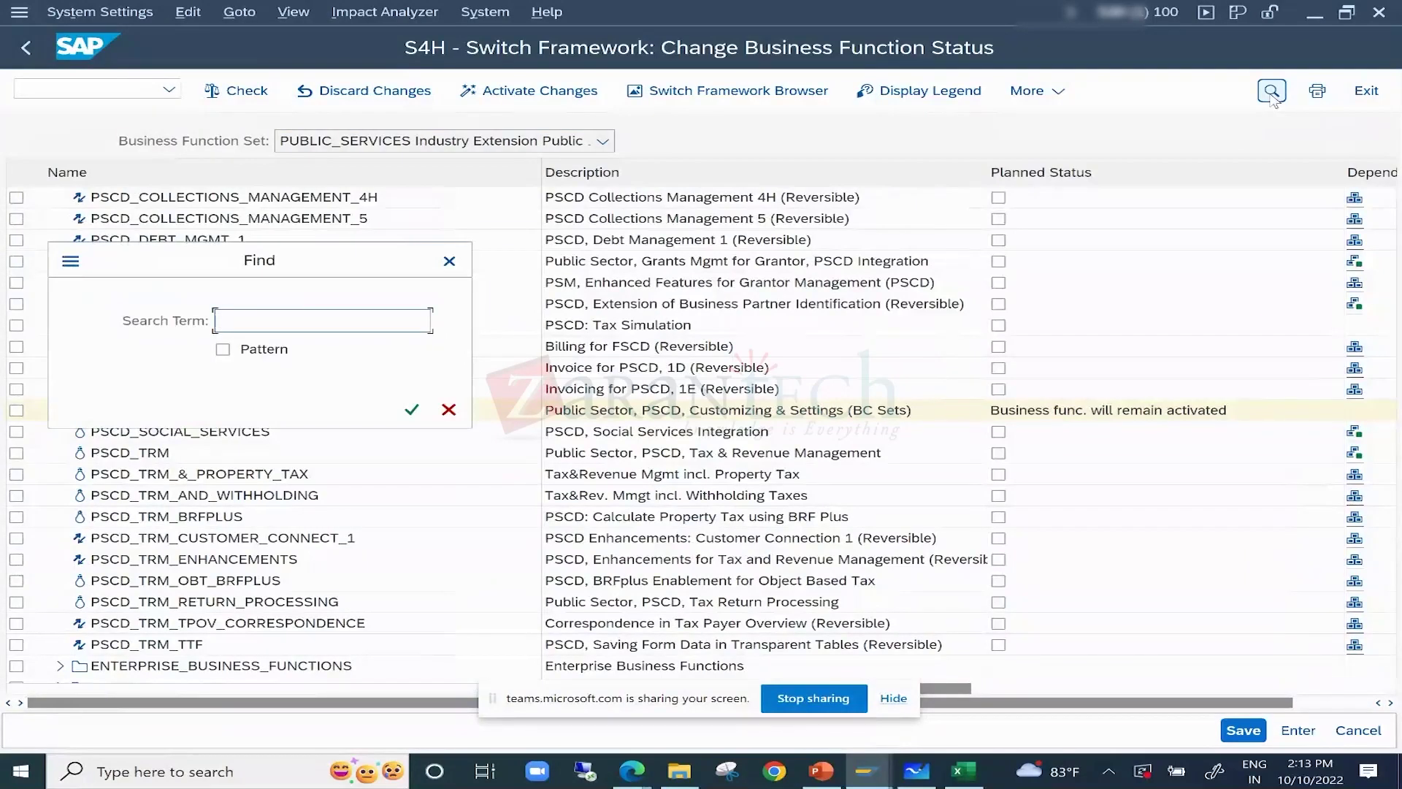
# Step: Search the business functions for 'foundation' and scroll through the results
pyautogui.write('foundation')
pyautogui.press('Return')
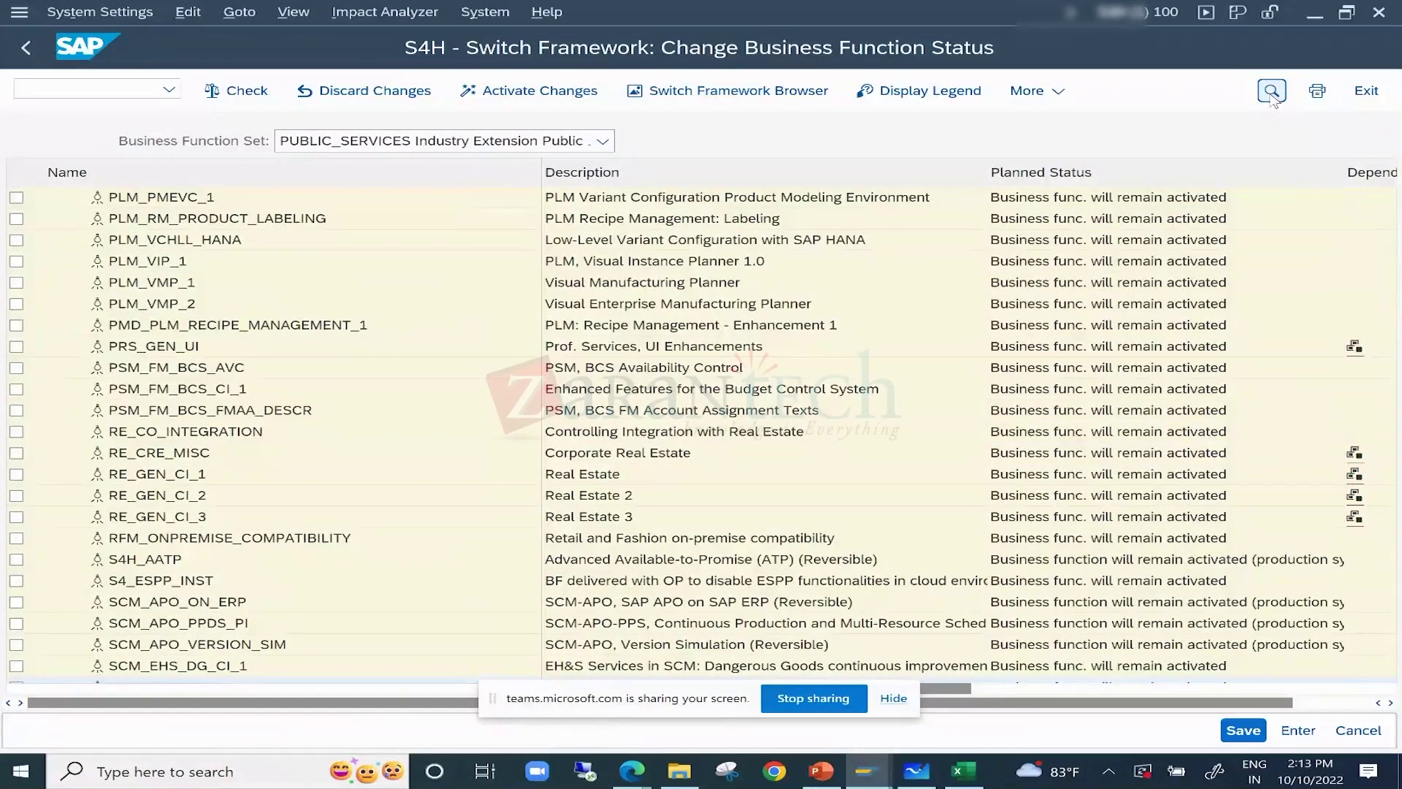
pyautogui.scroll(-2, 395, 411)
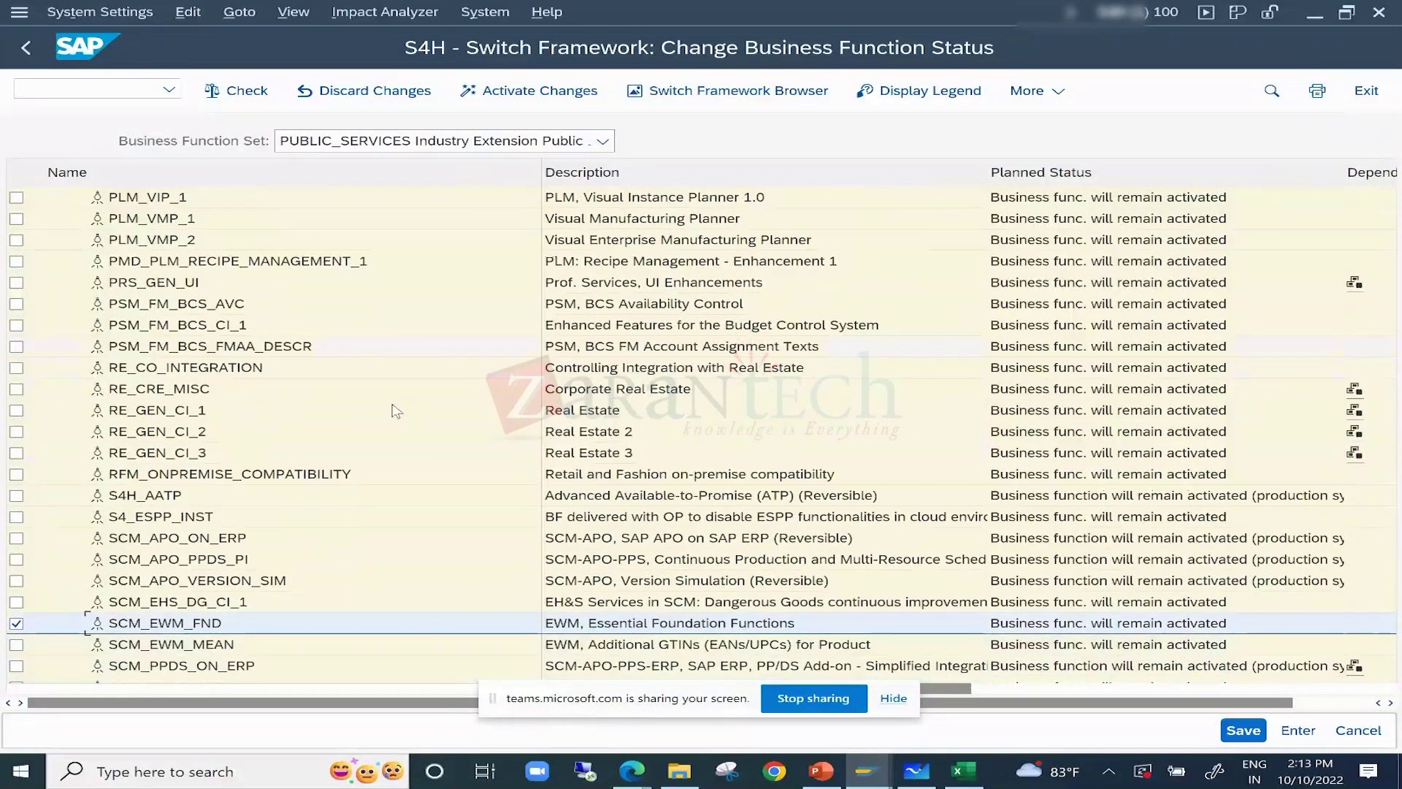
pyautogui.scroll(-3, 394, 412)
pyautogui.scroll(2, 398, 409)
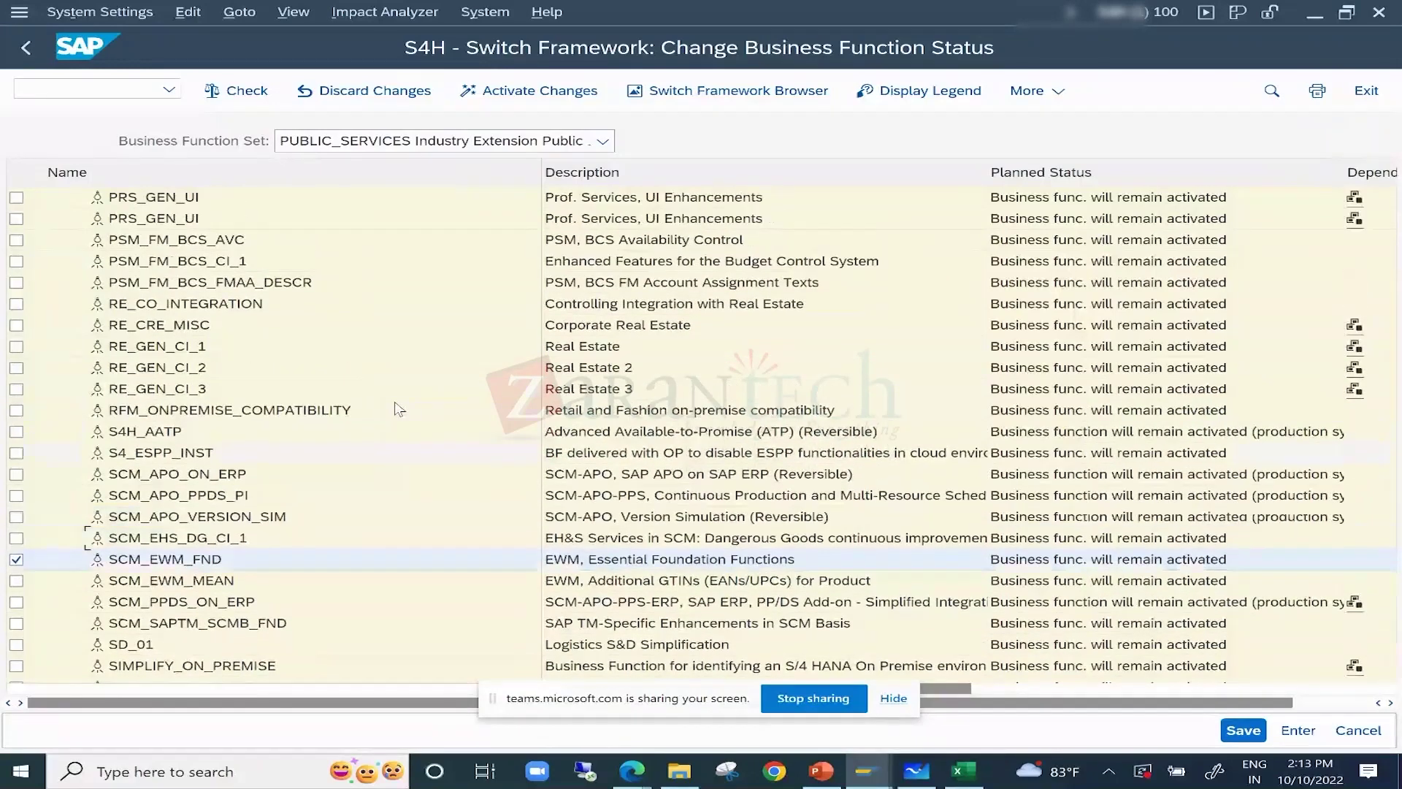
pyautogui.scroll(5, 398, 407)
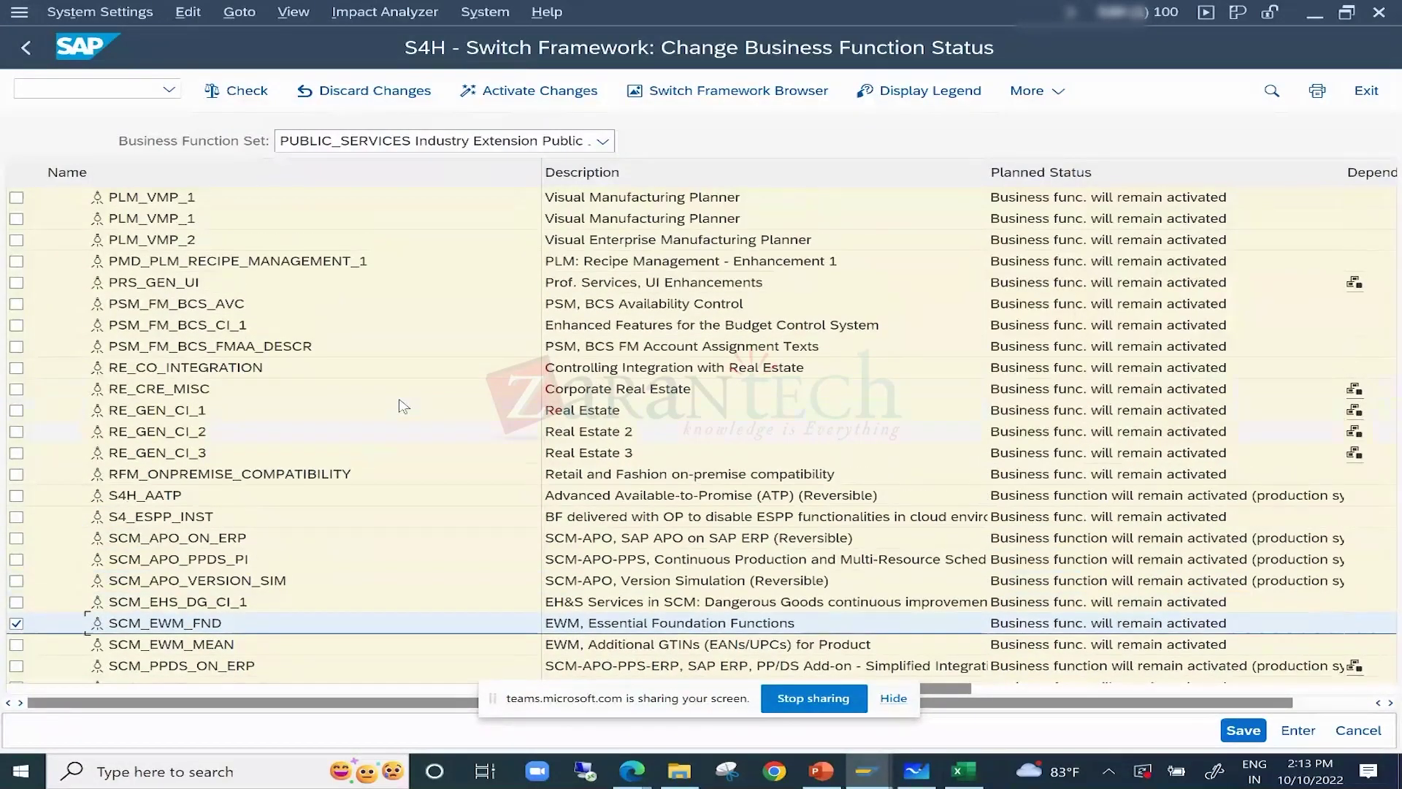
pyautogui.scroll(4, 405, 404)
pyautogui.scroll(-4, 876, 293)
# Step: Search the business function list for 'mdg'
pyautogui.click(1272, 91)
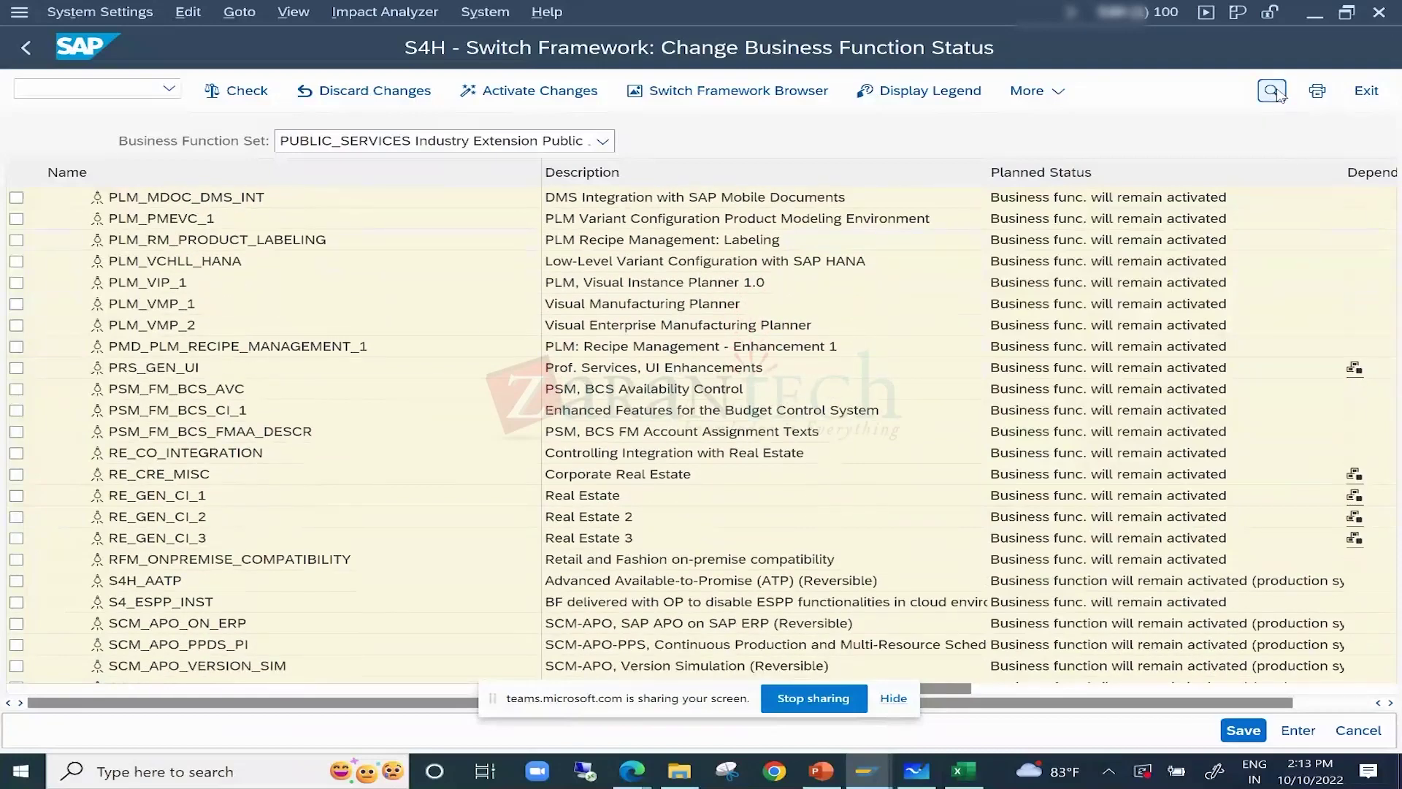
pyautogui.write('mdg')
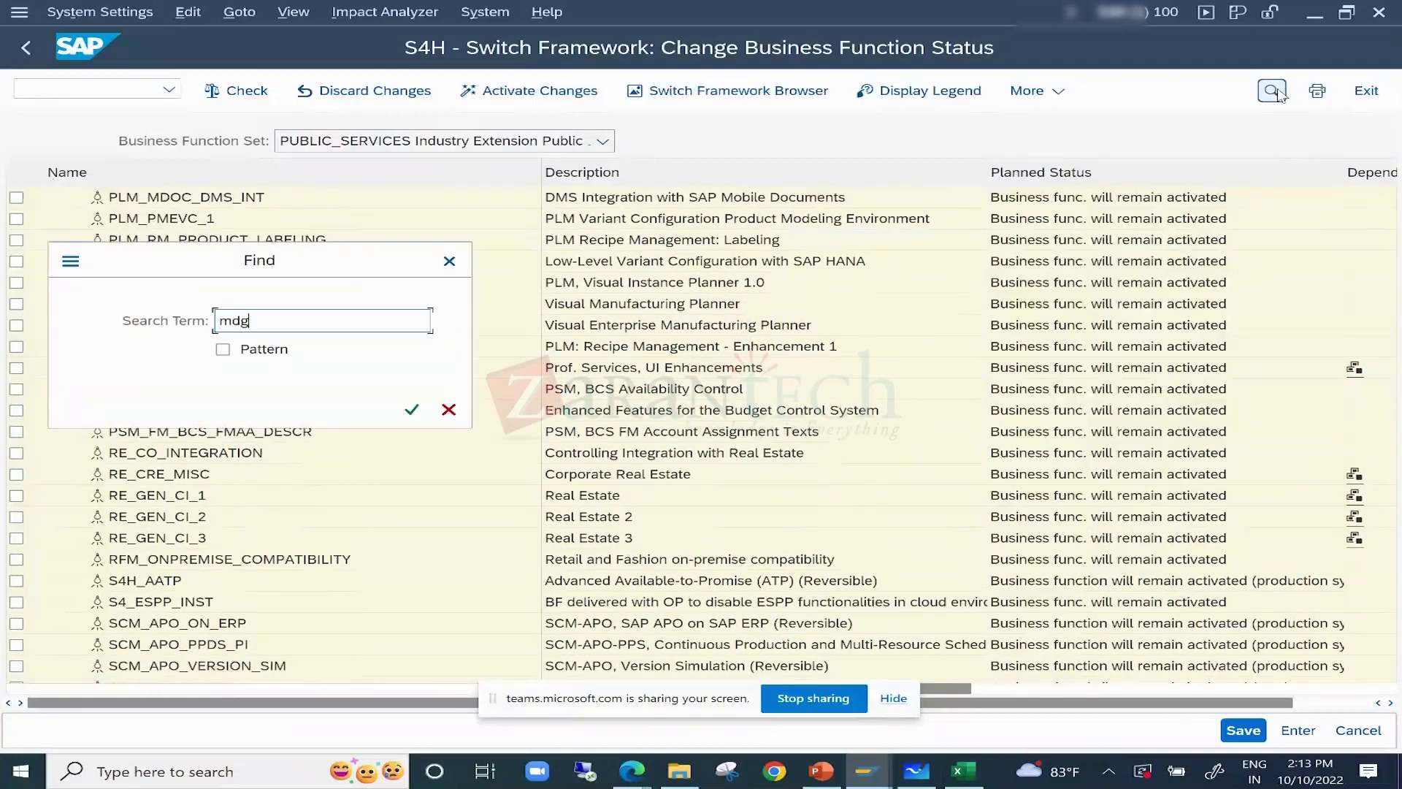
pyautogui.press('Return')
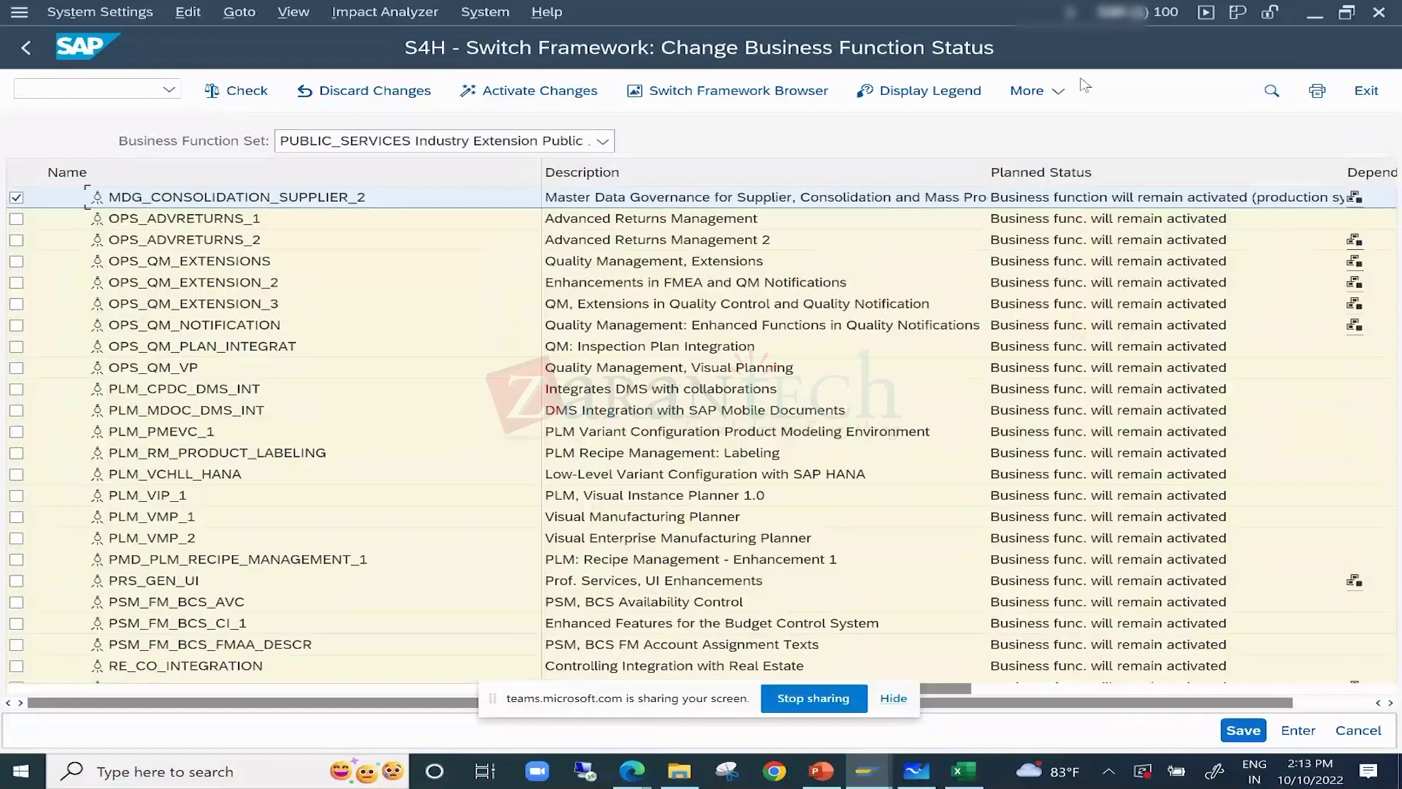
pyautogui.scroll(5, 297, 305)
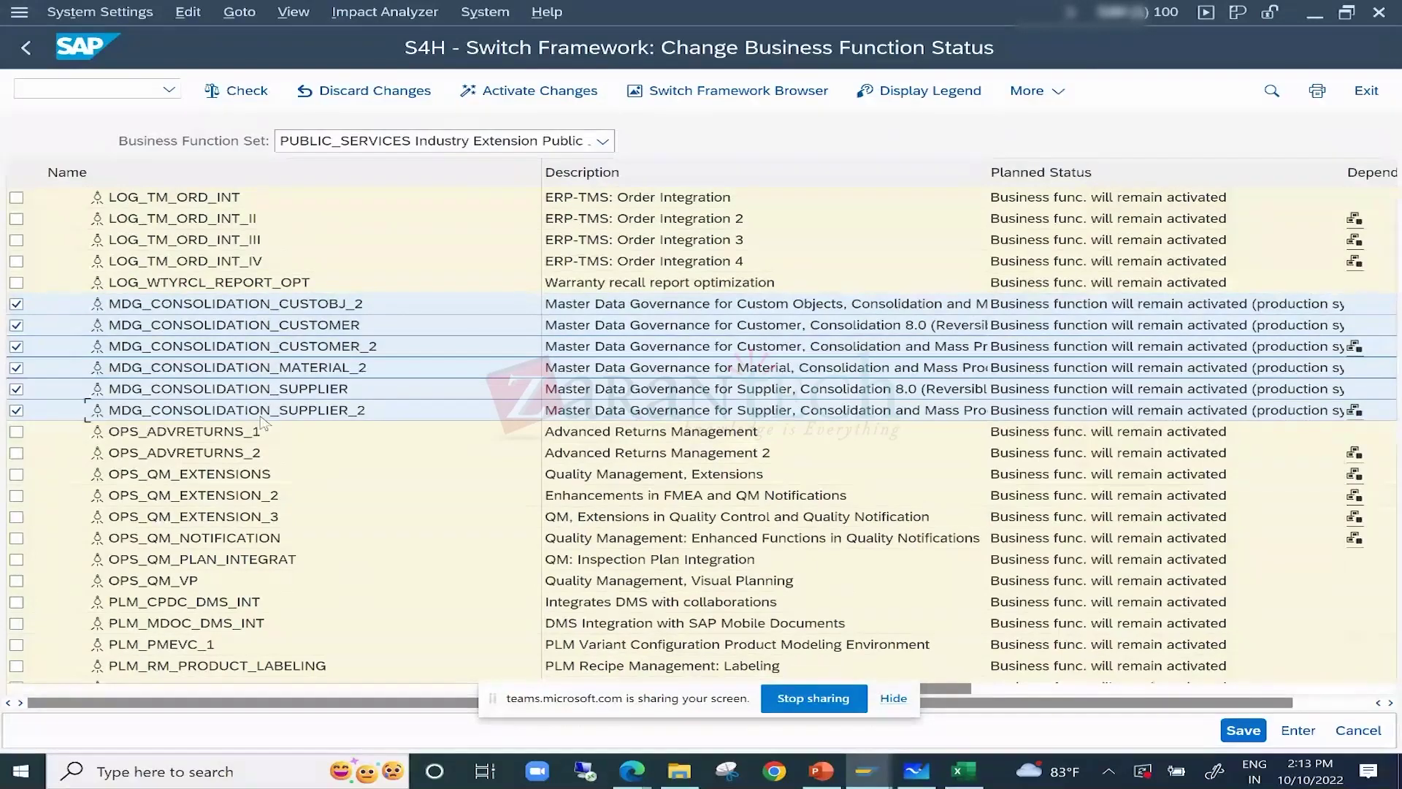
# Step: Untick the six MDG_CONSOLIDATION entries, from CUSTOBJ_2 through SUPPLIER_2
pyautogui.click(16, 303)
pyautogui.click(16, 325)
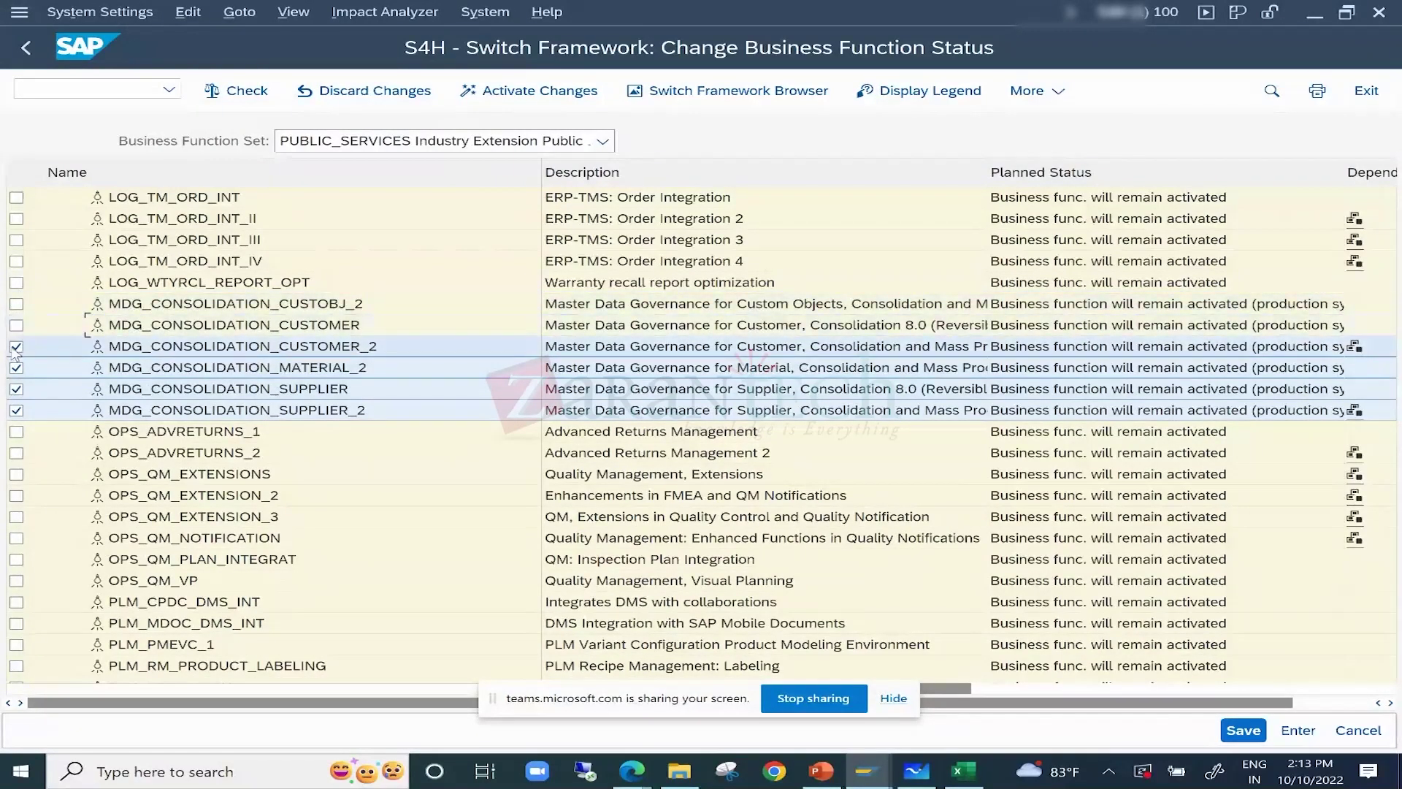
pyautogui.click(16, 347)
pyautogui.click(16, 368)
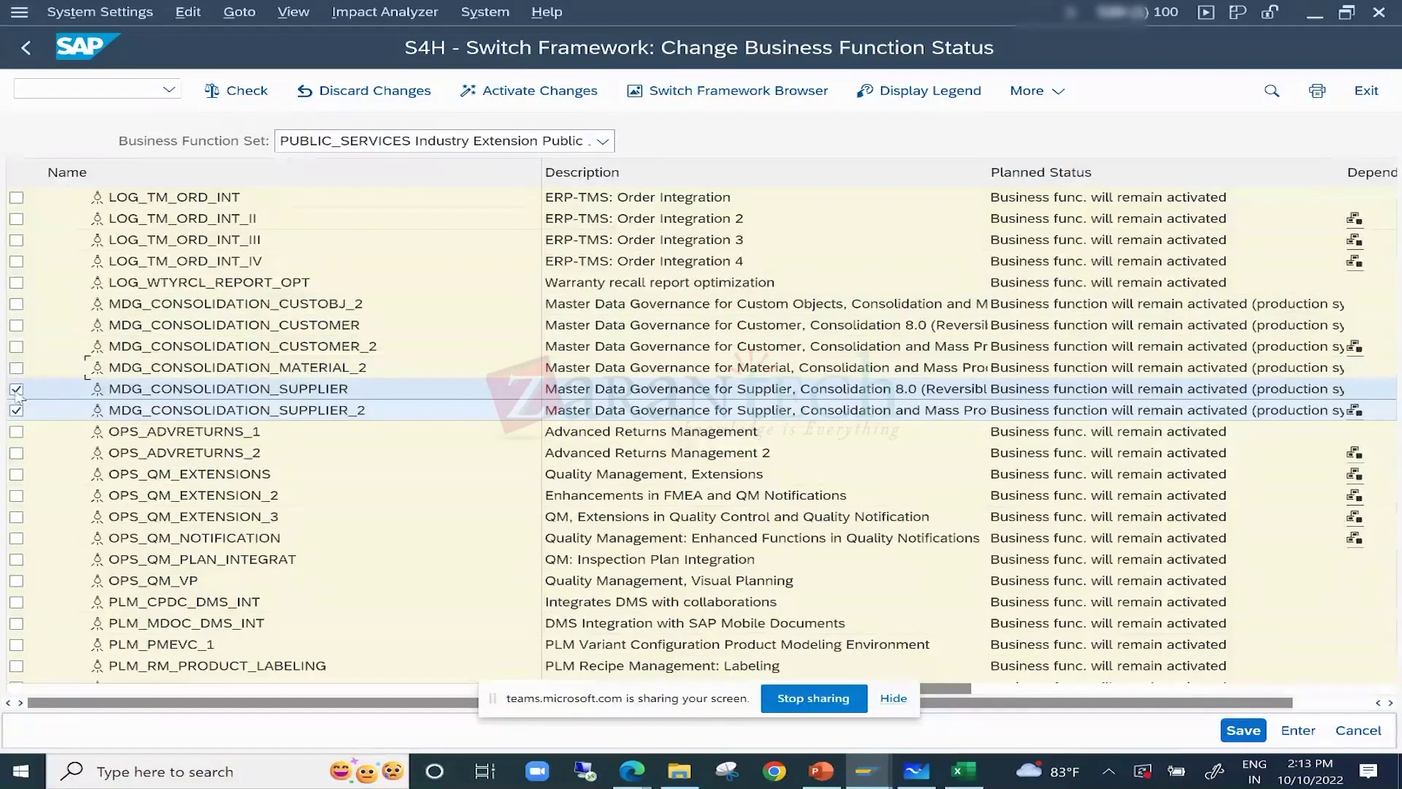
pyautogui.click(16, 389)
pyautogui.click(16, 409)
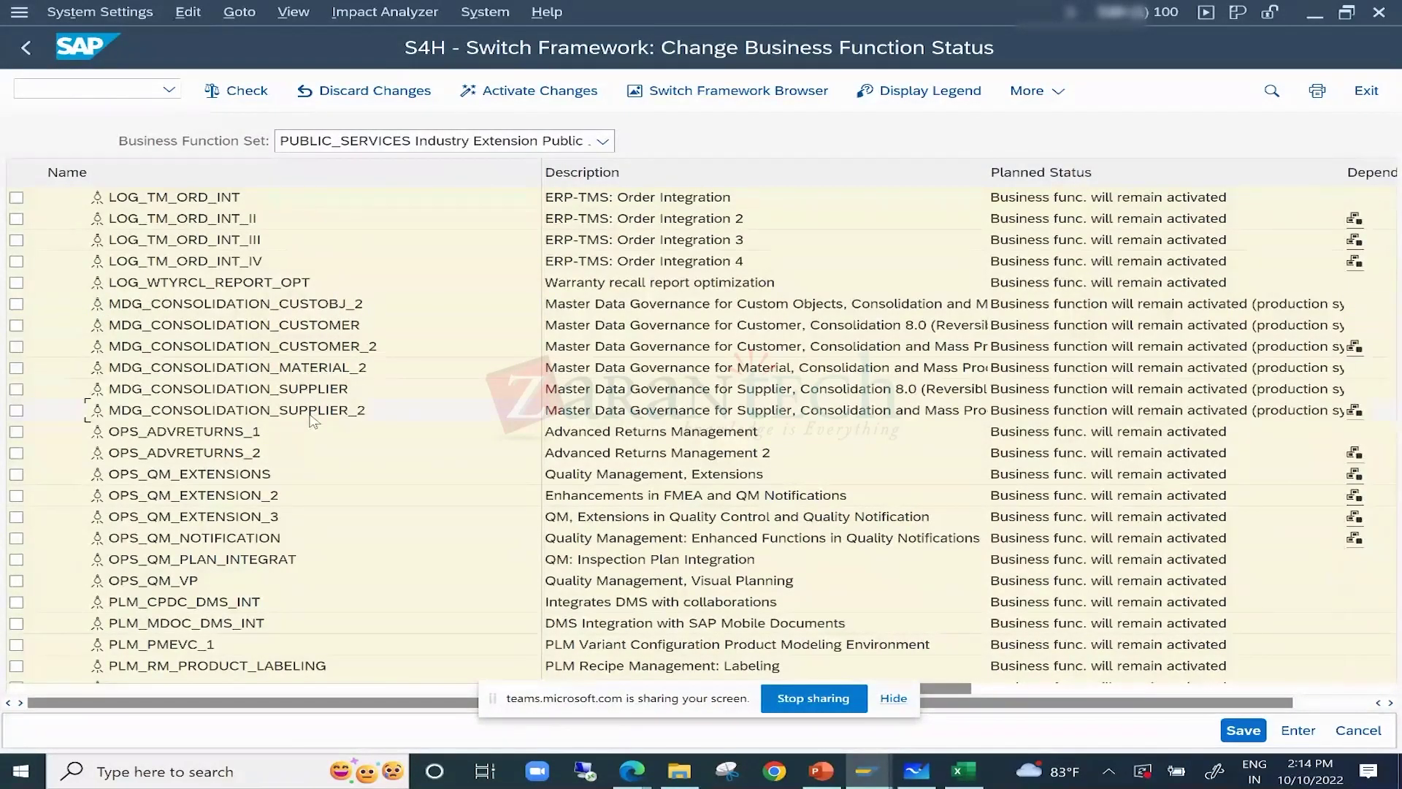
pyautogui.scroll(1, 317, 414)
pyautogui.scroll(5, 318, 415)
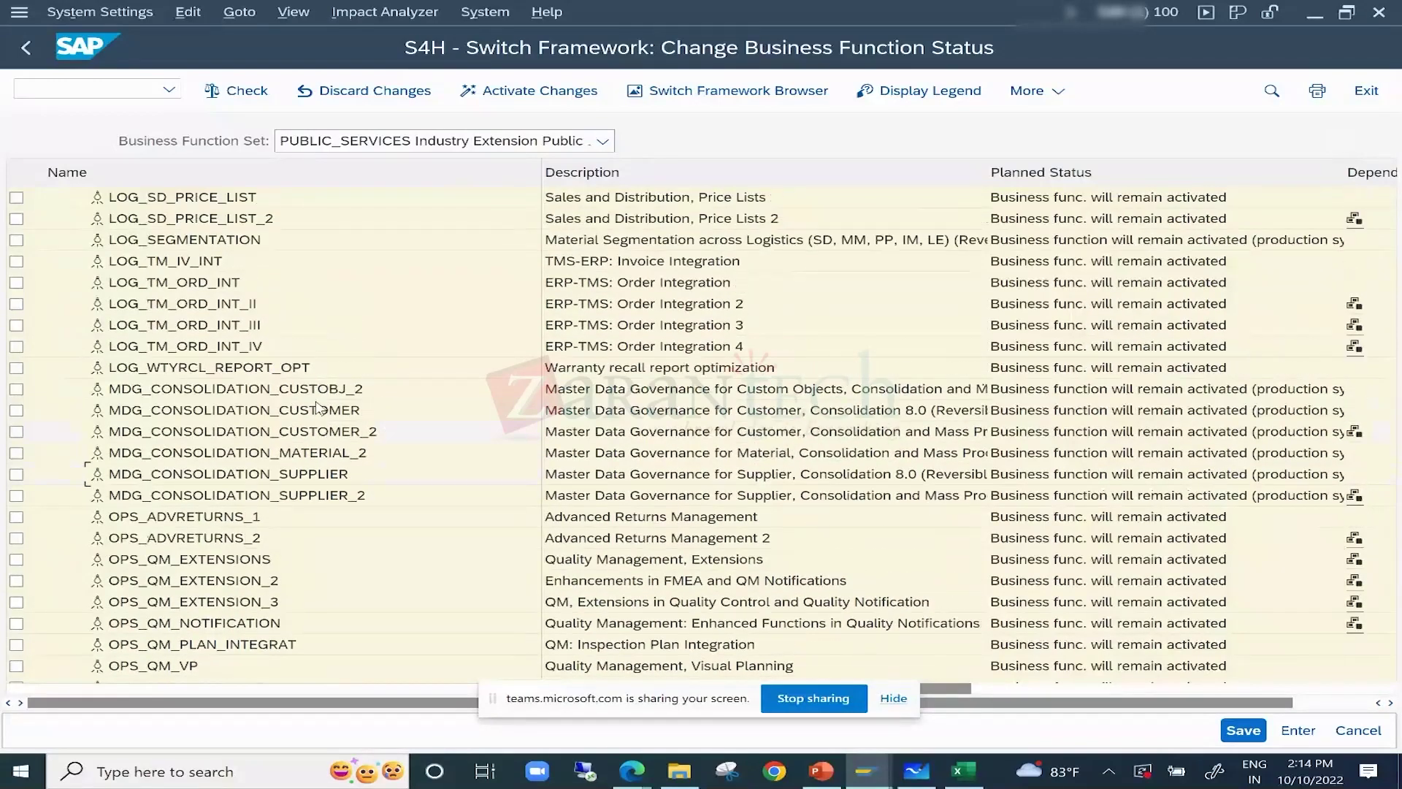
pyautogui.scroll(6, 323, 397)
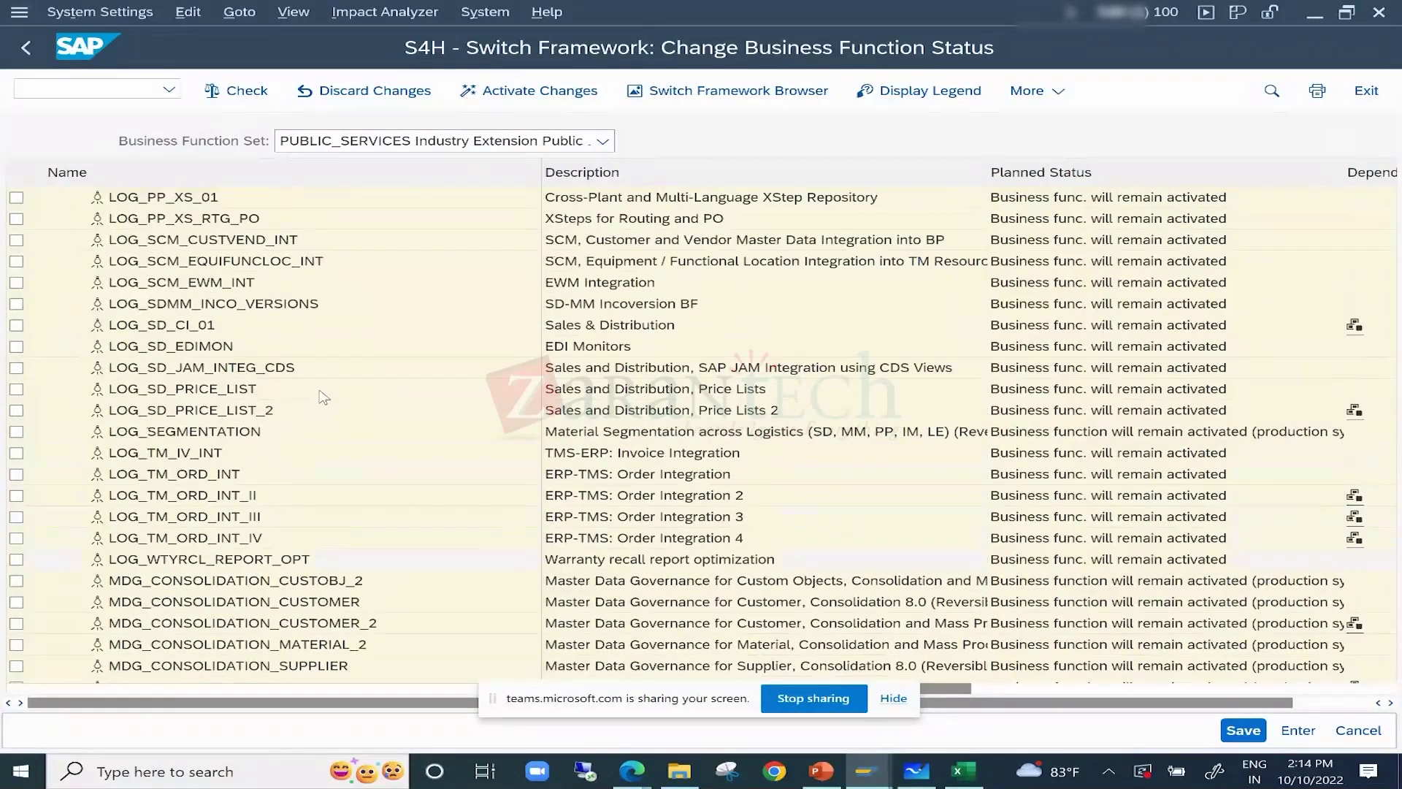
pyautogui.scroll(6, 327, 395)
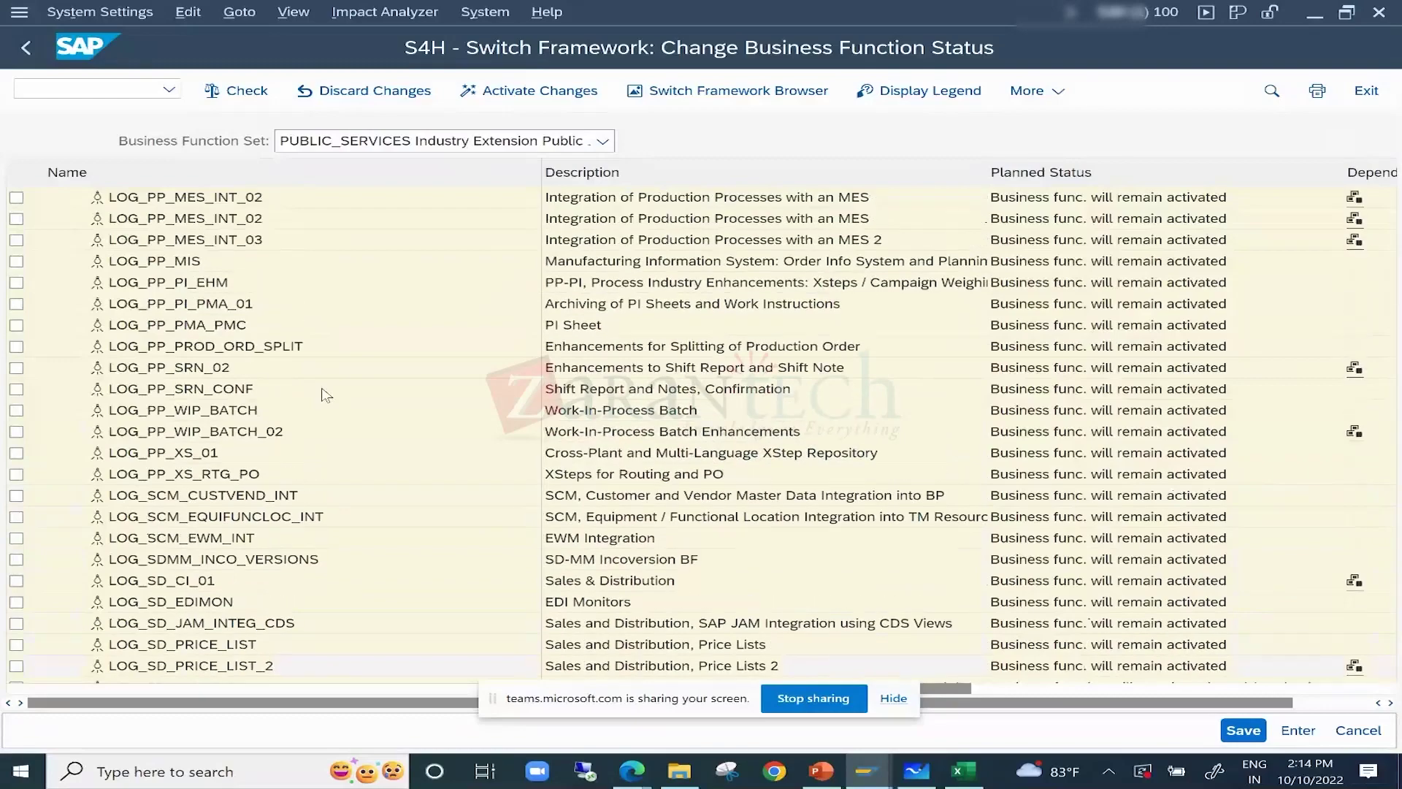
pyautogui.scroll(6, 327, 395)
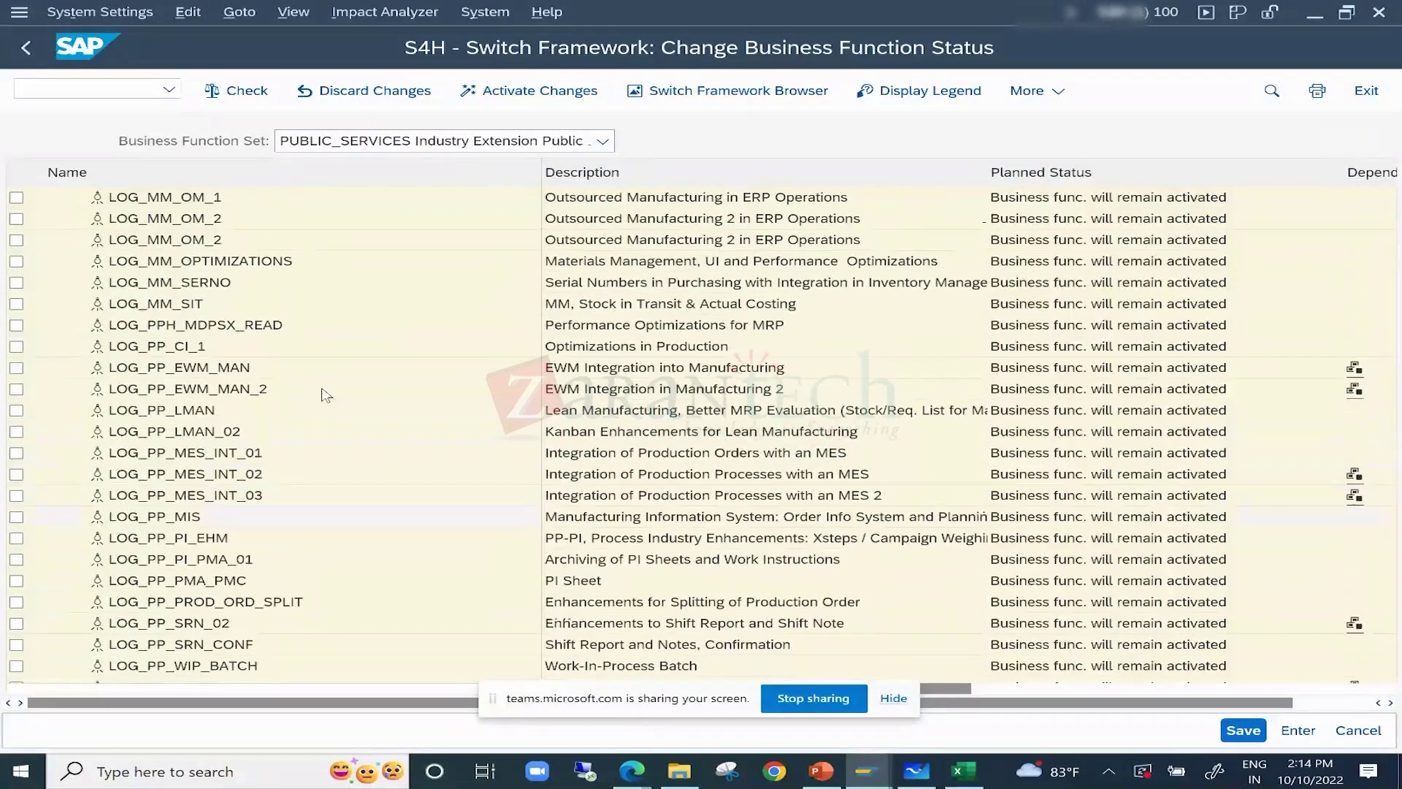
pyautogui.scroll(6, 326, 395)
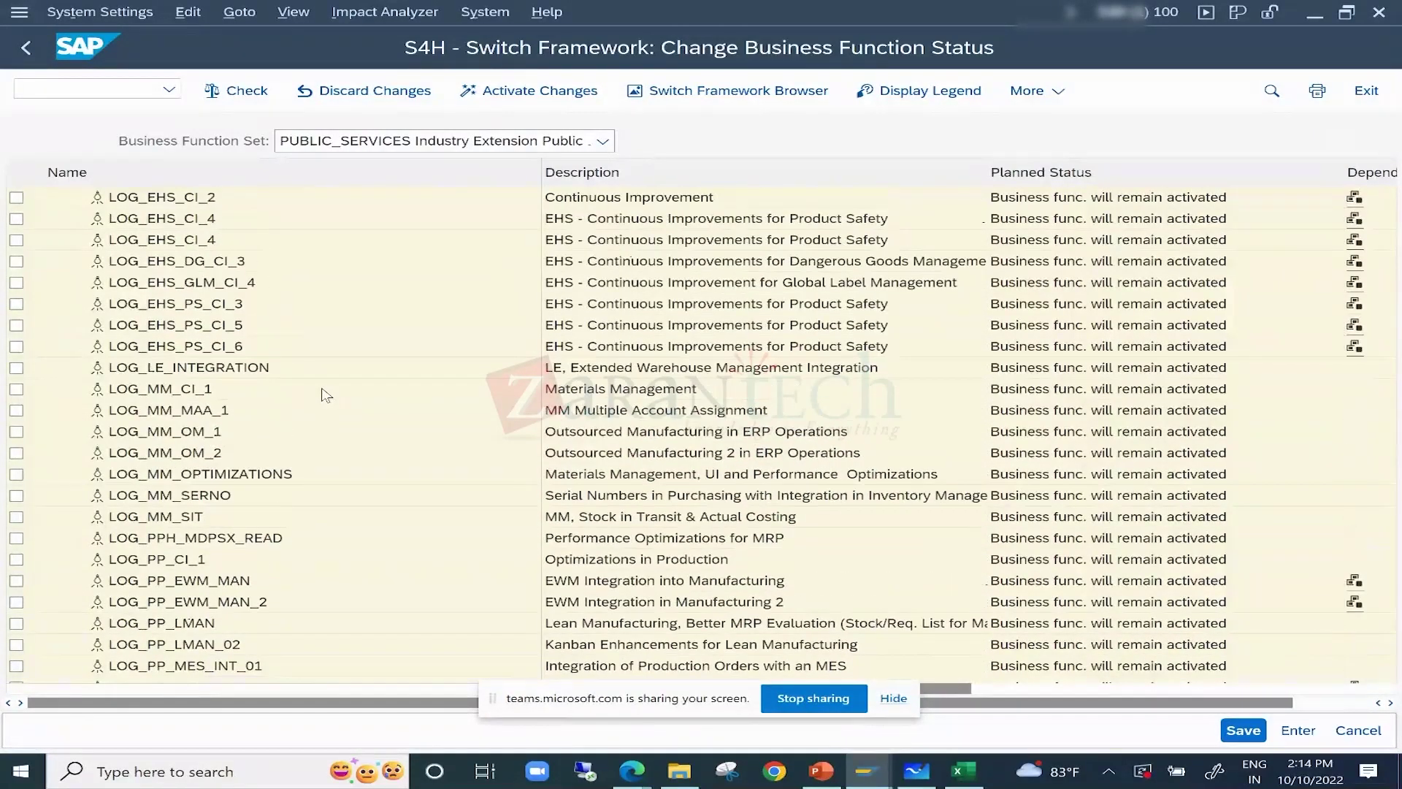
pyautogui.scroll(6, 326, 395)
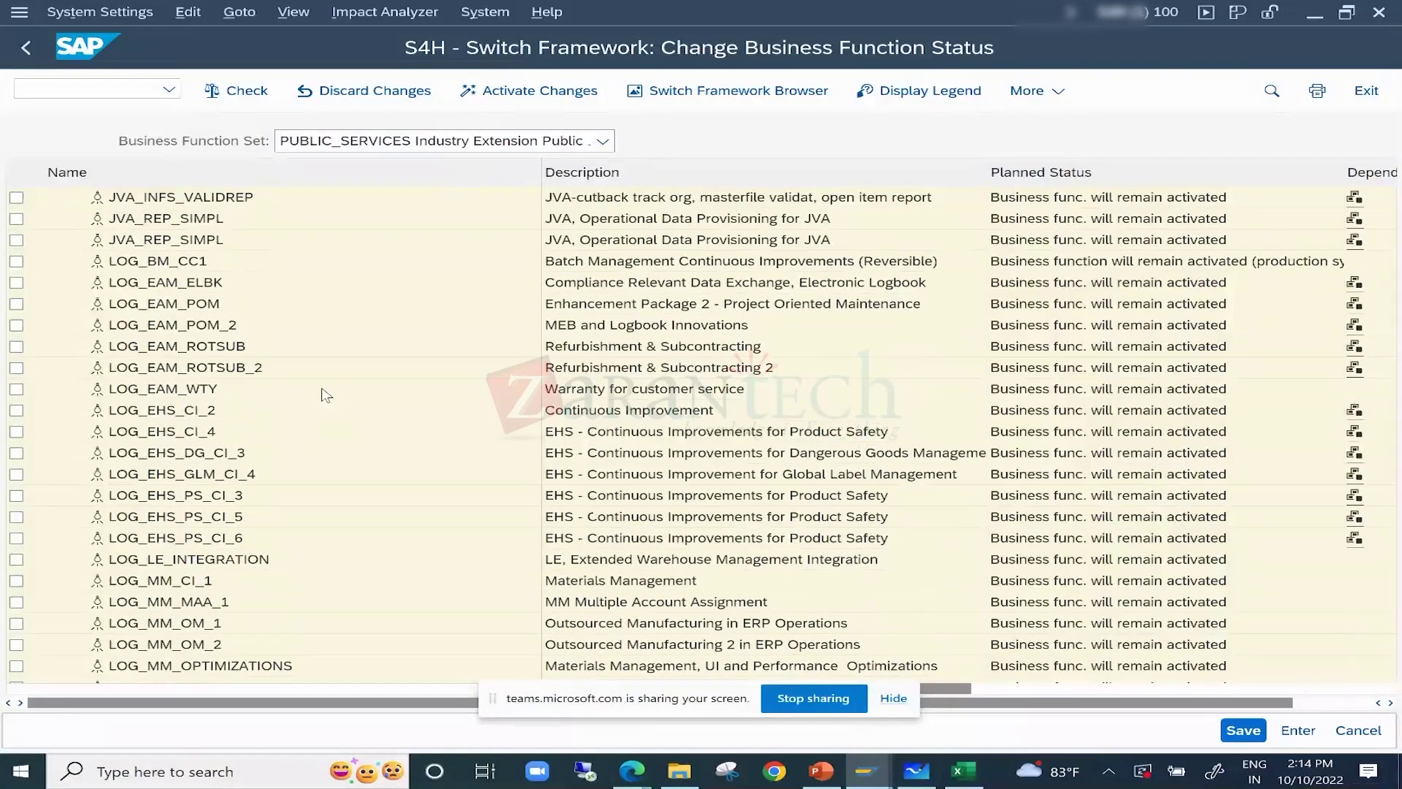
pyautogui.scroll(6, 327, 396)
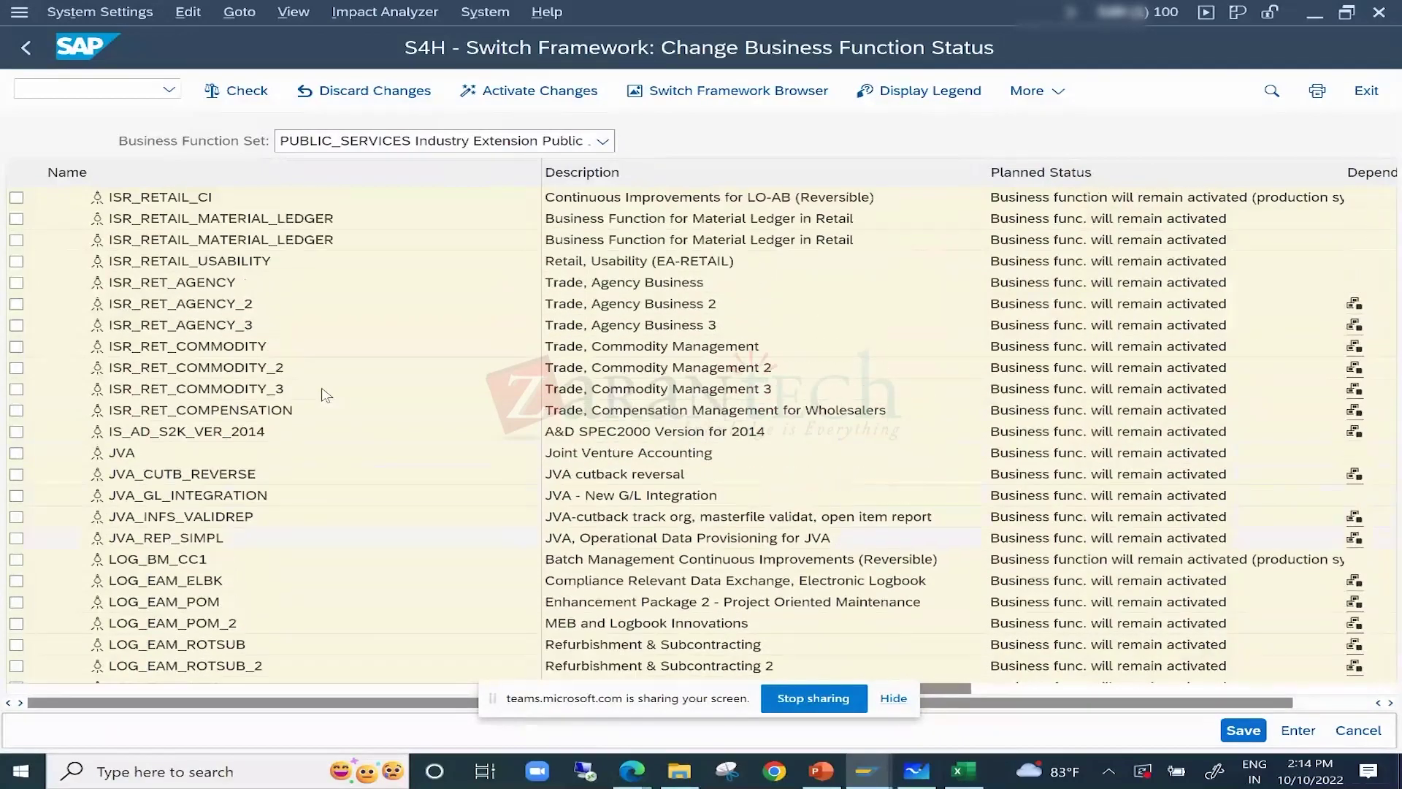
pyautogui.scroll(6, 327, 395)
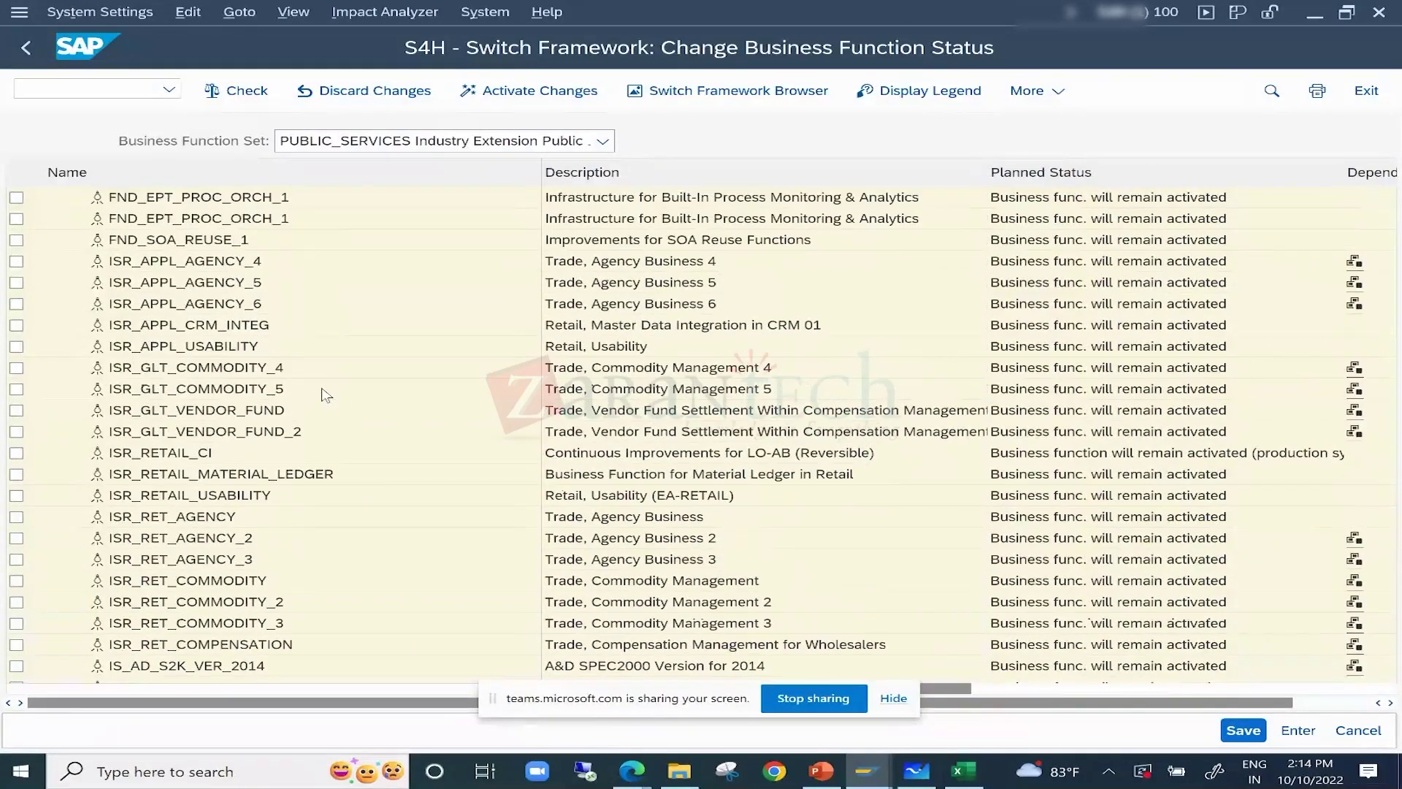
pyautogui.scroll(6, 327, 395)
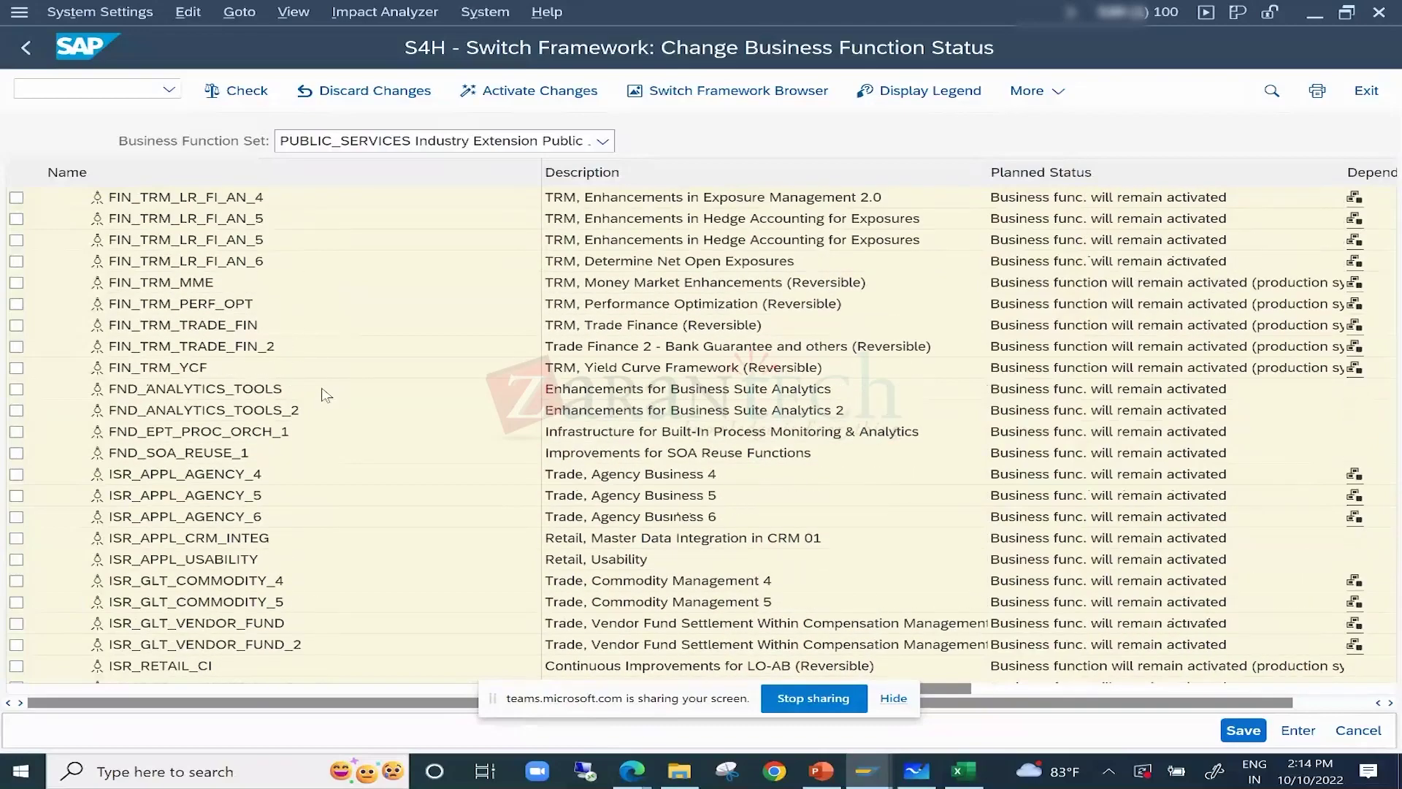
pyautogui.scroll(6, 264, 297)
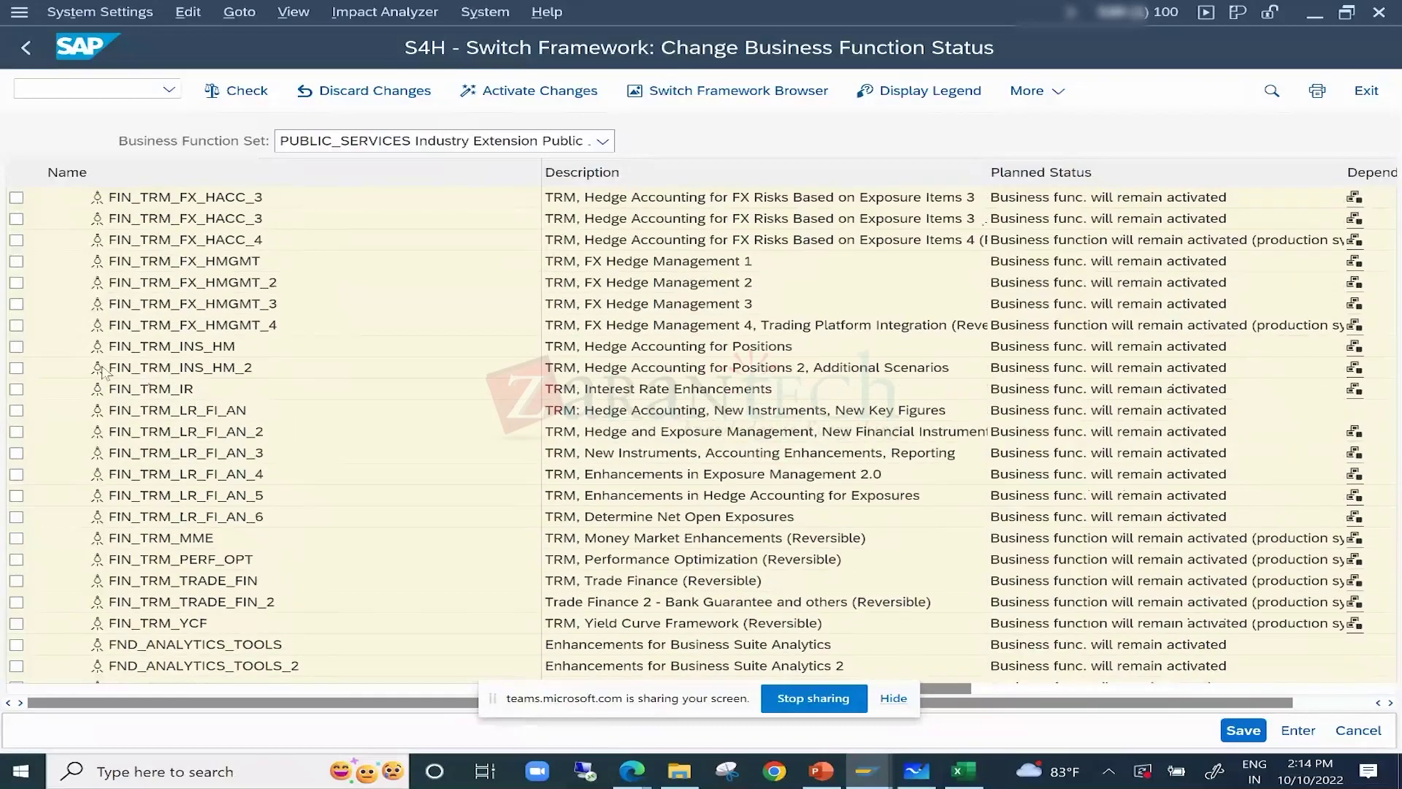
pyautogui.scroll(3, 264, 297)
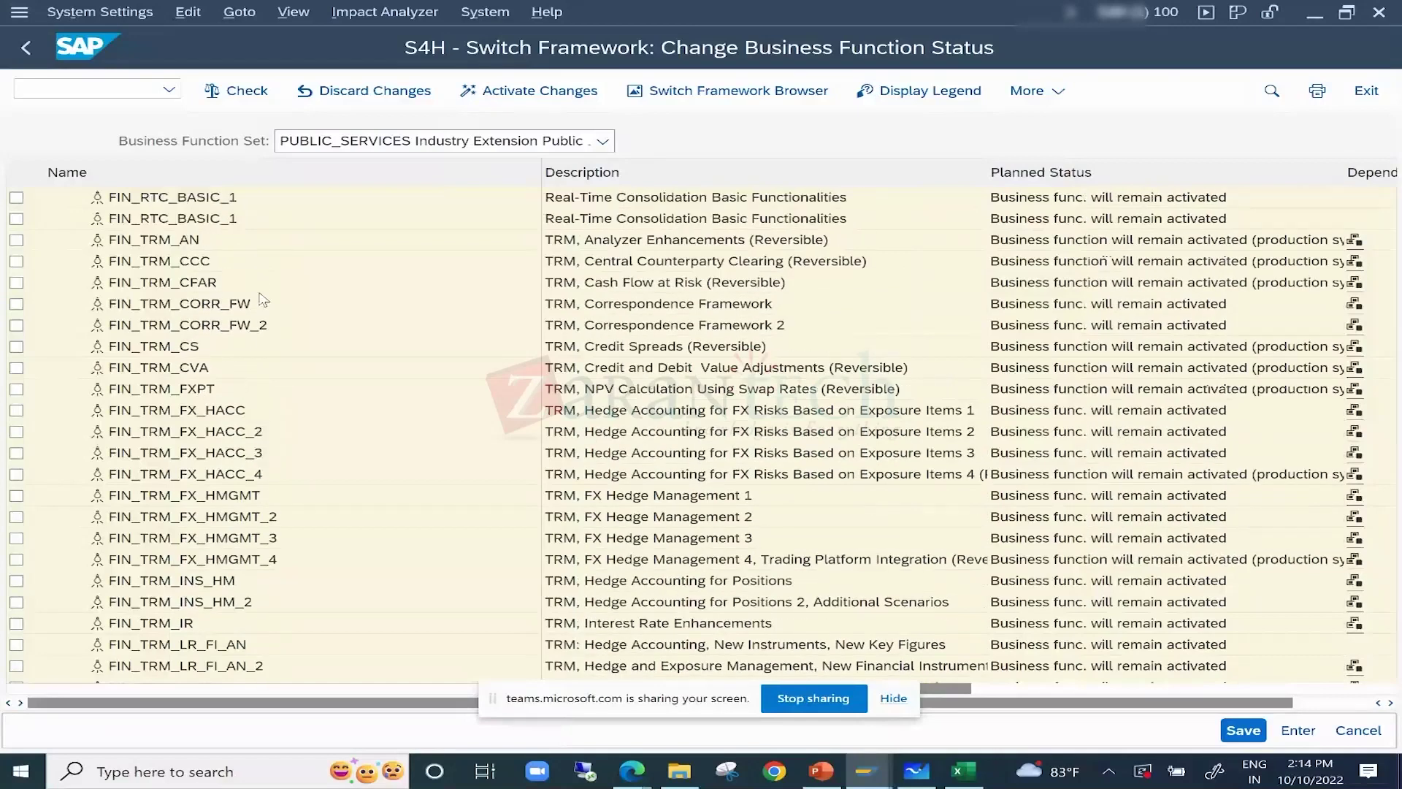
pyautogui.scroll(2, 307, 305)
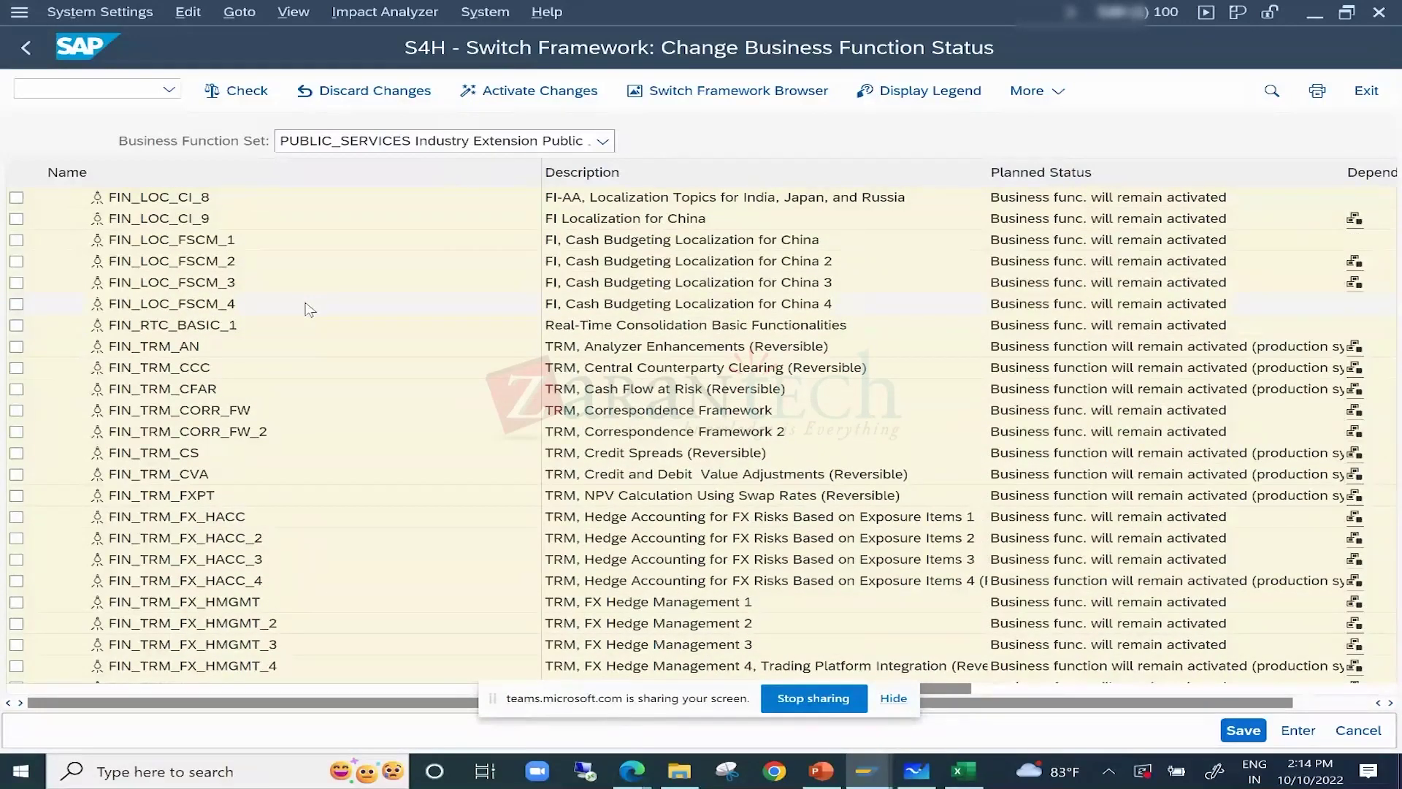
# Step: Scroll the Change Business Function Status list to the MDG_FINANCIALS and MDG_FOUNDATION rows
pyautogui.moveTo(1056, 696); pyautogui.dragTo(1136, 698)
pyautogui.moveTo(1396, 598); pyautogui.dragTo(1395, 526)
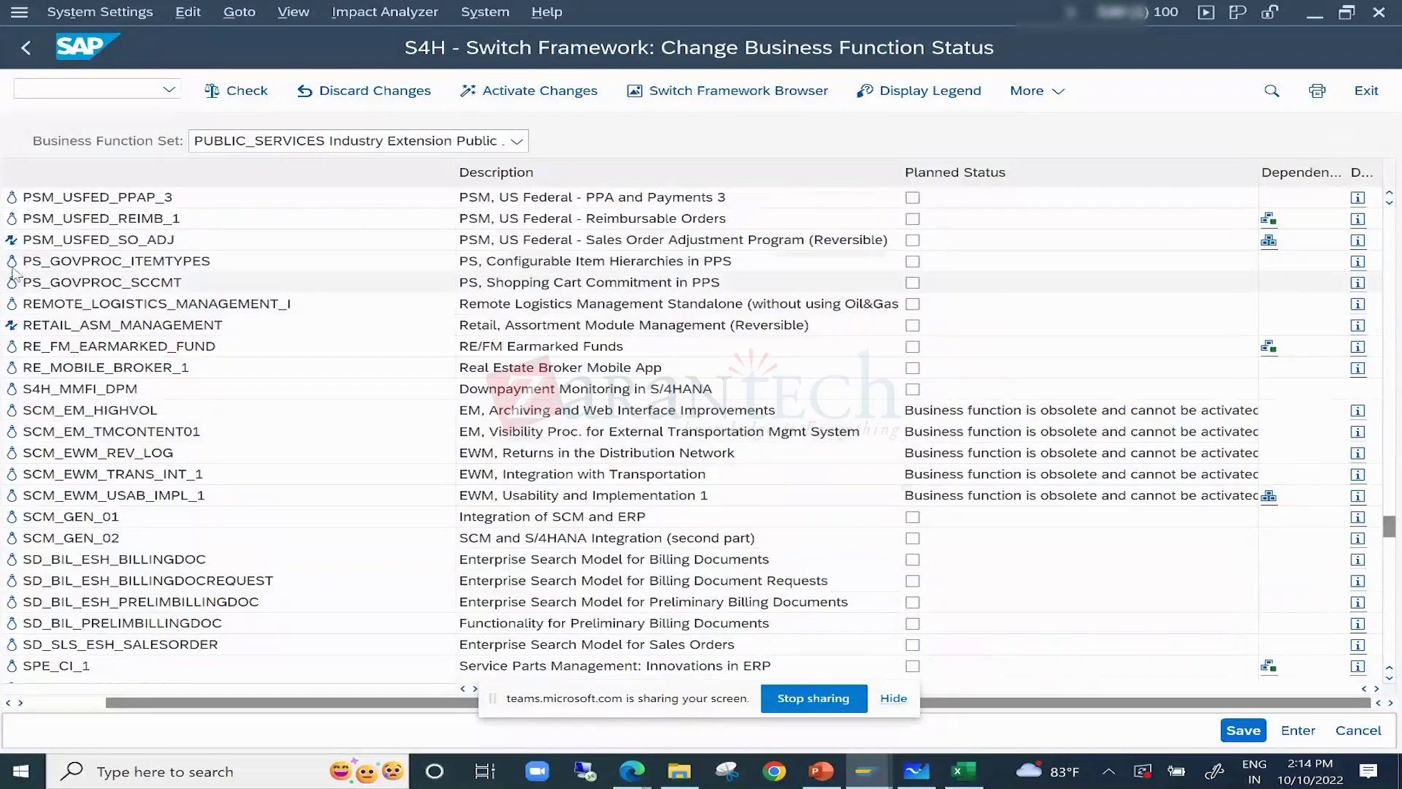
pyautogui.scroll(3, 283, 312)
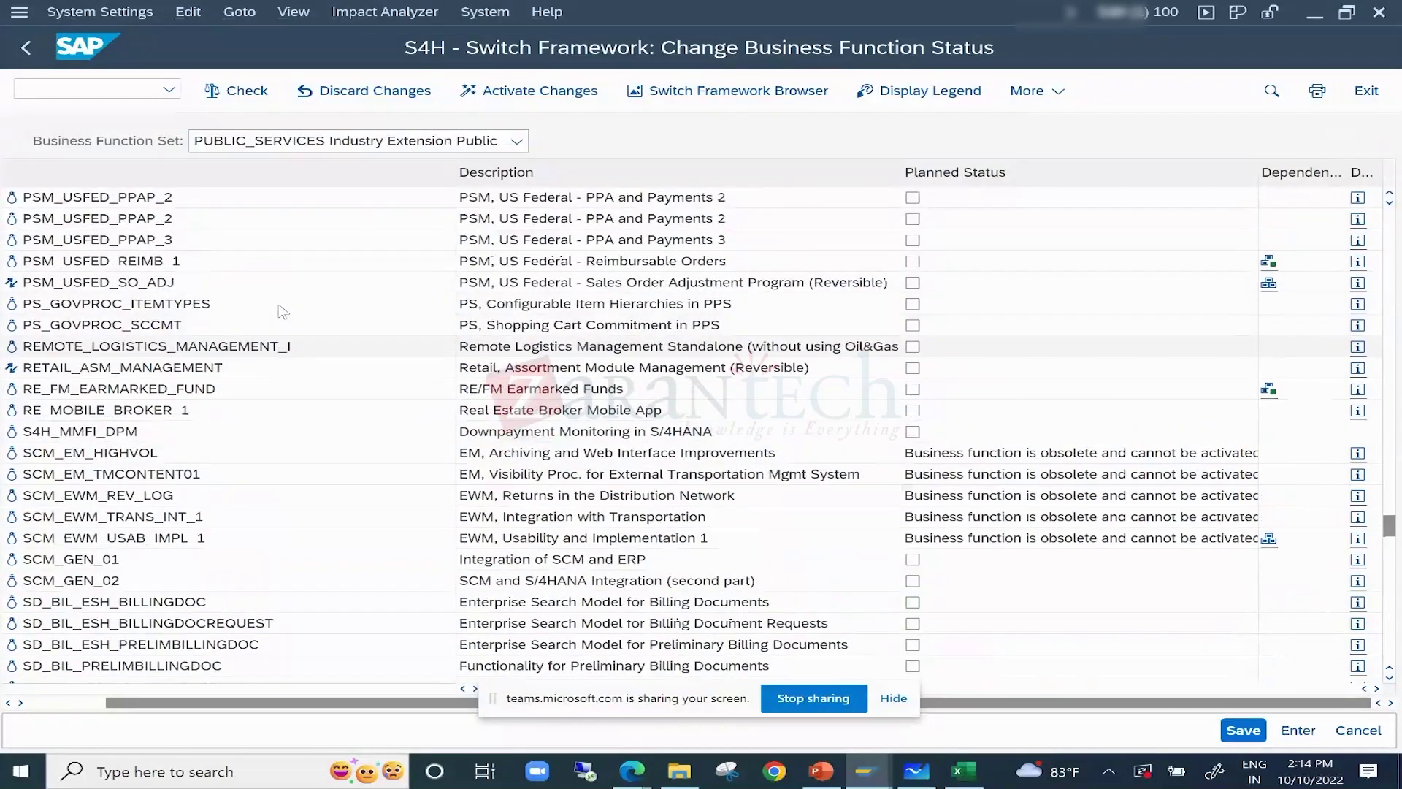
pyautogui.scroll(1, 284, 312)
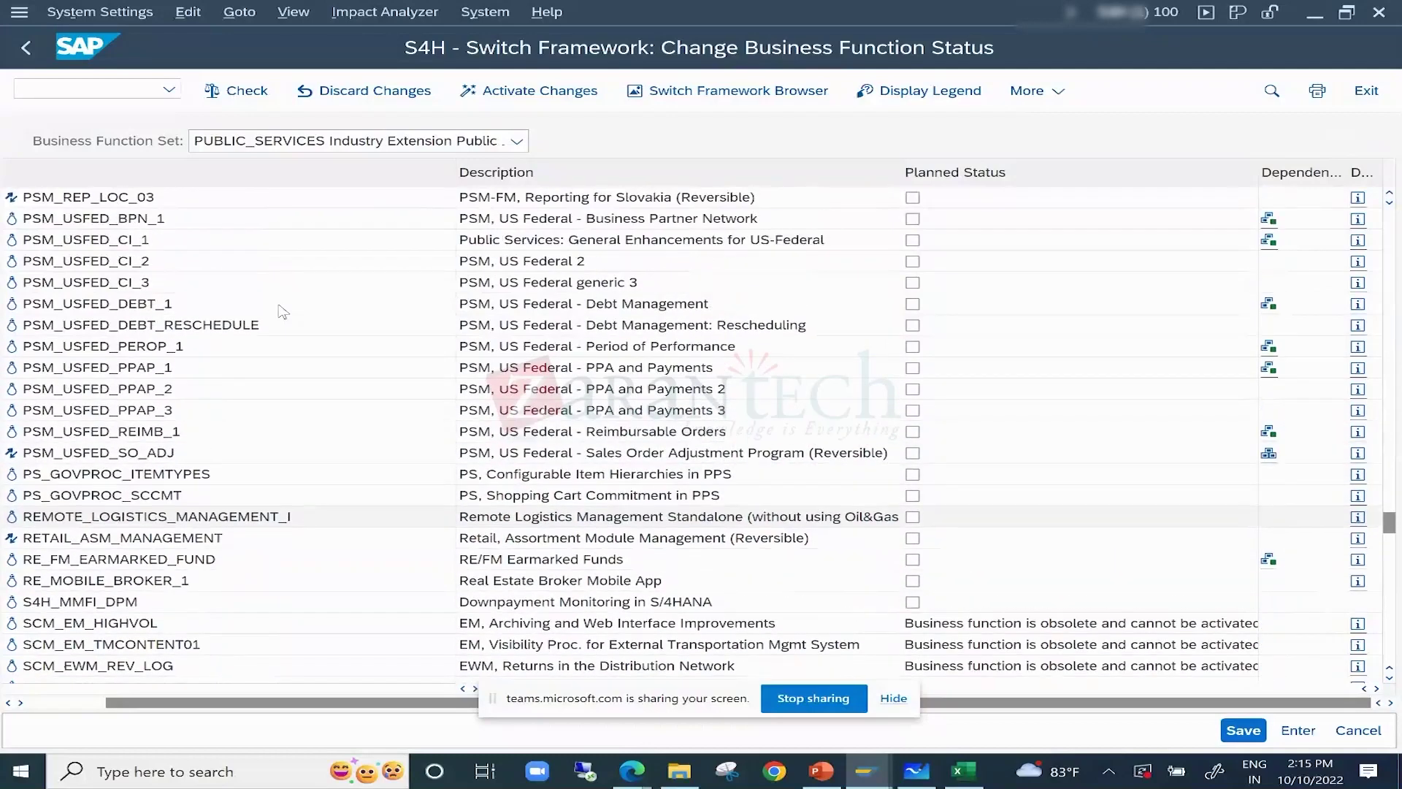
pyautogui.scroll(4, 283, 312)
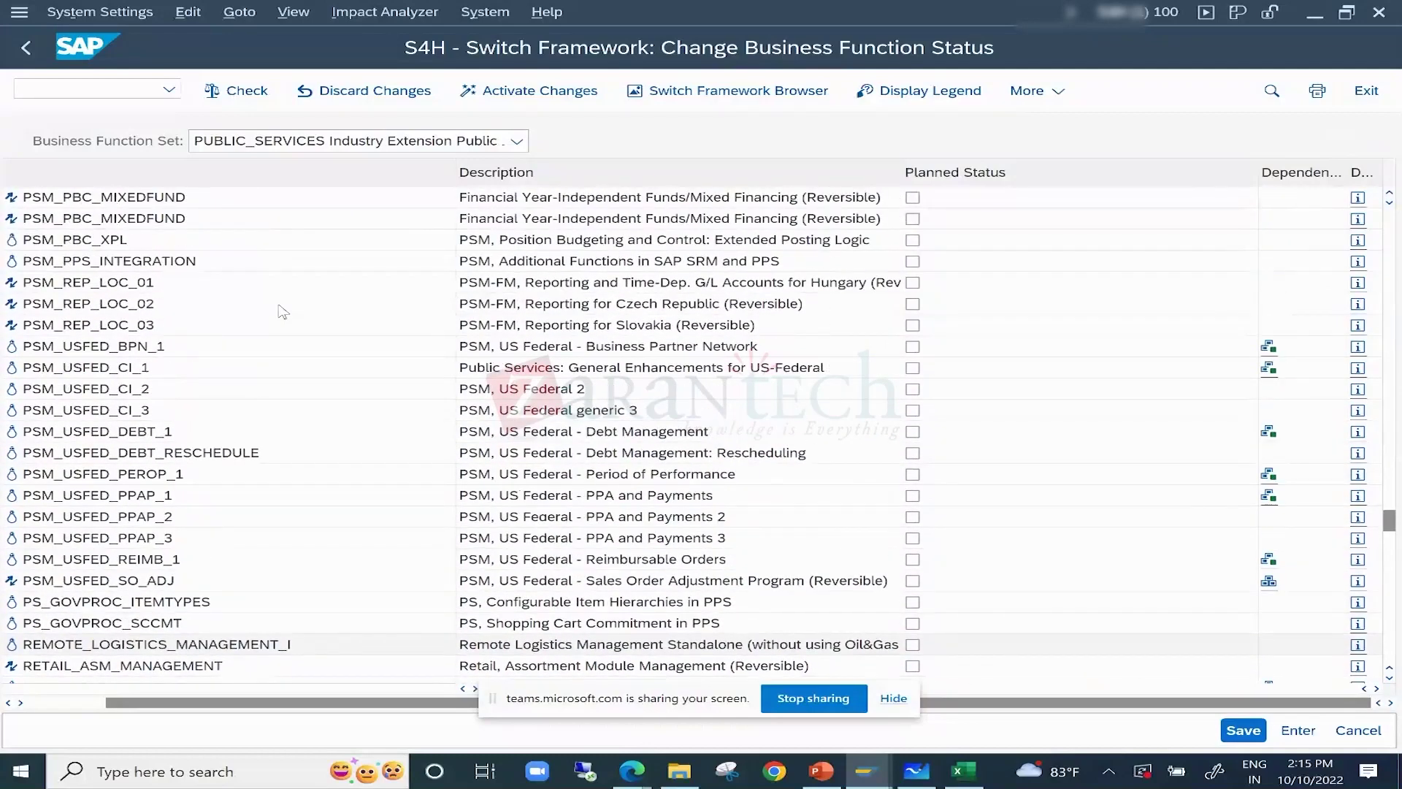
pyautogui.scroll(2, 1394, 509)
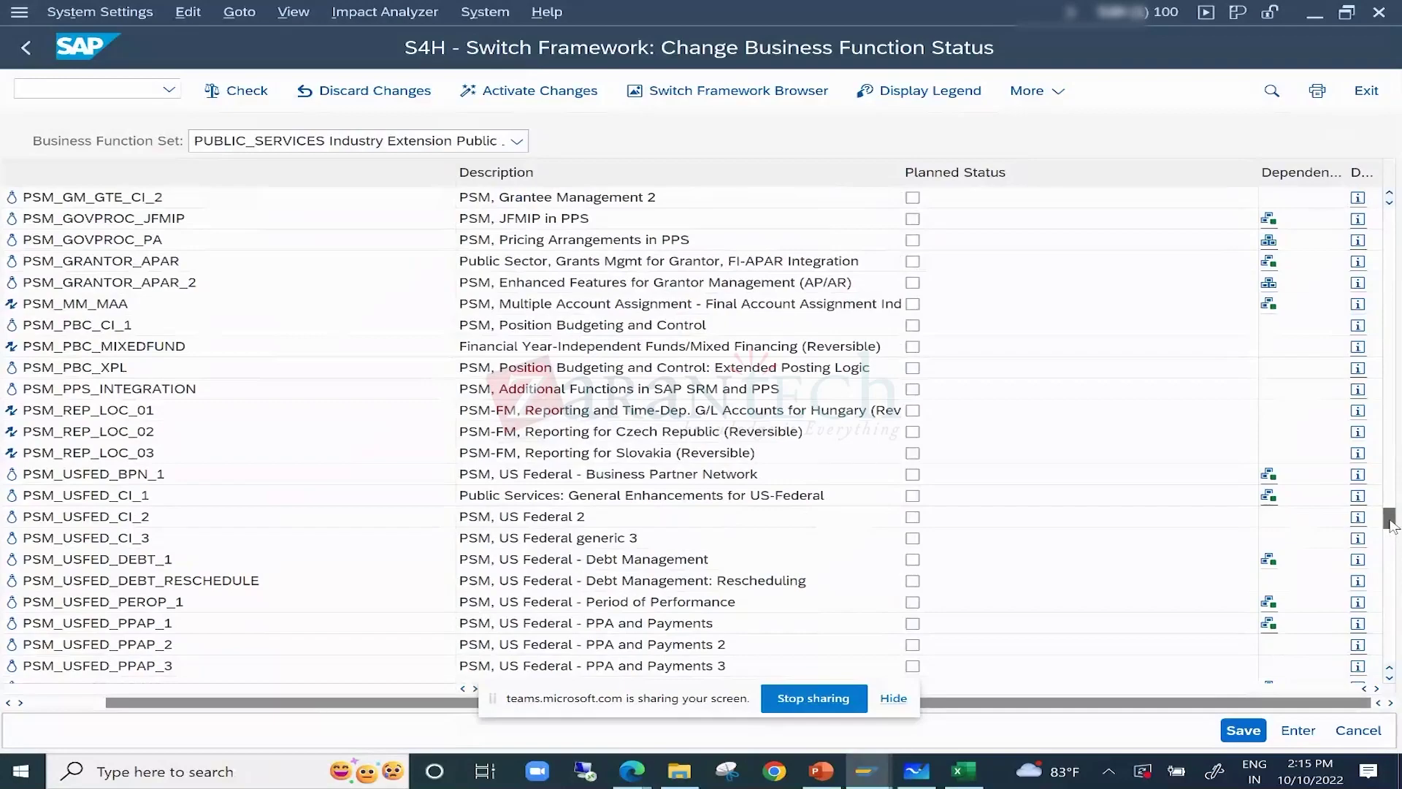
pyautogui.scroll(15, 1394, 515)
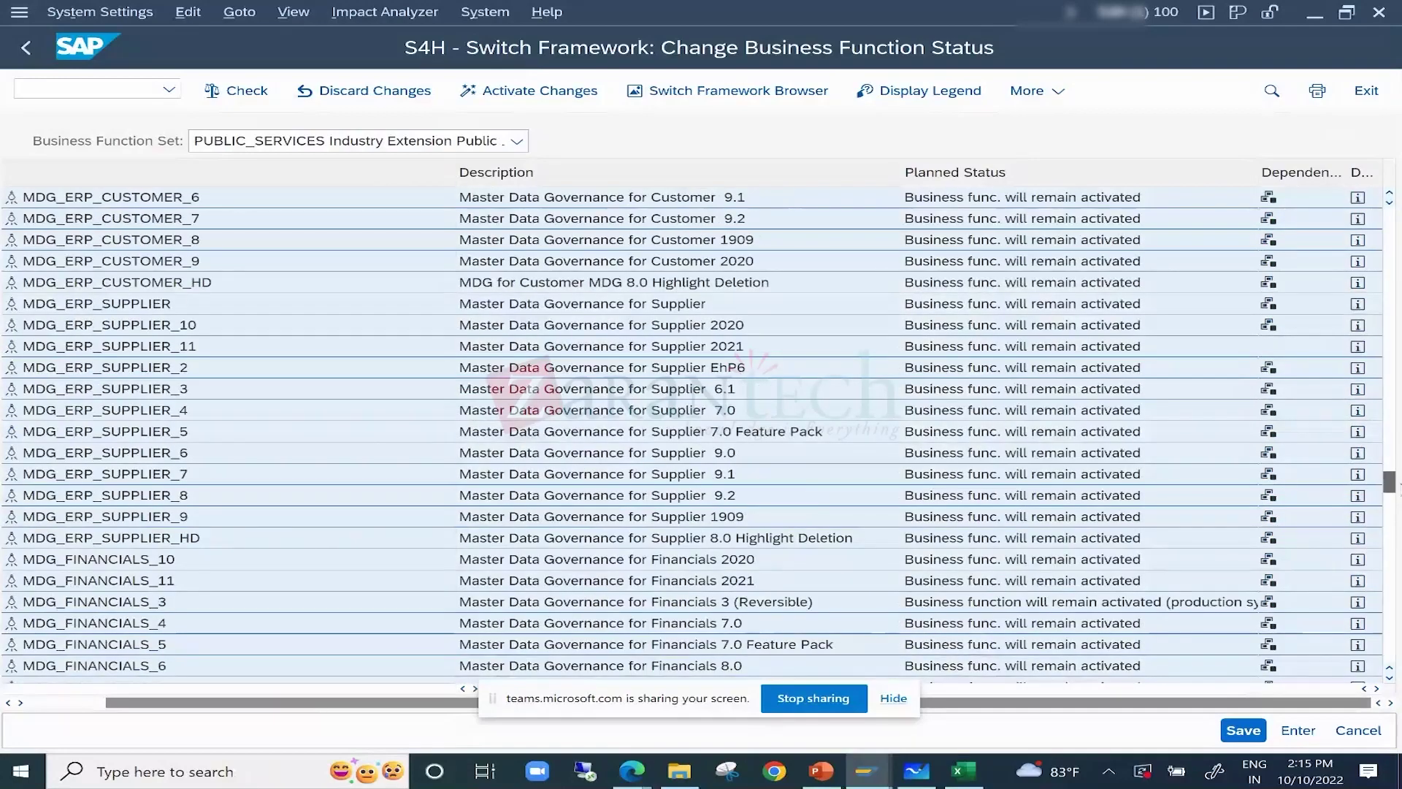
pyautogui.scroll(-2, 295, 407)
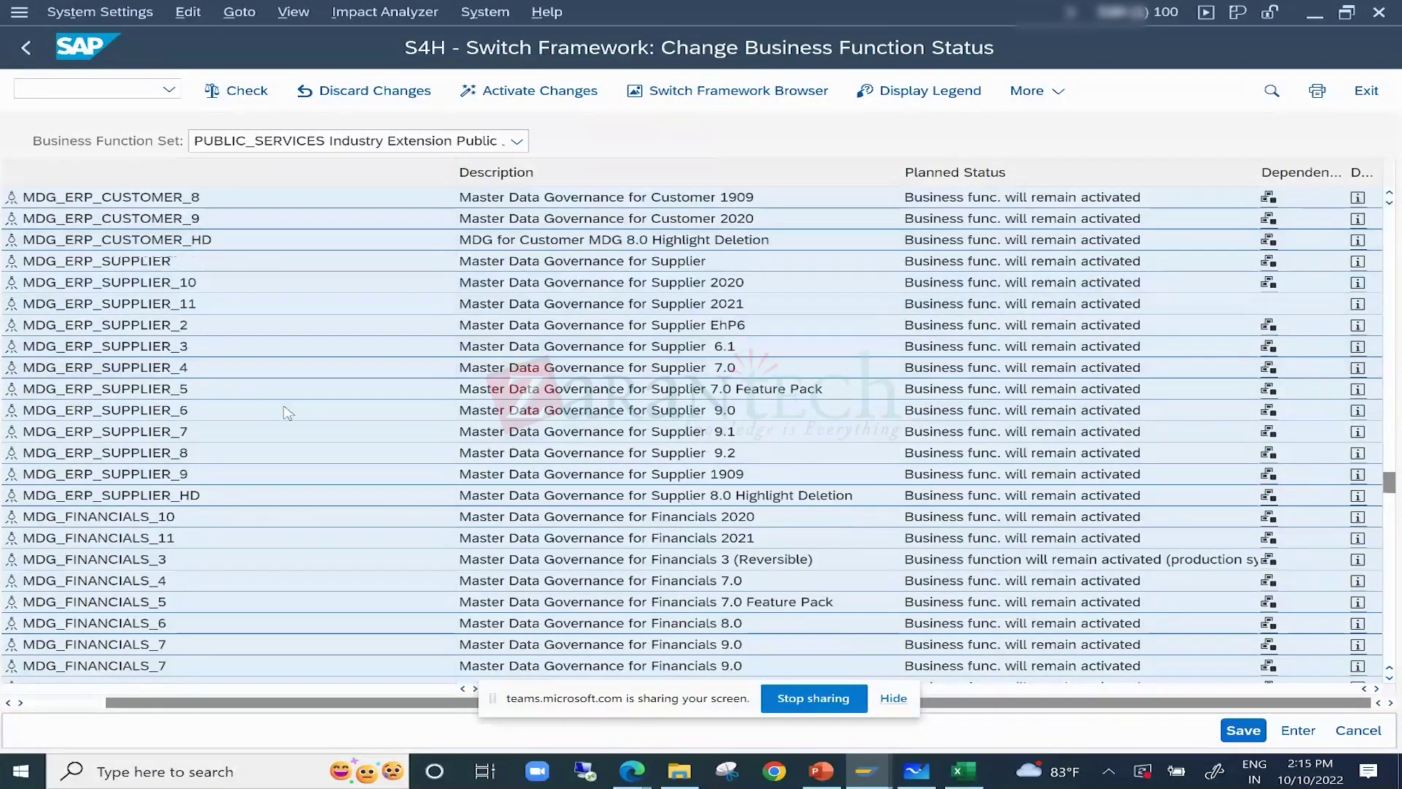
pyautogui.scroll(-2, 295, 403)
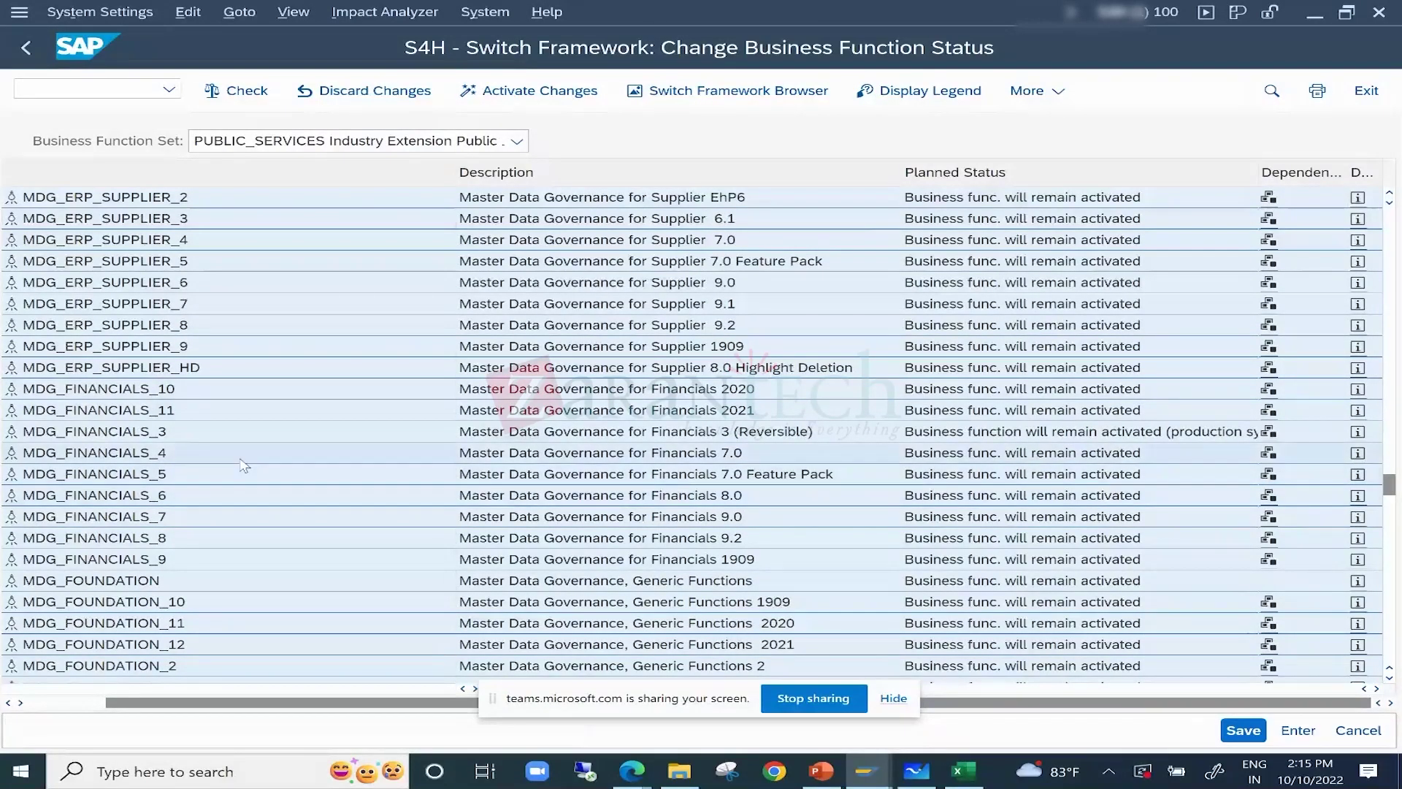
pyautogui.scroll(-3, 244, 465)
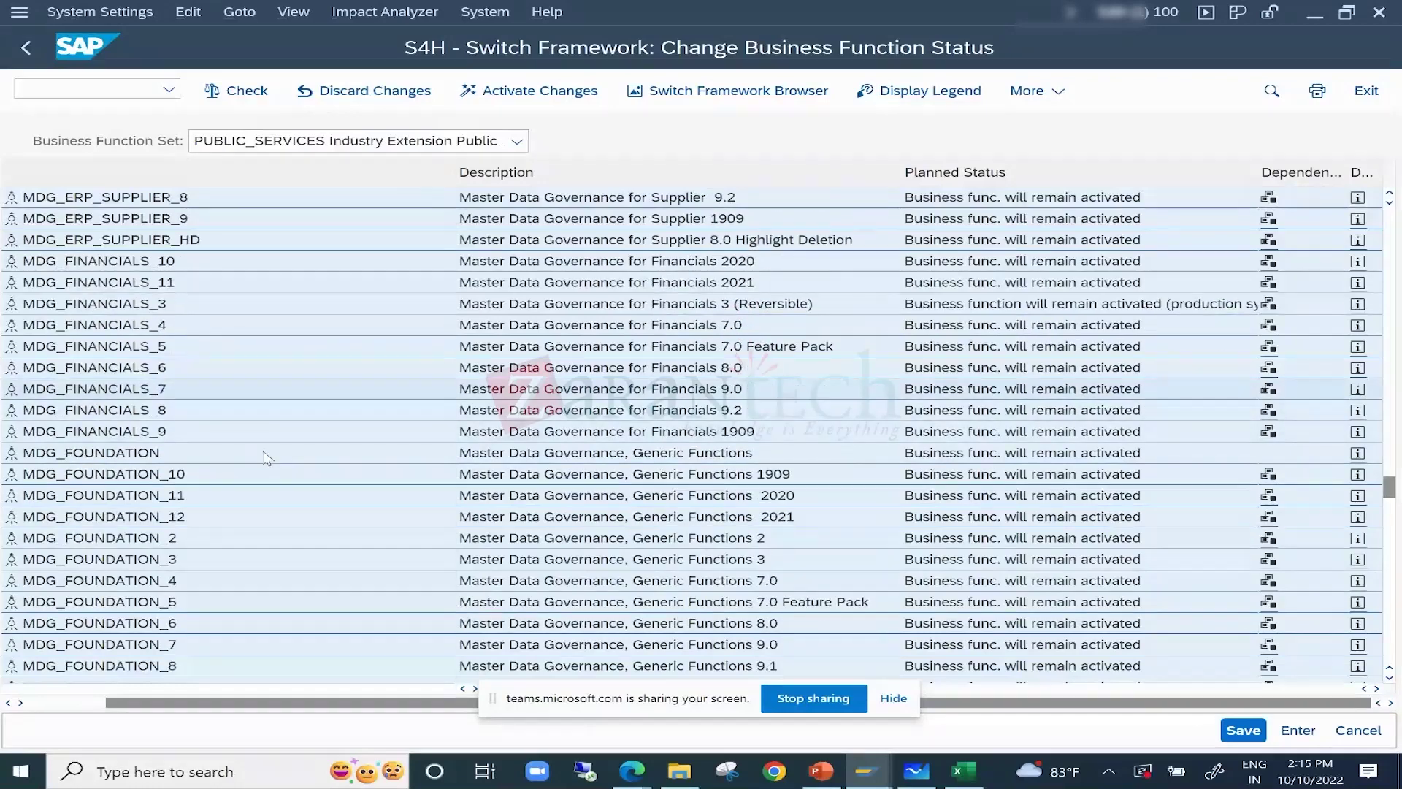
pyautogui.scroll(-3, 266, 458)
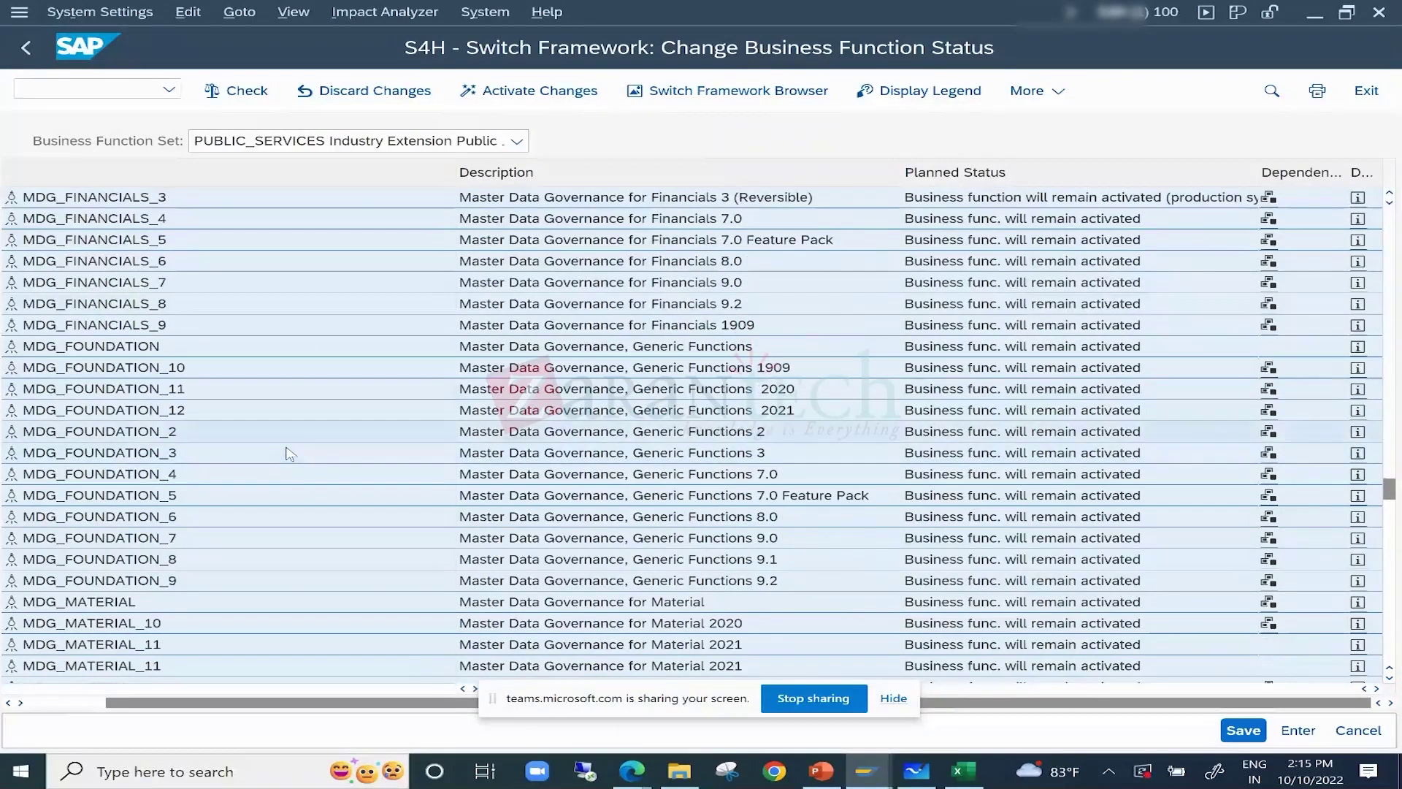
# Step: Step through MDG_FOUNDATION_10, _9, _8 and _7, then return to the PowerPoint slide
pyautogui.click(329, 368)
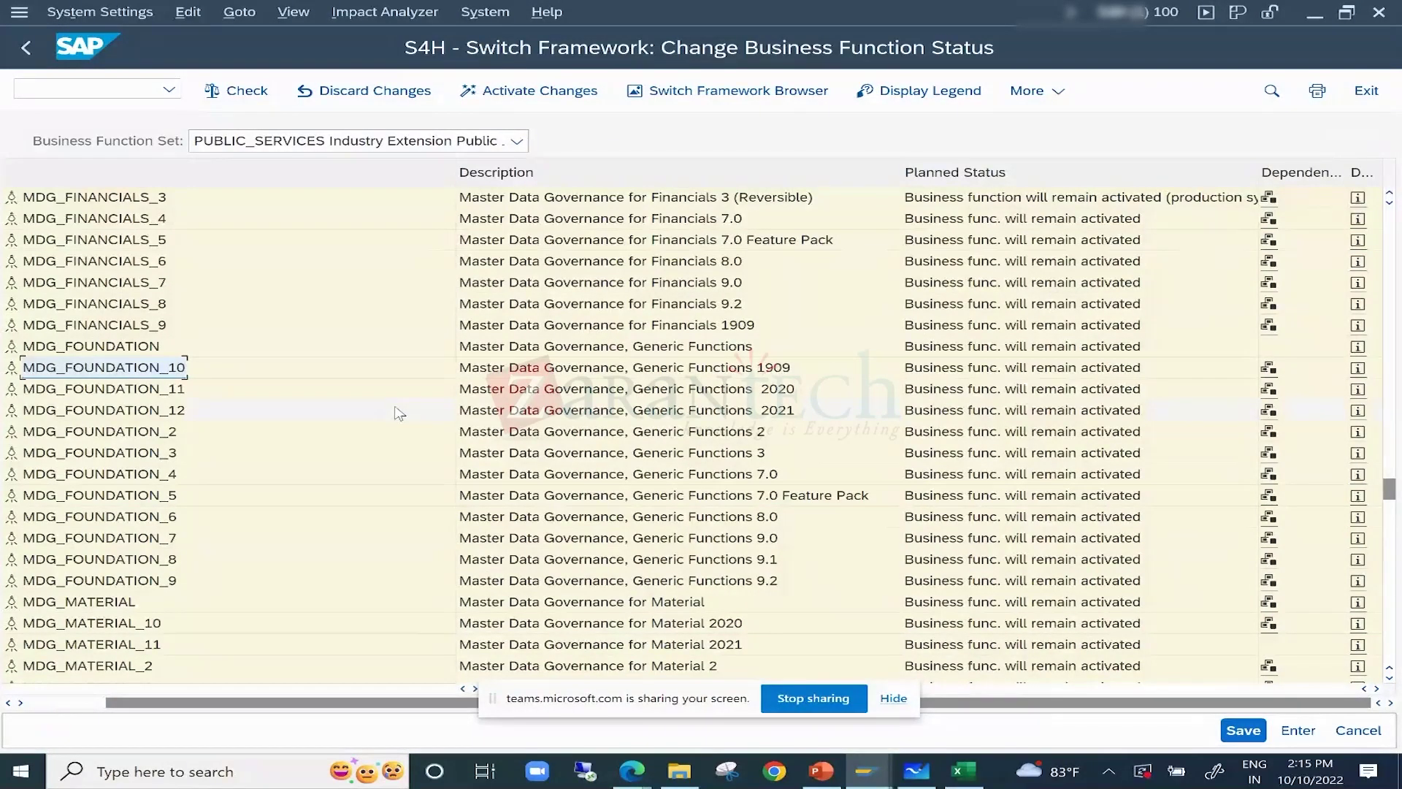
pyautogui.click(161, 589)
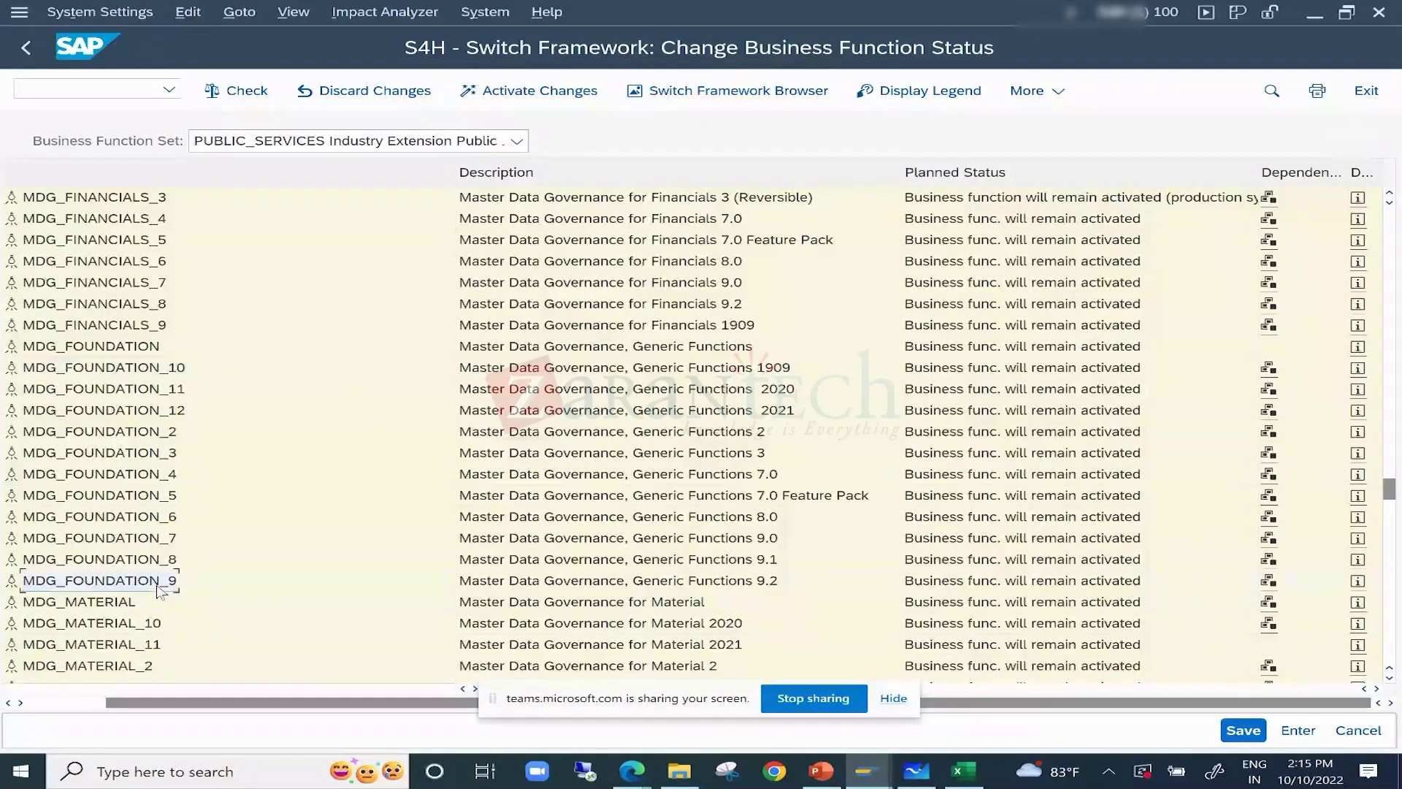
pyautogui.click(162, 564)
pyautogui.click(159, 540)
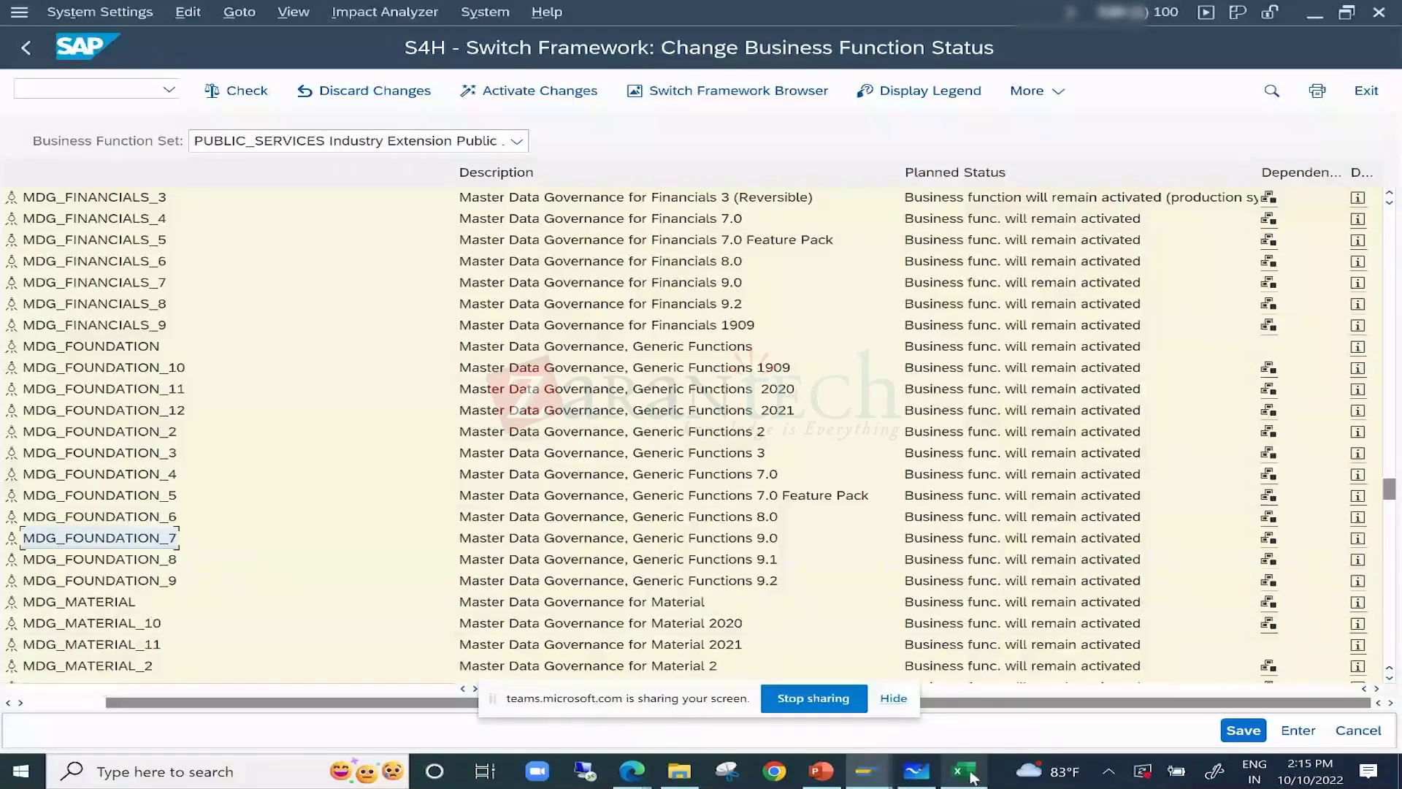
pyautogui.click(825, 772)
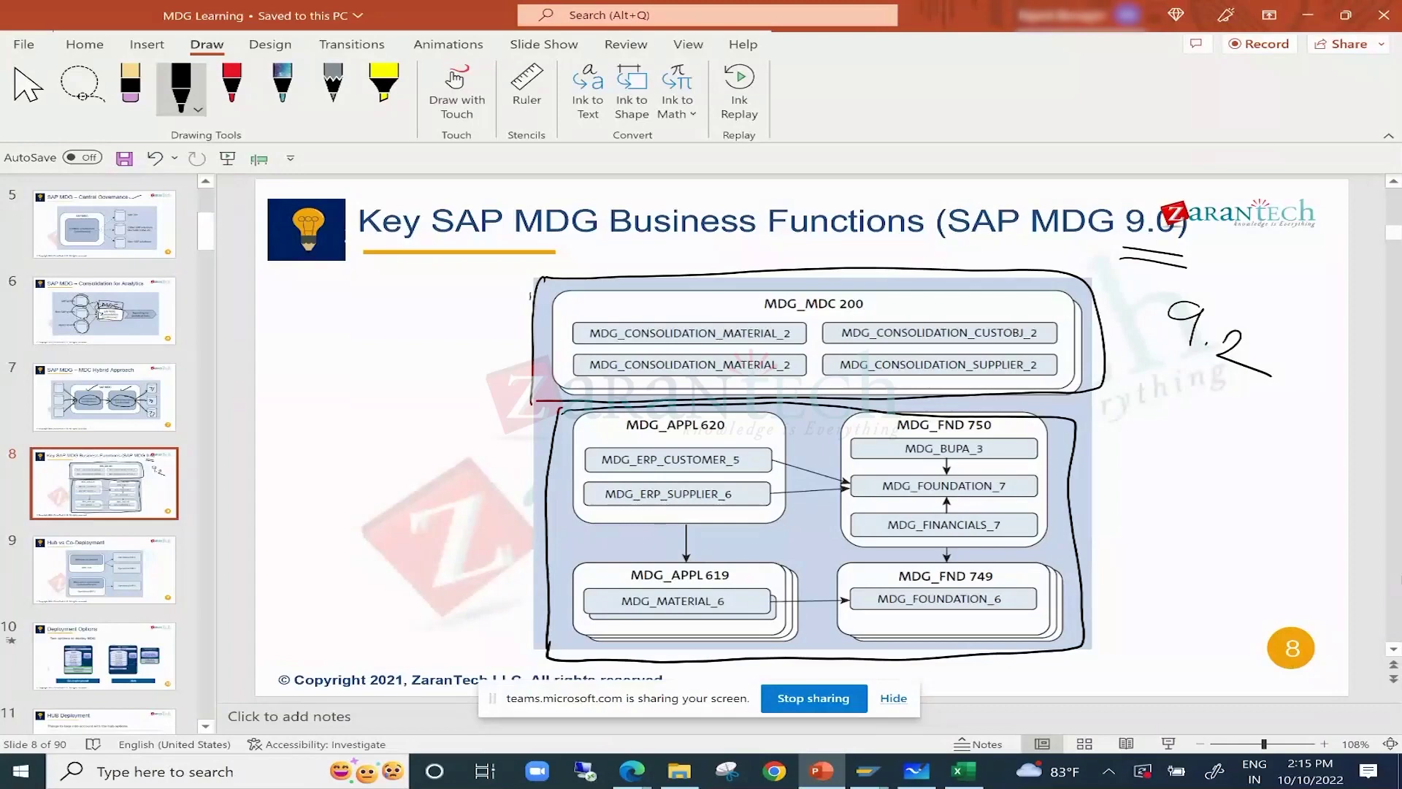
# Step: Draw an ink curve marking the application and foundation block, then return to Excel
pyautogui.moveTo(534, 406)
pyautogui.mouseDown()
pyautogui.moveTo(447, 628)
pyautogui.moveTo(460, 650)
pyautogui.mouseUp()
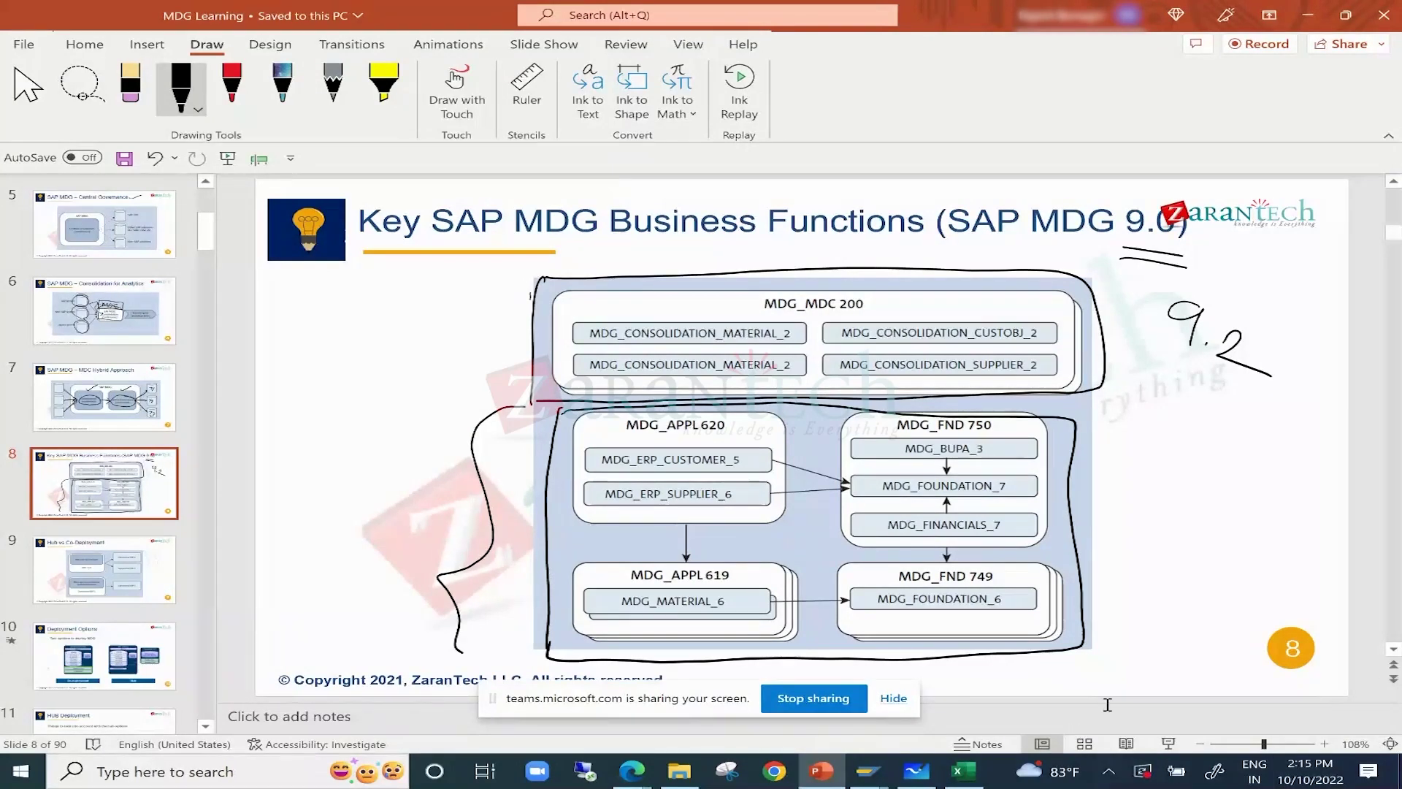
pyautogui.click(964, 771)
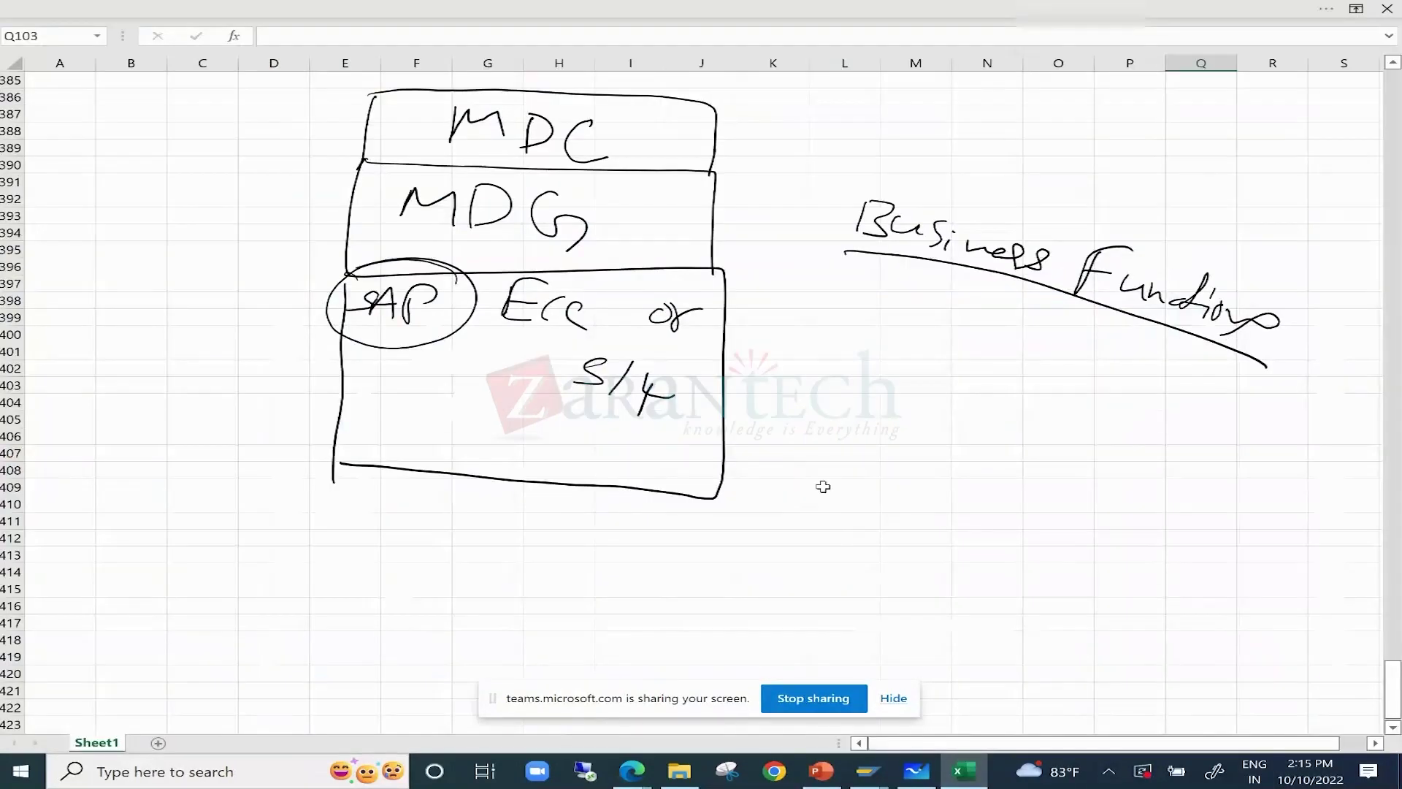
# Step: Handwrite MDG in empty rows and draw two branch arrows down from it
pyautogui.scroll(-10, 823, 487)
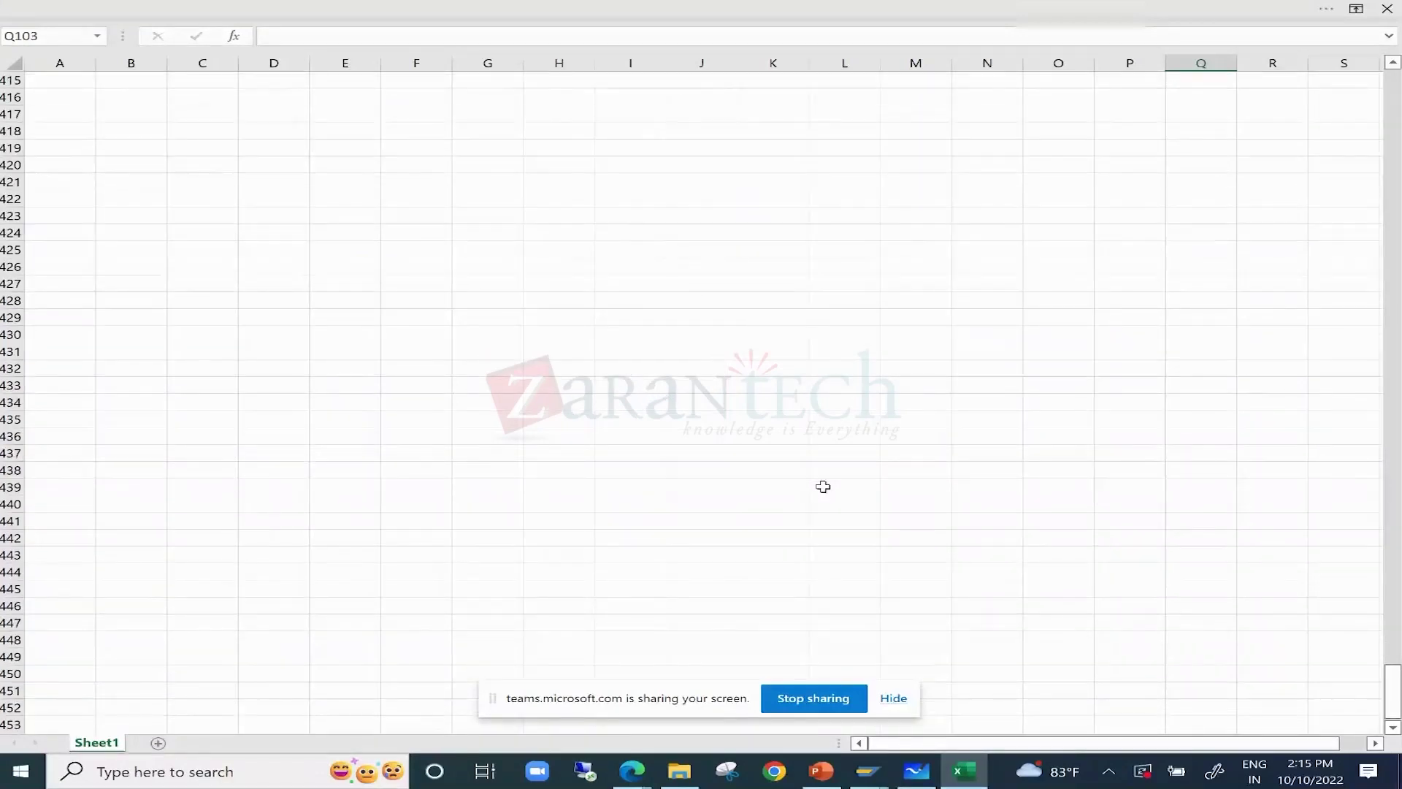
pyautogui.moveTo(338, 199)
pyautogui.mouseDown()
pyautogui.moveTo(369, 181)
pyautogui.moveTo(415, 212)
pyautogui.mouseUp()
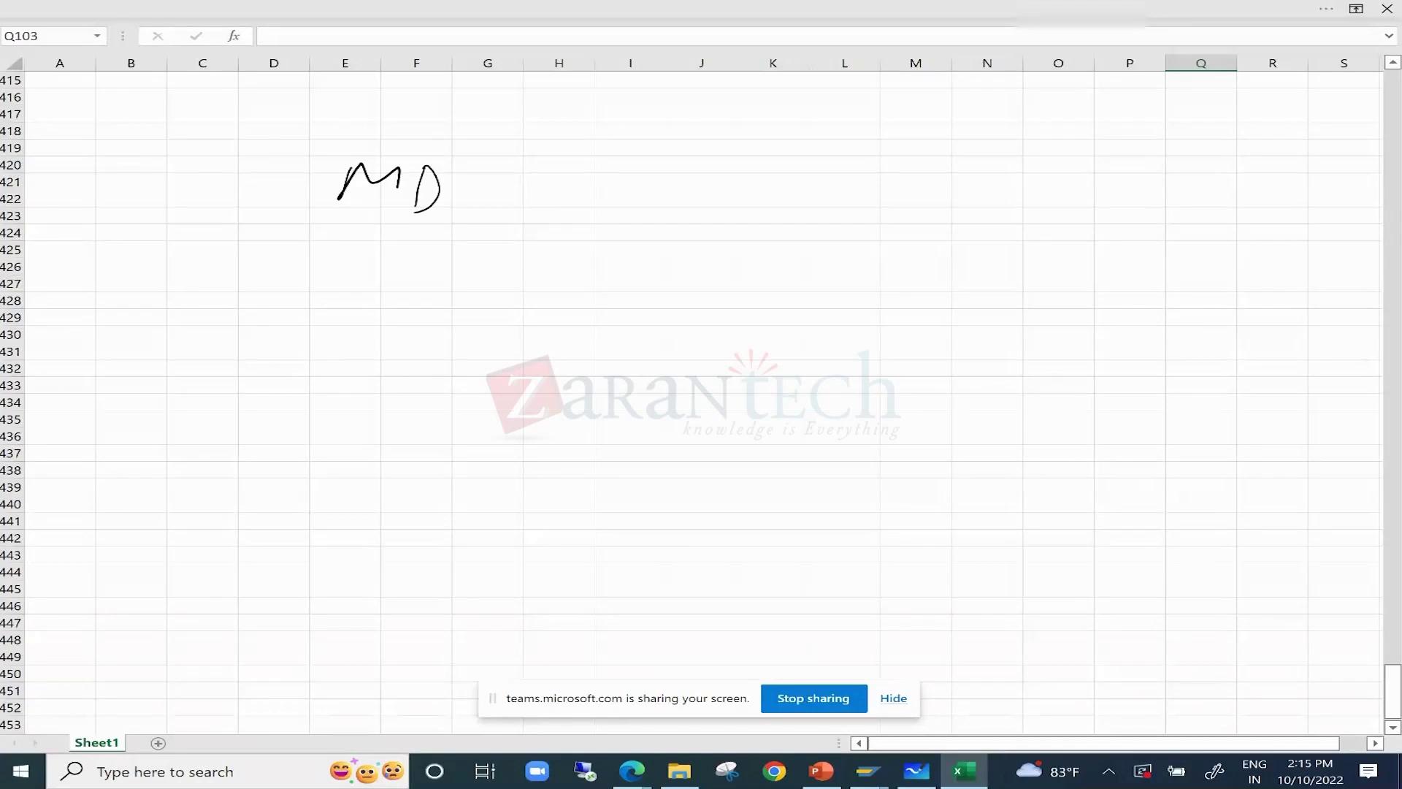
pyautogui.moveTo(505, 171); pyautogui.dragTo(515, 224)
pyautogui.moveTo(429, 235)
pyautogui.mouseDown()
pyautogui.moveTo(165, 276)
pyautogui.moveTo(144, 322)
pyautogui.moveTo(171, 319)
pyautogui.mouseUp()
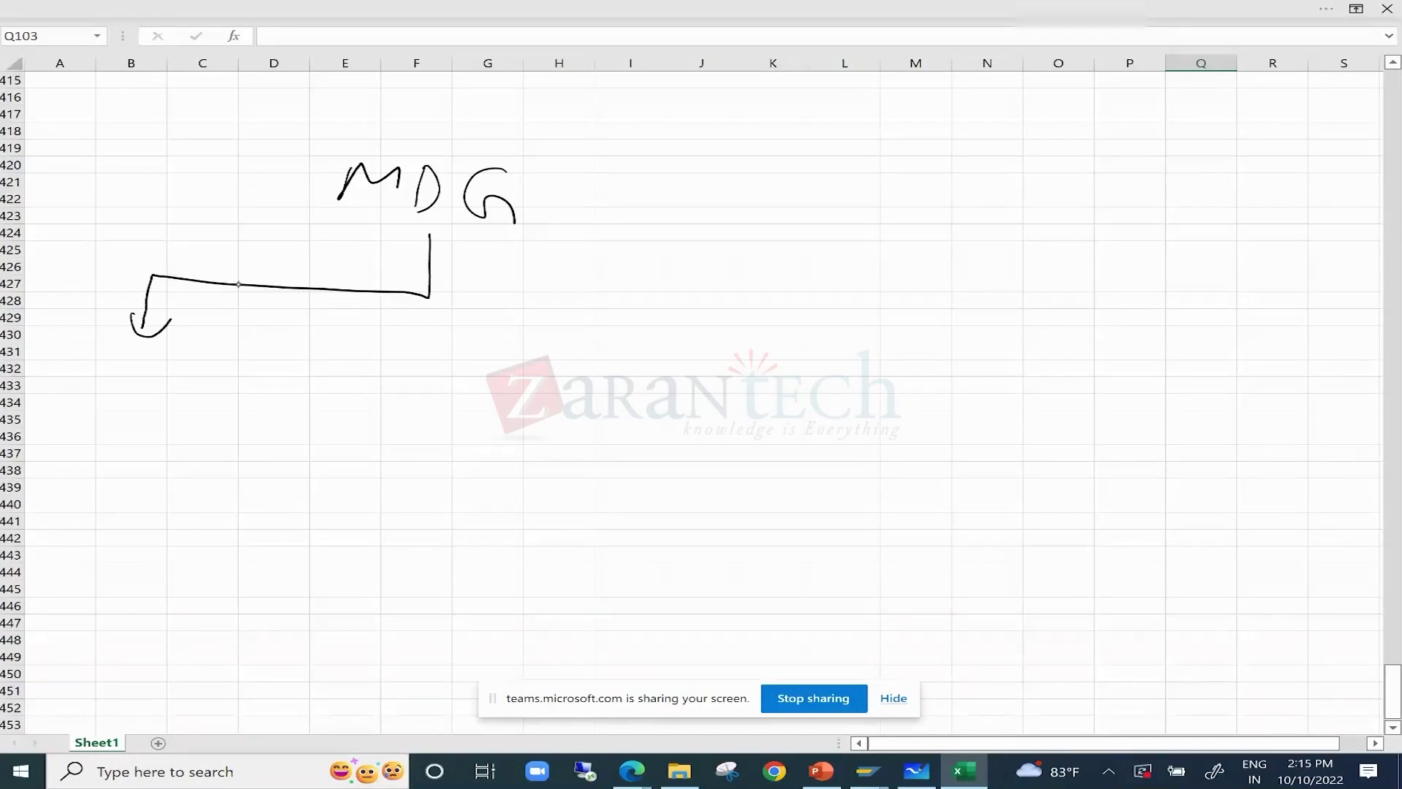
pyautogui.moveTo(429, 296)
pyautogui.mouseDown()
pyautogui.moveTo(734, 309)
pyautogui.moveTo(773, 368)
pyautogui.moveTo(799, 358)
pyautogui.mouseUp()
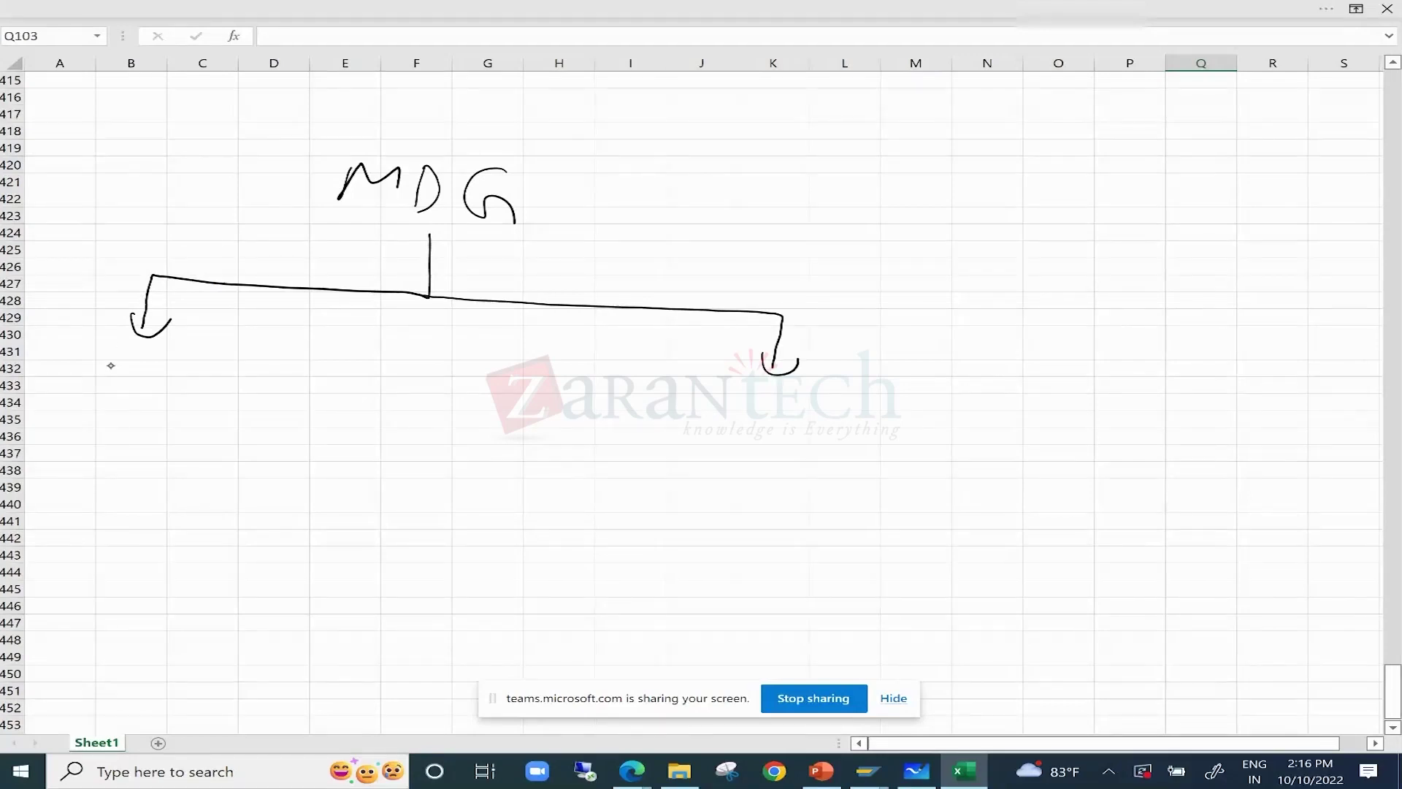
# Step: Label the branches 'Foundations' and 'App', then bring up the open SAP windows
pyautogui.moveTo(110, 363); pyautogui.dragTo(95, 395)
pyautogui.moveTo(102, 358)
pyautogui.mouseDown()
pyautogui.moveTo(131, 353)
pyautogui.moveTo(123, 373)
pyautogui.mouseUp()
pyautogui.moveTo(139, 369); pyautogui.dragTo(206, 390)
pyautogui.moveTo(231, 377); pyautogui.dragTo(191, 395)
pyautogui.moveTo(237, 389)
pyautogui.mouseDown()
pyautogui.moveTo(236, 401)
pyautogui.moveTo(286, 371)
pyautogui.moveTo(330, 400)
pyautogui.moveTo(361, 394)
pyautogui.mouseUp()
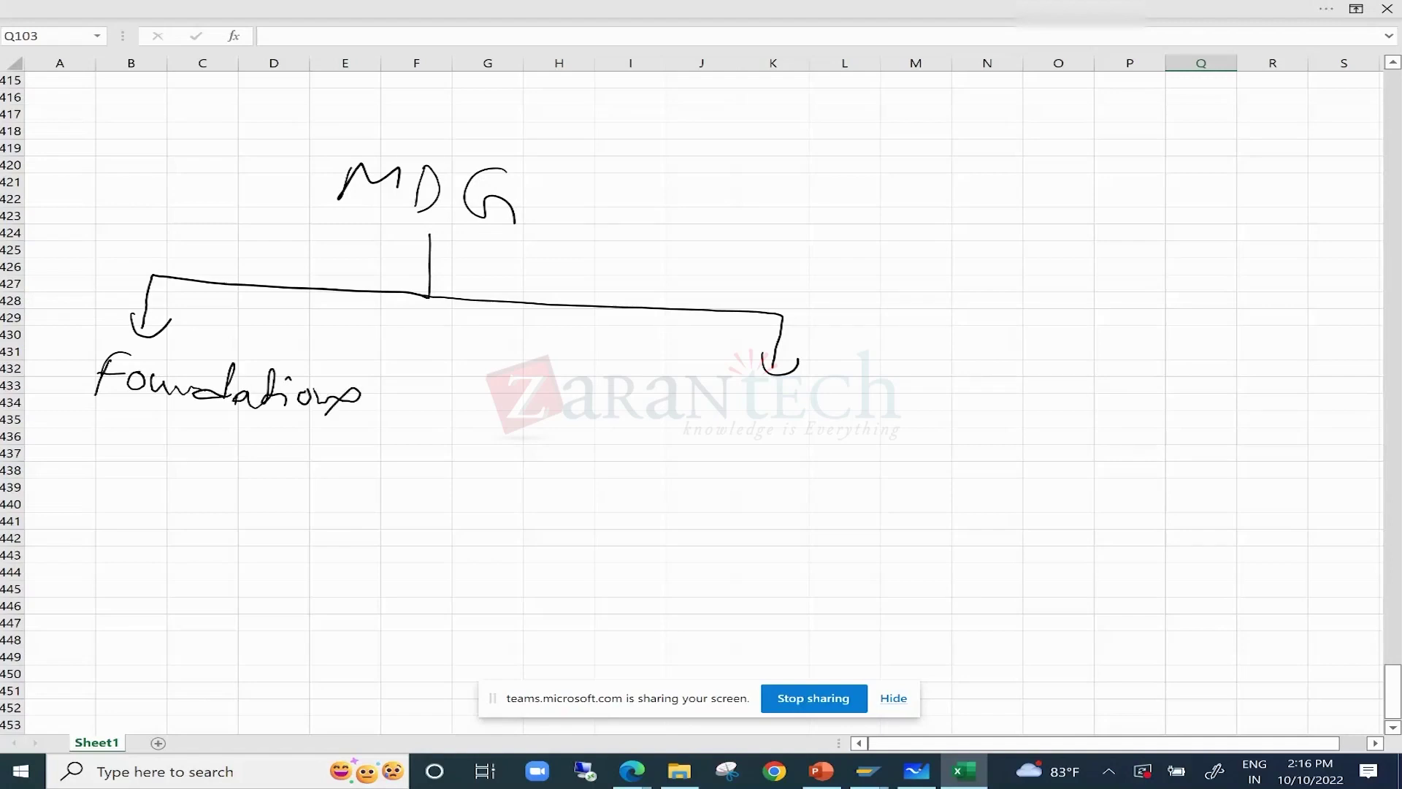
pyautogui.moveTo(727, 443)
pyautogui.mouseDown()
pyautogui.moveTo(758, 402)
pyautogui.moveTo(776, 438)
pyautogui.mouseUp()
pyautogui.moveTo(733, 423)
pyautogui.mouseDown()
pyautogui.moveTo(829, 408)
pyautogui.moveTo(845, 454)
pyautogui.mouseUp()
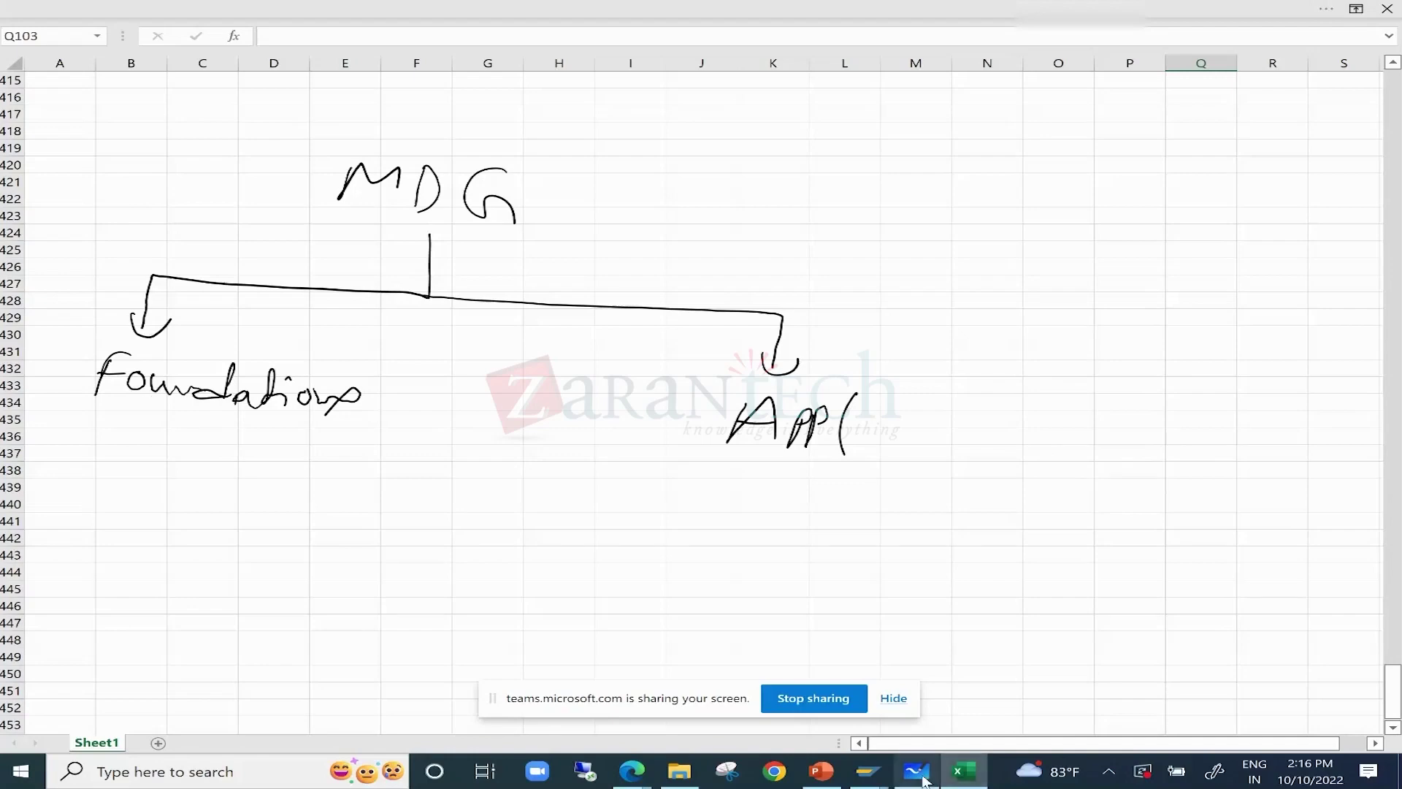
pyautogui.click(867, 772)
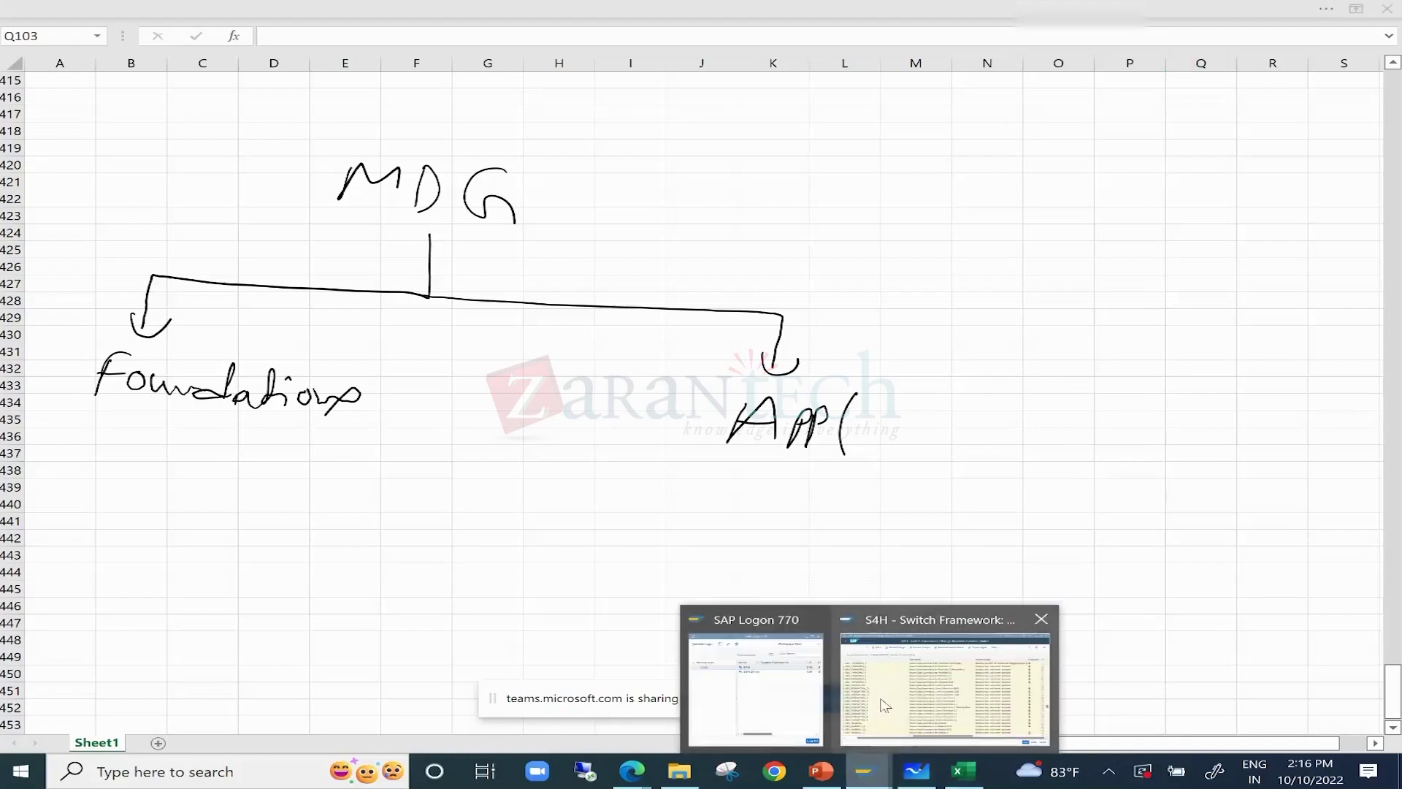
# Step: Back in Switch Framework, inspect MDG_FOUNDATION, _12 (Generic Functions 2021), _2 and _3
pyautogui.click(885, 705)
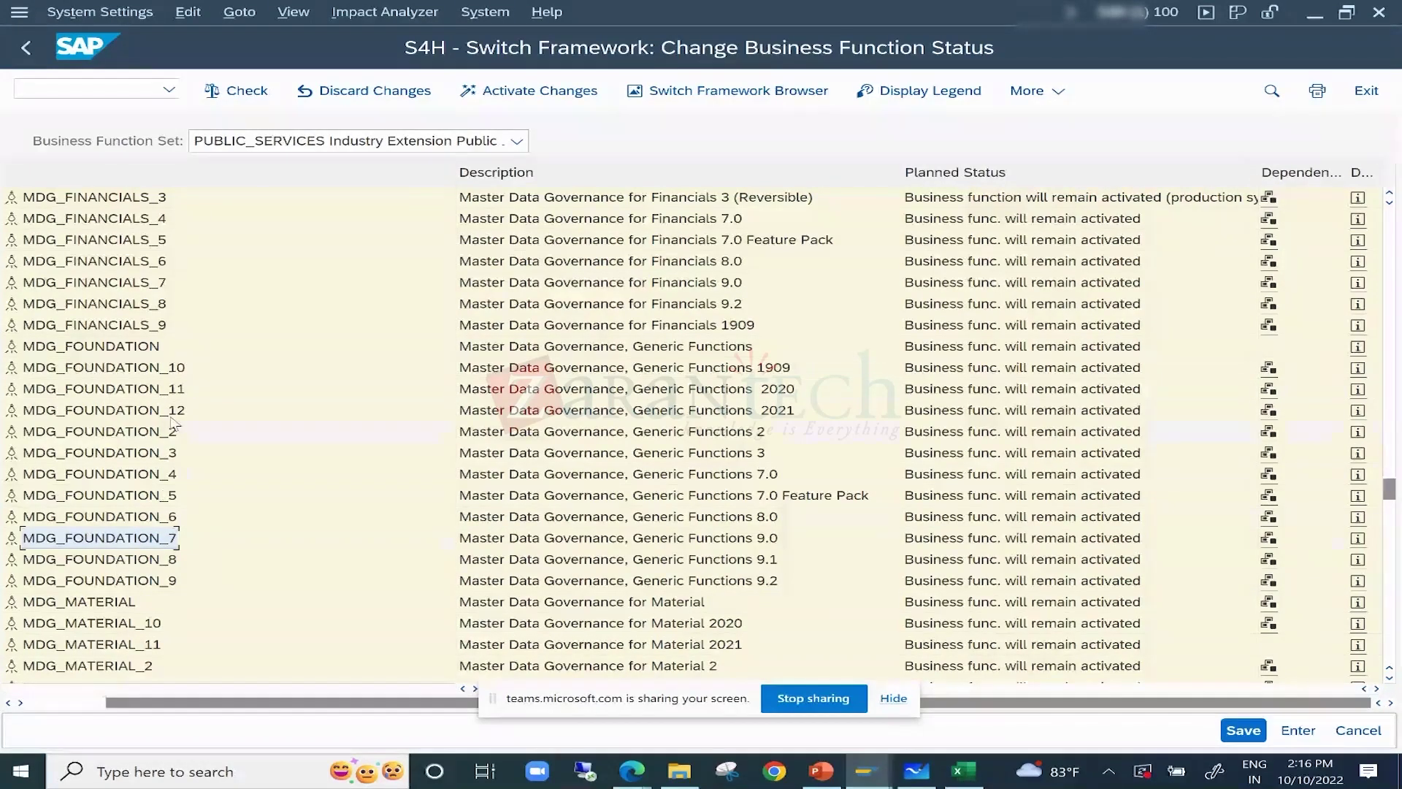
pyautogui.click(140, 349)
pyautogui.click(161, 415)
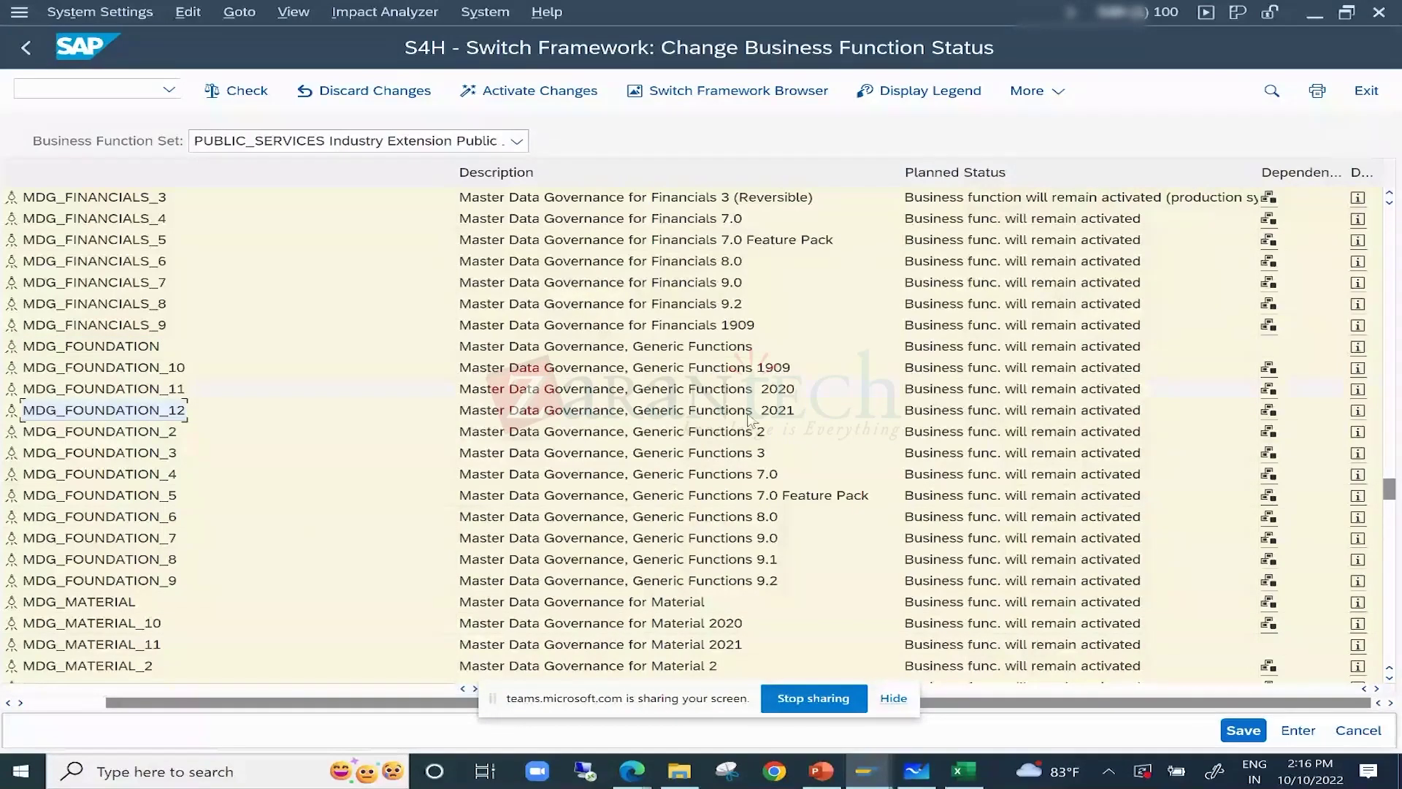
pyautogui.click(774, 414)
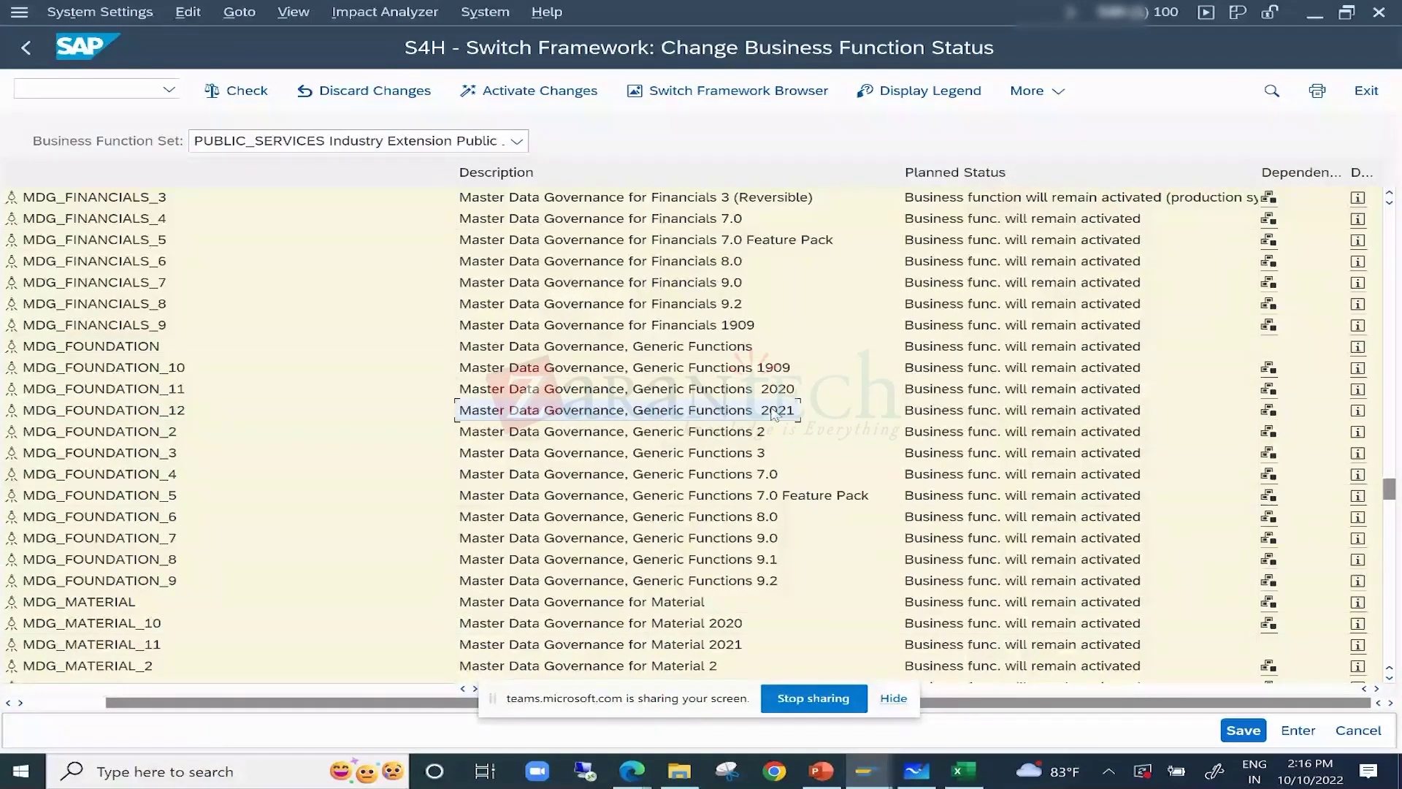
pyautogui.click(147, 411)
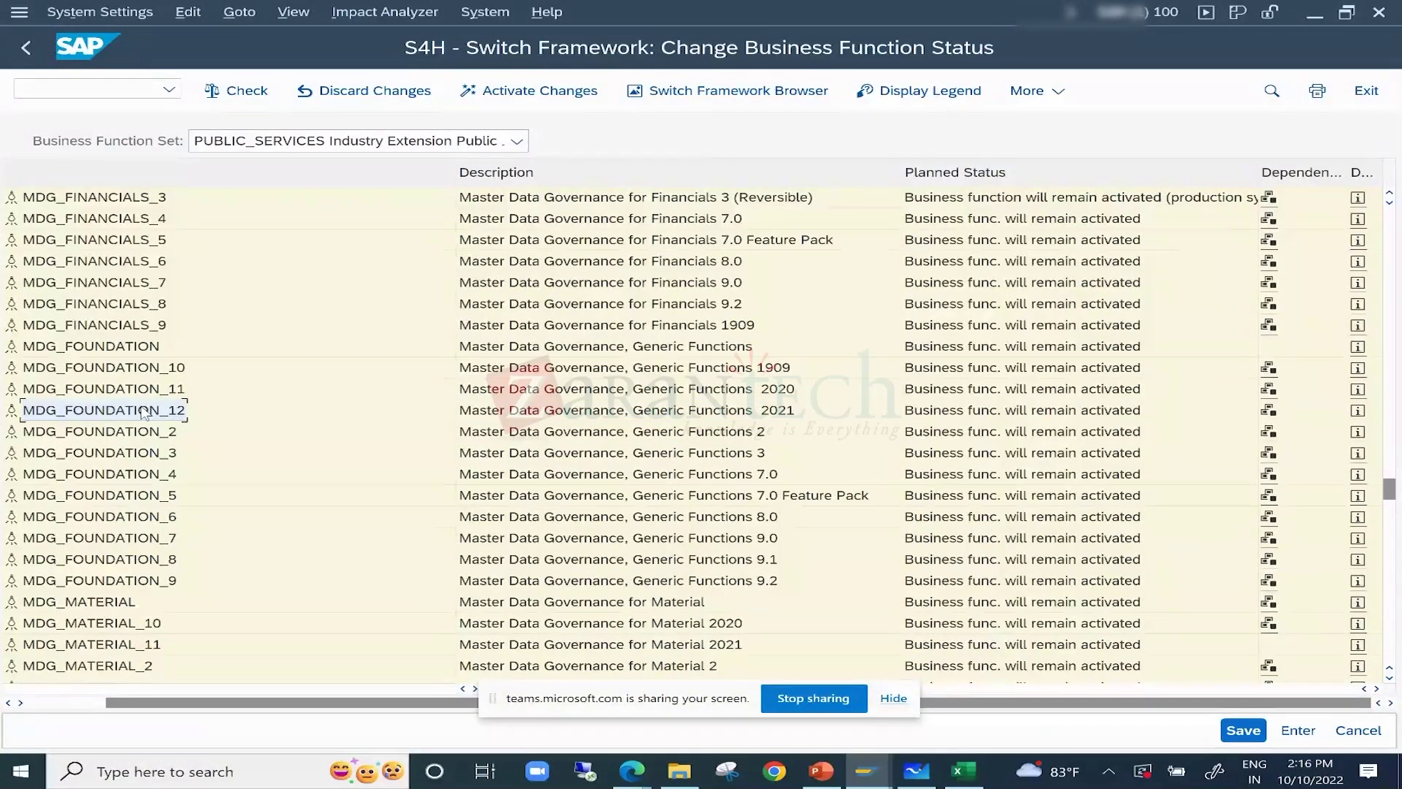
pyautogui.click(153, 349)
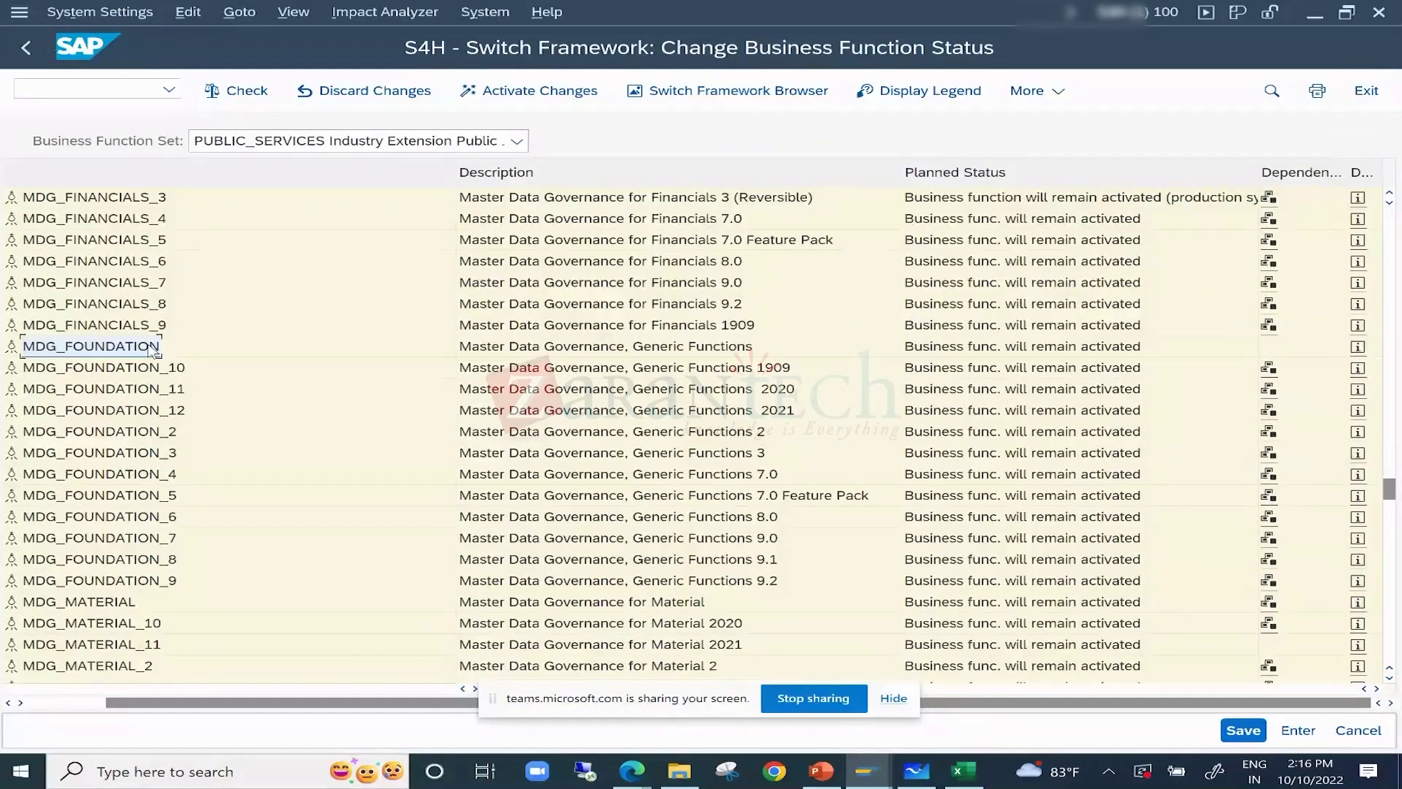
pyautogui.click(154, 434)
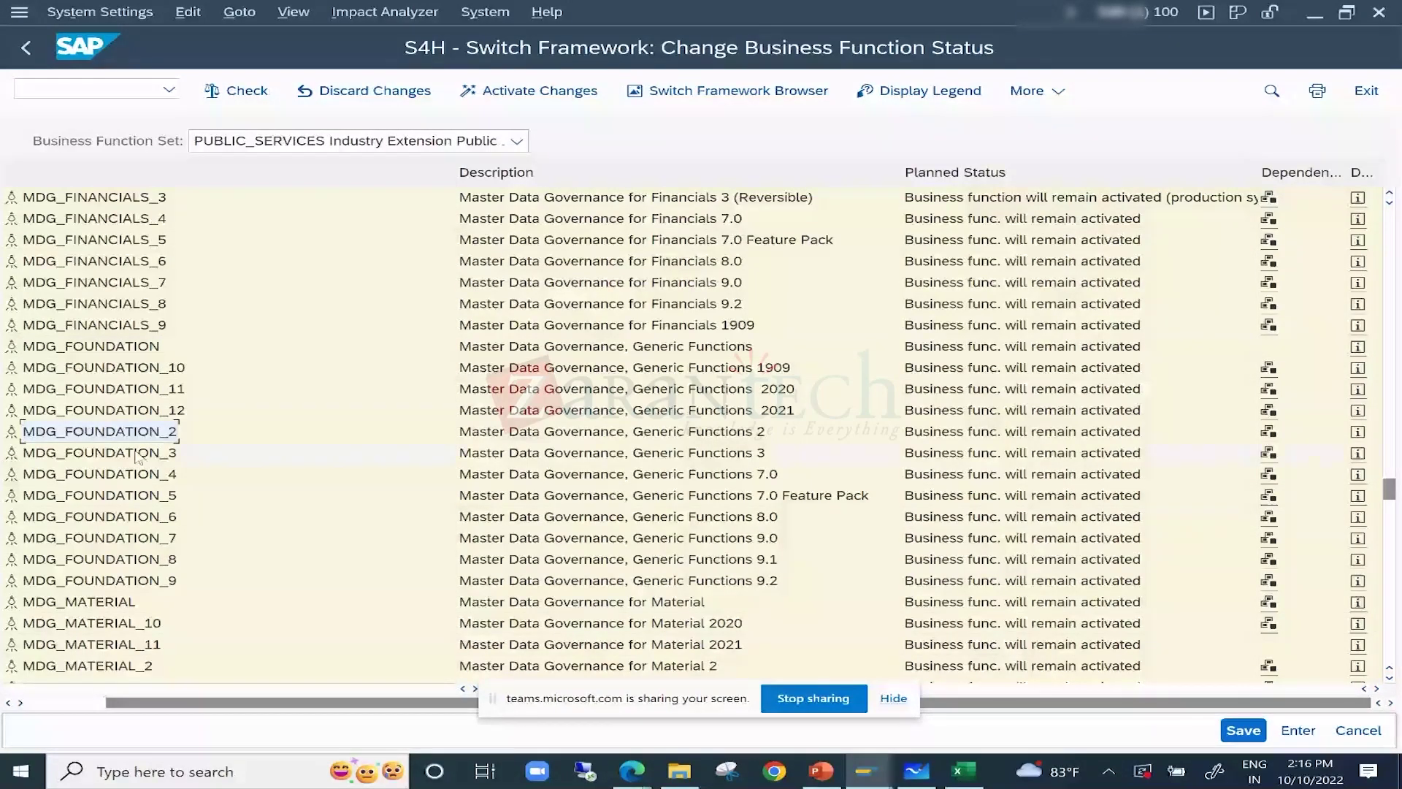
pyautogui.click(139, 458)
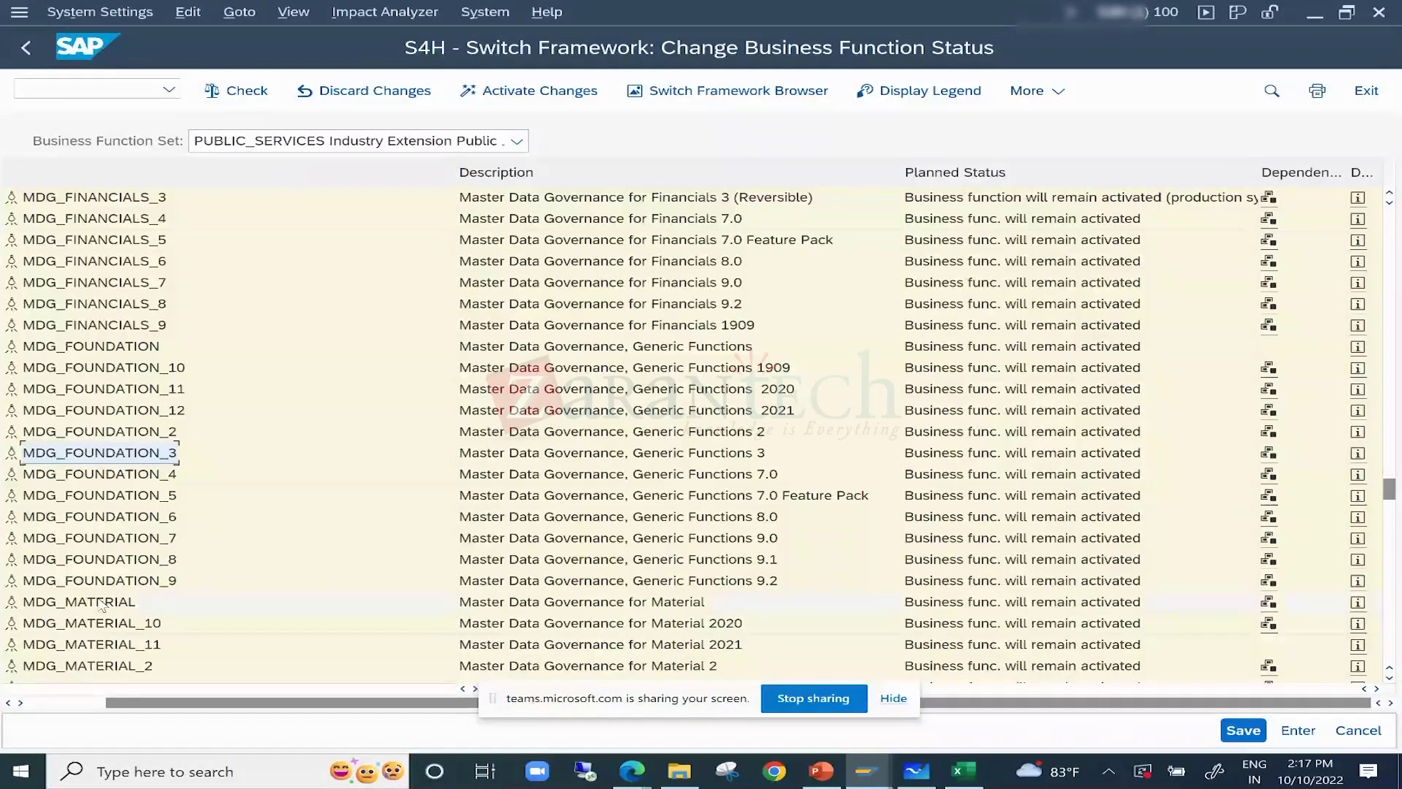
# Step: Compare MDG_FOUNDATION with MDG_FOUNDATION_12, then review the Generic Functions 7.0 and MDG_FOUNDATION_4 entries
pyautogui.click(149, 352)
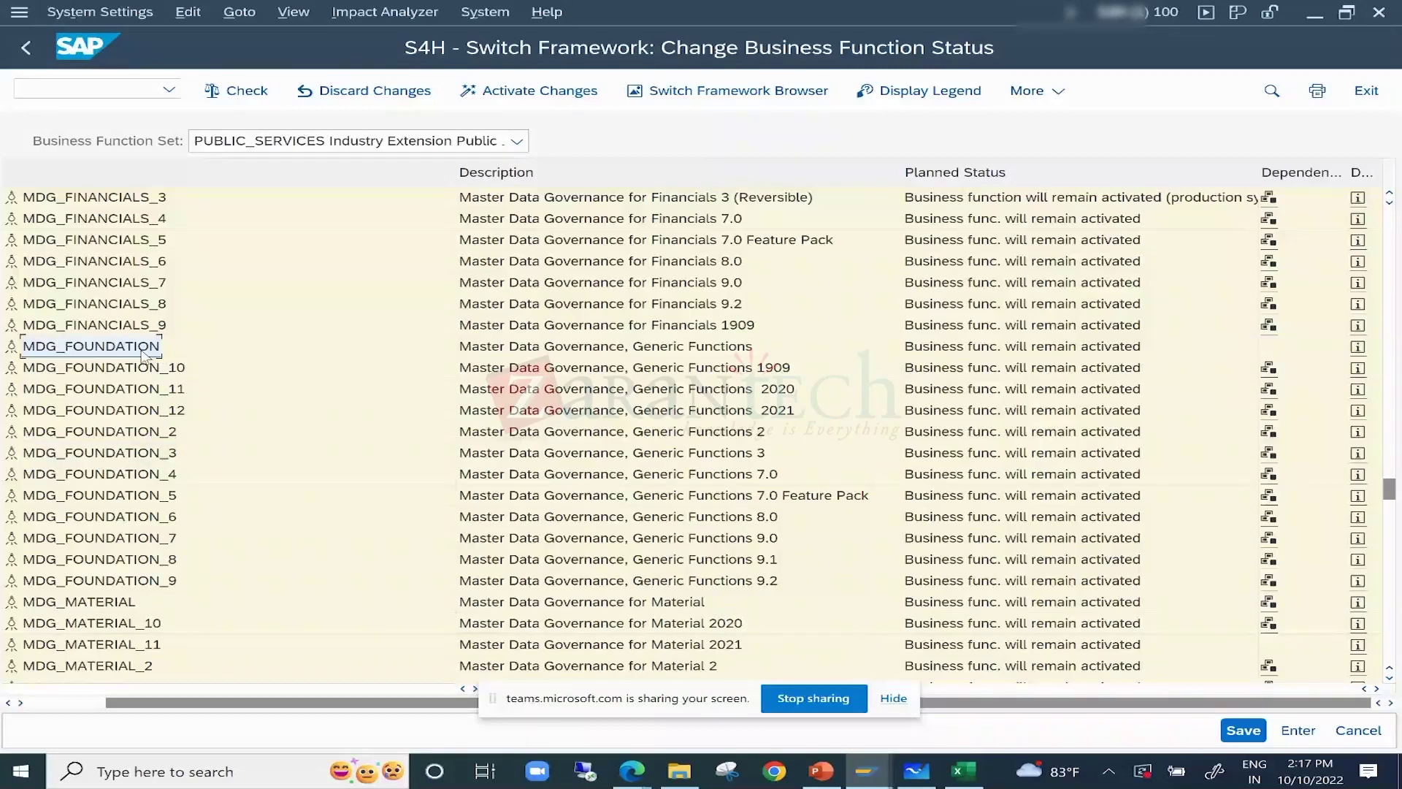
pyautogui.click(151, 415)
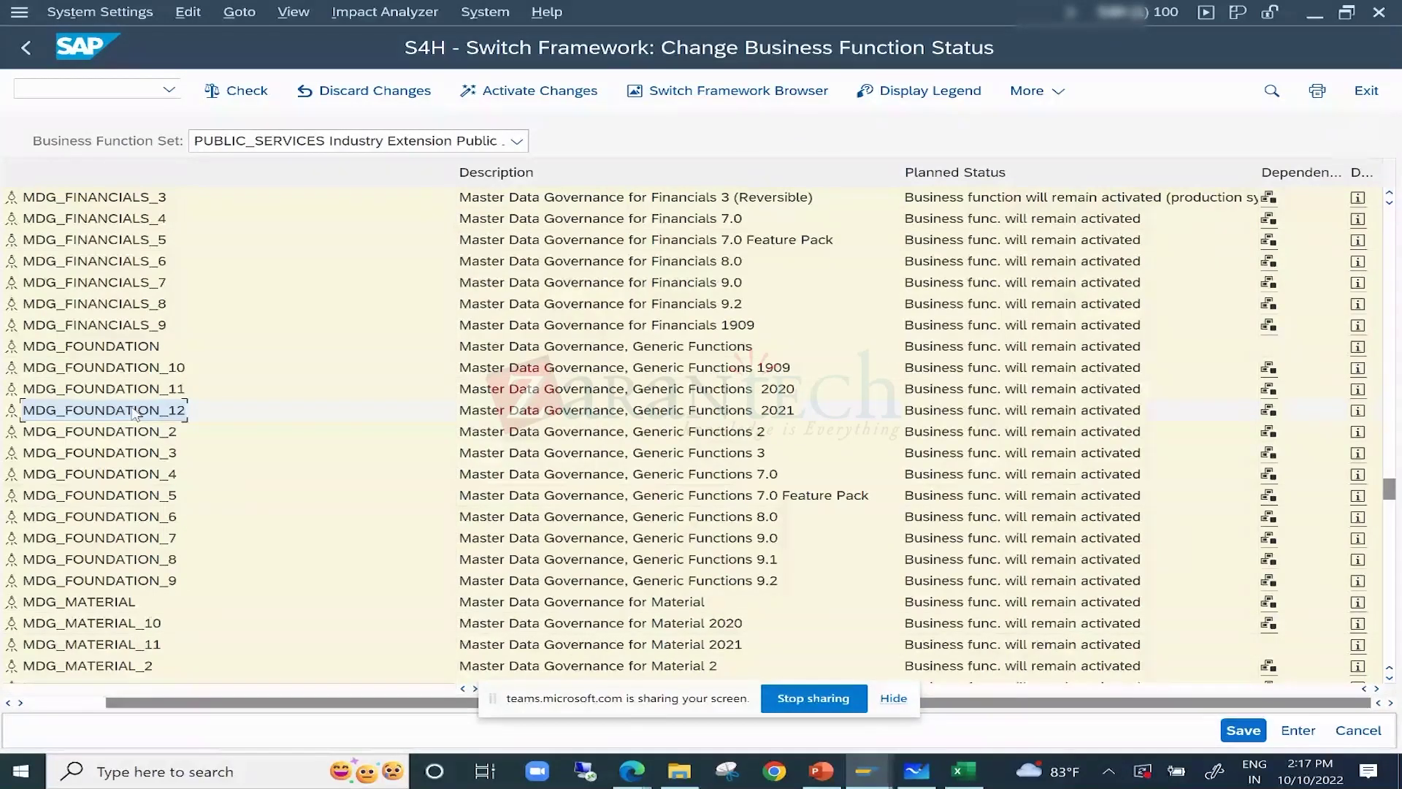
pyautogui.click(87, 354)
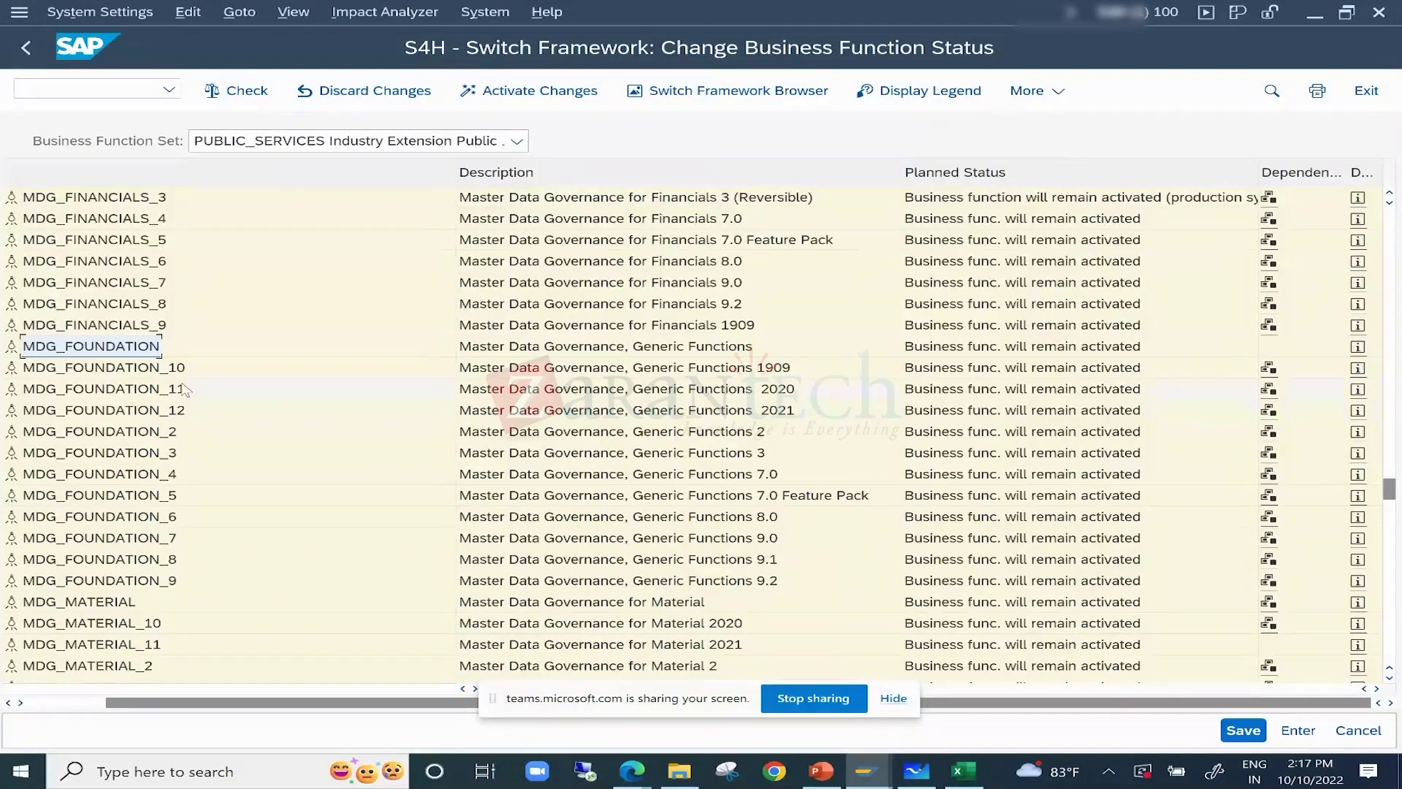
pyautogui.click(757, 476)
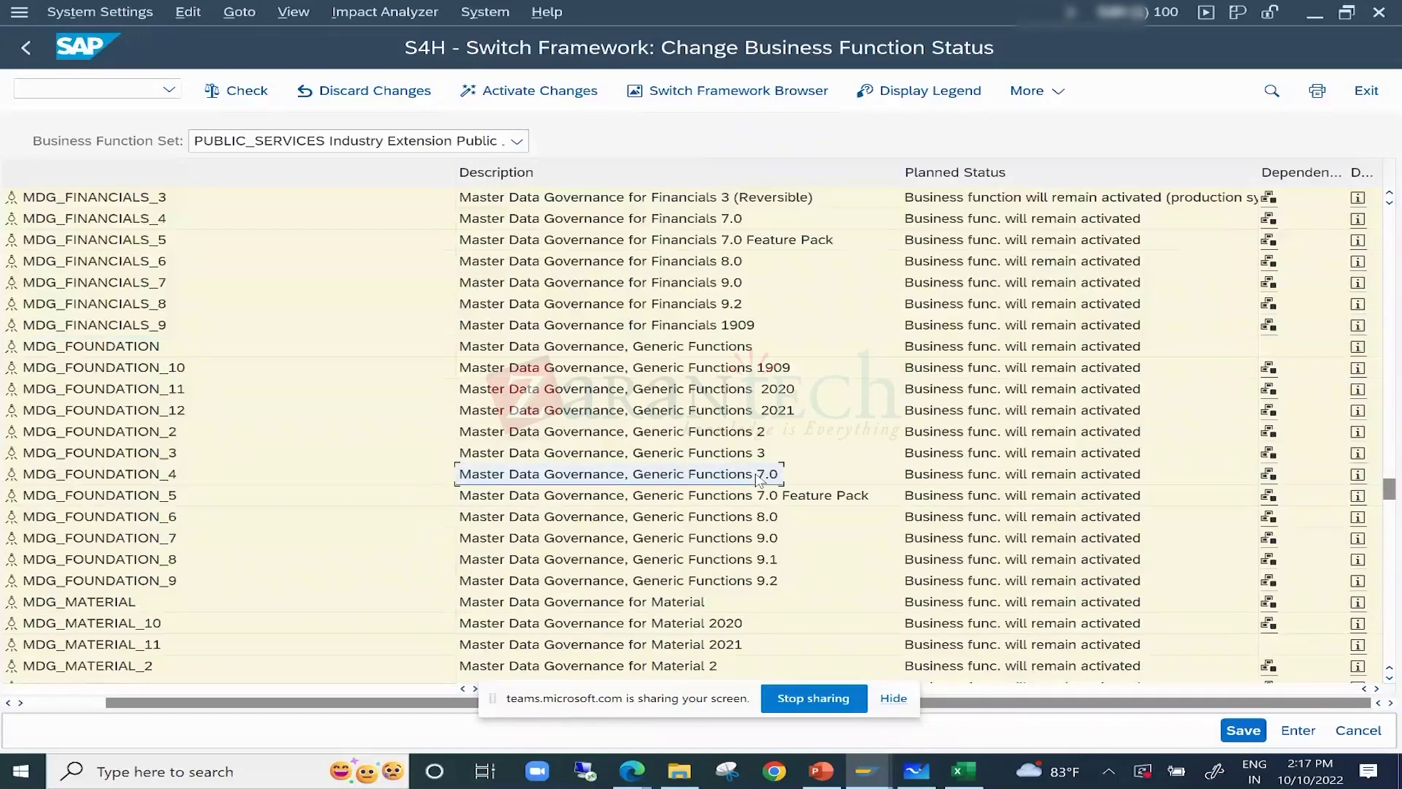
pyautogui.click(123, 476)
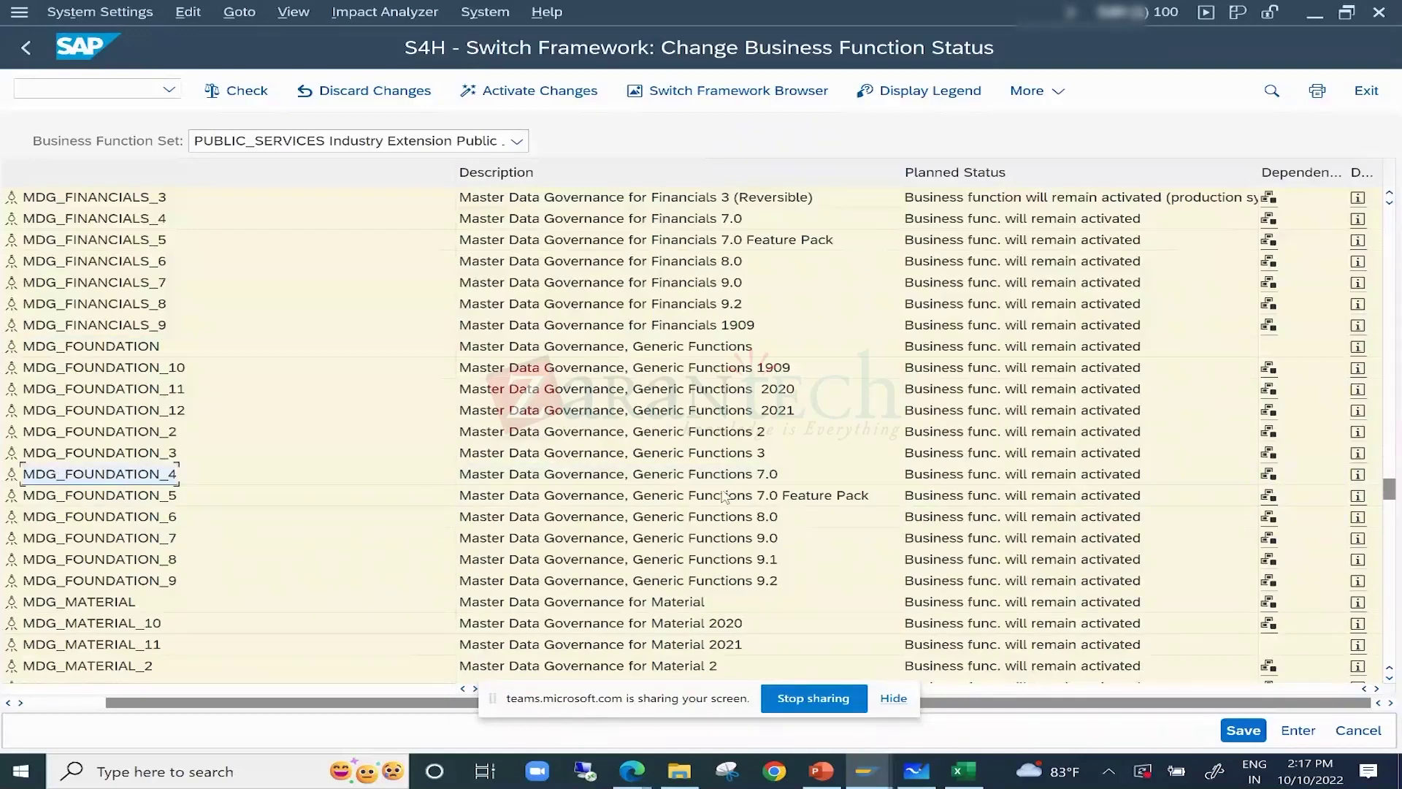
pyautogui.click(767, 498)
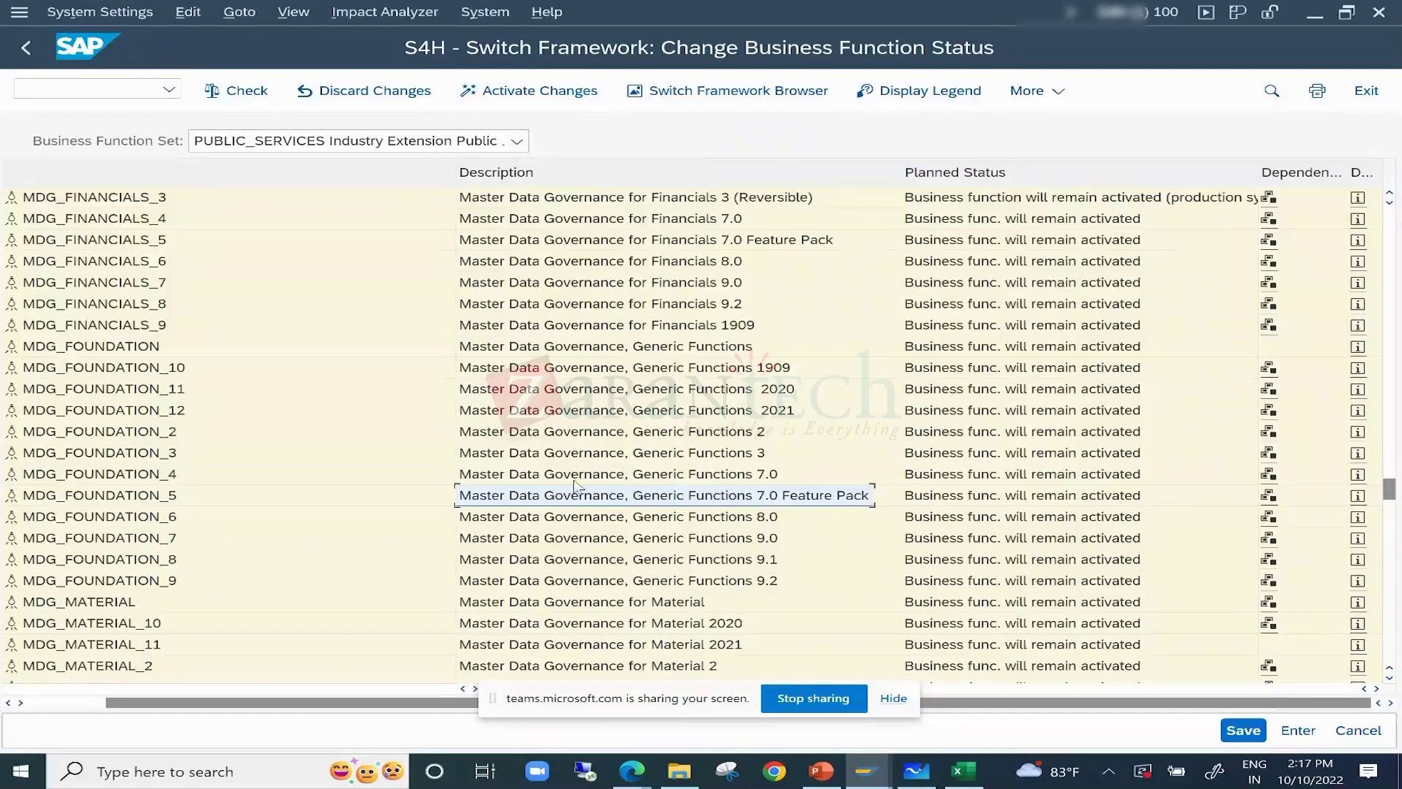
# Step: Go through MDG_FOUNDATION_5 to MDG_FOUNDATION_9, then bring the Excel MDG sketch forward
pyautogui.click(119, 504)
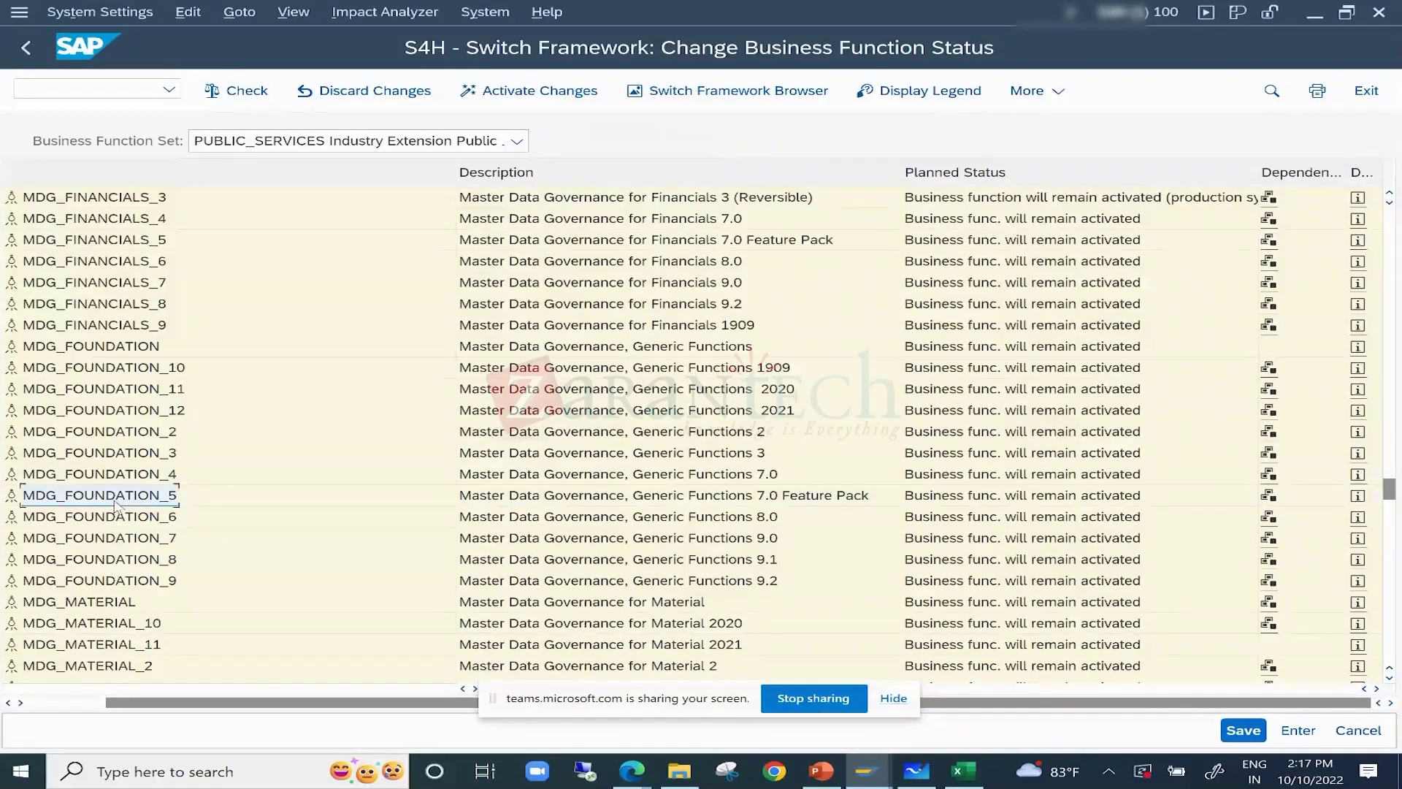
pyautogui.click(683, 522)
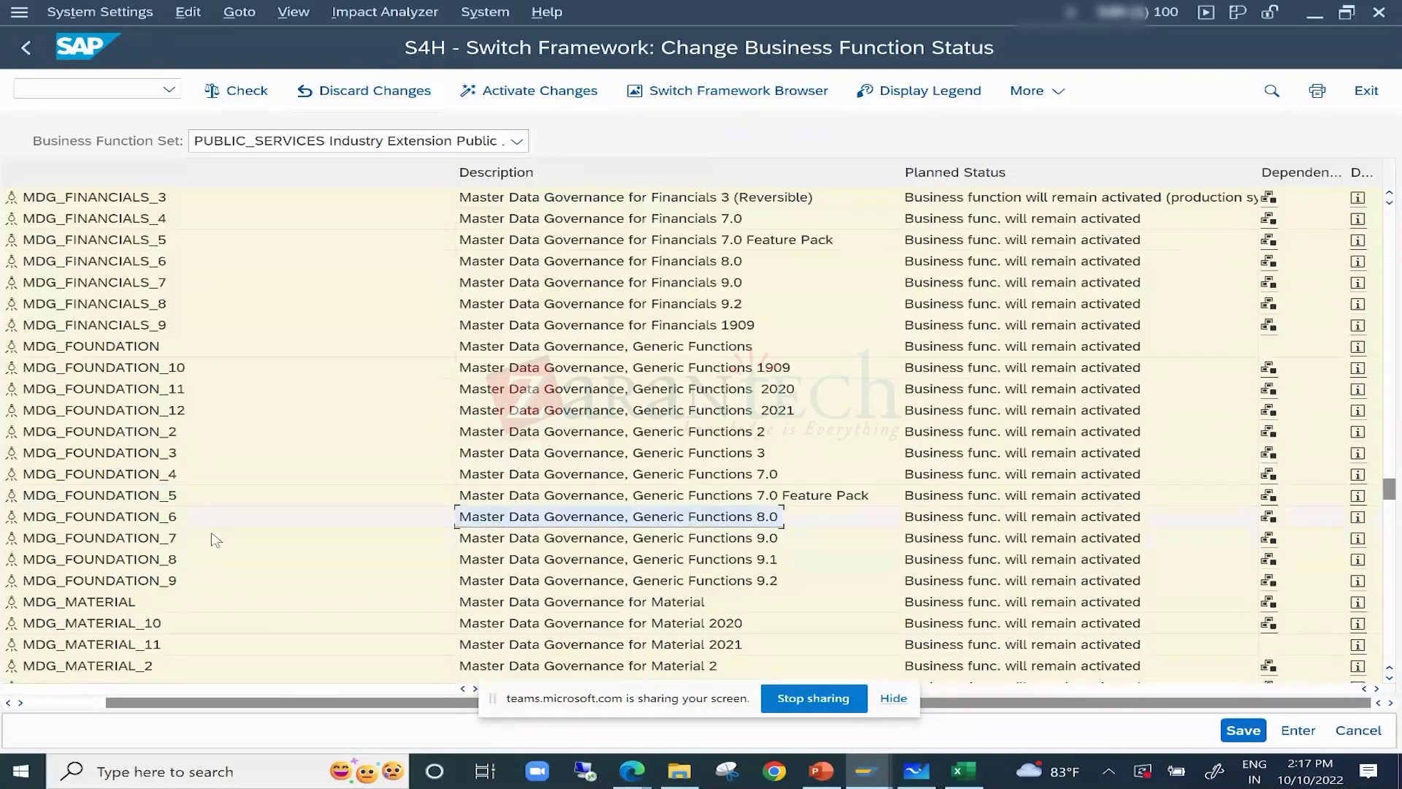
pyautogui.click(115, 521)
pyautogui.click(746, 542)
pyautogui.click(117, 540)
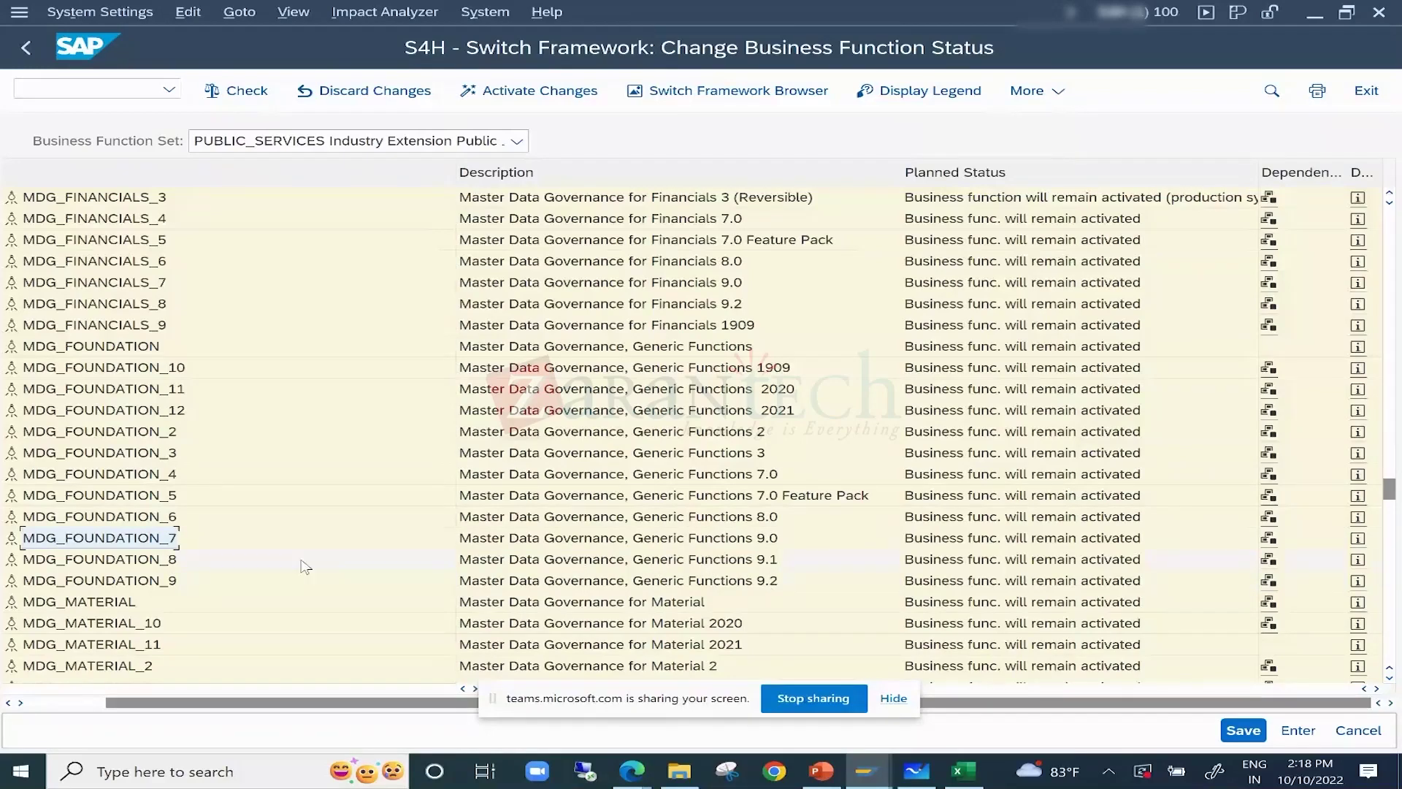
pyautogui.click(168, 589)
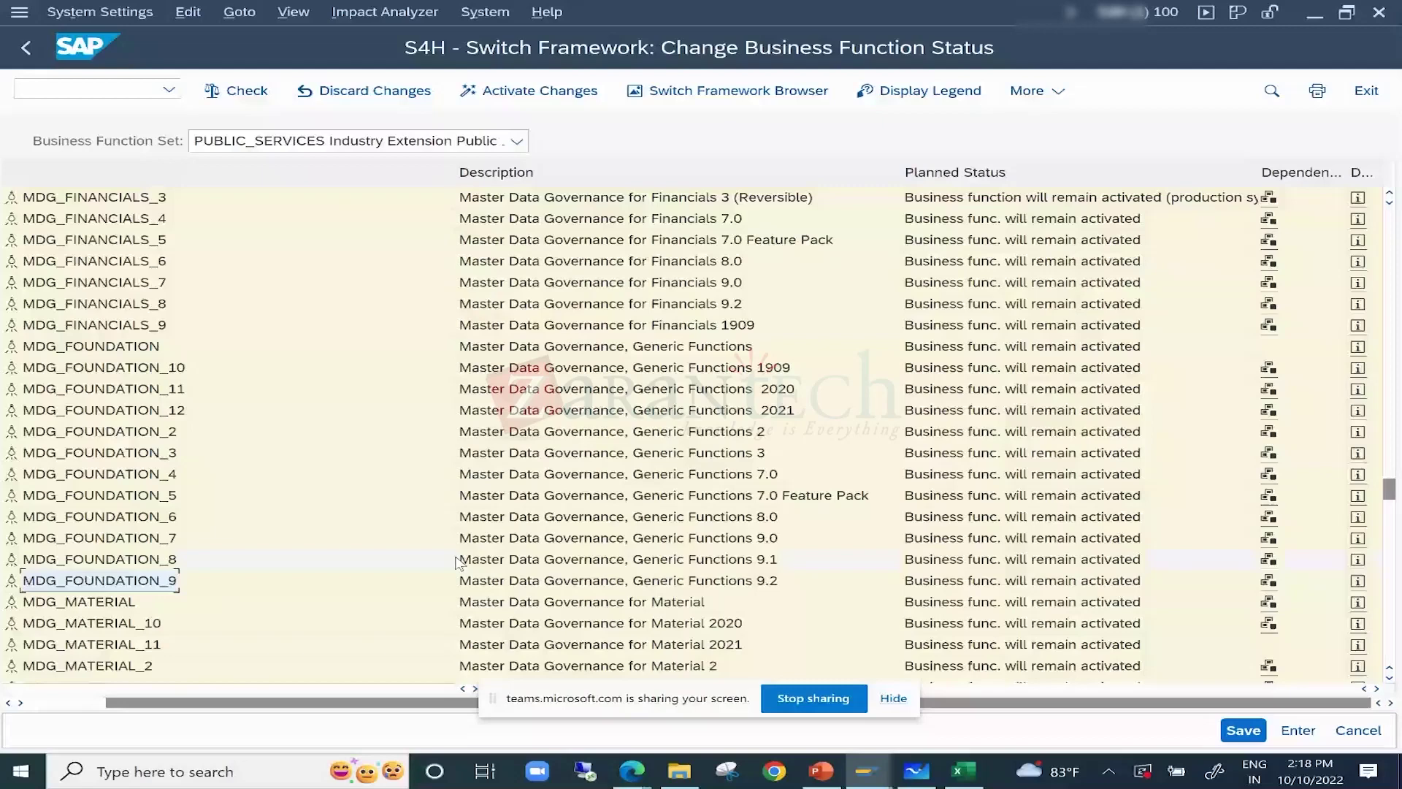
pyautogui.click(967, 771)
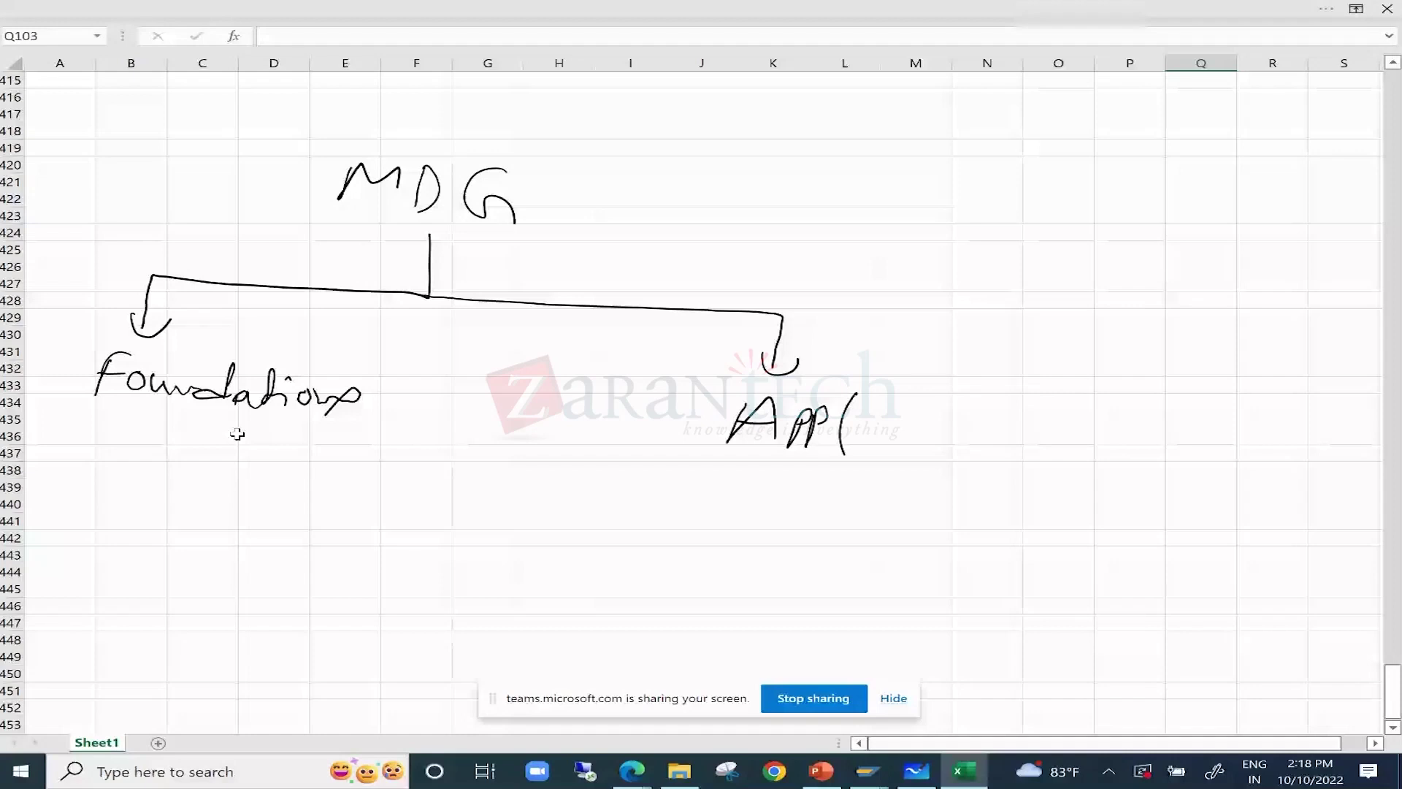
# Step: Underline Foundations twice and box it, then double-underline the App label in the ink sketch
pyautogui.moveTo(88, 414); pyautogui.dragTo(331, 440)
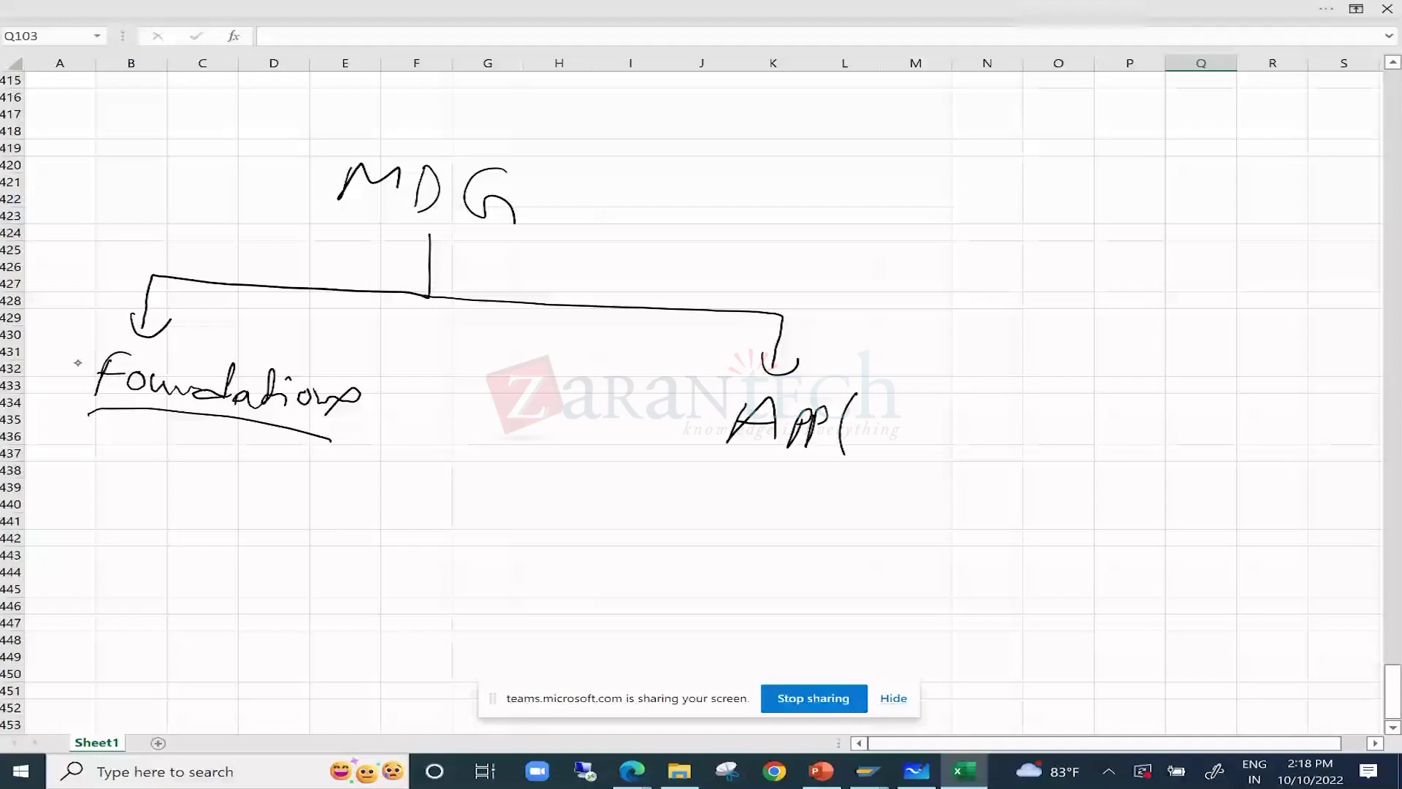
pyautogui.moveTo(55, 367); pyautogui.dragTo(124, 345)
pyautogui.moveTo(88, 403); pyautogui.dragTo(372, 441)
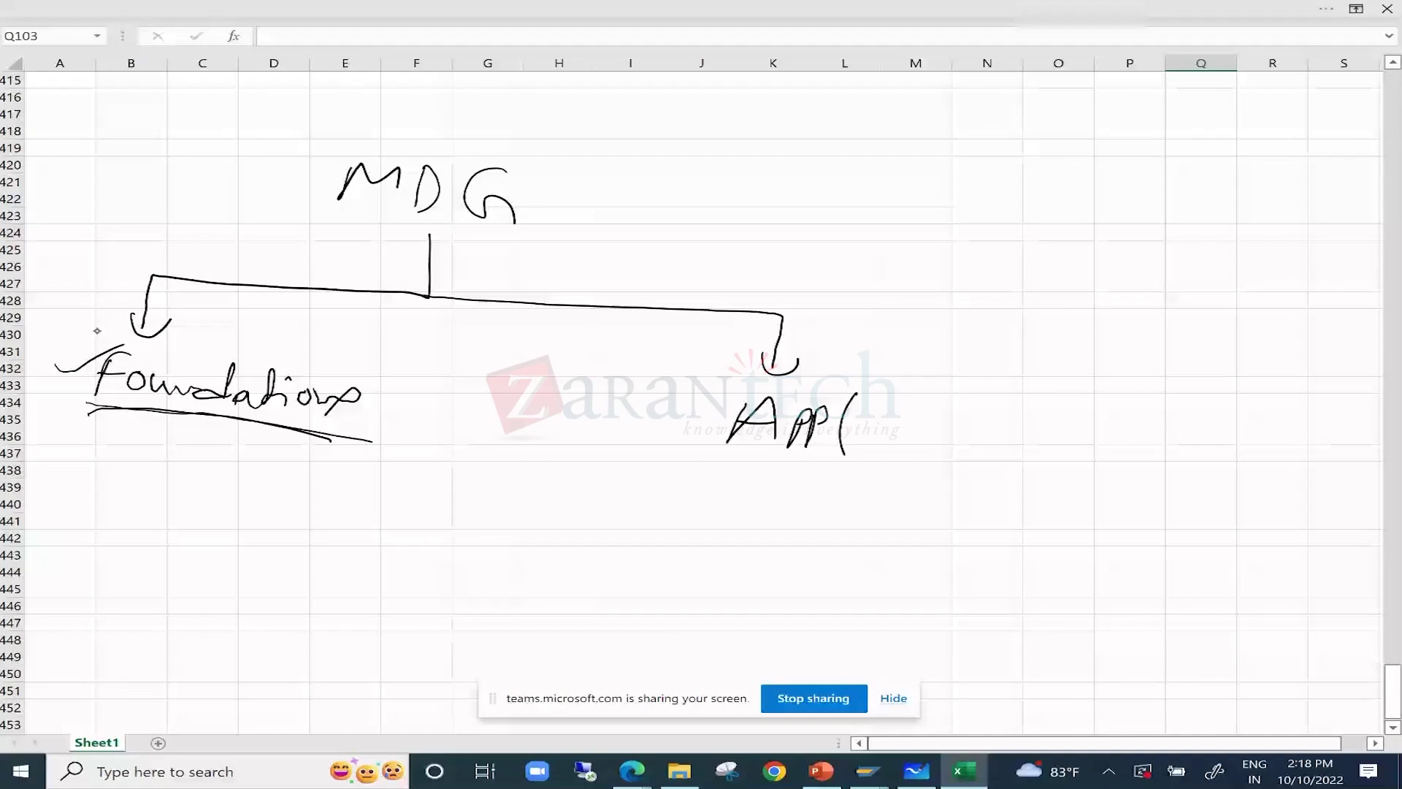
pyautogui.moveTo(89, 332); pyautogui.dragTo(406, 441)
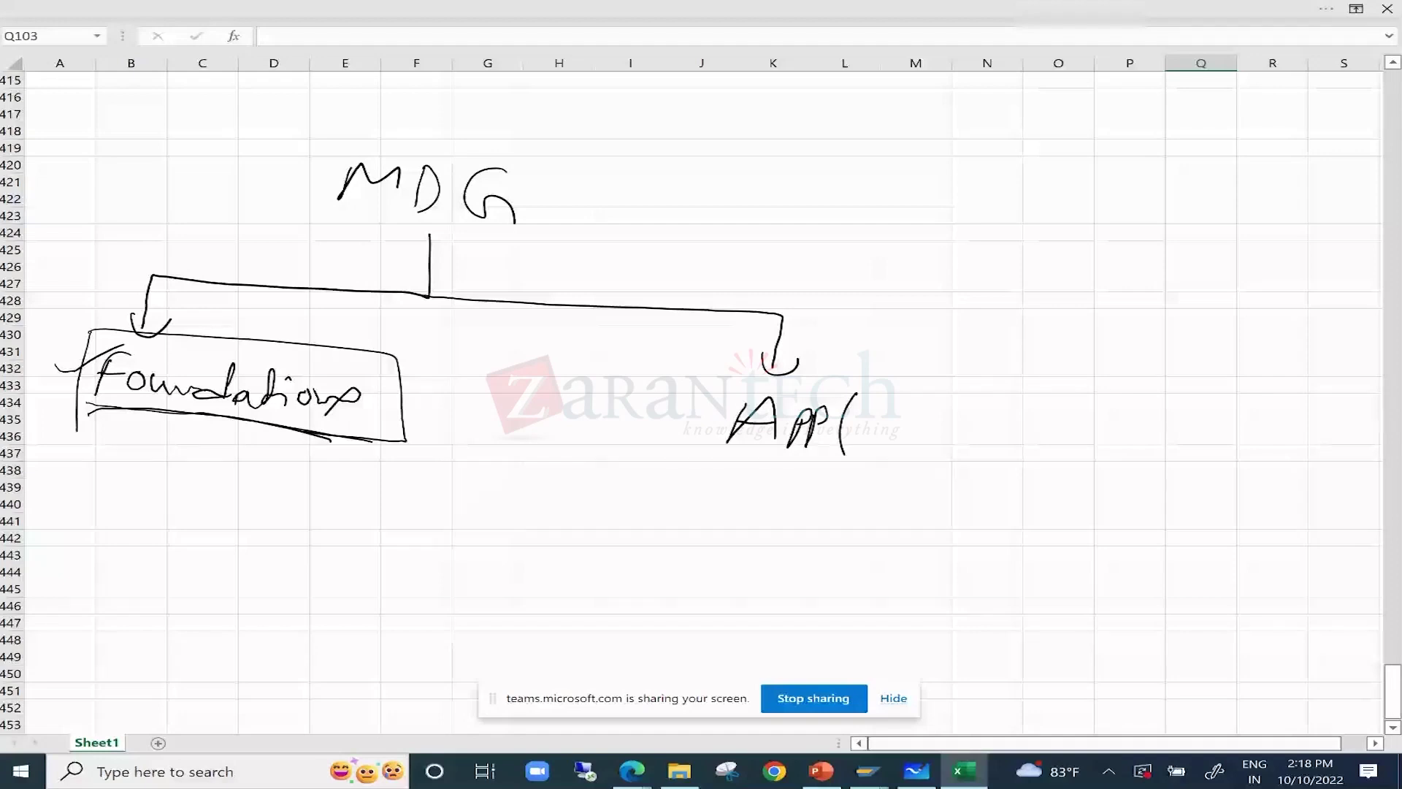
pyautogui.moveTo(705, 450); pyautogui.dragTo(847, 466)
pyautogui.moveTo(699, 452)
pyautogui.mouseDown()
pyautogui.moveTo(817, 473)
pyautogui.moveTo(739, 479)
pyautogui.moveTo(773, 522)
pyautogui.mouseUp()
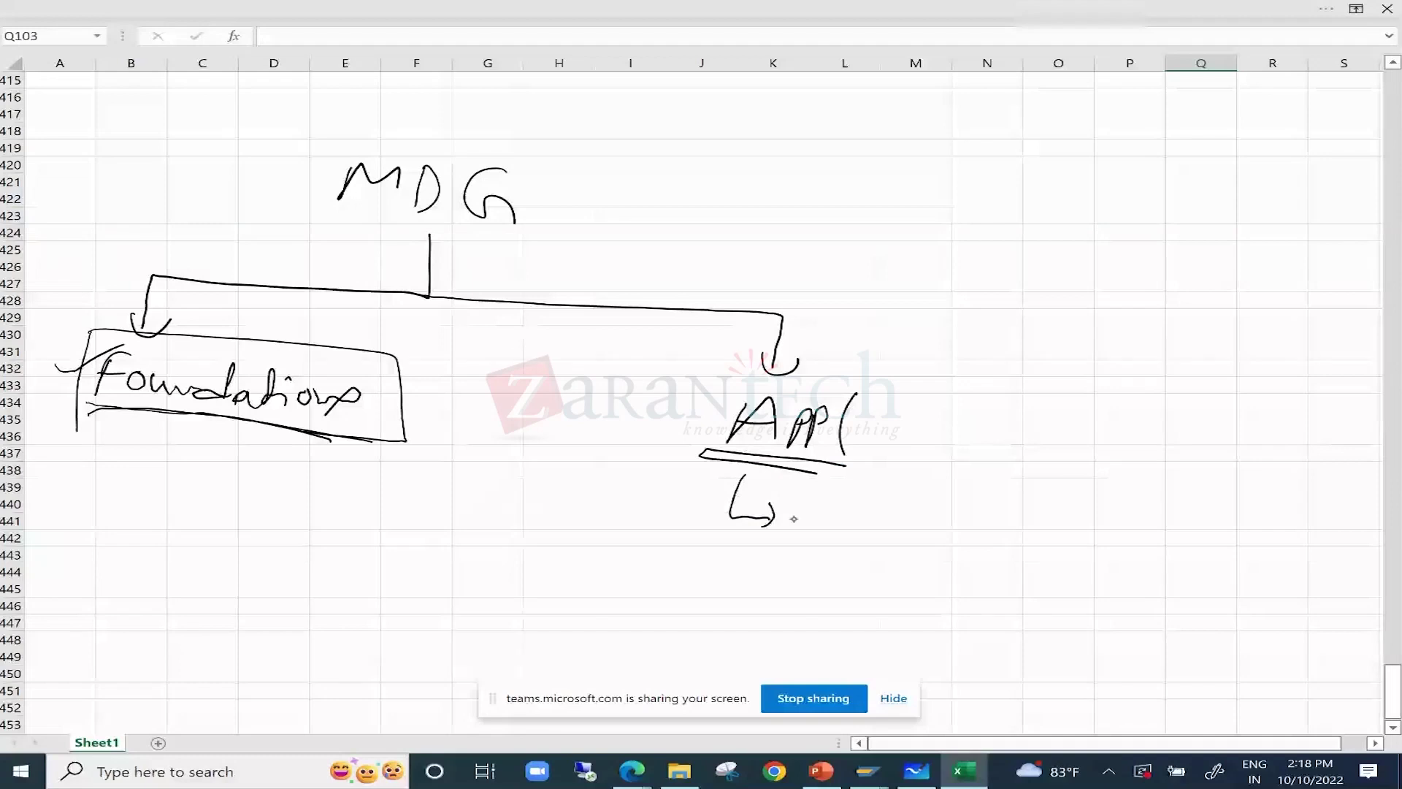
# Step: Ink four branches under App labelled MM, BP+Cu+Vc, FI and AR
pyautogui.moveTo(795, 537)
pyautogui.mouseDown()
pyautogui.moveTo(871, 527)
pyautogui.moveTo(881, 551)
pyautogui.mouseUp()
pyautogui.moveTo(731, 516); pyautogui.dragTo(802, 584)
pyautogui.moveTo(804, 562)
pyautogui.mouseDown()
pyautogui.moveTo(853, 581)
pyautogui.moveTo(835, 588)
pyautogui.moveTo(940, 591)
pyautogui.moveTo(926, 607)
pyautogui.mouseUp()
pyautogui.moveTo(951, 584); pyautogui.dragTo(1007, 617)
pyautogui.moveTo(722, 570); pyautogui.dragTo(744, 616)
pyautogui.moveTo(739, 607); pyautogui.dragTo(765, 639)
pyautogui.moveTo(764, 613); pyautogui.dragTo(791, 603)
pyautogui.moveTo(804, 612)
pyautogui.mouseDown()
pyautogui.moveTo(821, 609)
pyautogui.moveTo(797, 639)
pyautogui.mouseUp()
pyautogui.moveTo(718, 602)
pyautogui.mouseDown()
pyautogui.moveTo(719, 642)
pyautogui.moveTo(765, 652)
pyautogui.mouseUp()
pyautogui.moveTo(703, 641)
pyautogui.mouseDown()
pyautogui.moveTo(690, 668)
pyautogui.moveTo(730, 671)
pyautogui.mouseUp()
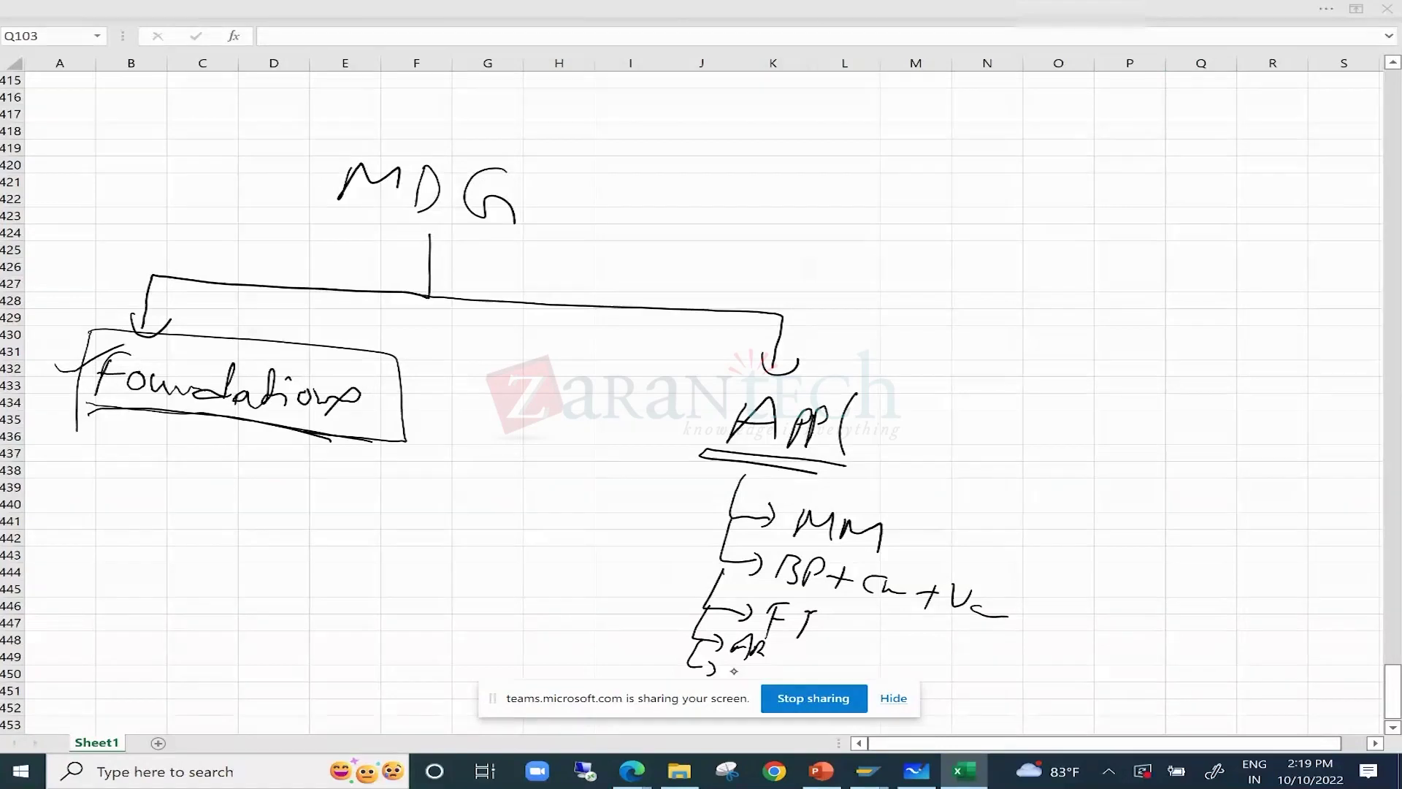
# Step: Clear a stray cell selection, link Foundations to App, circle MM and BP+Cu+Vc, and bracket the branches
pyautogui.moveTo(688, 471); pyautogui.dragTo(648, 607)
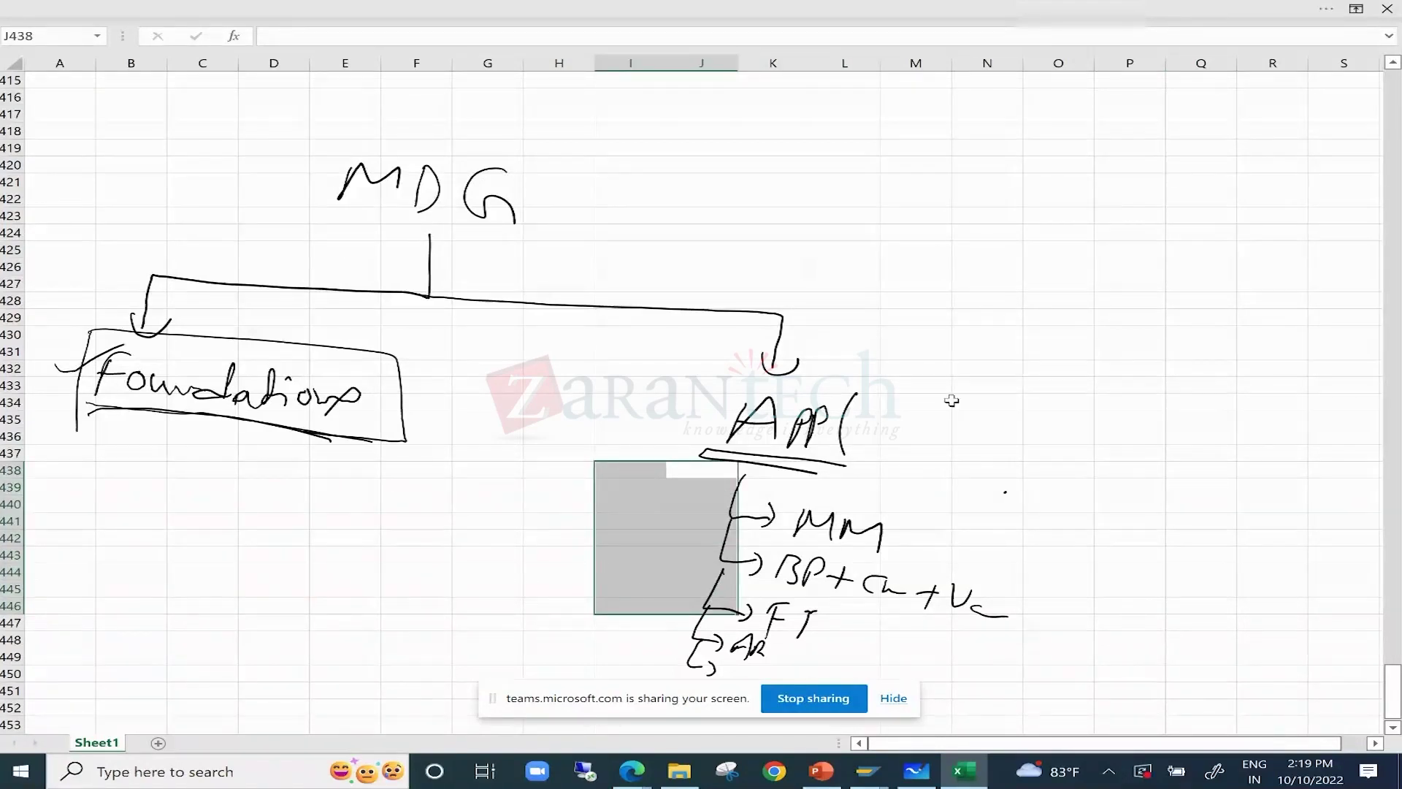
pyautogui.moveTo(951, 401); pyautogui.dragTo(888, 401)
pyautogui.click(1212, 453)
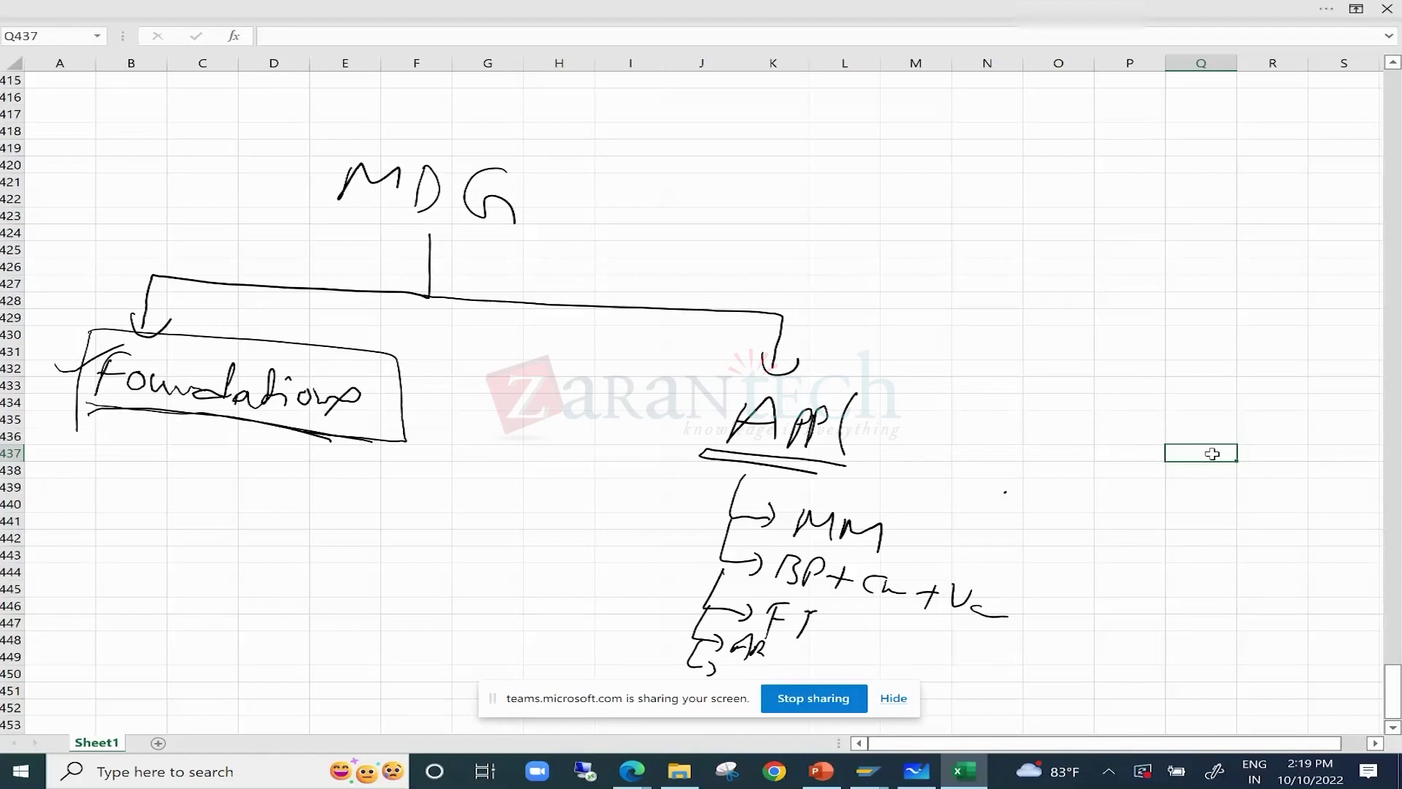
pyautogui.moveTo(395, 398)
pyautogui.mouseDown()
pyautogui.moveTo(436, 411)
pyautogui.moveTo(560, 395)
pyautogui.mouseUp()
pyautogui.moveTo(913, 524)
pyautogui.mouseDown()
pyautogui.moveTo(804, 490)
pyautogui.moveTo(847, 540)
pyautogui.moveTo(810, 552)
pyautogui.mouseUp()
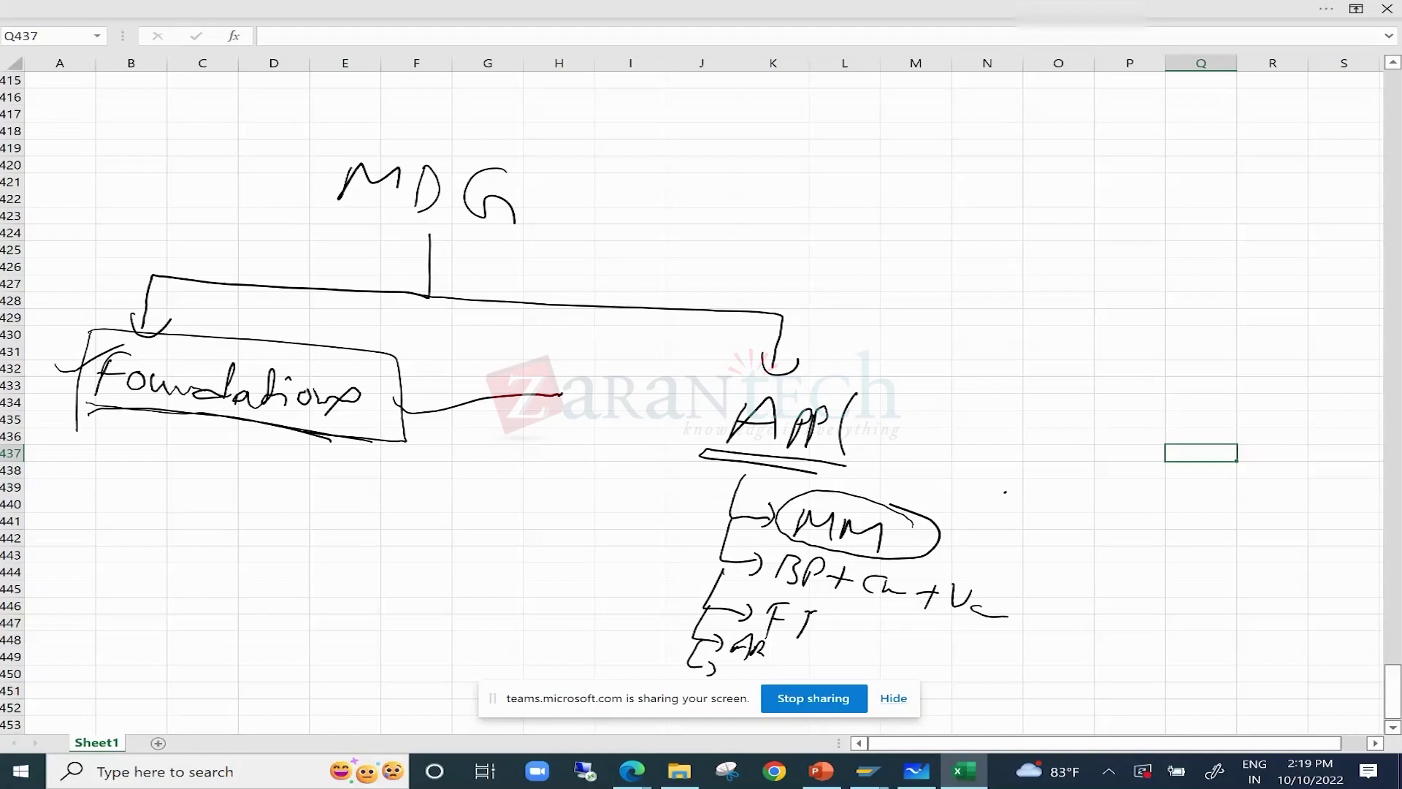
pyautogui.moveTo(1006, 605)
pyautogui.mouseDown()
pyautogui.moveTo(756, 562)
pyautogui.moveTo(950, 637)
pyautogui.moveTo(1007, 617)
pyautogui.mouseUp()
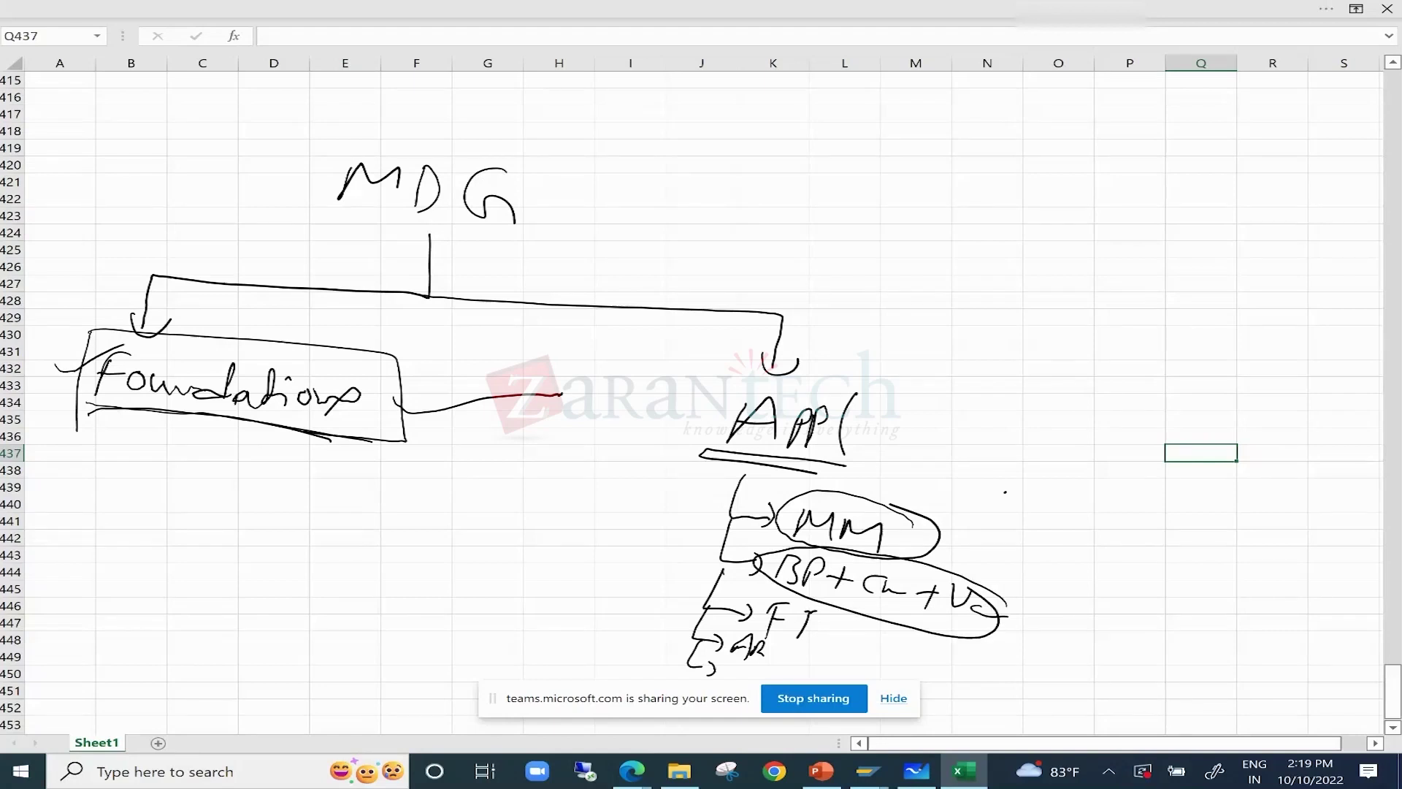
pyautogui.moveTo(394, 409); pyautogui.dragTo(617, 378)
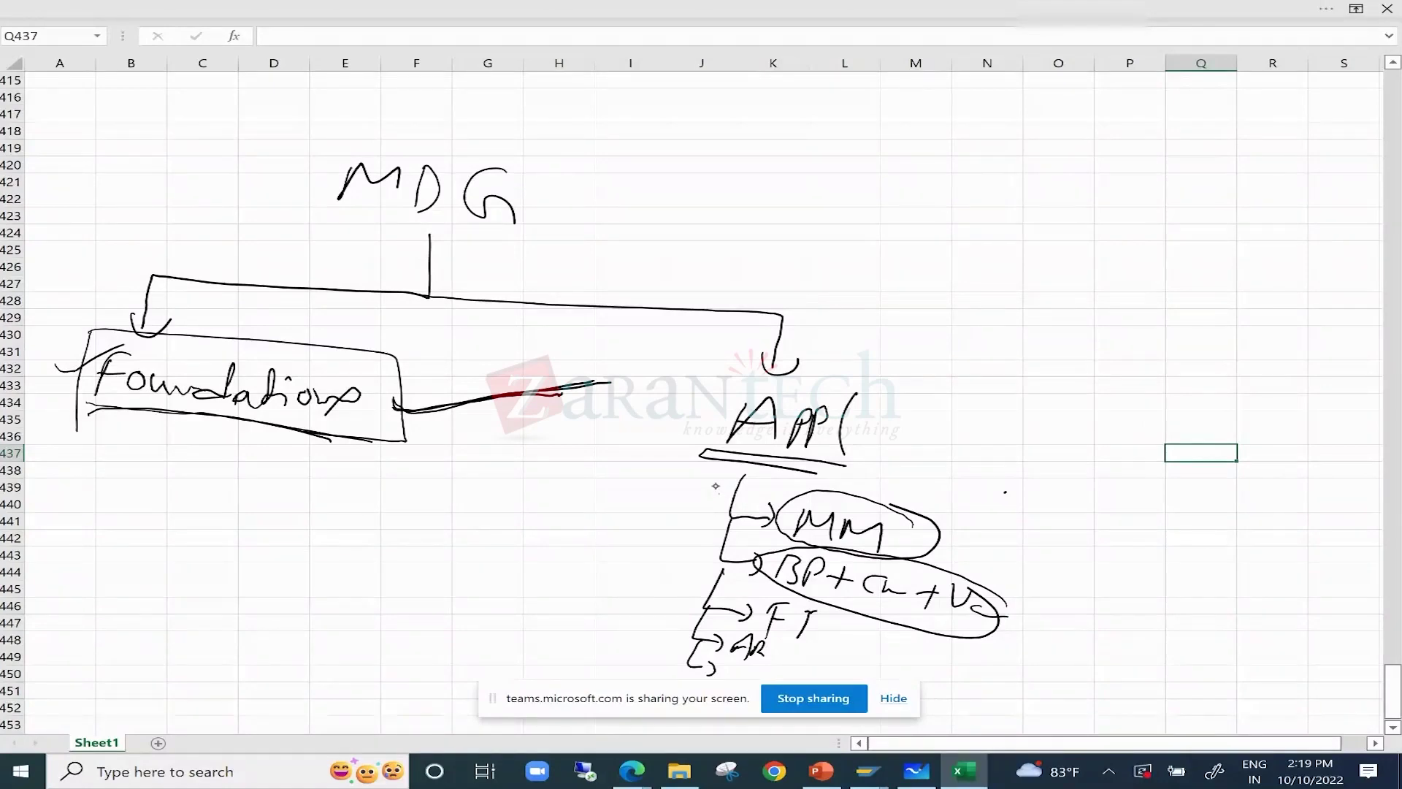
pyautogui.moveTo(730, 478)
pyautogui.mouseDown()
pyautogui.moveTo(679, 555)
pyautogui.moveTo(652, 643)
pyautogui.mouseUp()
# Step: Return to the SAP Switch Framework list and scroll up to MDG_ERP_SUPPLIER_7
pyautogui.hotkey('alt', 'Tab')
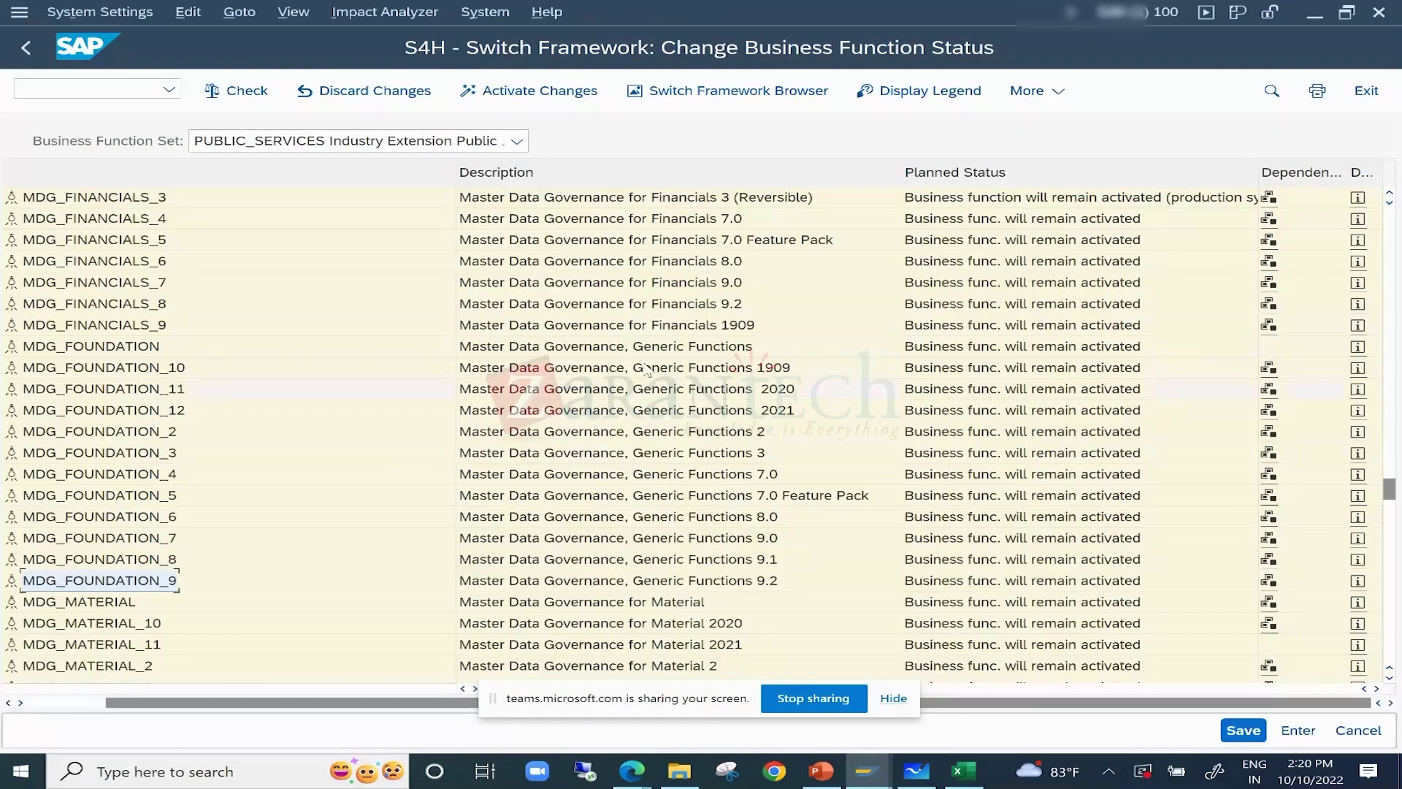
pyautogui.scroll(-3, 300, 581)
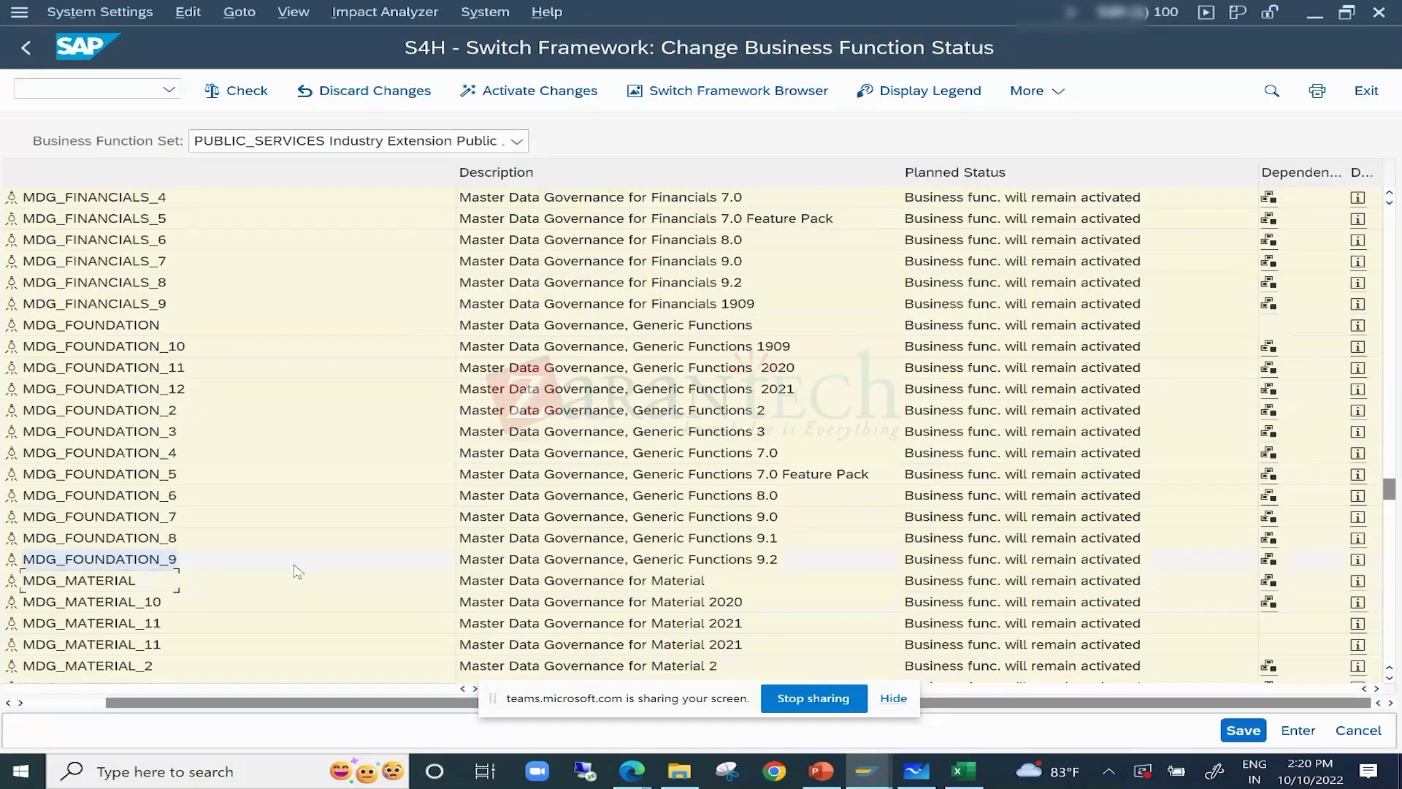
pyautogui.scroll(-3, 293, 568)
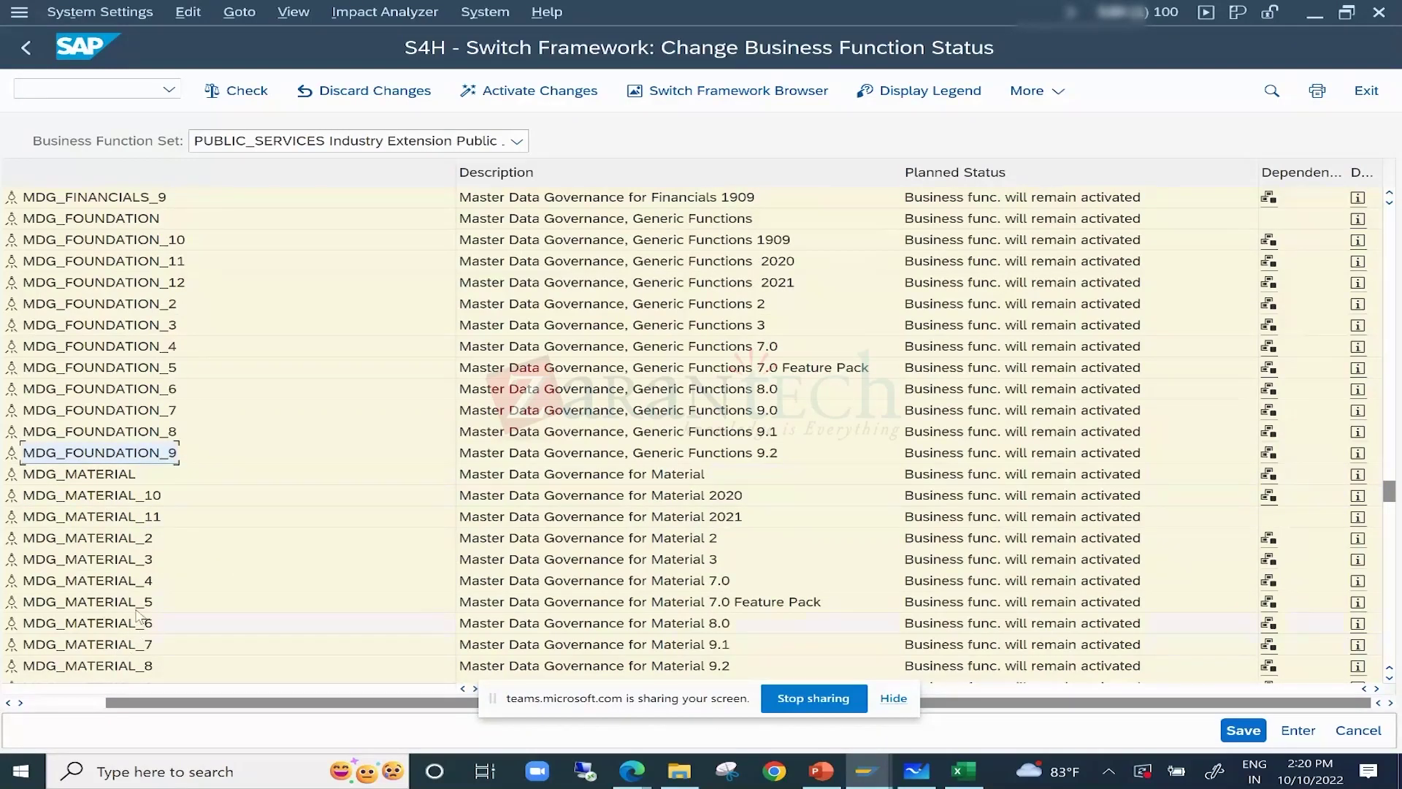
pyautogui.scroll(5, 142, 504)
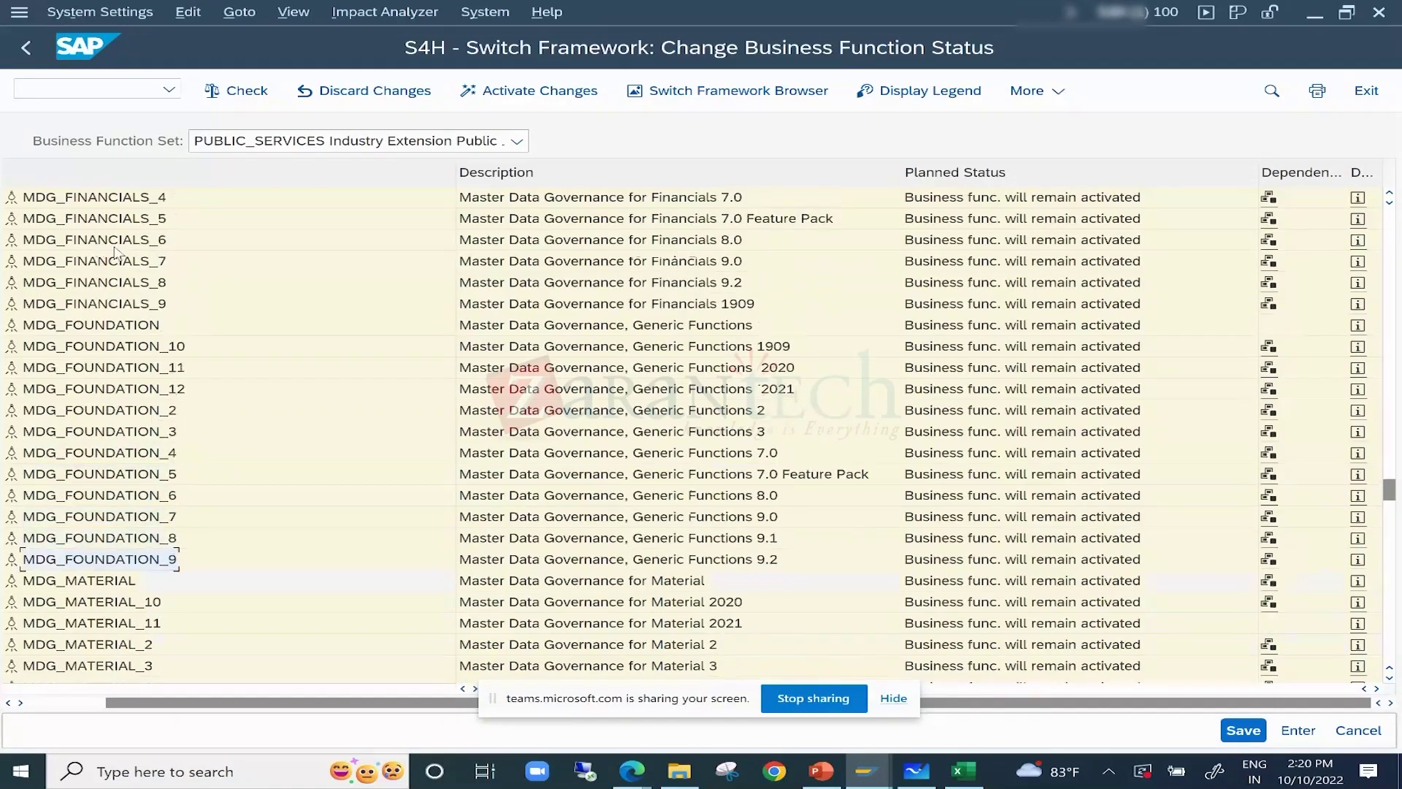
pyautogui.scroll(2, 114, 252)
pyautogui.scroll(6, 90, 278)
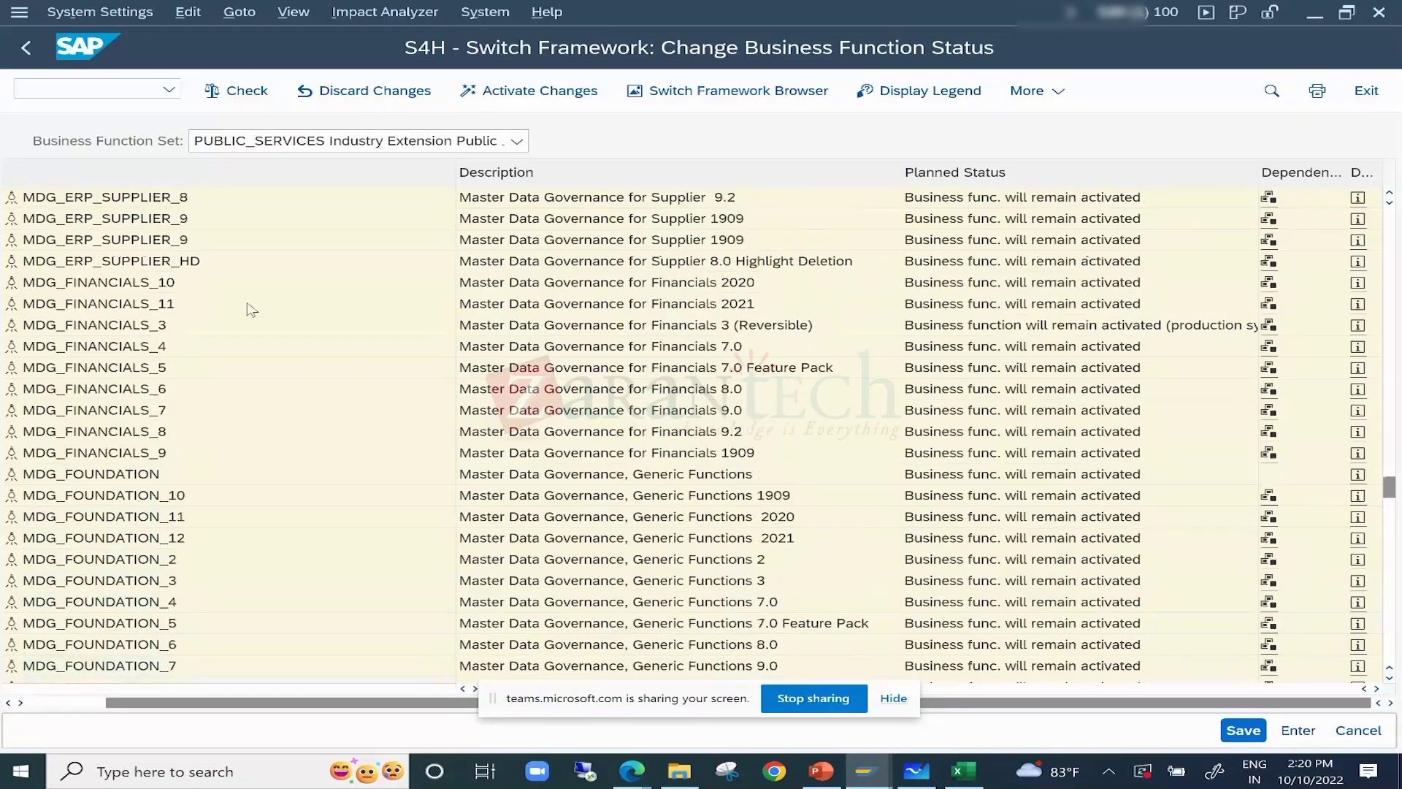
pyautogui.click(128, 221)
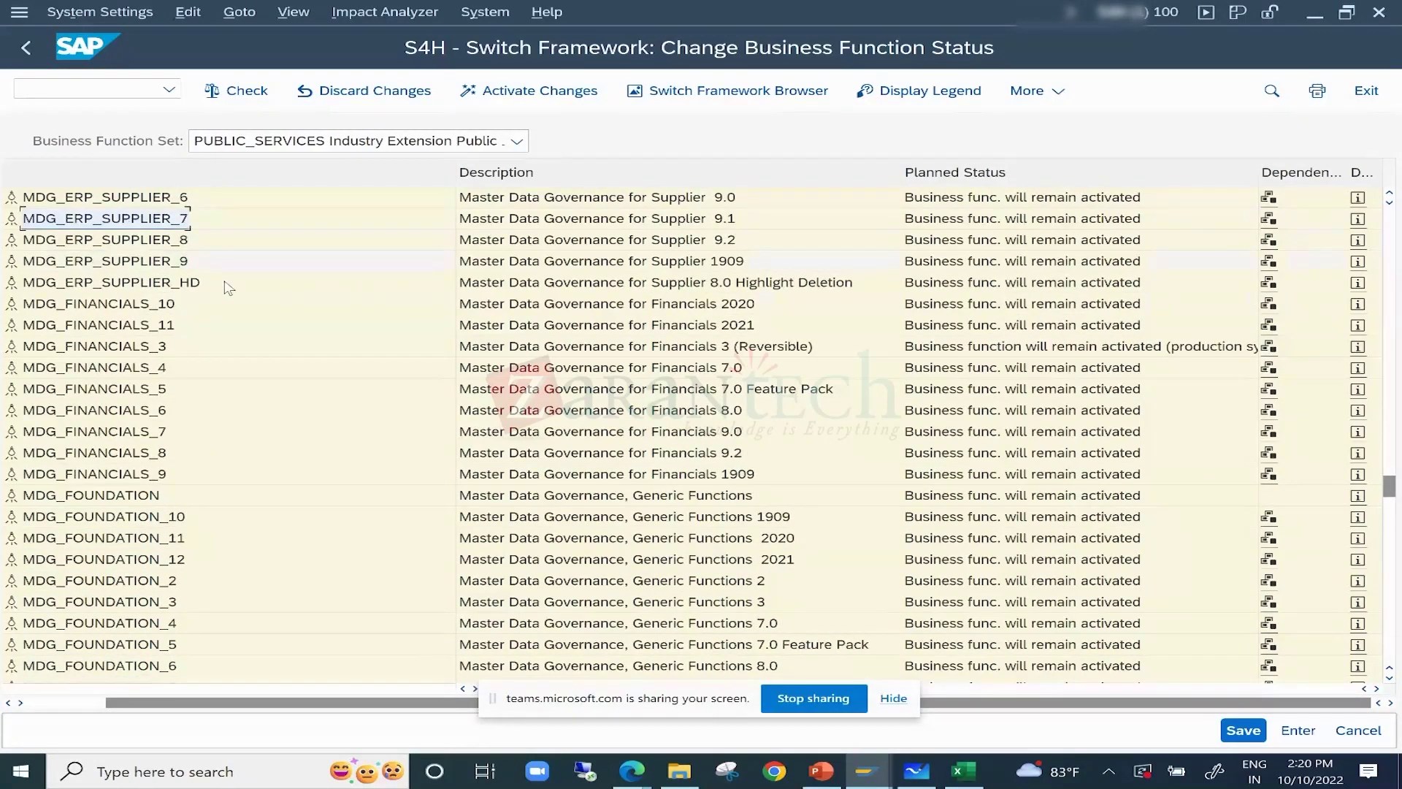
# Step: Scroll further up past MDG_ERP_CUSTOMER_6 to the MDG_BUPA business partner entries
pyautogui.scroll(2, 228, 287)
pyautogui.scroll(6, 228, 288)
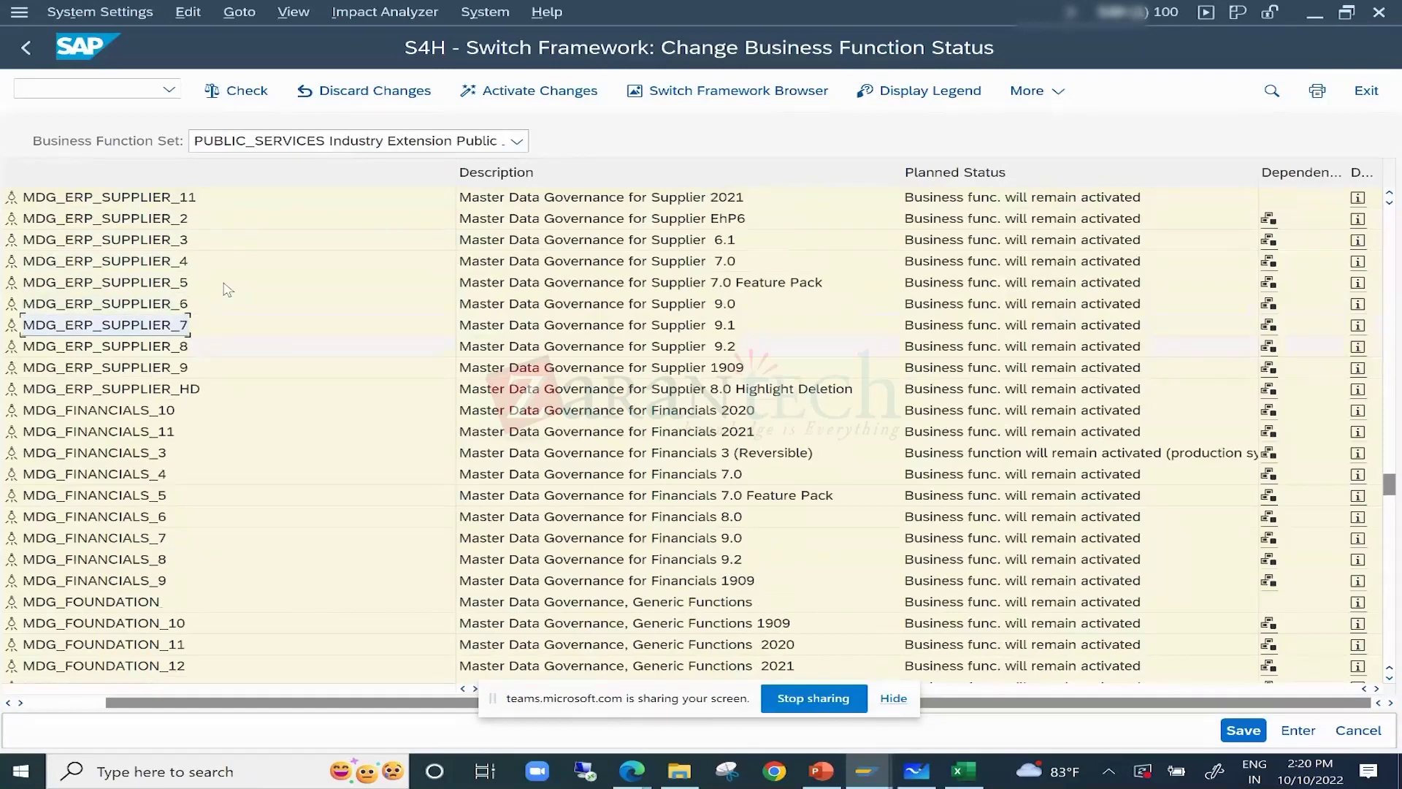
pyautogui.scroll(5, 228, 288)
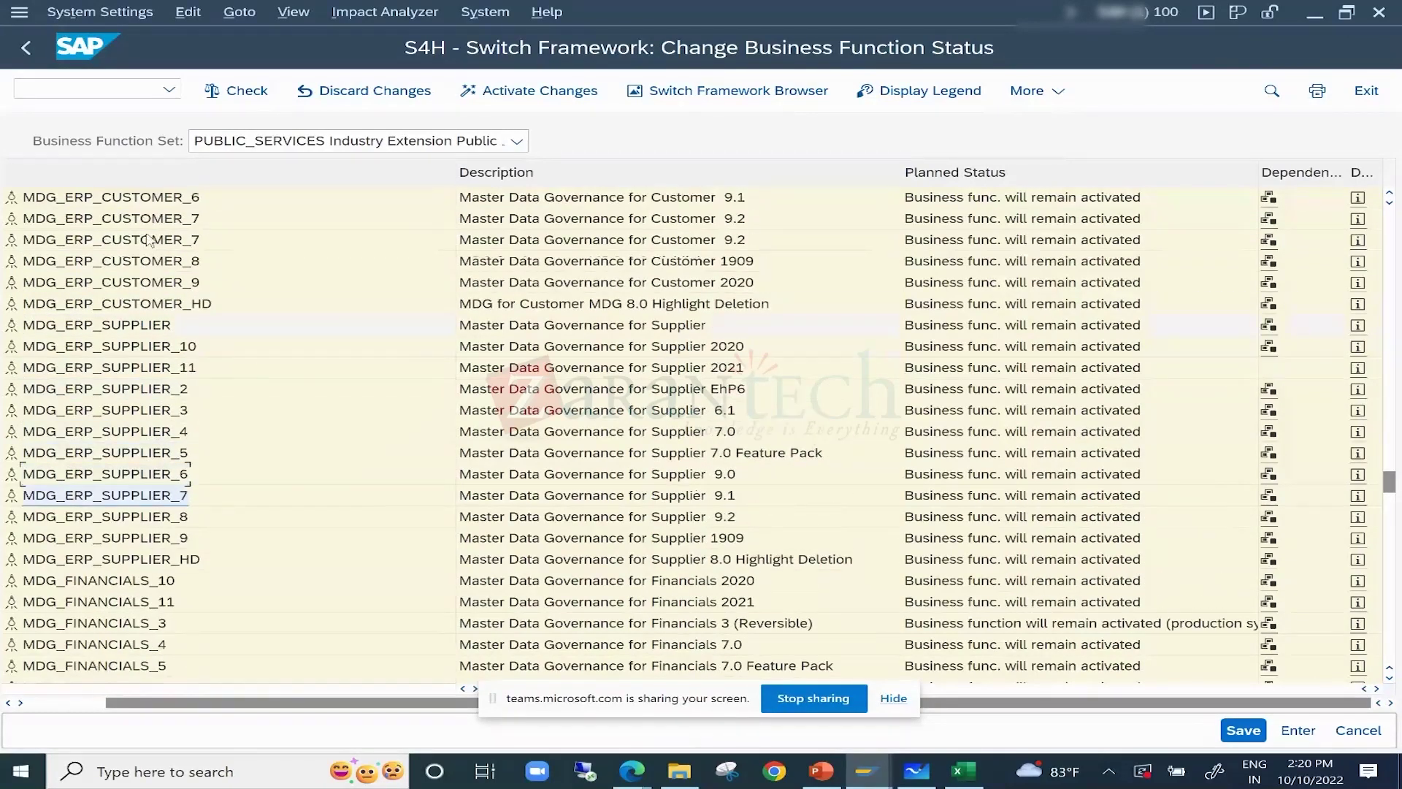
pyautogui.click(150, 221)
pyautogui.scroll(7, 311, 325)
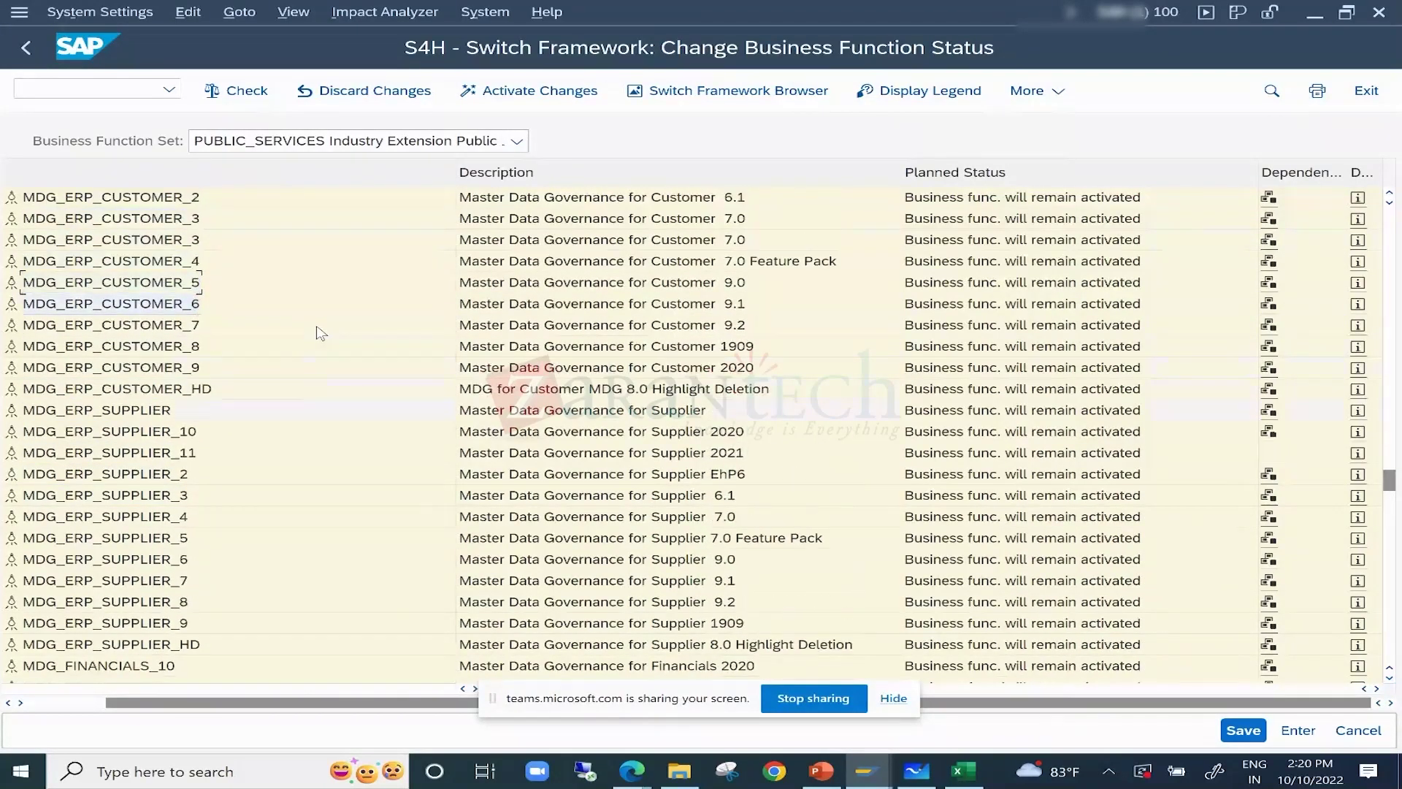
pyautogui.scroll(3, 314, 320)
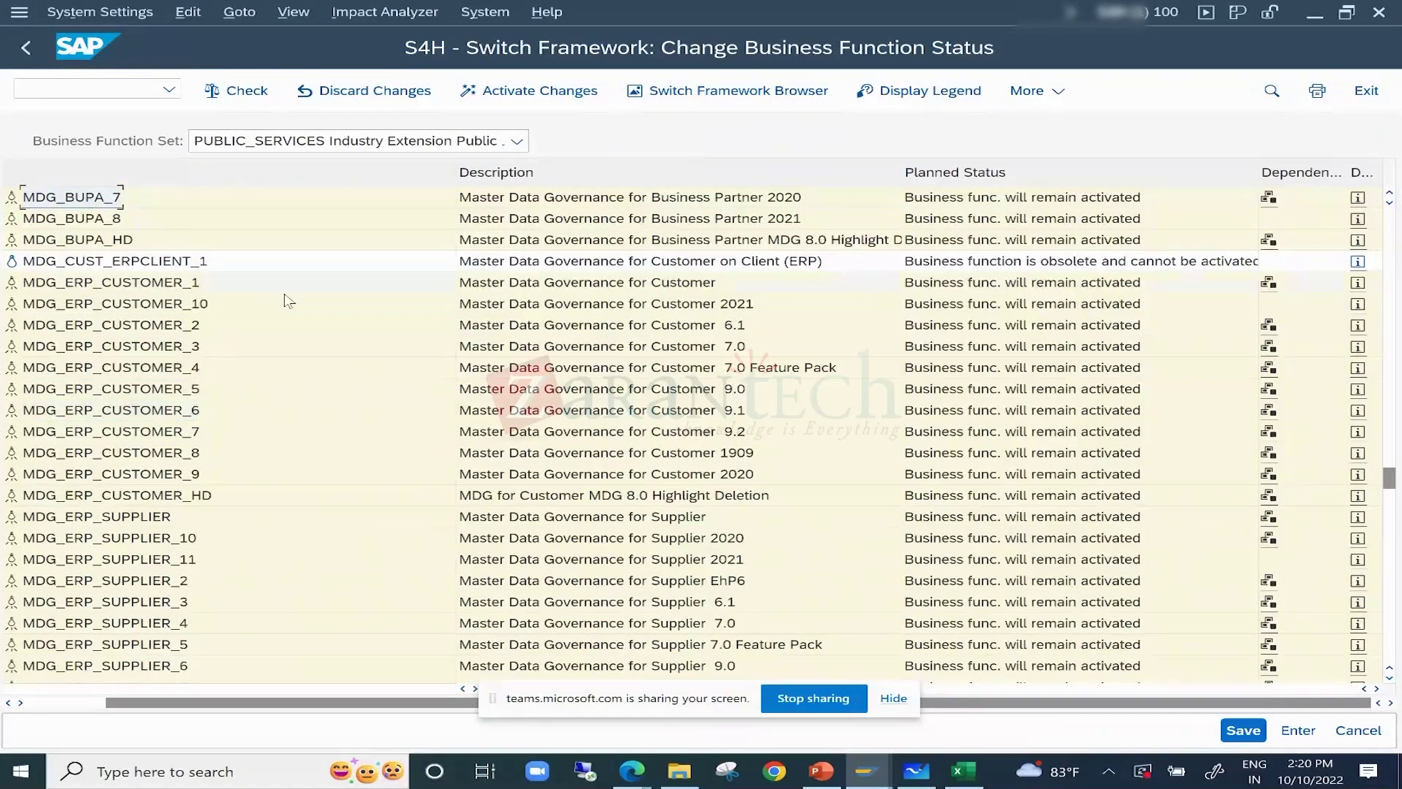
pyautogui.scroll(2, 292, 301)
pyautogui.scroll(2, 299, 307)
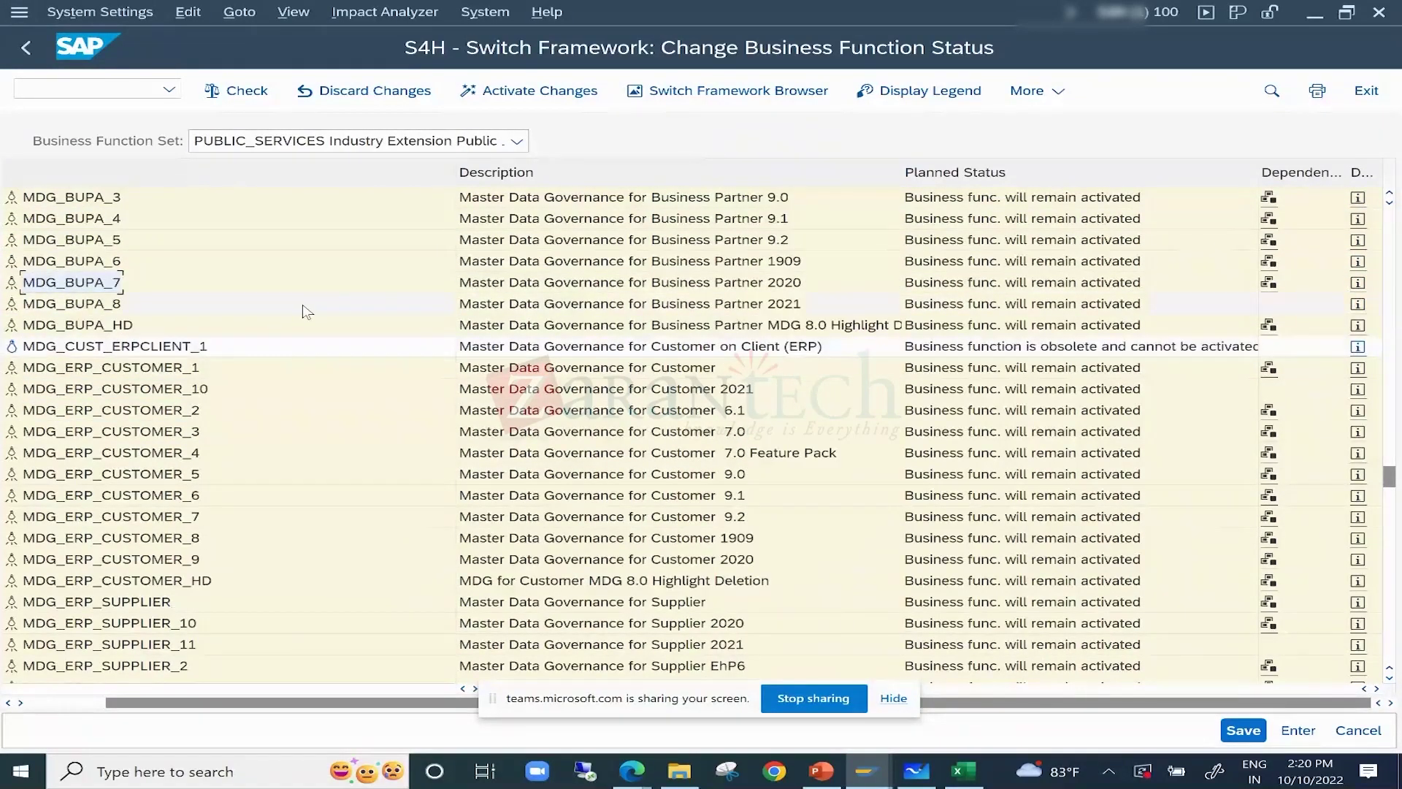
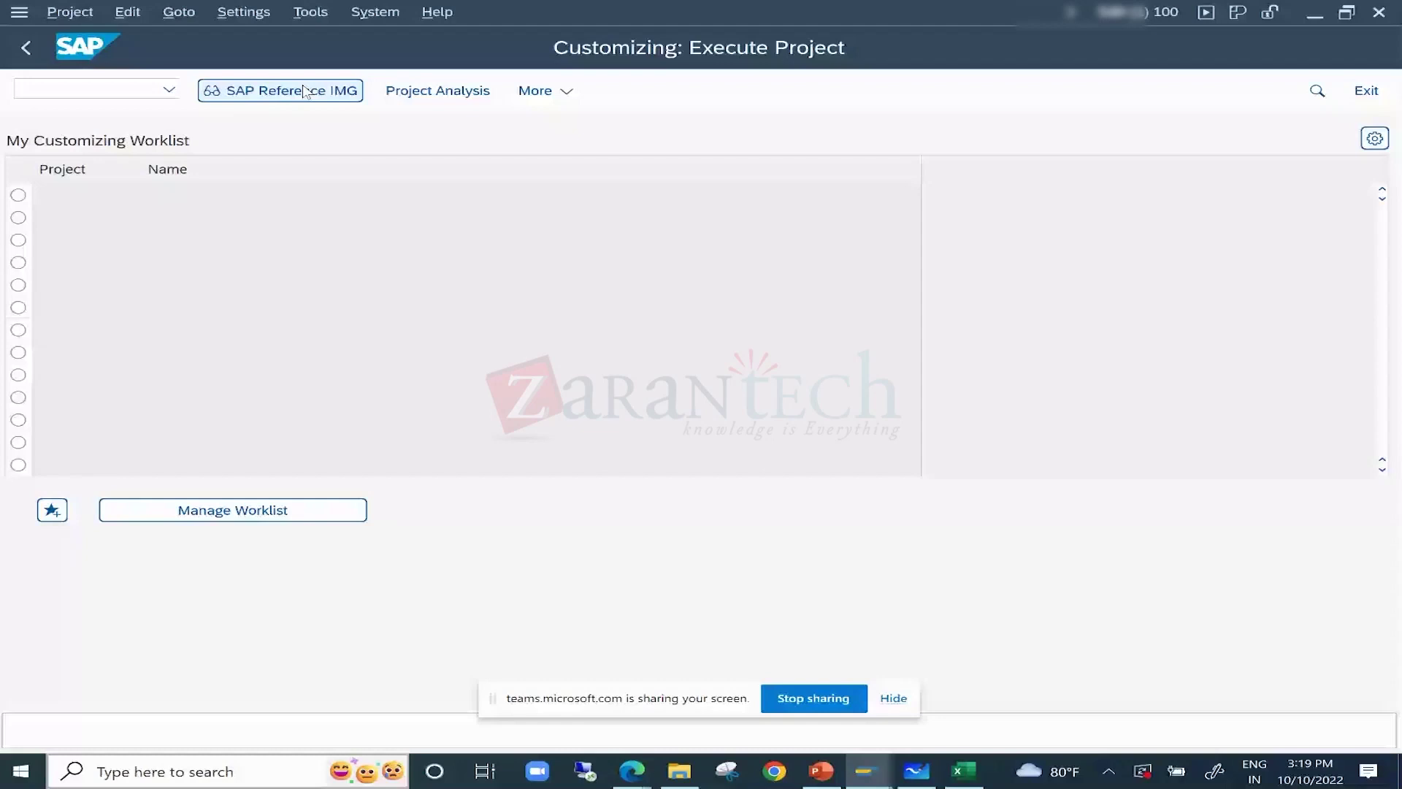
# Step: Open the SAP Reference IMG and expand Cross-Application Components down to Master Data Governance > Central Governance
pyautogui.click(304, 91)
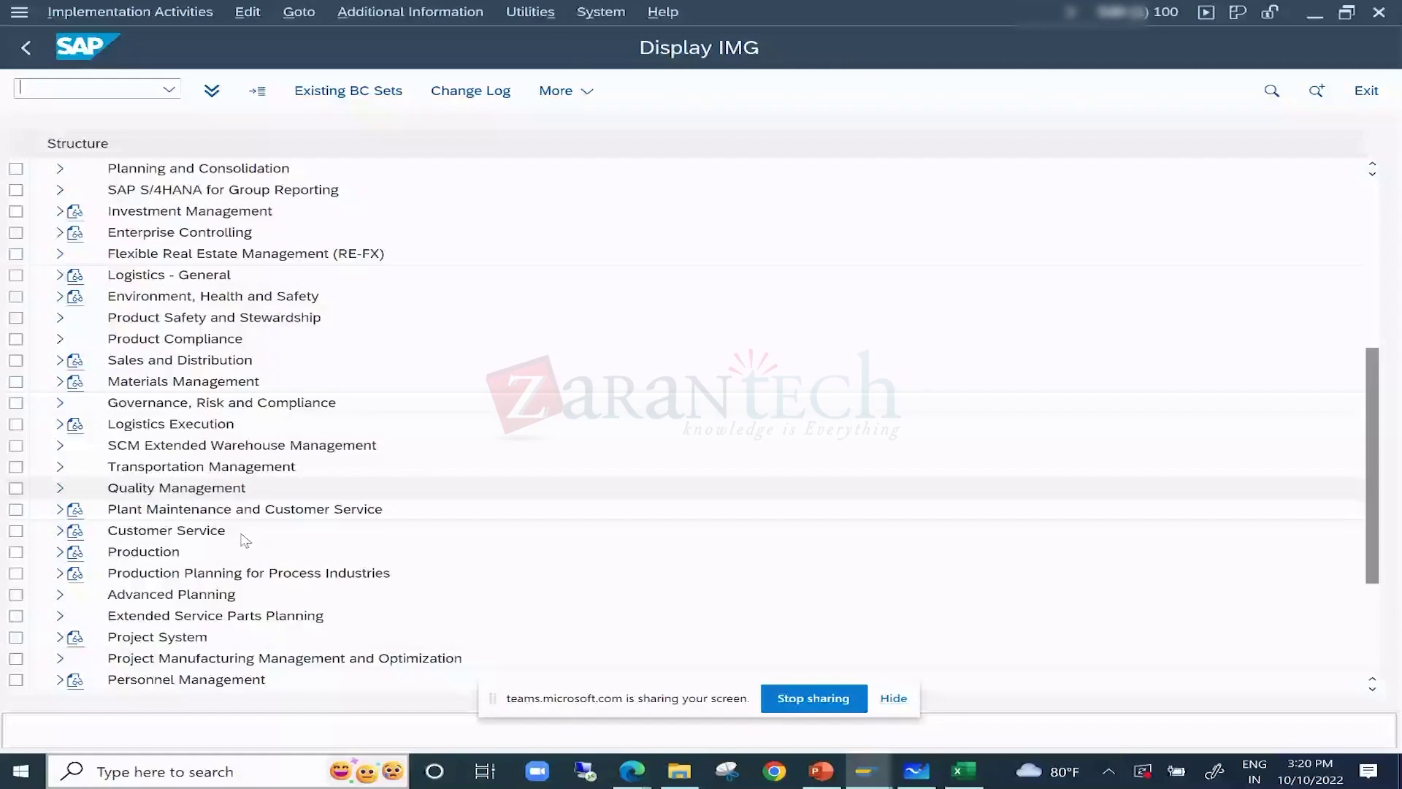
pyautogui.scroll(-2, 244, 541)
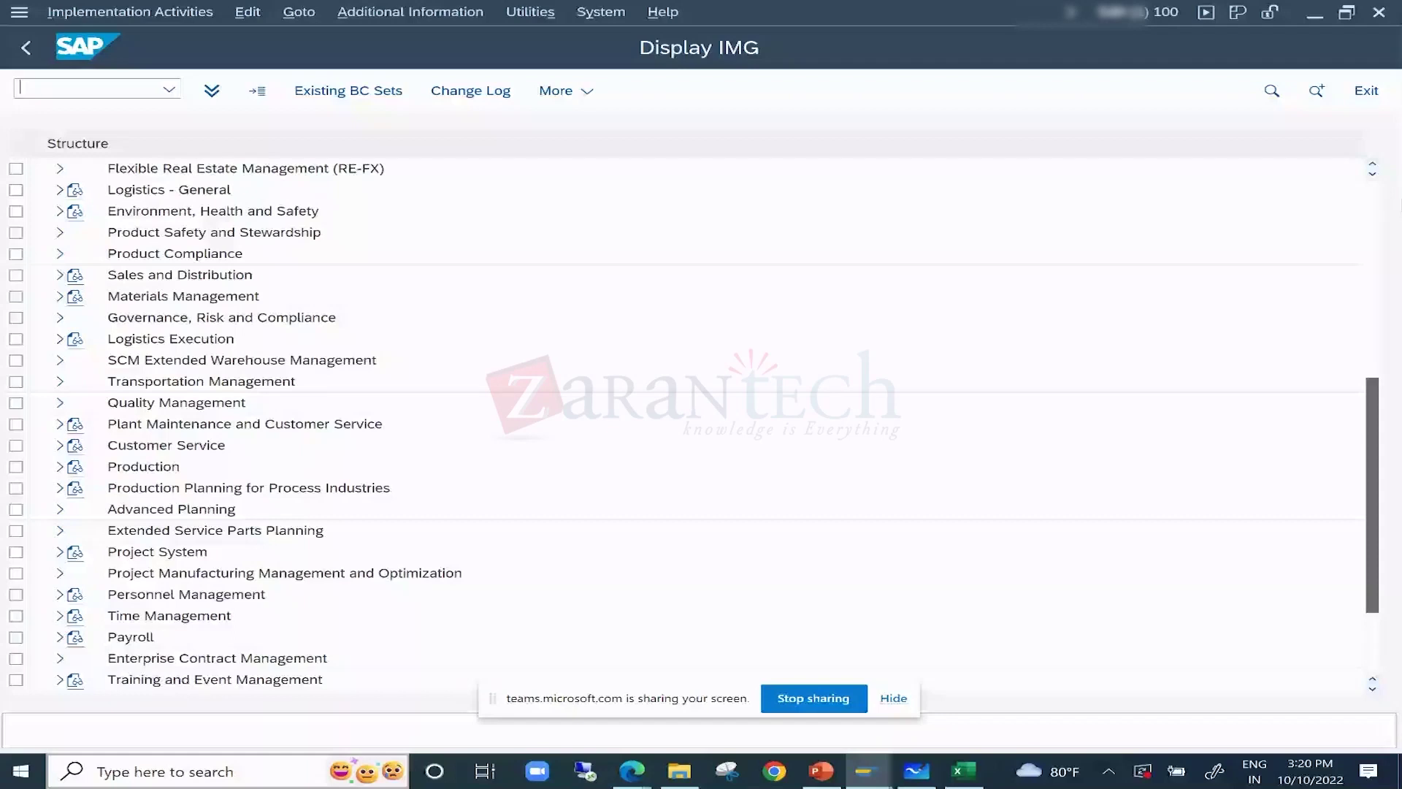
pyautogui.scroll(10, 179, 346)
pyautogui.click(179, 340)
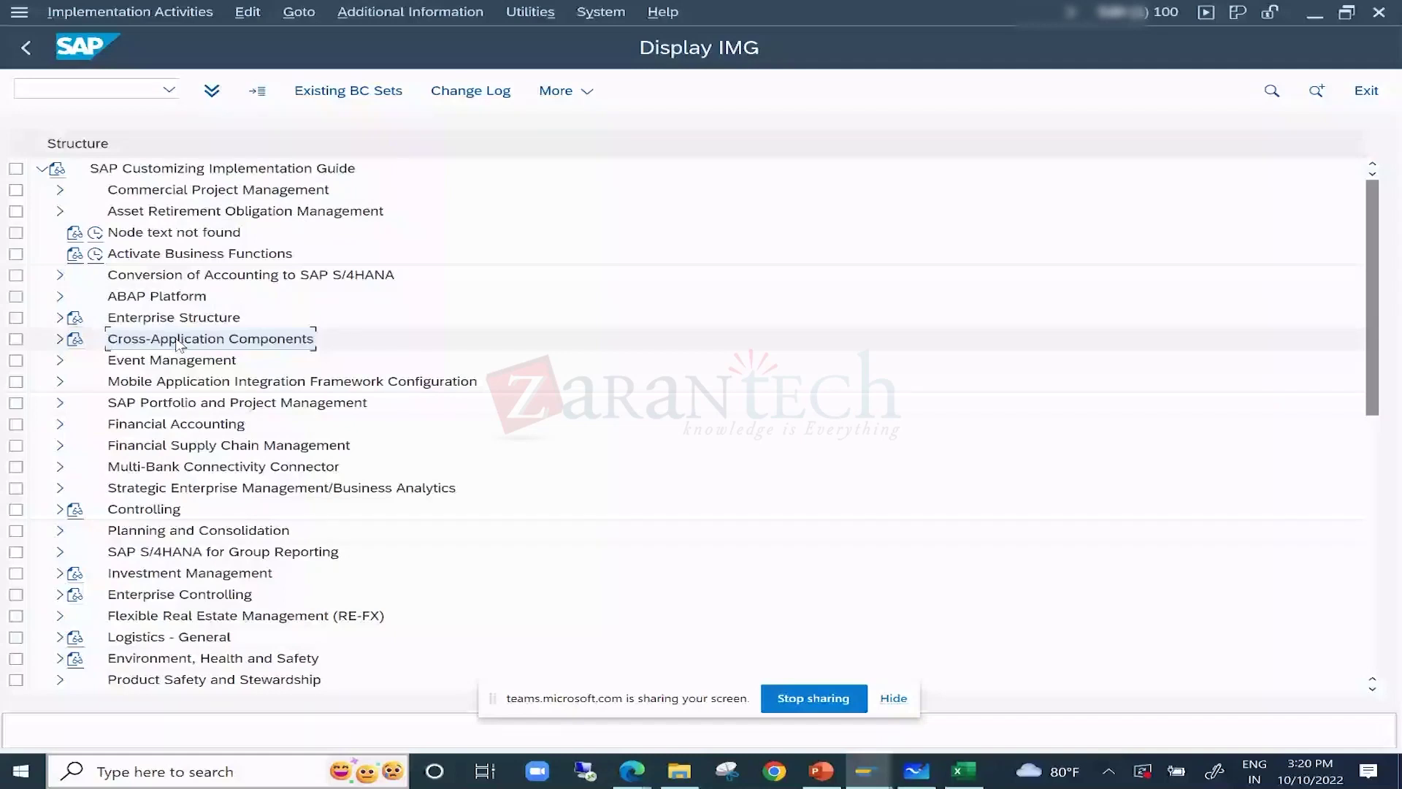
pyautogui.doubleClick(179, 340)
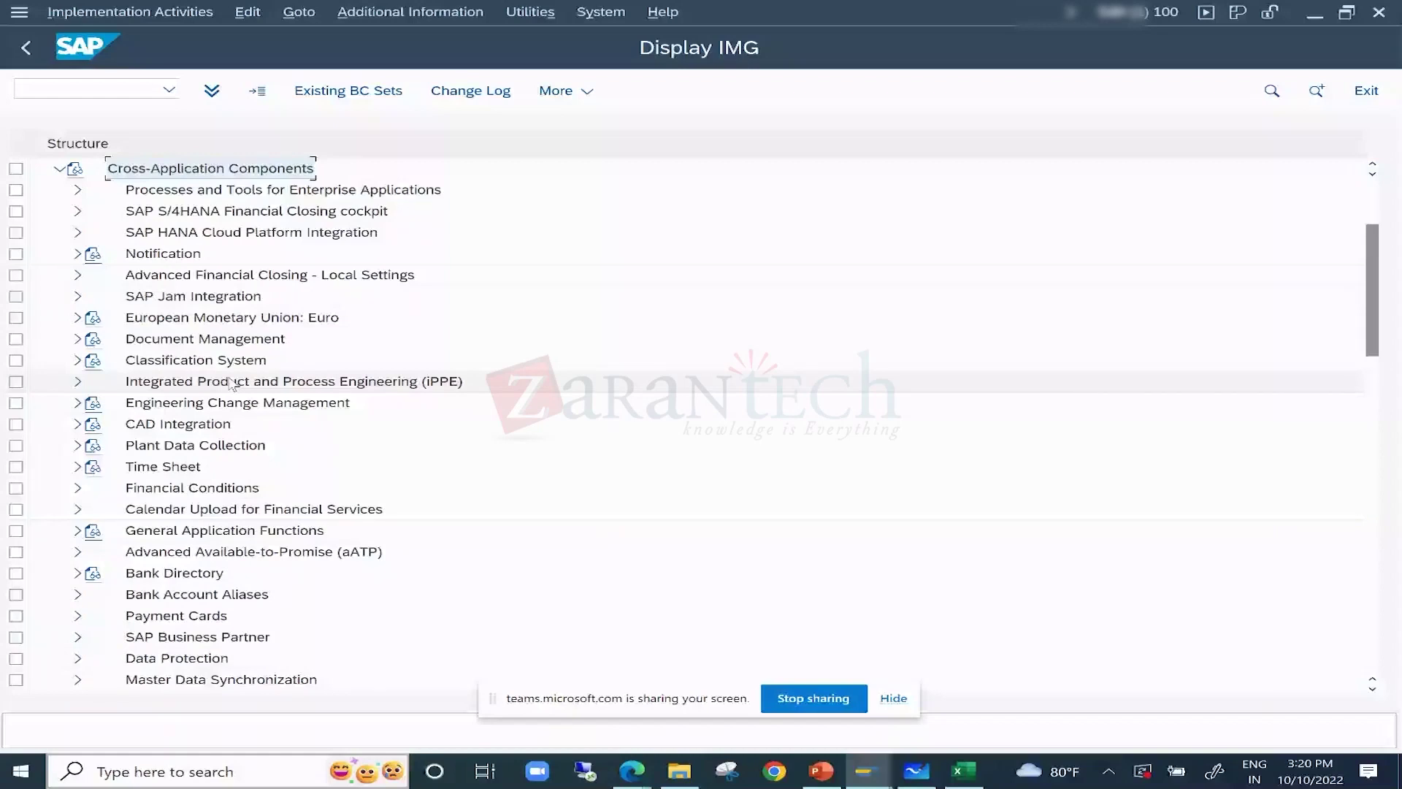
pyautogui.click(83, 193)
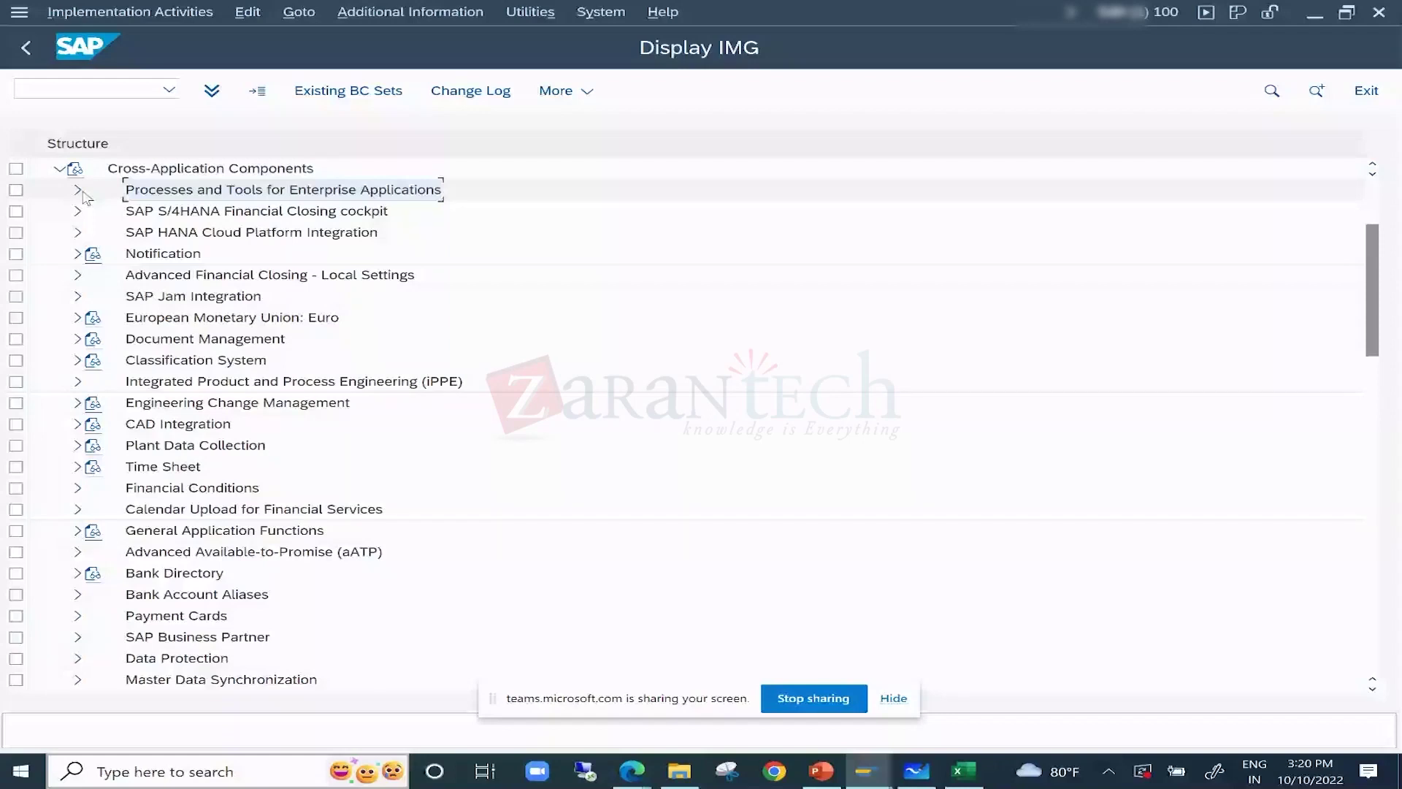
pyautogui.click(77, 190)
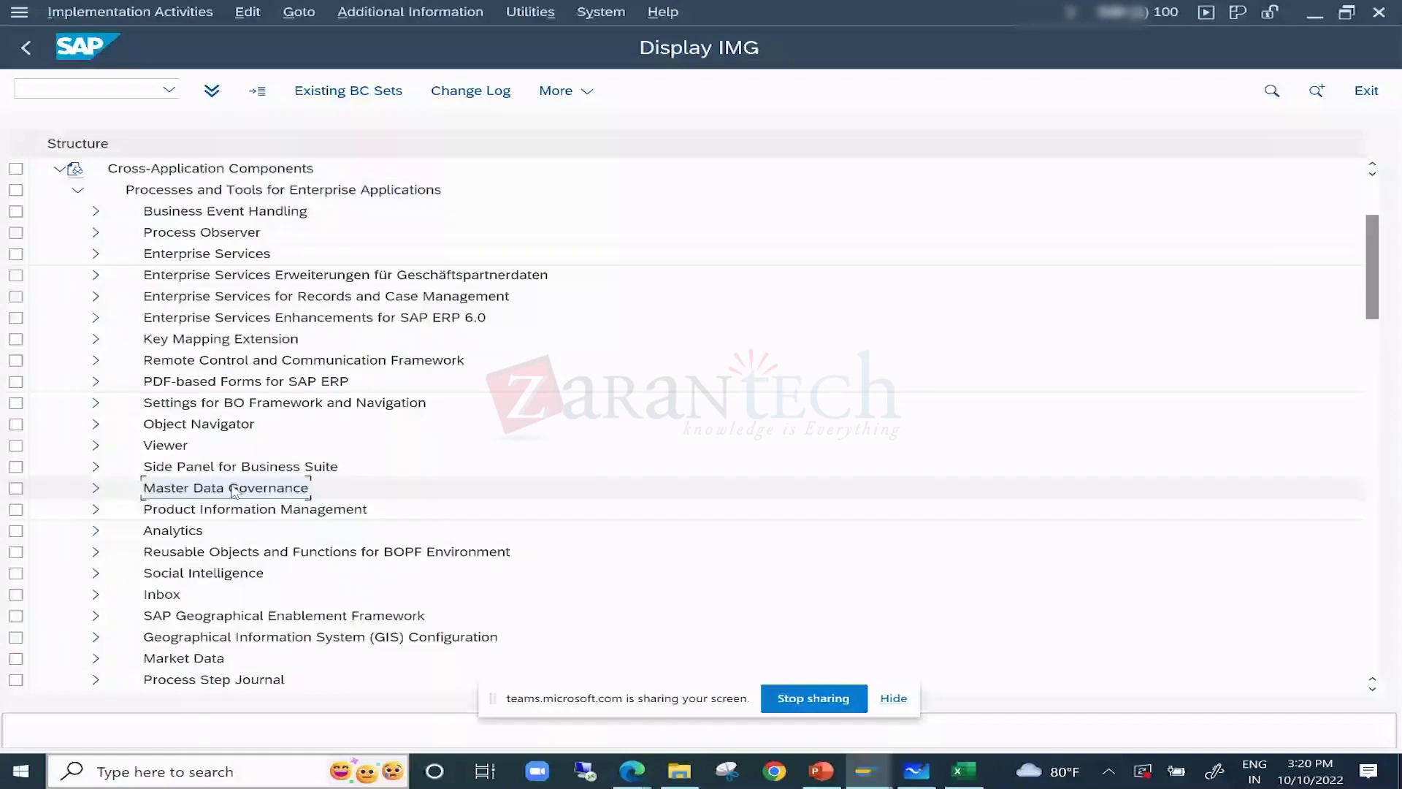
pyautogui.doubleClick(234, 489)
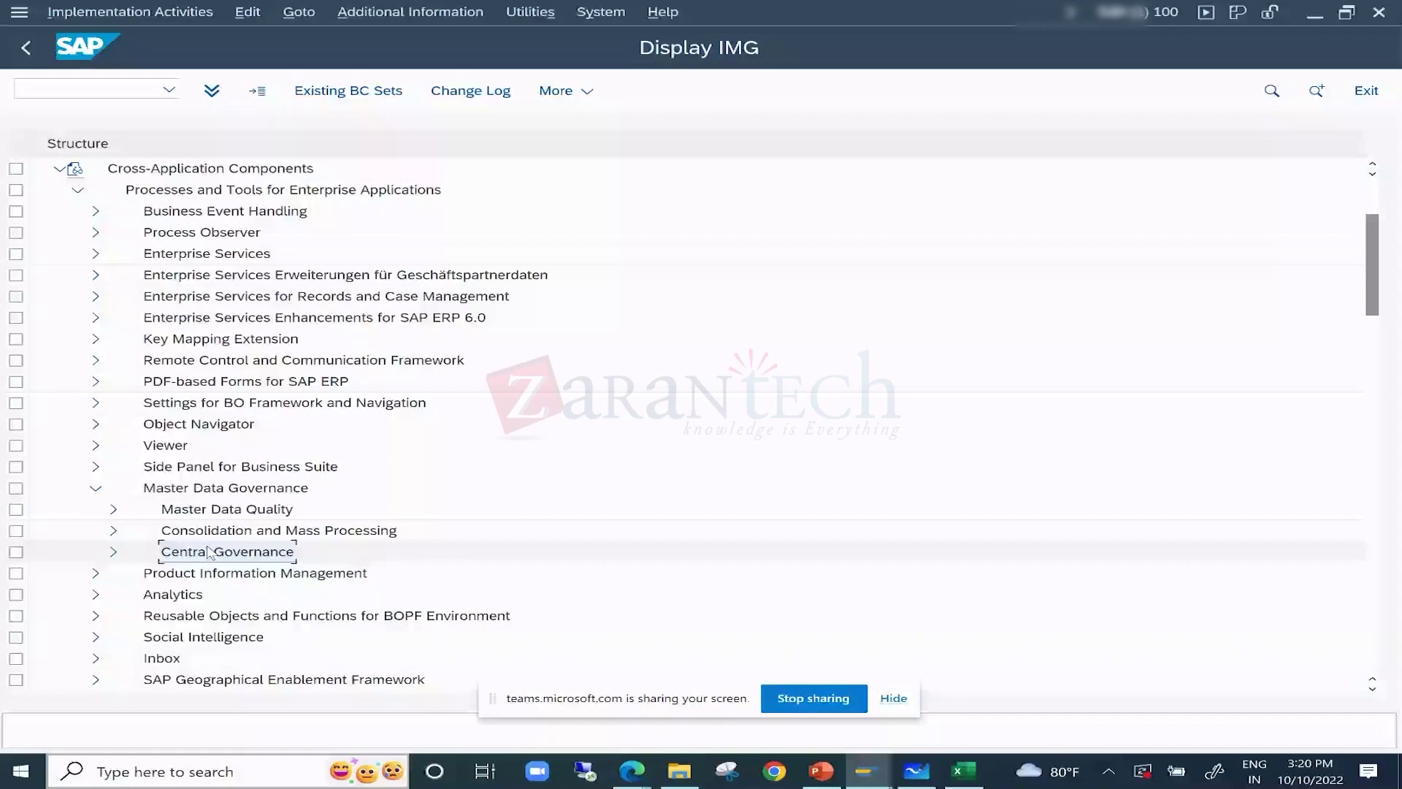
pyautogui.doubleClick(210, 553)
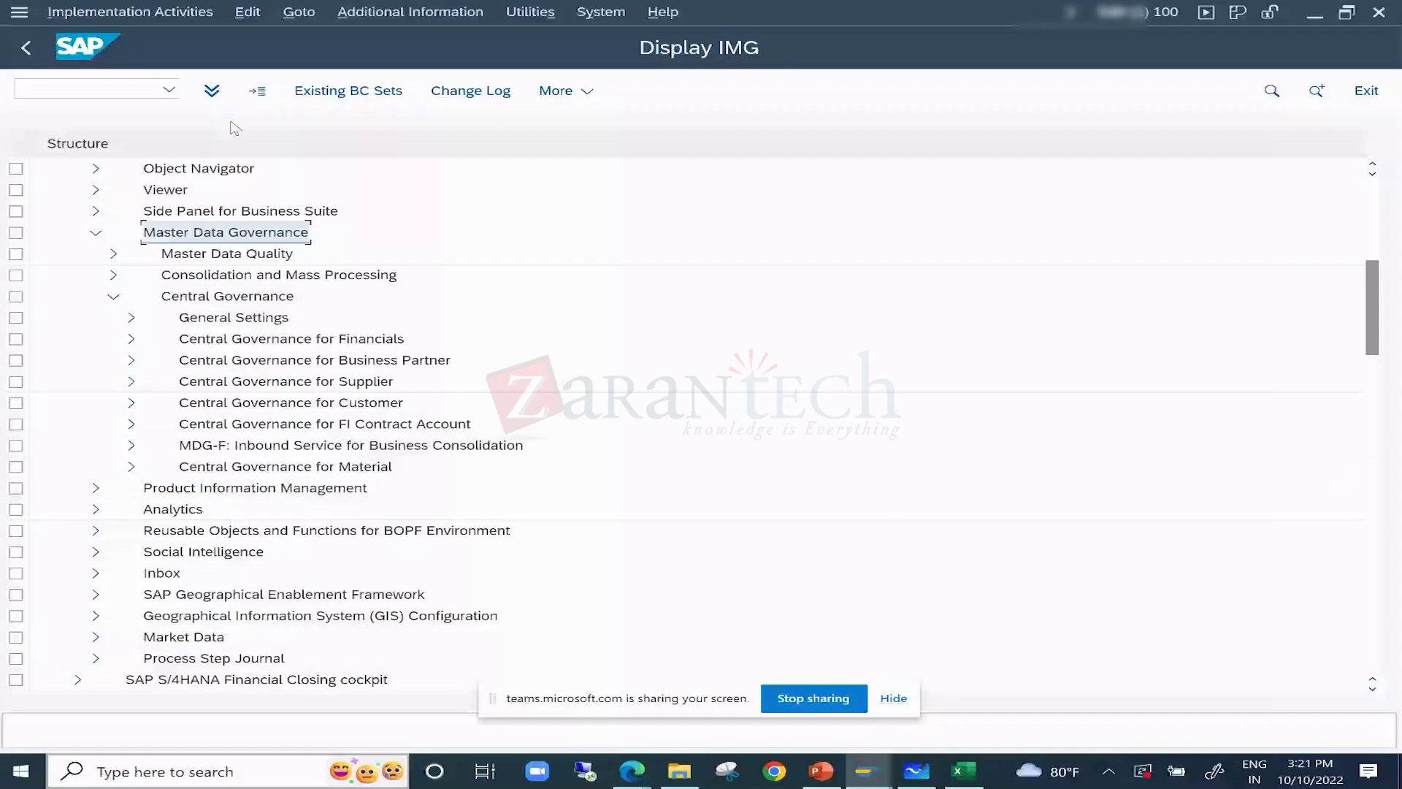
pyautogui.scroll(2, 264, 196)
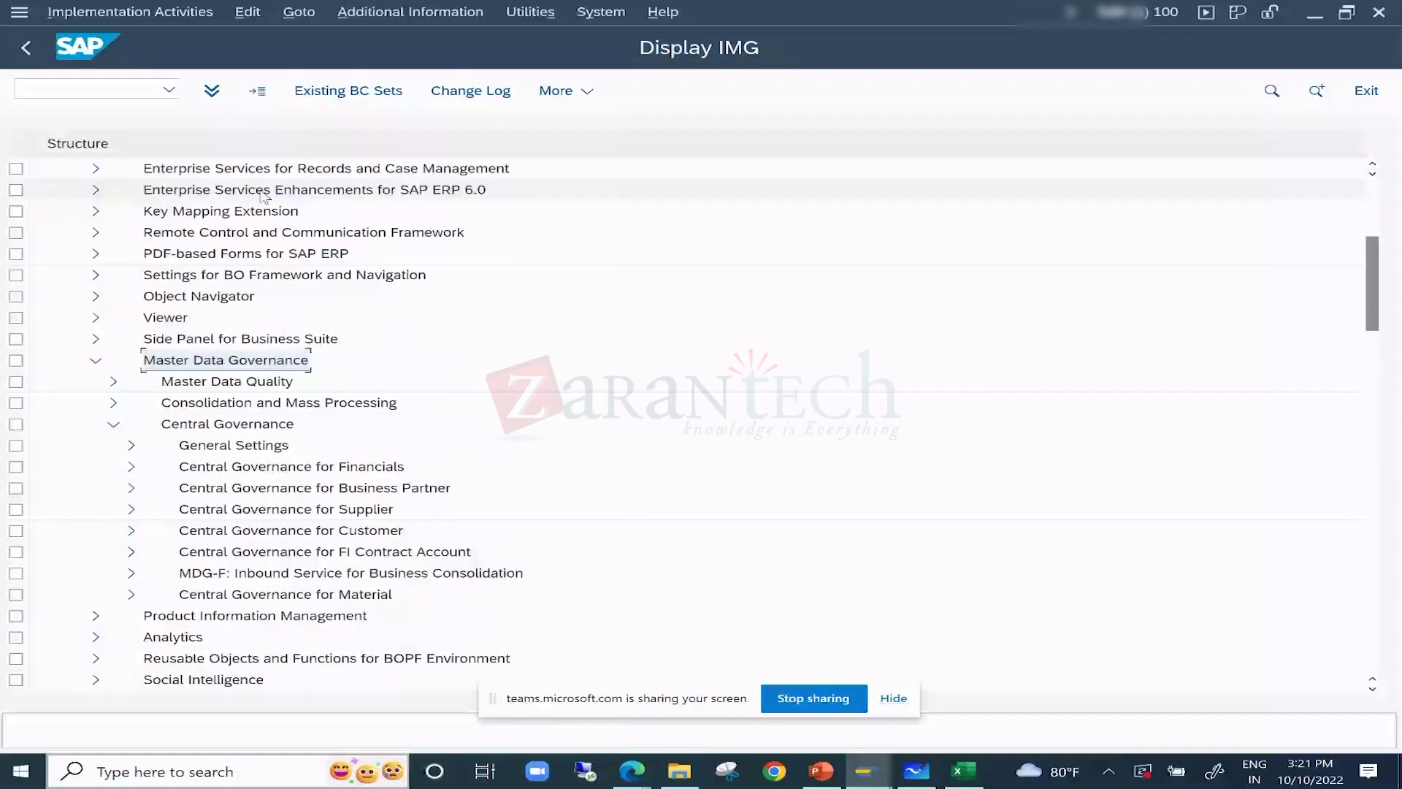
pyautogui.click(46, 89)
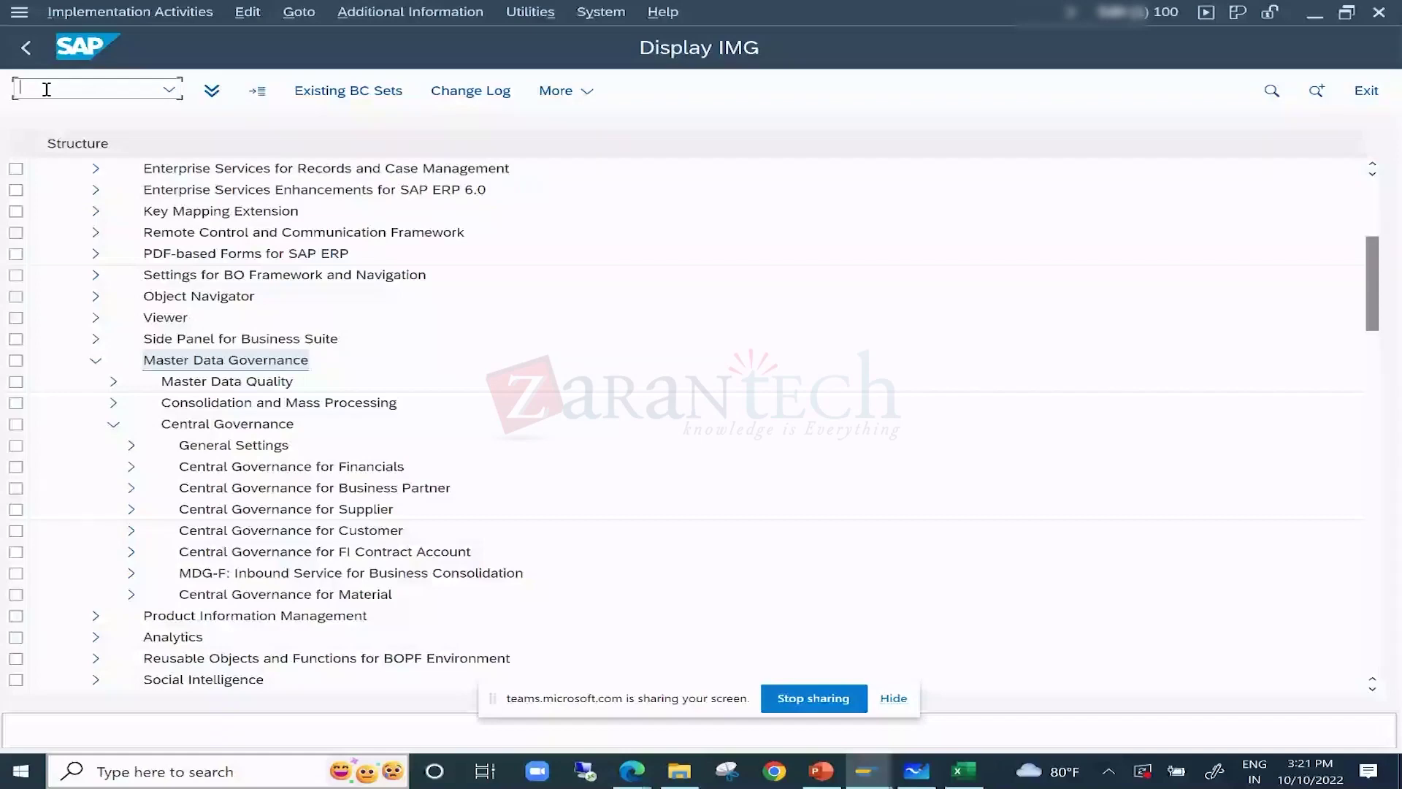
# Step: Leave the current guide with /n and run transaction MDGIMG
pyautogui.write('/n')
pyautogui.press('Return')
pyautogui.write('MDGIMG')
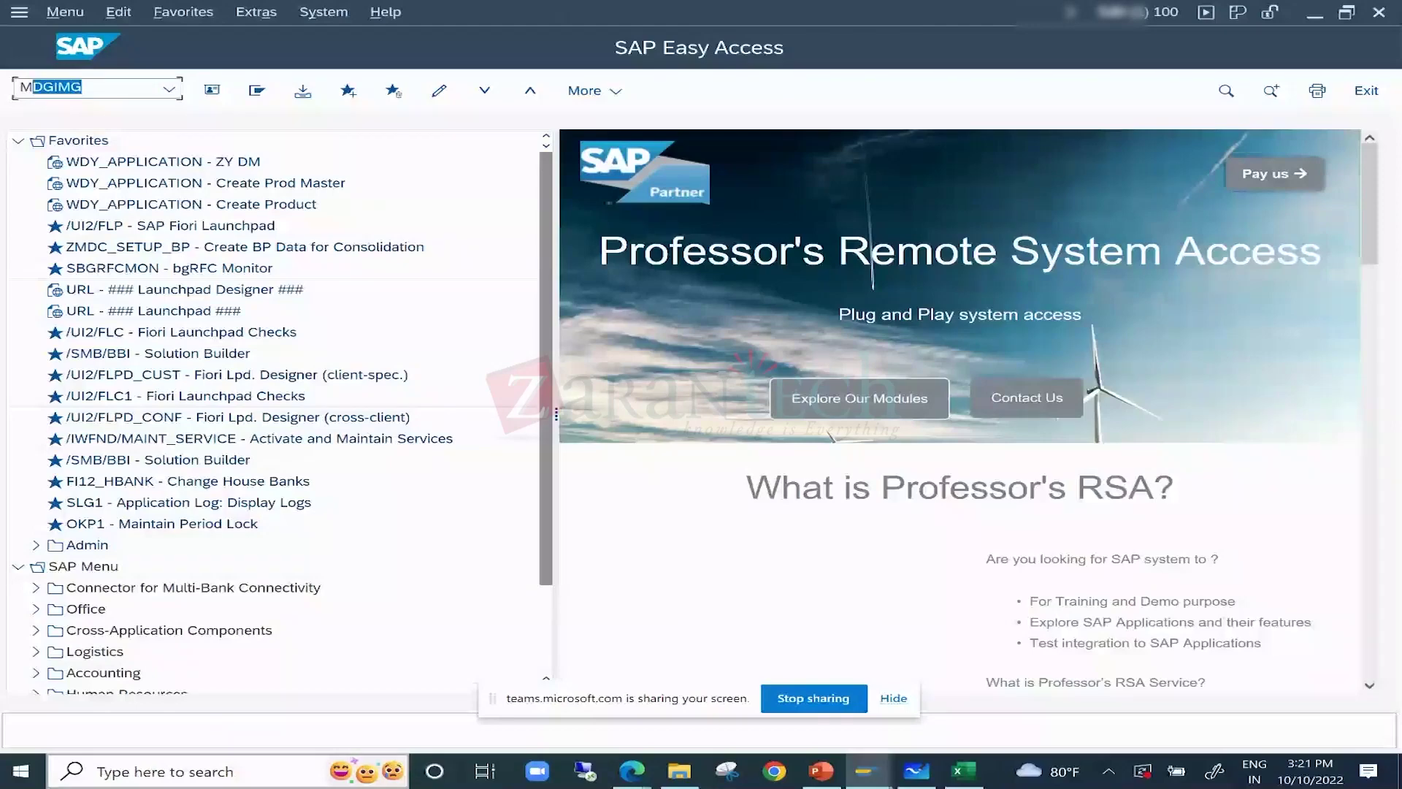
pyautogui.doubleClick(46, 90)
pyautogui.press('Return')
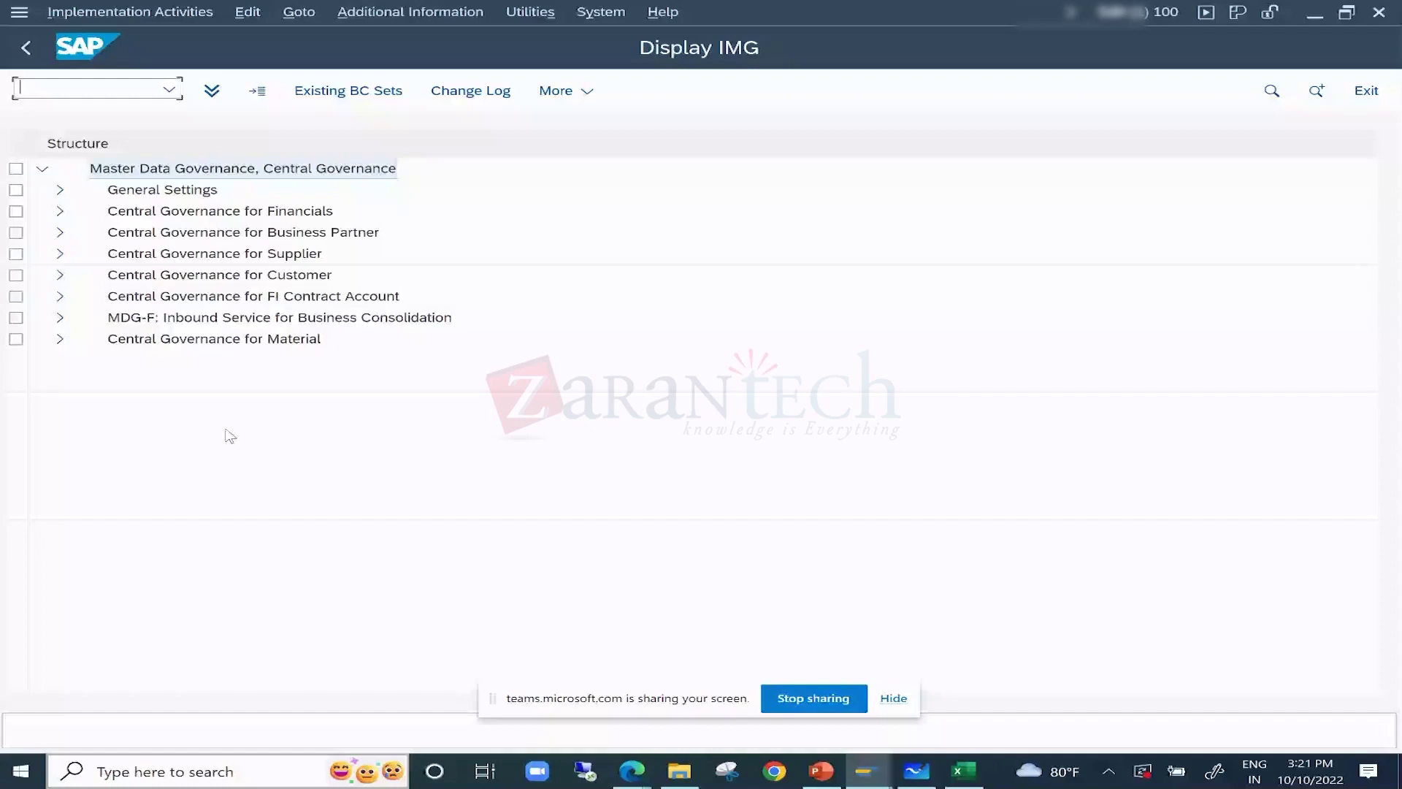
# Step: Expand General Settings, highlight Data Modeling, and switch to the PowerPoint deck
pyautogui.click(60, 191)
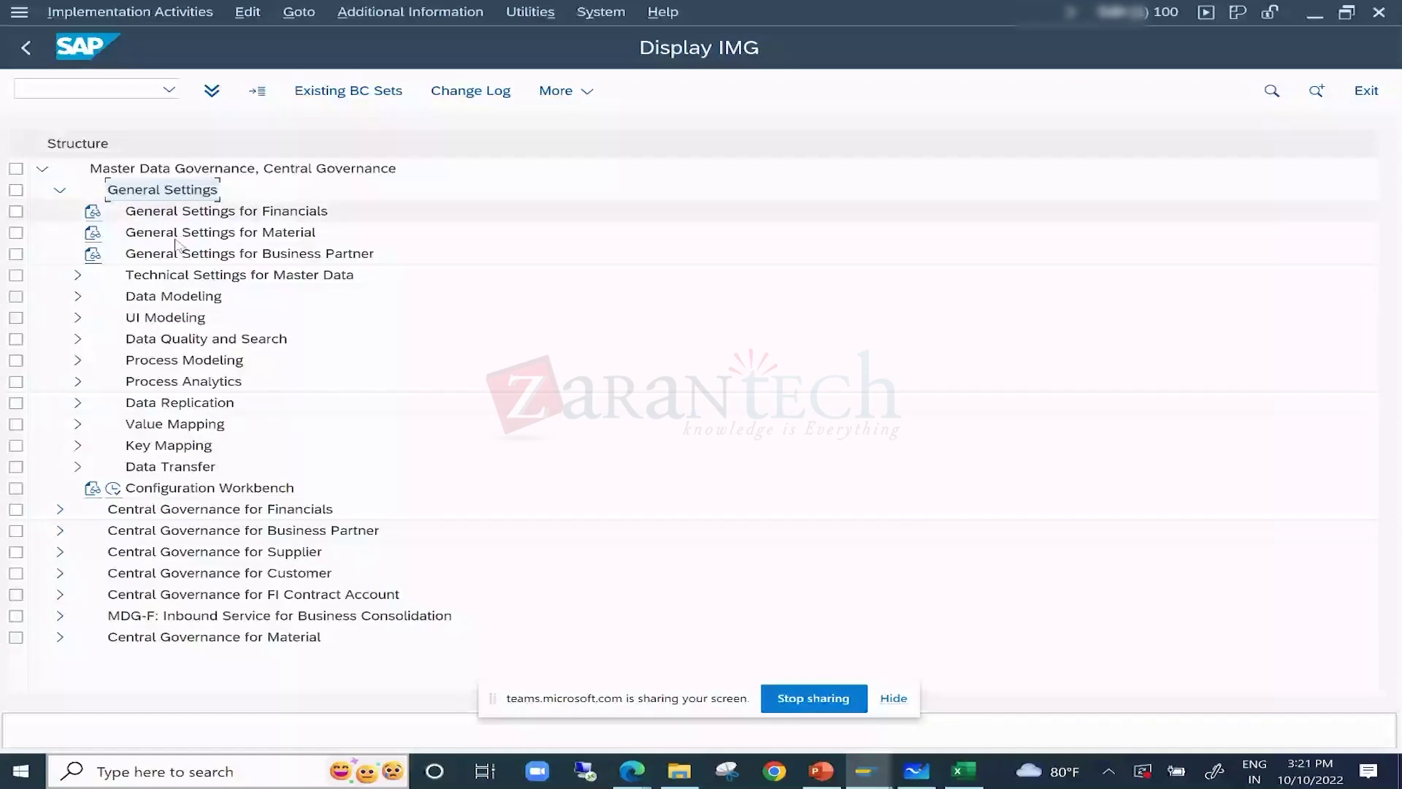
pyautogui.click(173, 296)
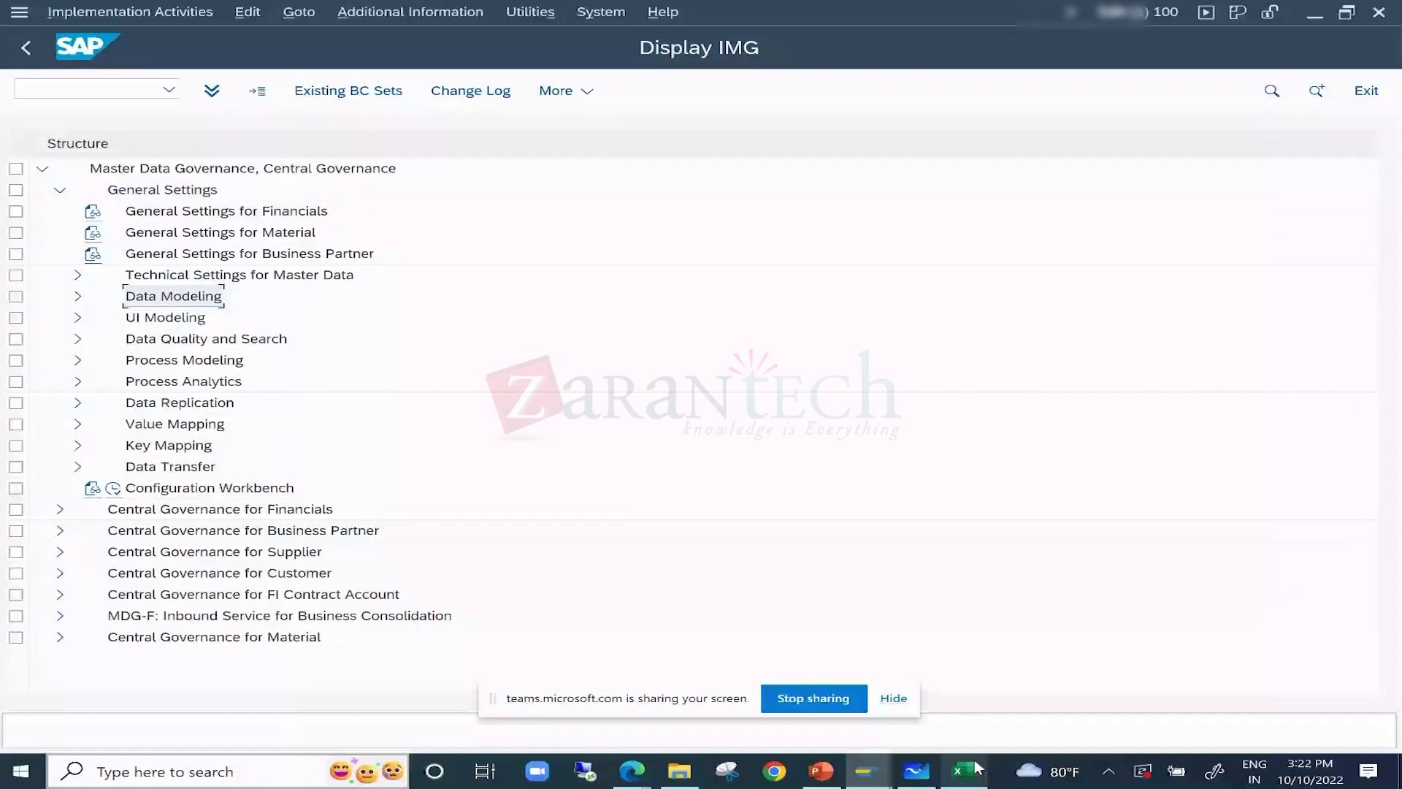
pyautogui.hotkey('alt', 'Tab')
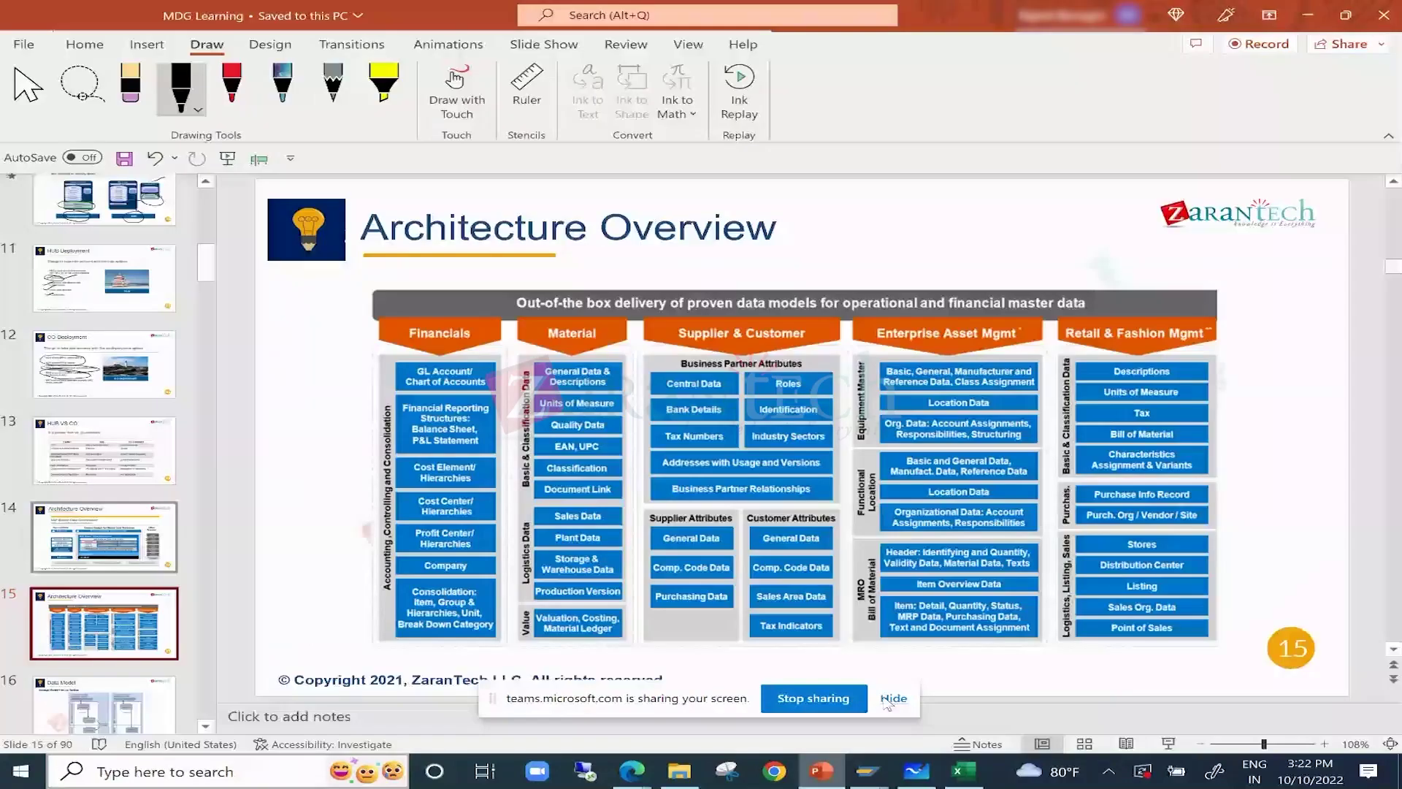
# Step: Show slide 14 on the MDG high-level architecture, then return to SAP GUI
pyautogui.click(103, 531)
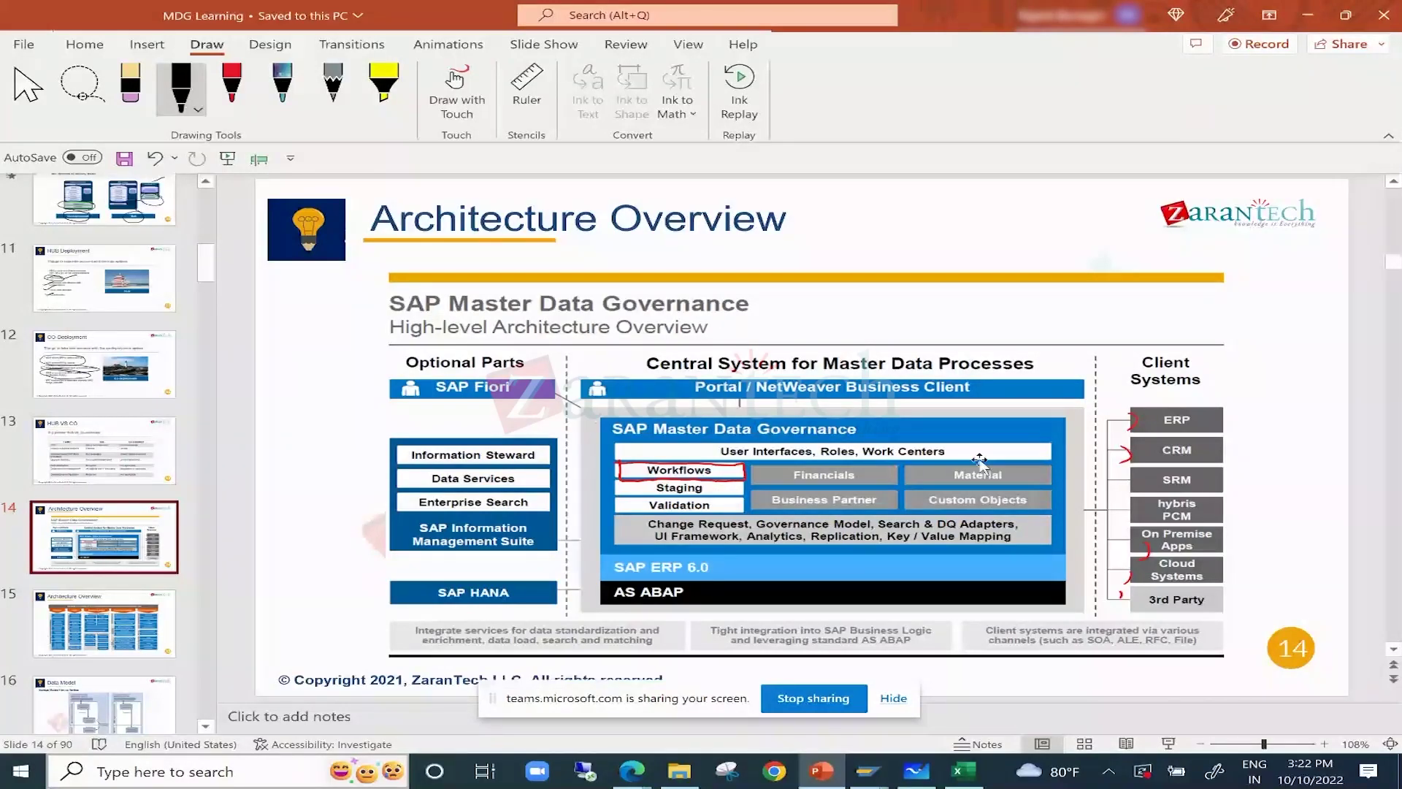
pyautogui.hotkey('alt', 'Tab')
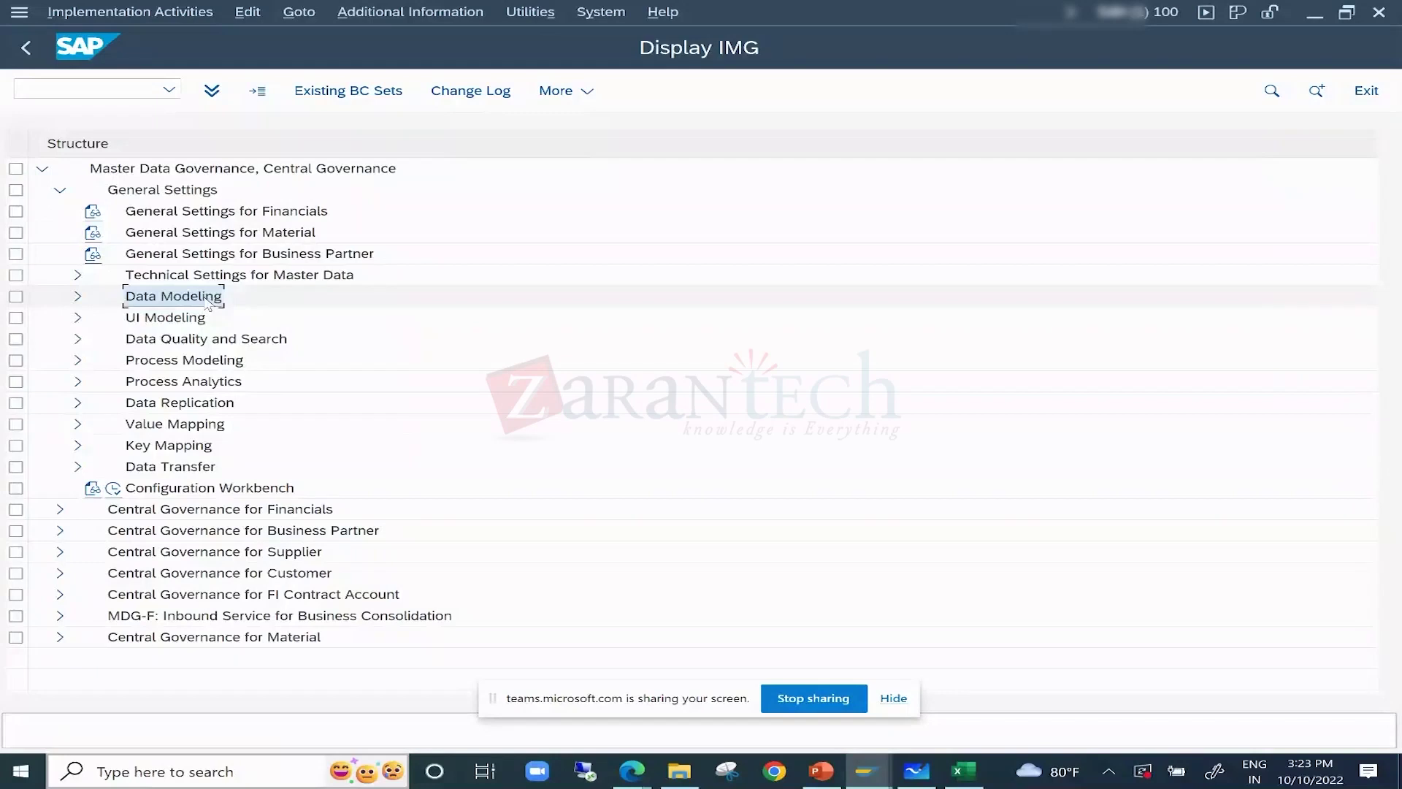
# Step: Point out UI Modeling, Process Modeling, Data Quality and Search, Data Replication, Value Mapping, Key Mapping and Data Transfer
pyautogui.click(173, 319)
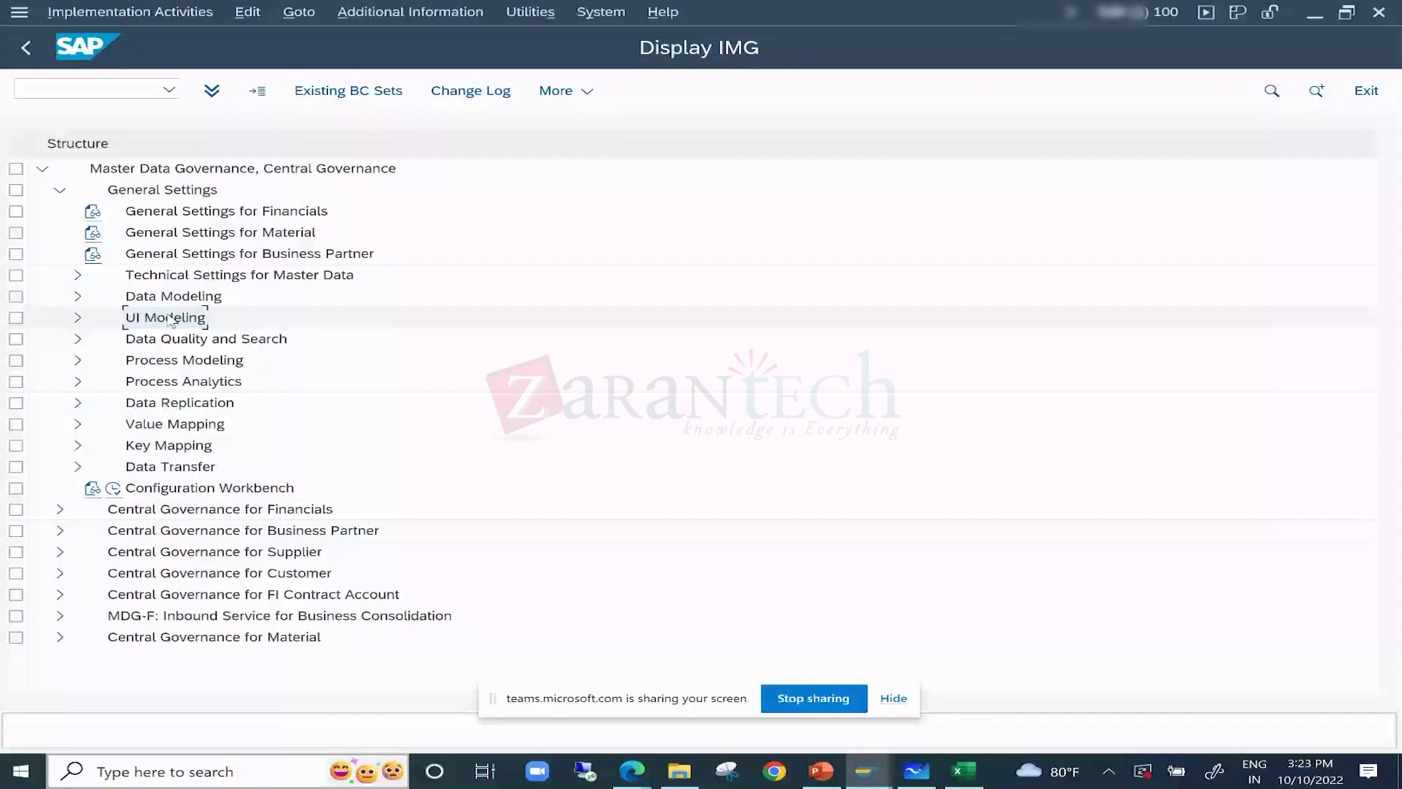
pyautogui.click(155, 365)
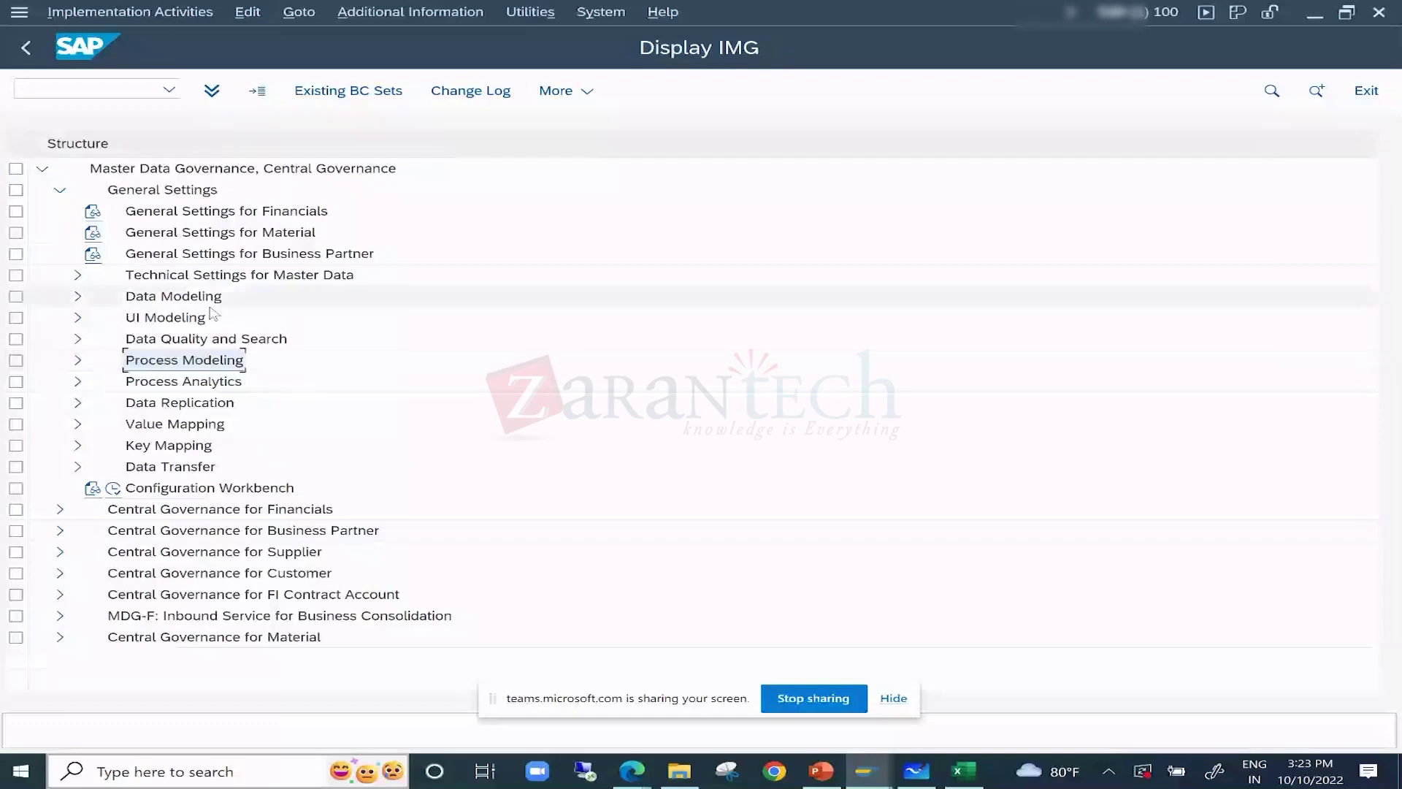
pyautogui.click(201, 342)
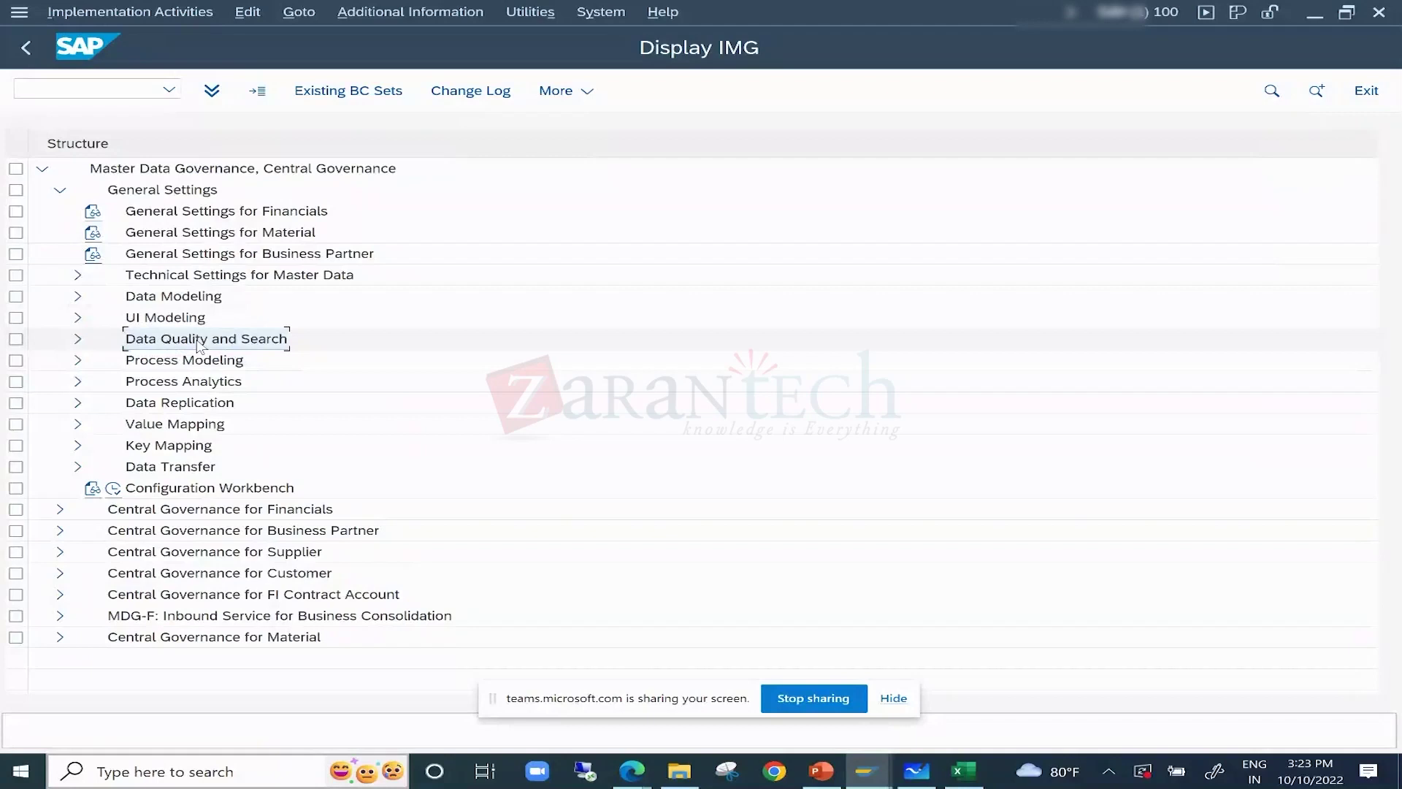
pyautogui.click(187, 408)
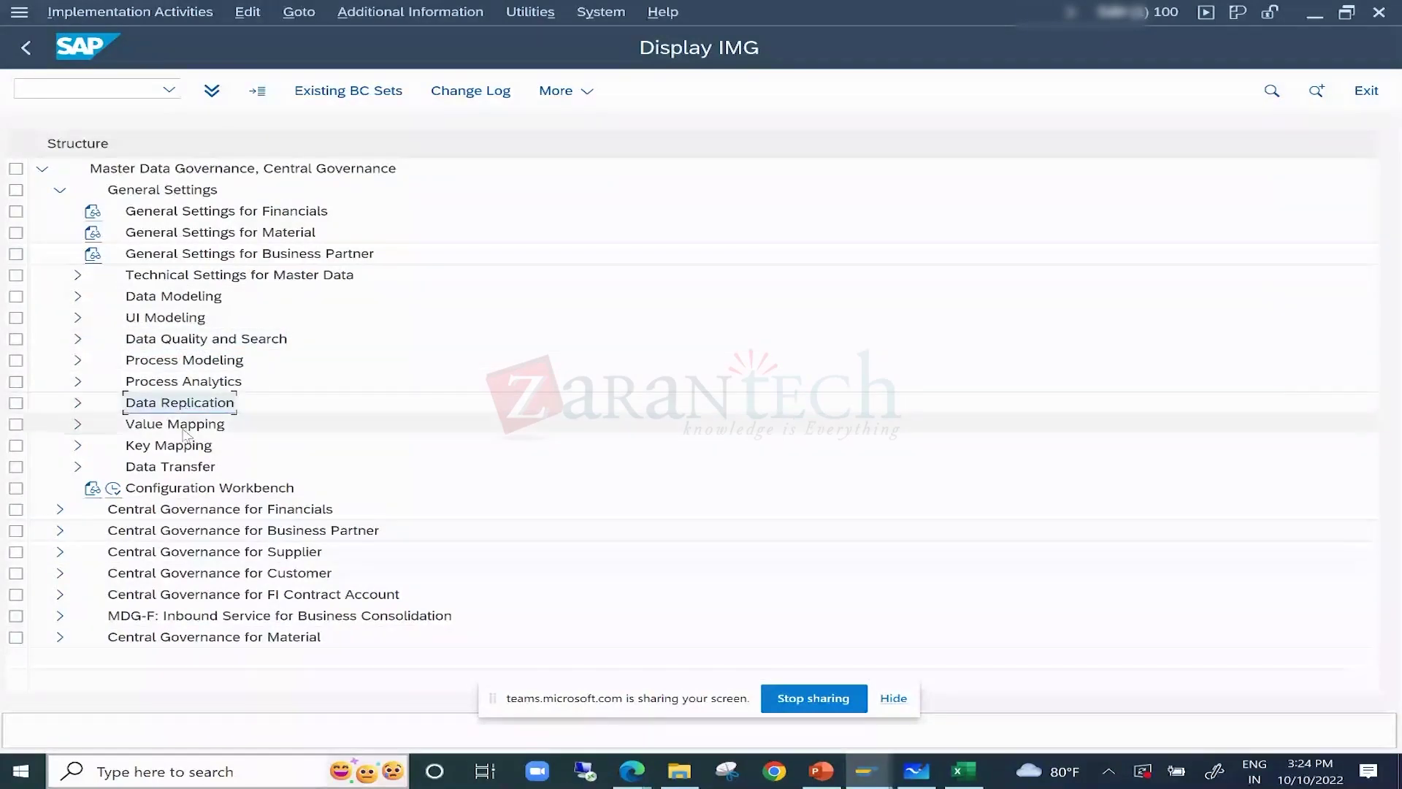
pyautogui.click(186, 431)
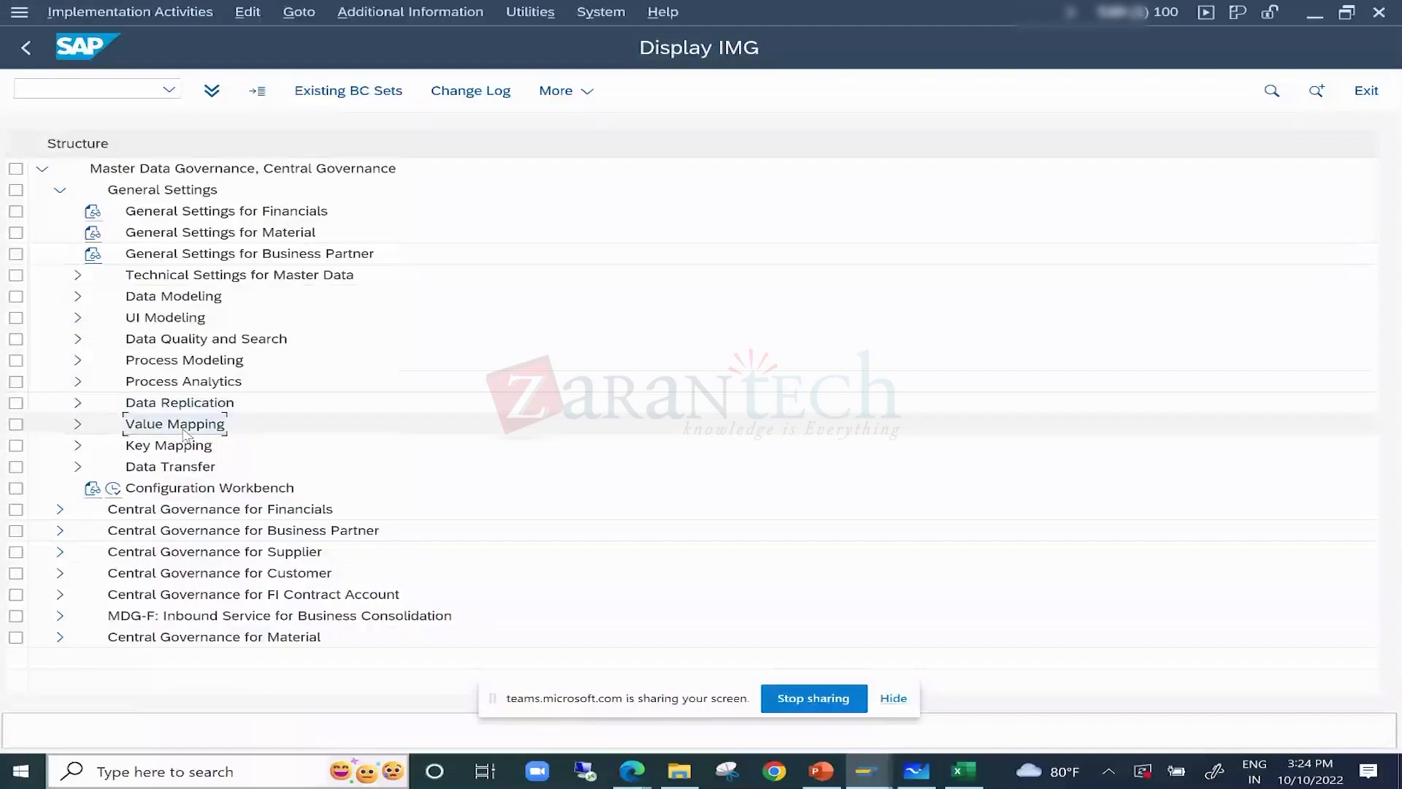
pyautogui.click(177, 450)
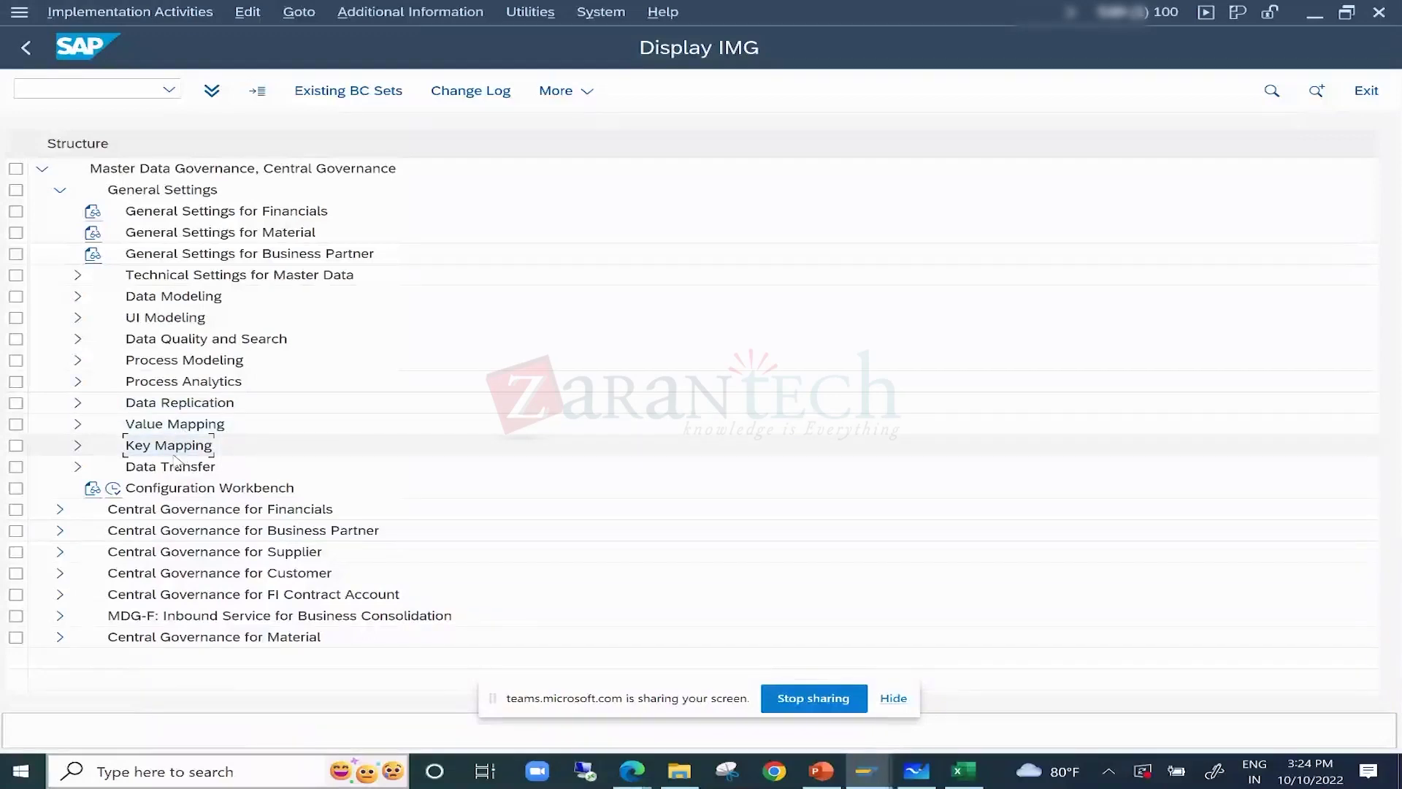
pyautogui.click(171, 471)
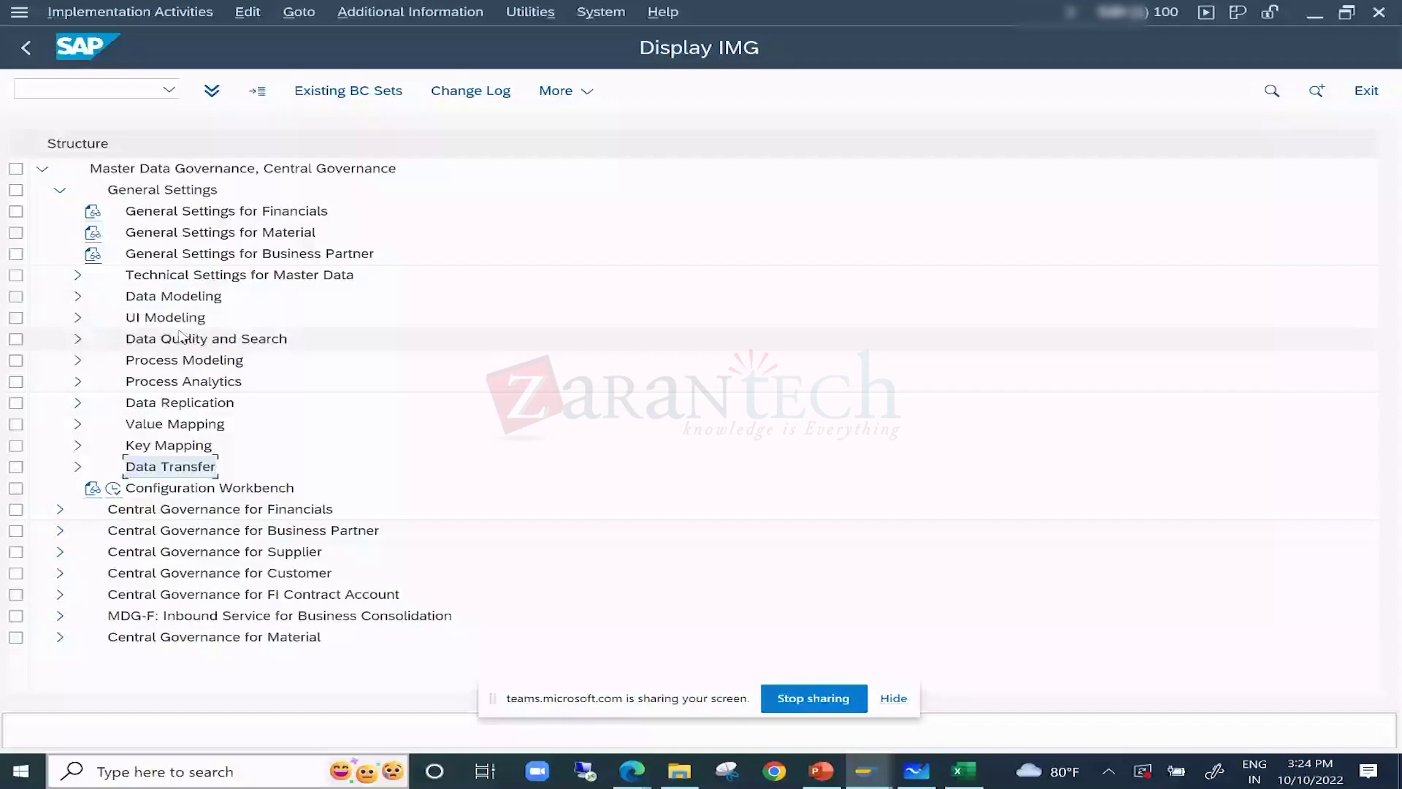
pyautogui.hotkey('alt', 'Tab')
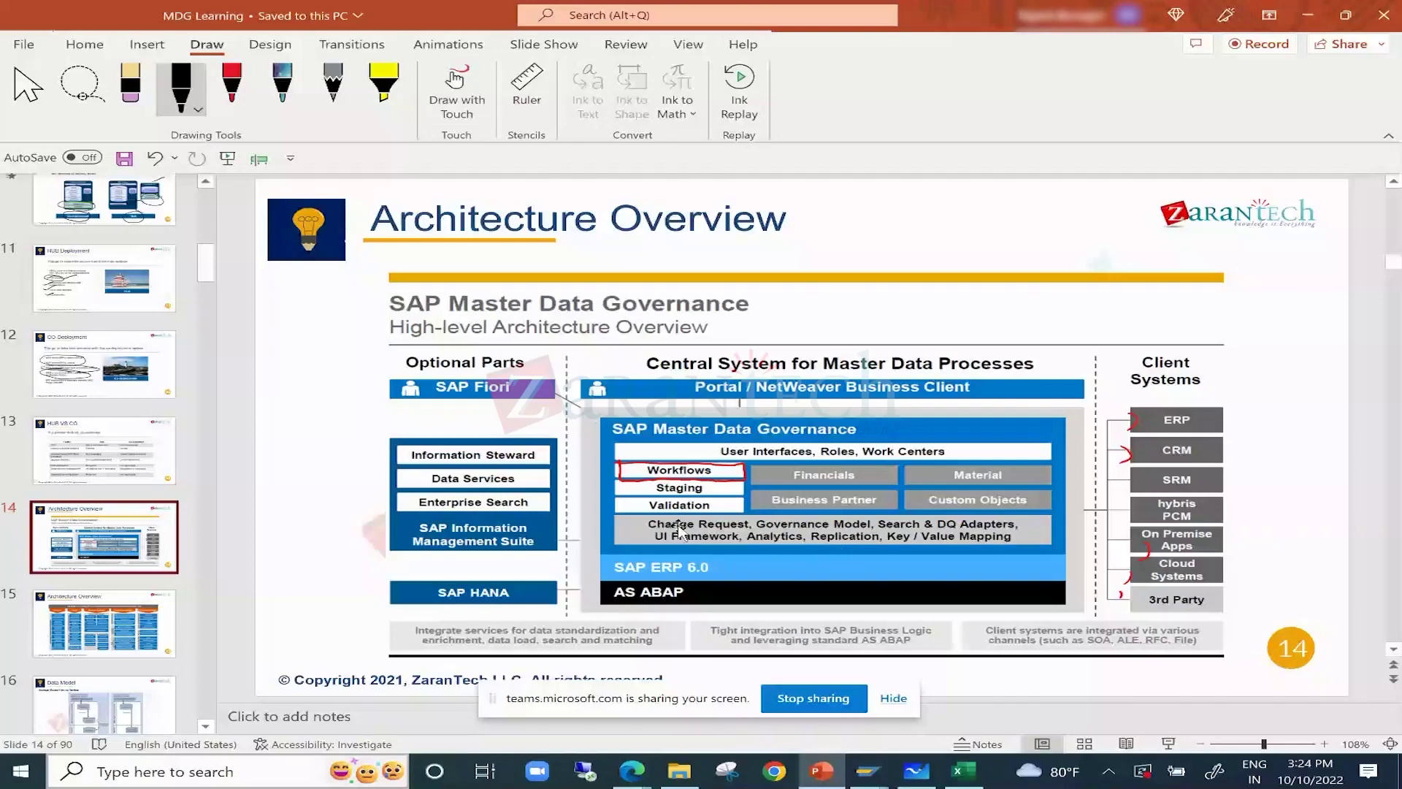
# Step: Switch from the architecture slide back to the SAP implementation guide
pyautogui.hotkey('alt', 'Tab')
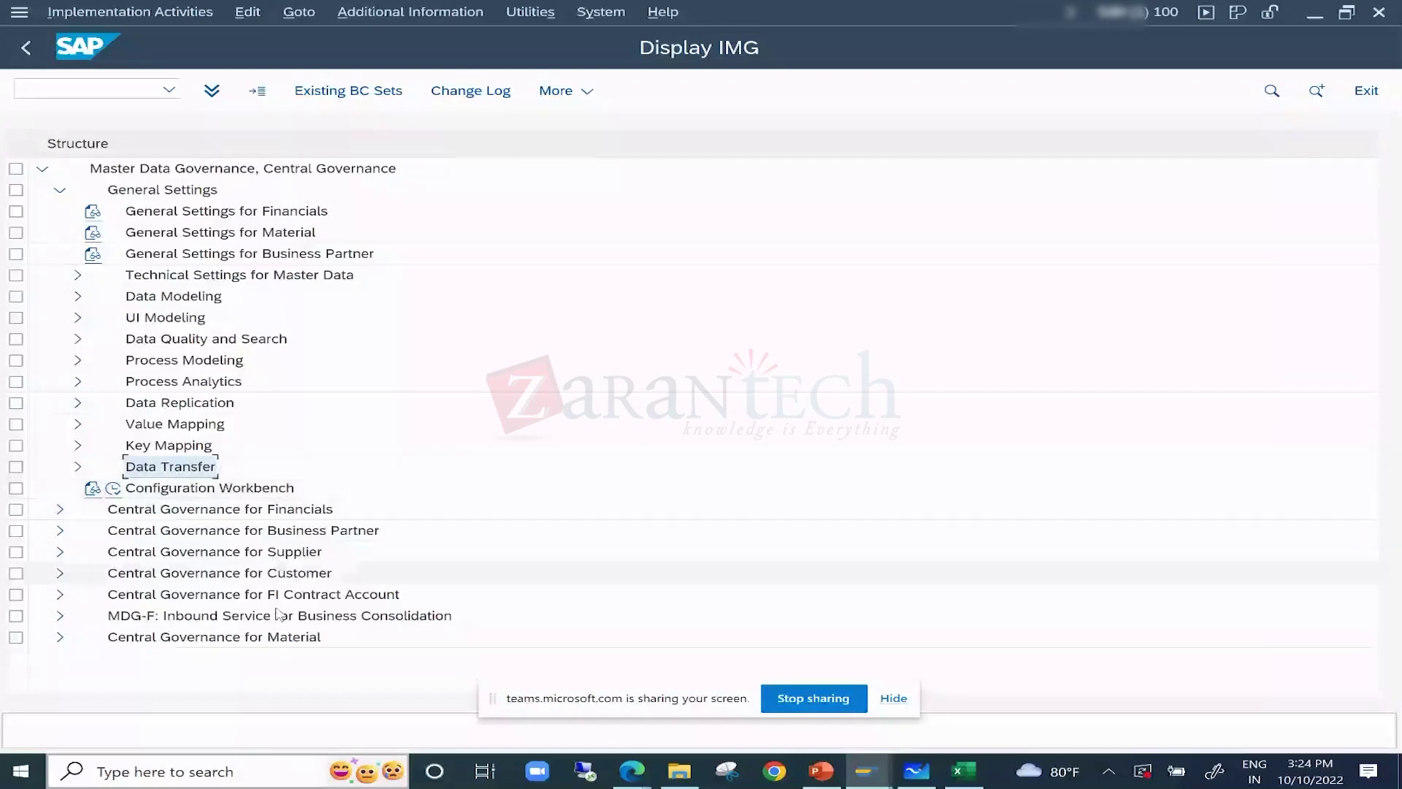
# Step: Point out Central Governance for Material, for FI Contract Account, and the General Settings area
pyautogui.click(279, 638)
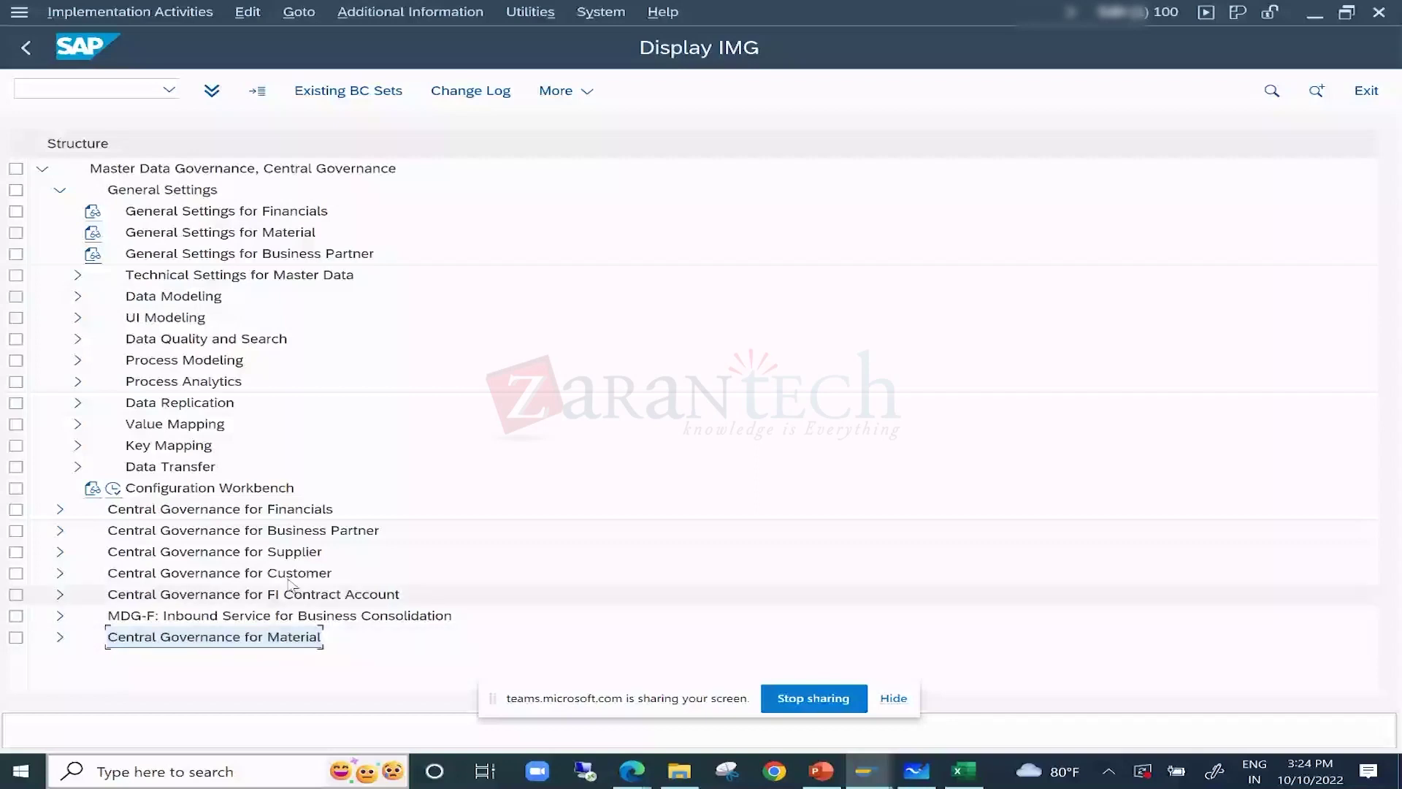
pyautogui.click(291, 590)
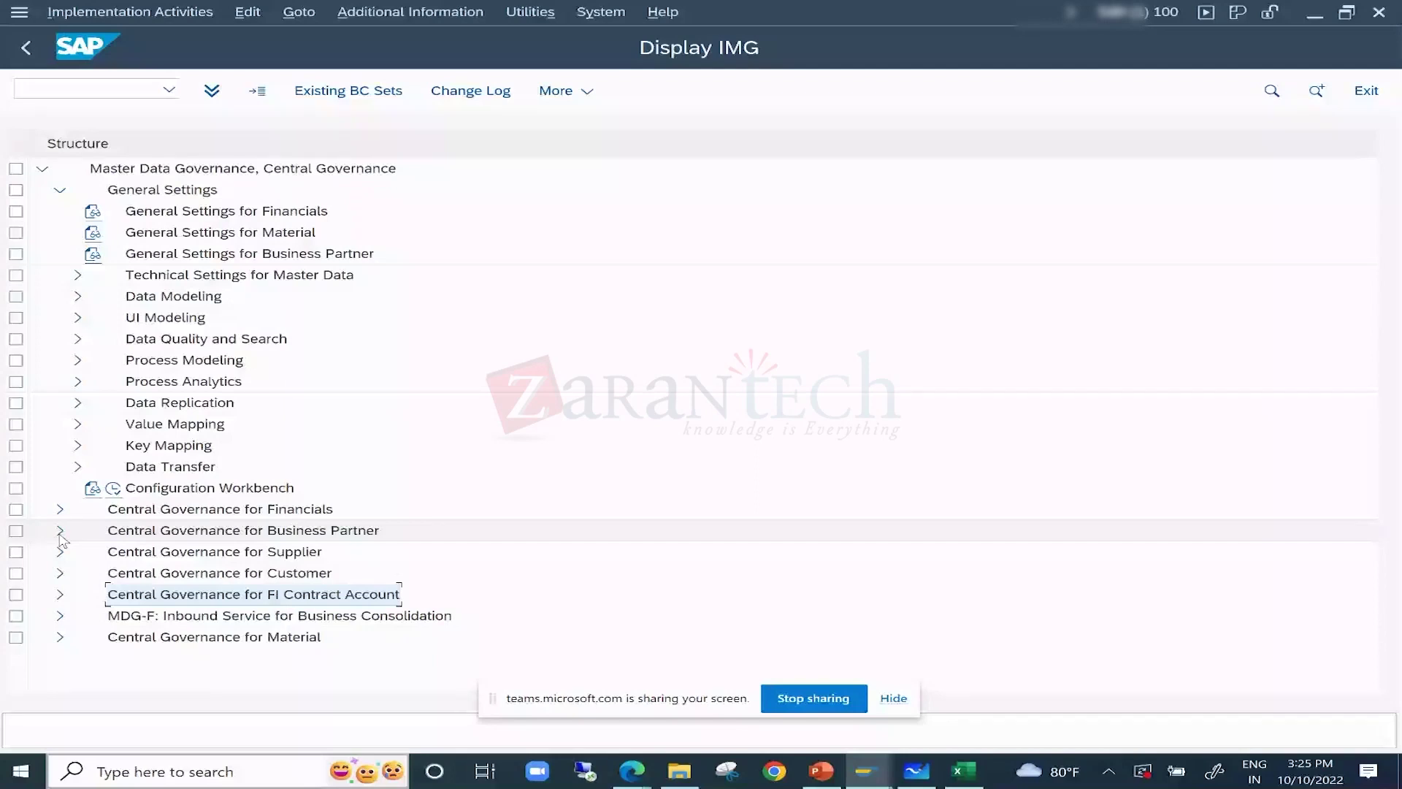
pyautogui.click(151, 192)
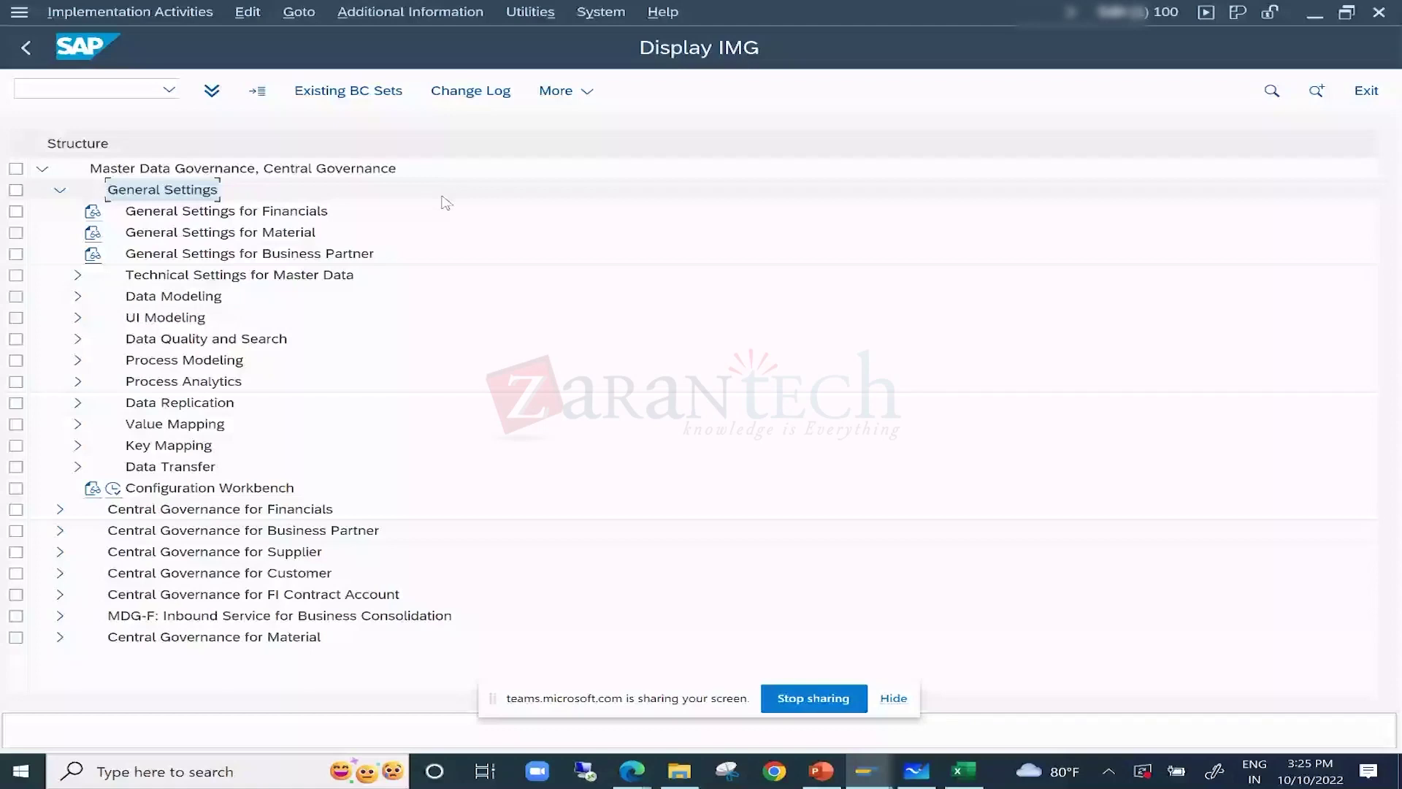
# Step: Enter /n to leave the guide for the SAP Easy Access menu
pyautogui.click(66, 89)
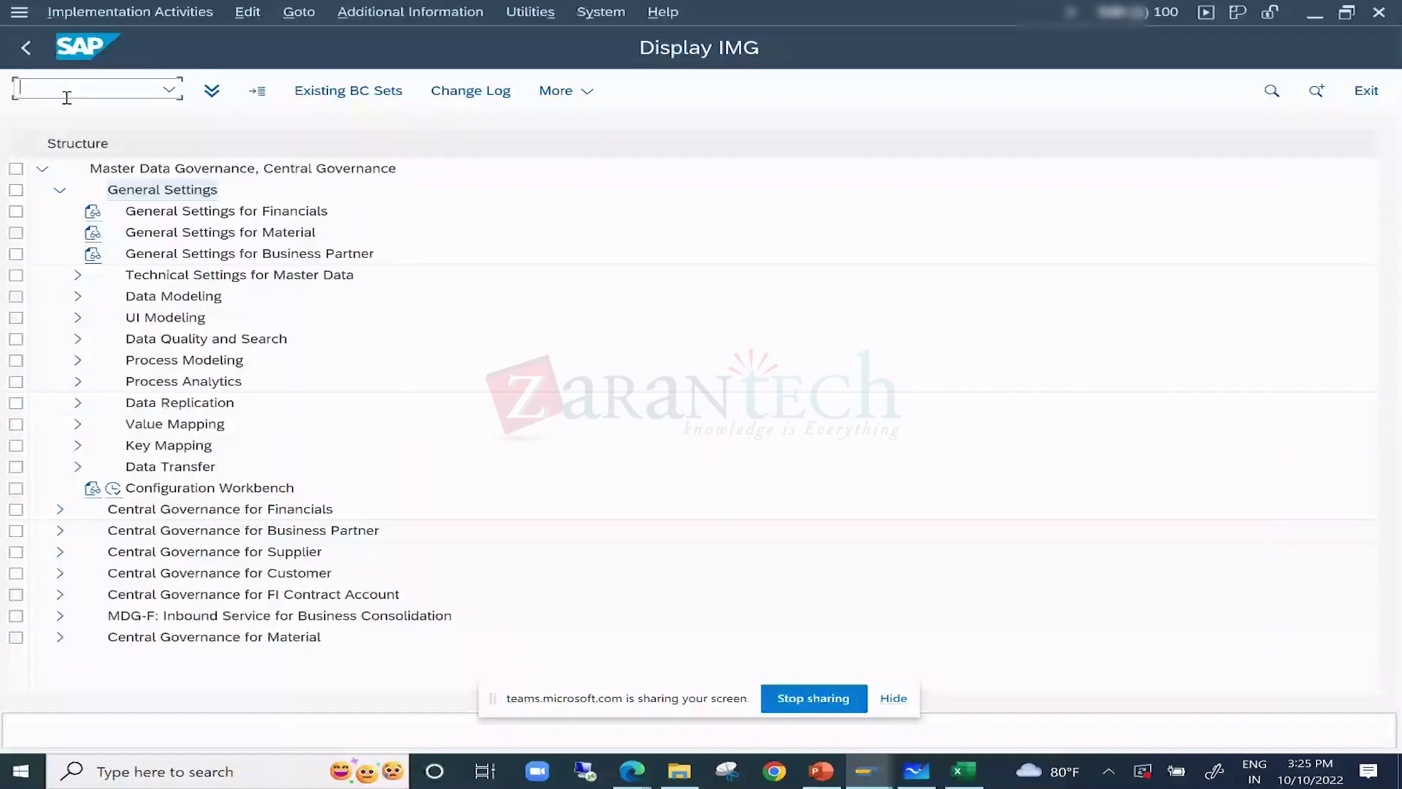
pyautogui.write('/n')
pyautogui.press('Return')
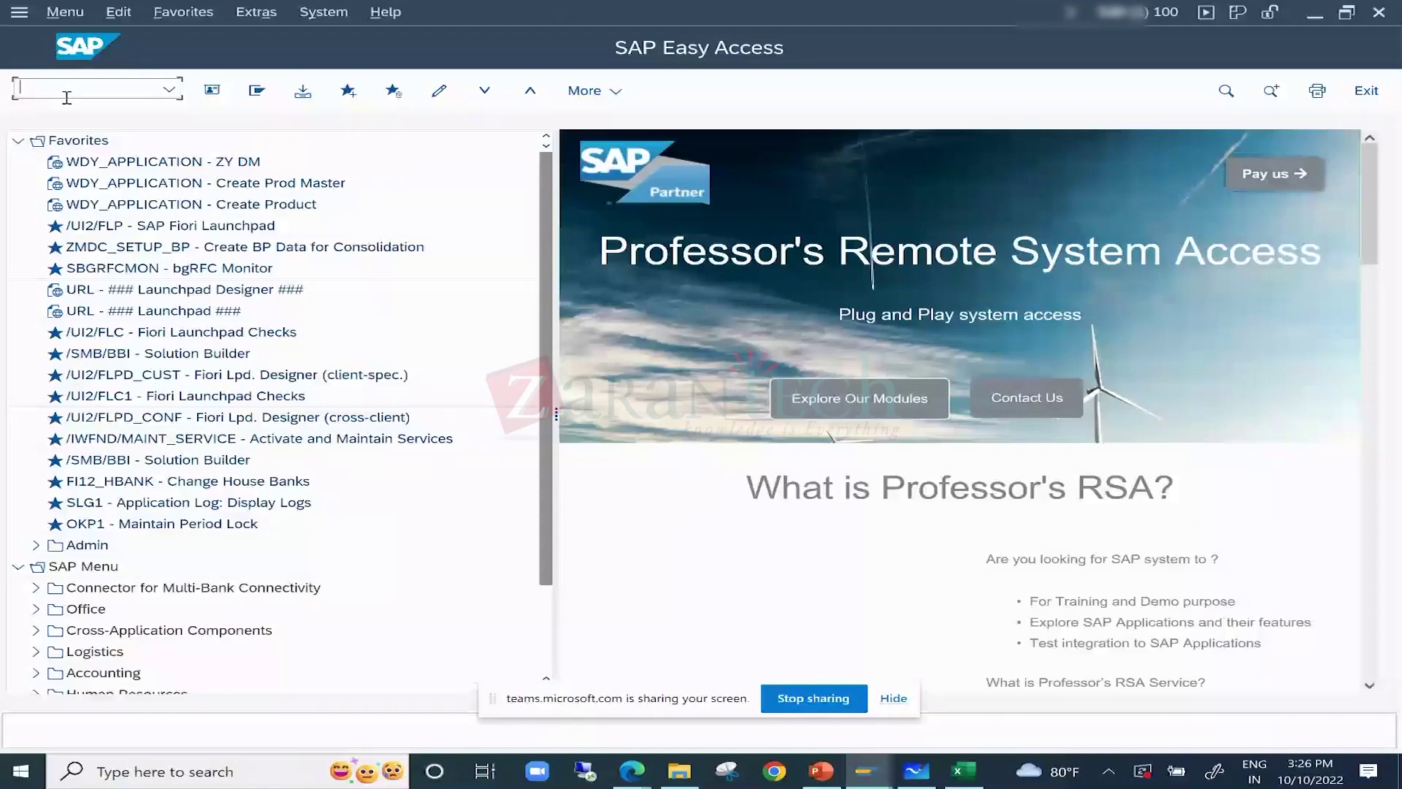
# Step: Run transaction NWBC to open the NetWeaver Business Client logon page in the browser
pyautogui.write('NWBC')
pyautogui.press('Return')
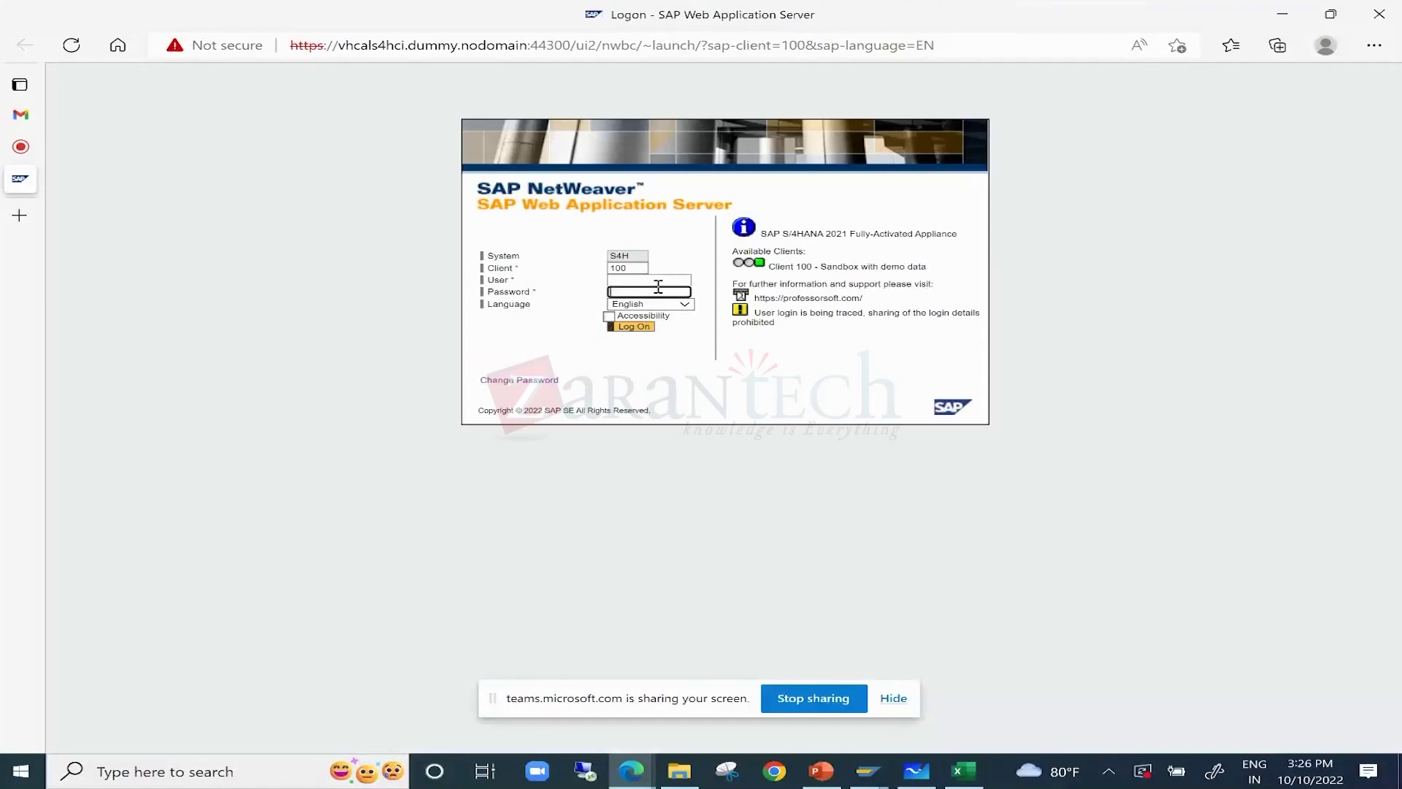
# Step: Log on to client 100 with the MDG user name and password, then pick the full cockpit
pyautogui.click(651, 281)
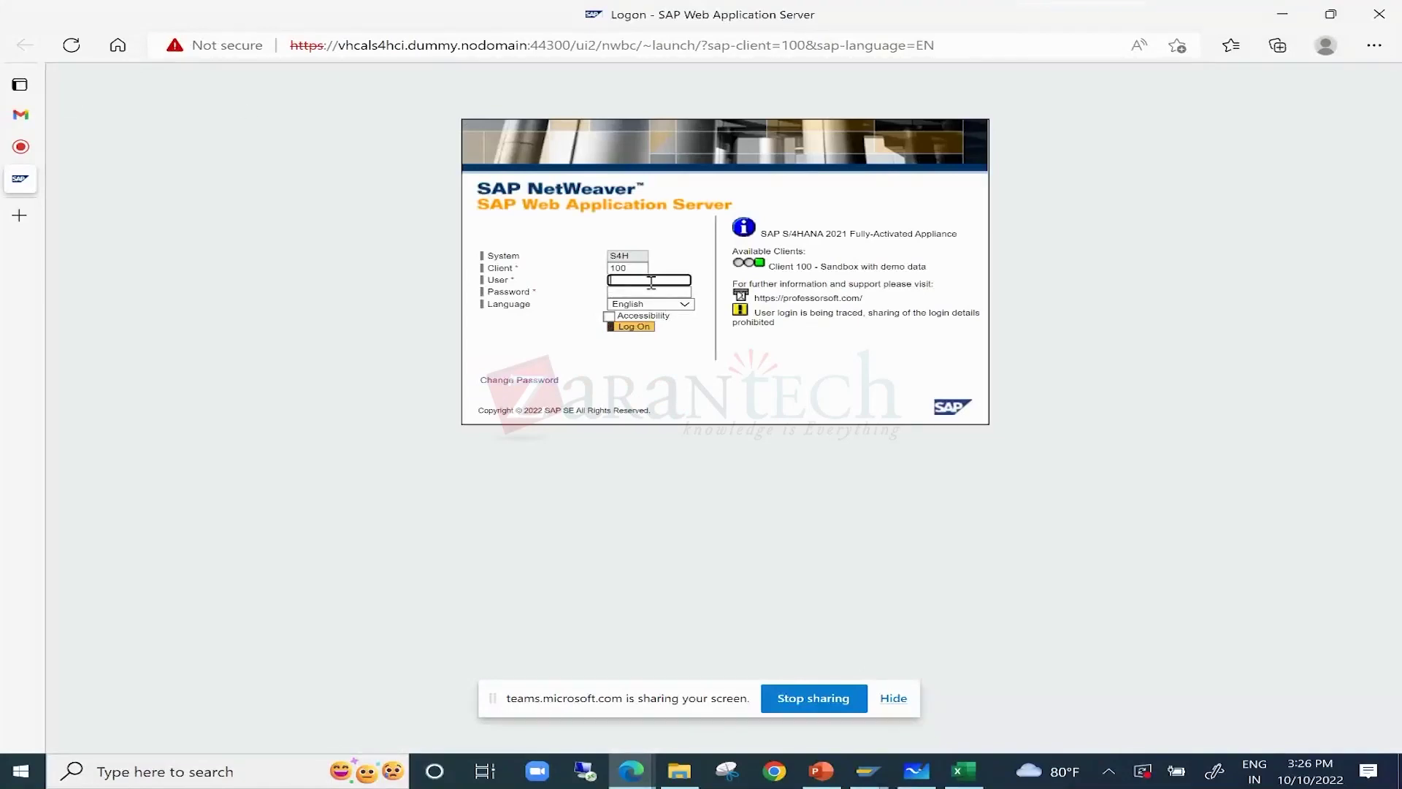
pyautogui.write('s4h_mdg0')
pyautogui.press('Tab')
pyautogui.write('•••••••')
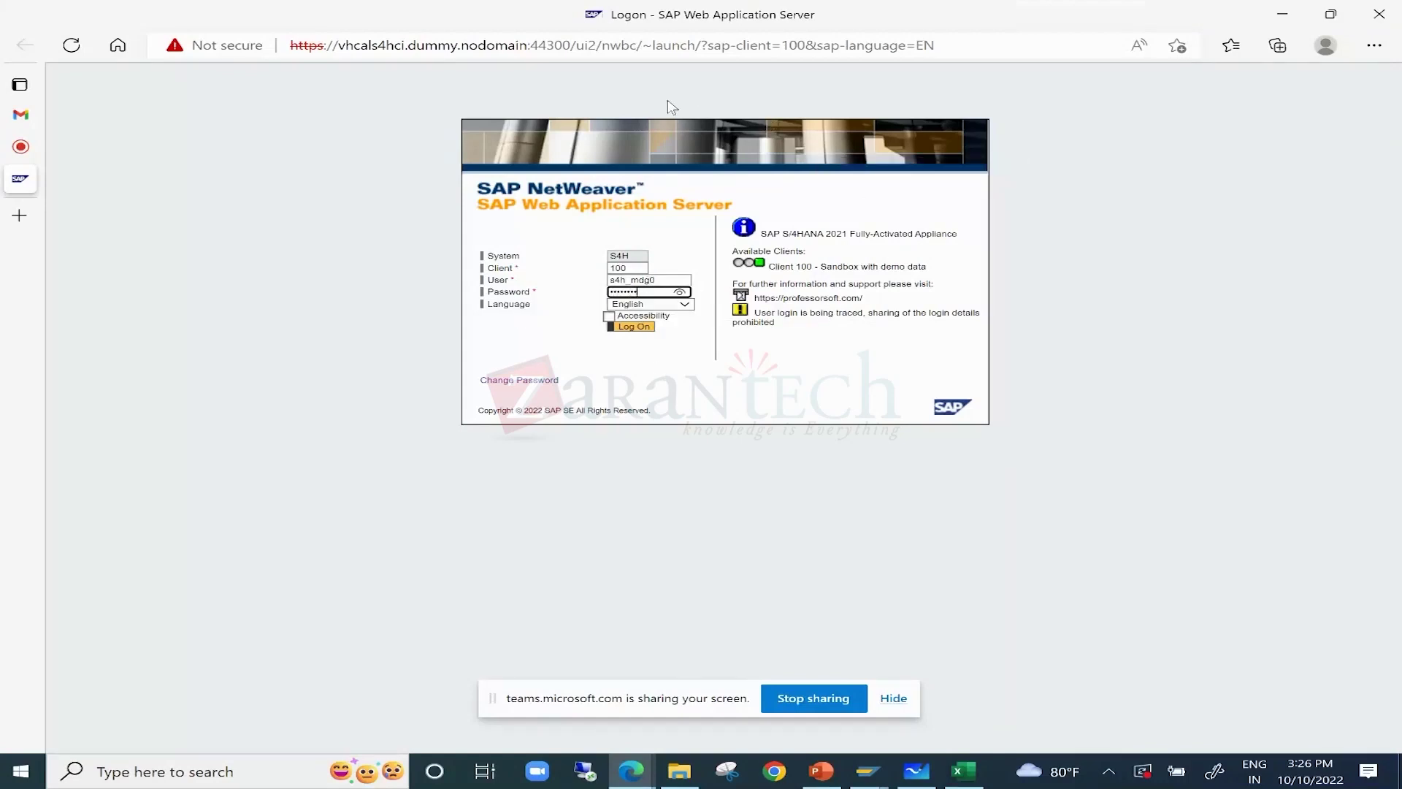
pyautogui.click(631, 326)
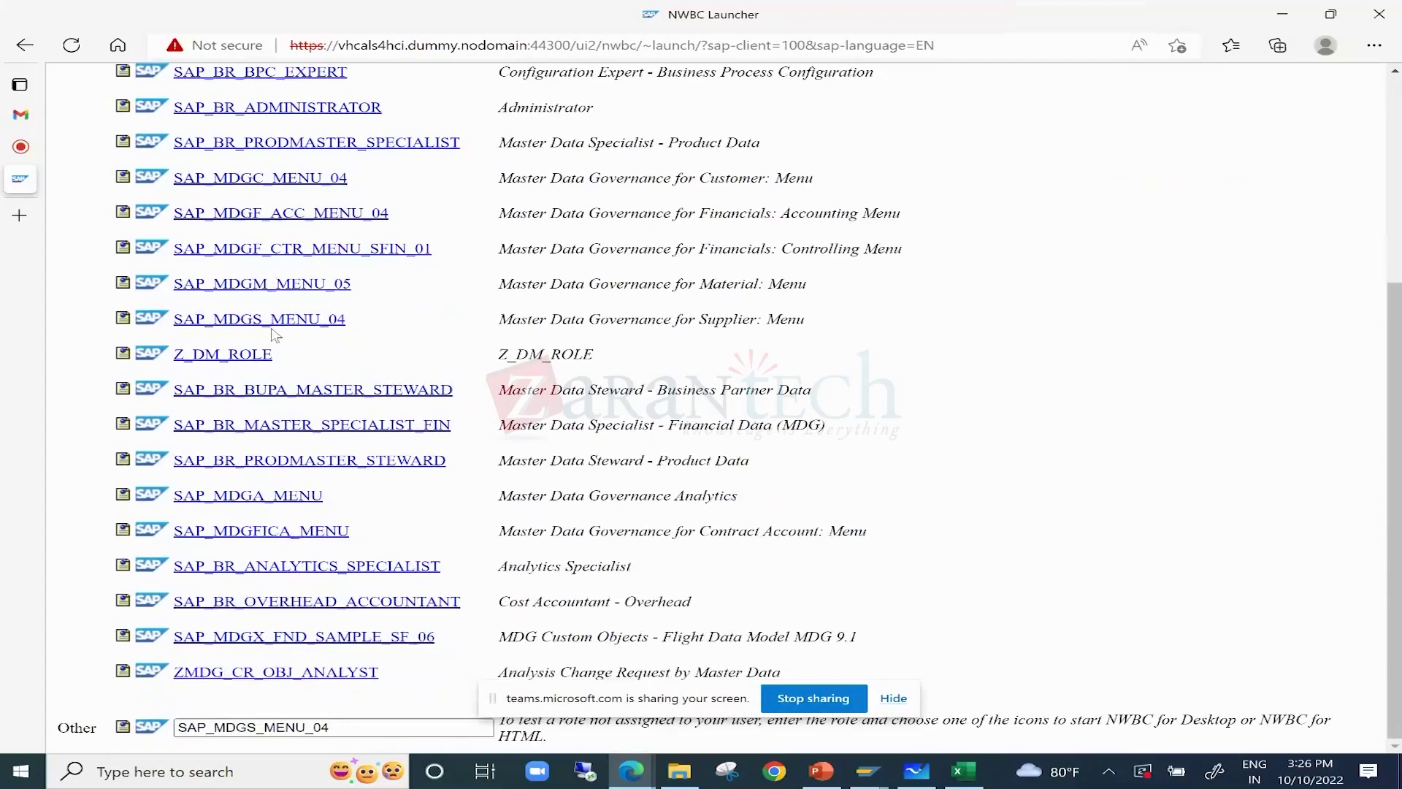
pyautogui.scroll(5, 281, 349)
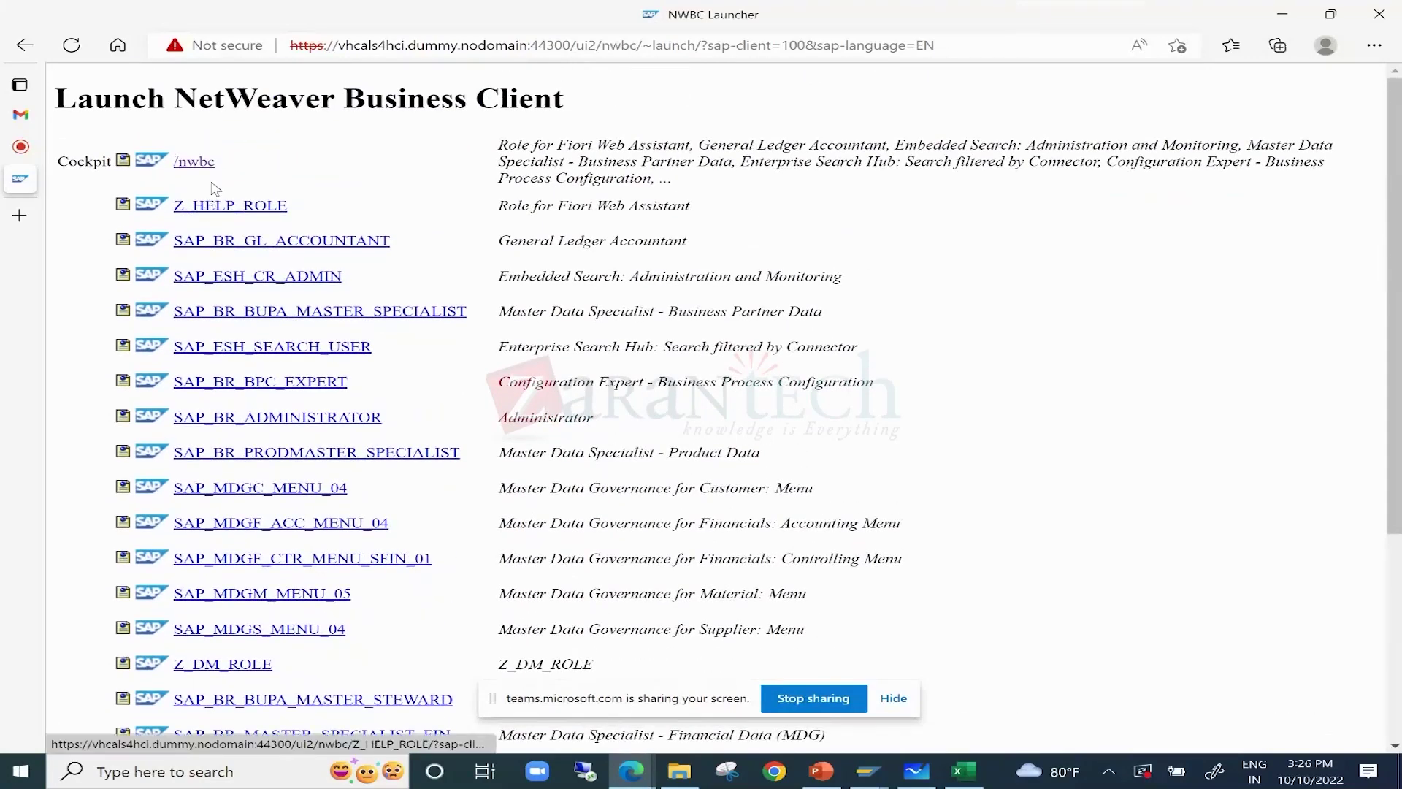
pyautogui.click(182, 168)
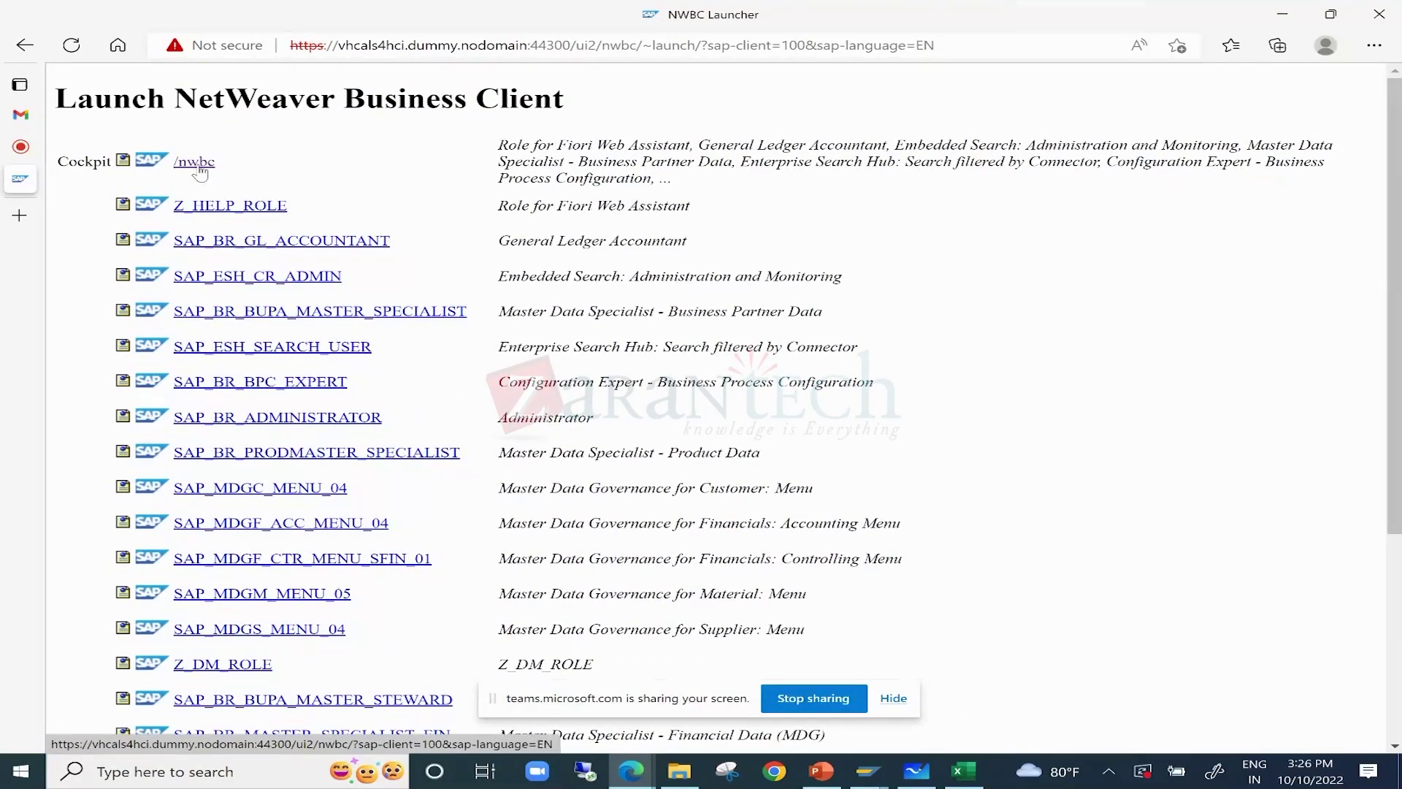
# Step: Open the /nwbc cockpit's Material Governance homepage and scroll through its change request functions
pyautogui.click(198, 167)
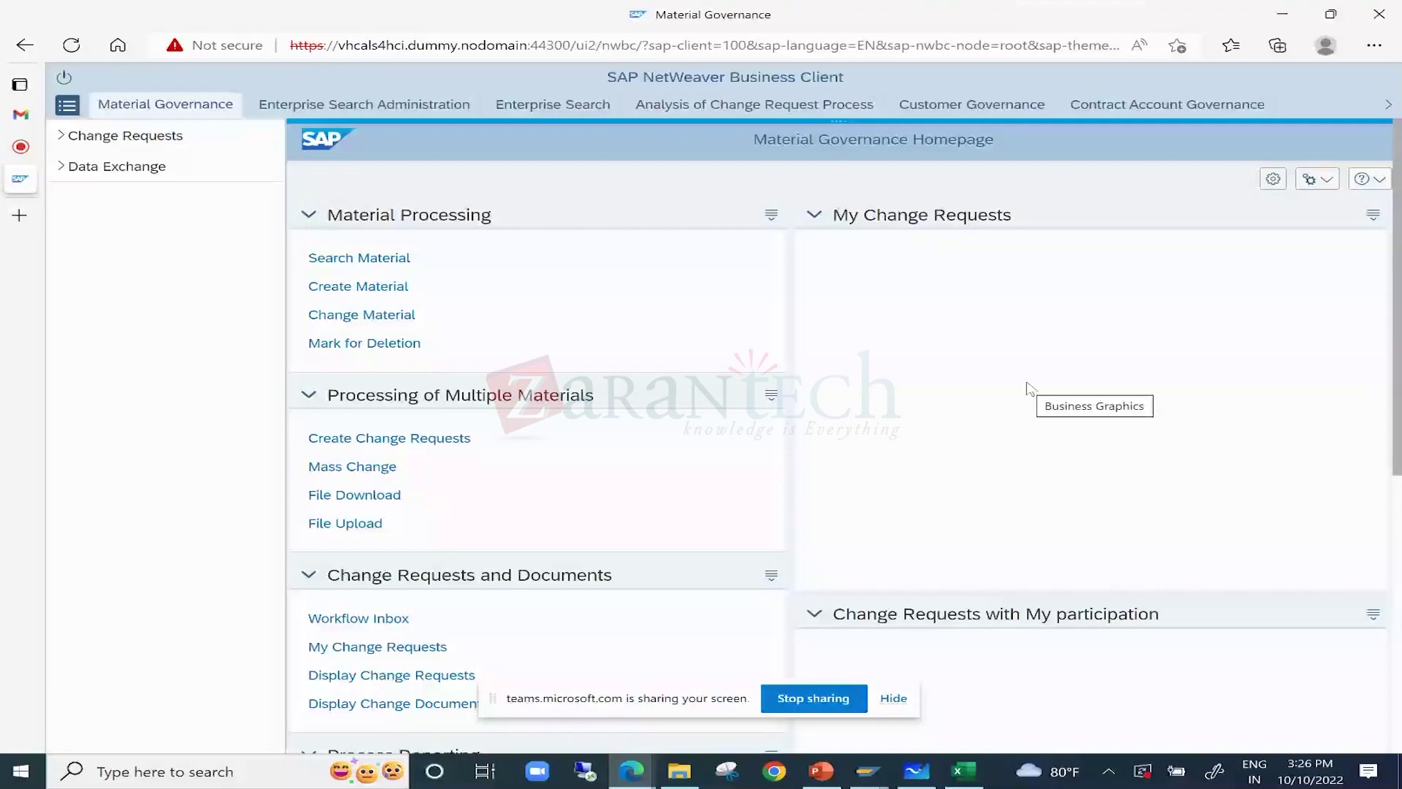
pyautogui.click(146, 112)
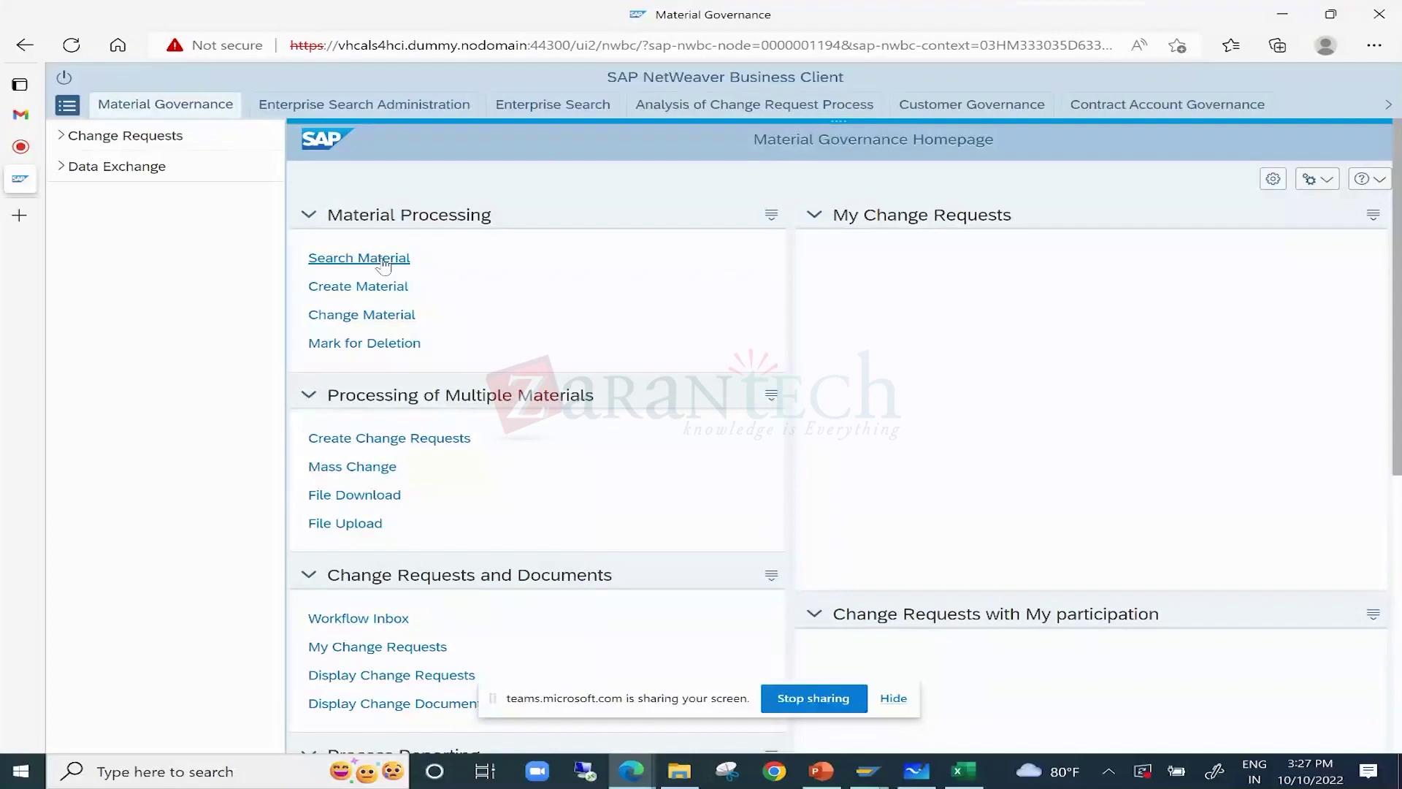
pyautogui.scroll(-2, 445, 441)
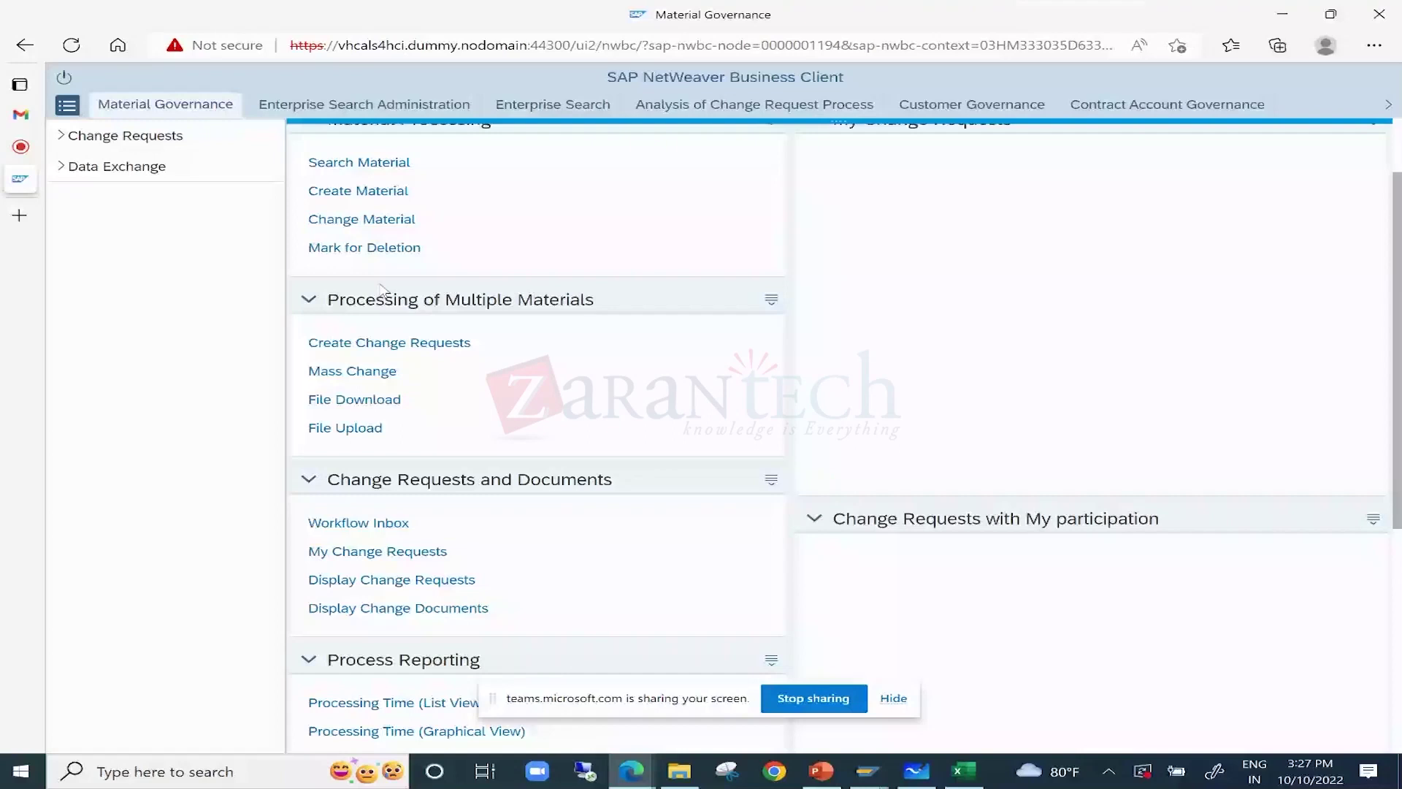
pyautogui.scroll(2, 328, 285)
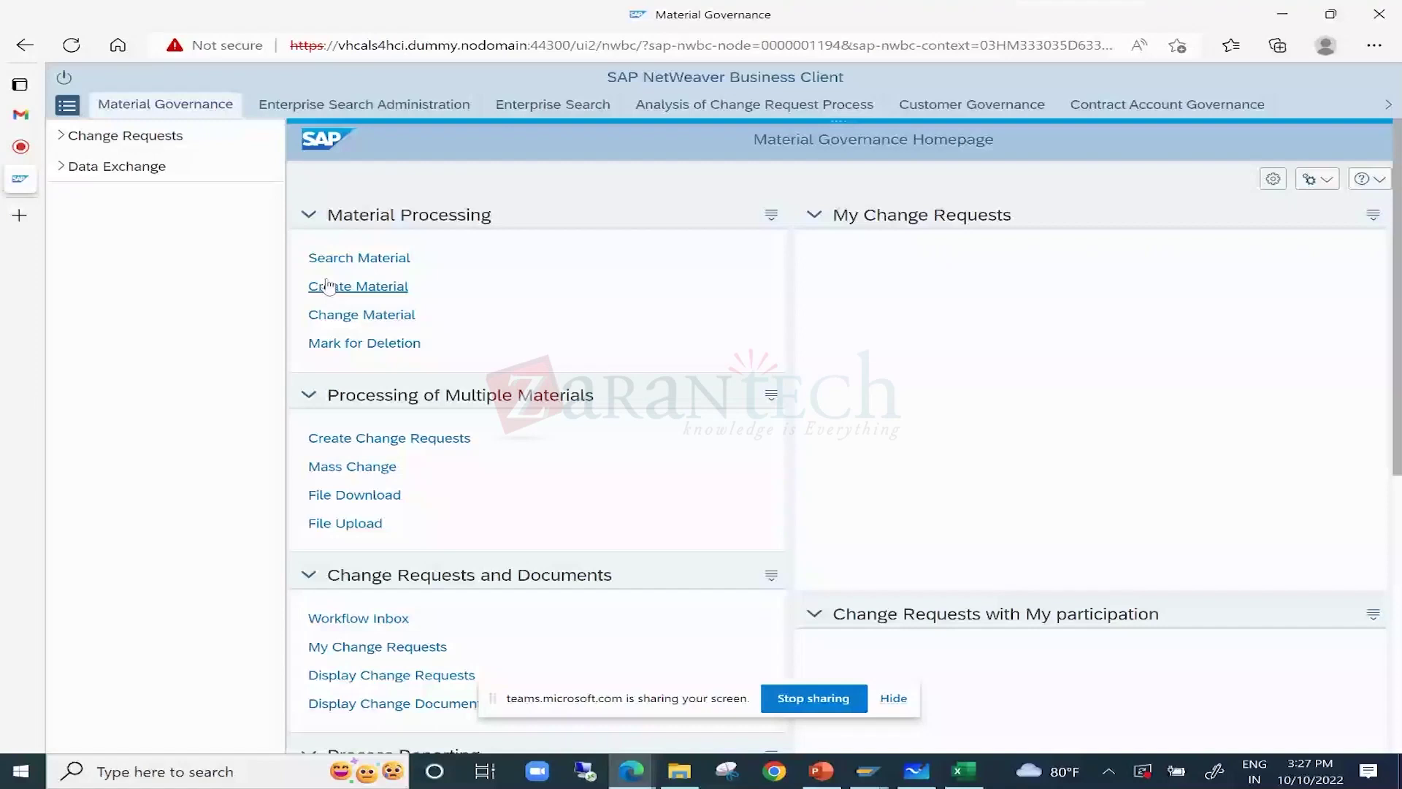
pyautogui.scroll(-4, 407, 252)
pyautogui.scroll(1, 350, 278)
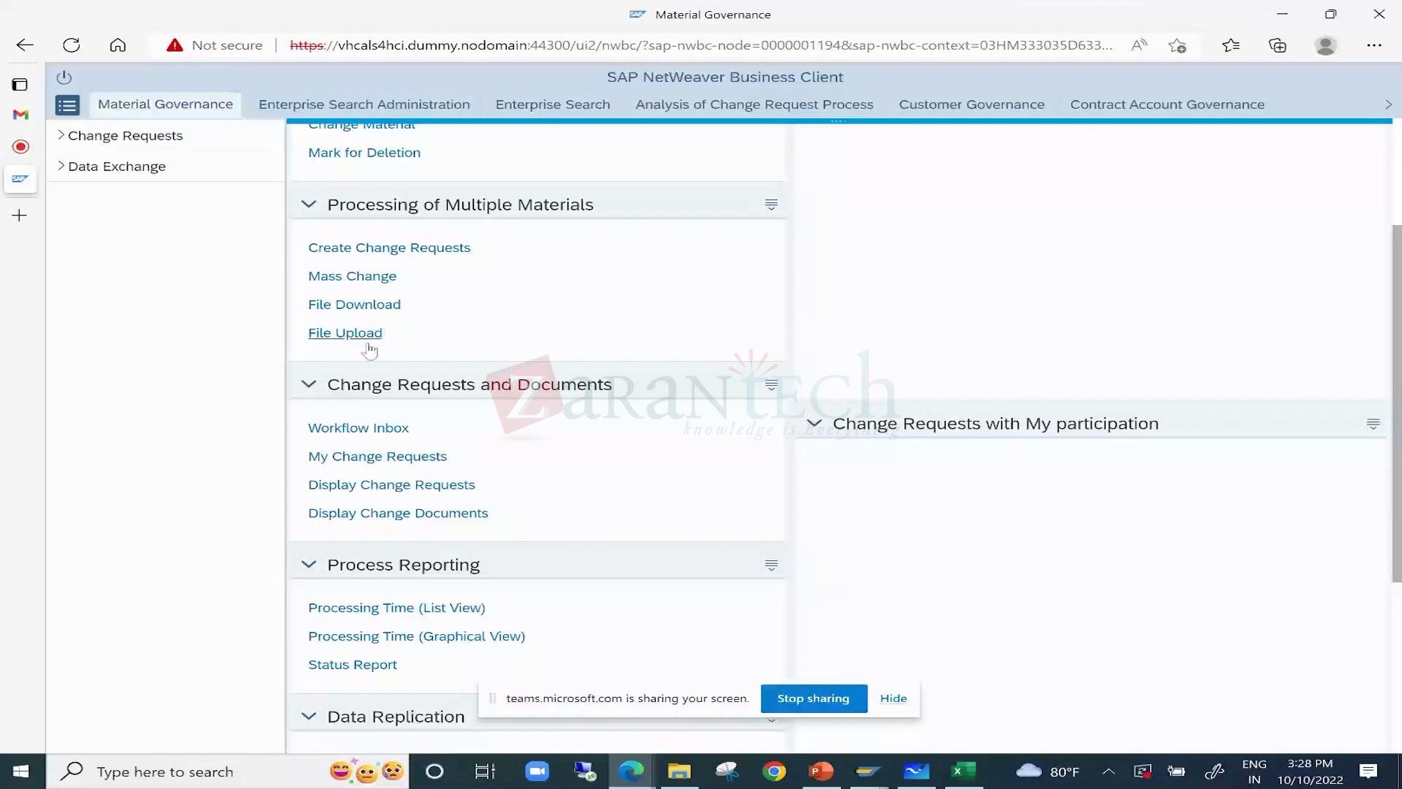
pyautogui.scroll(-1, 369, 351)
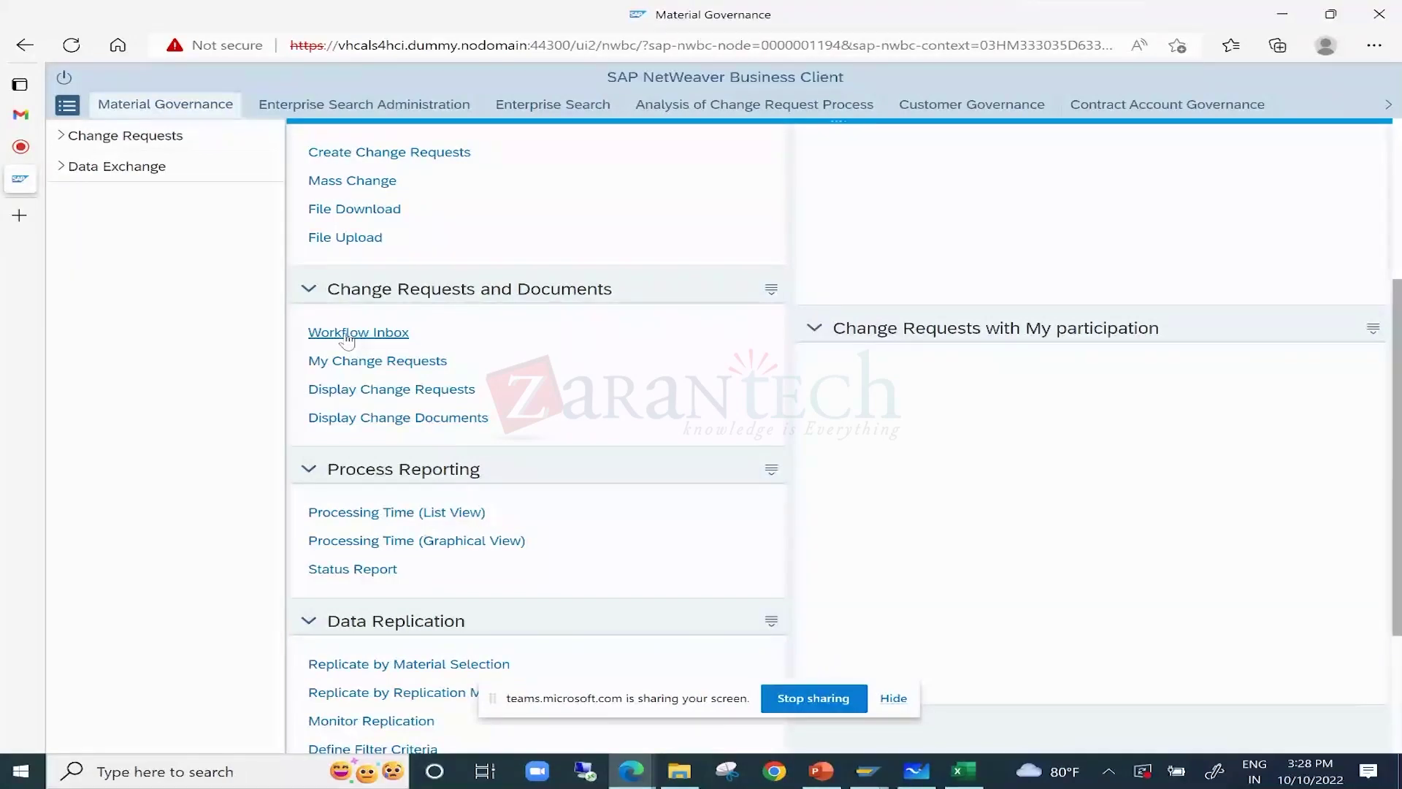
pyautogui.click(821, 771)
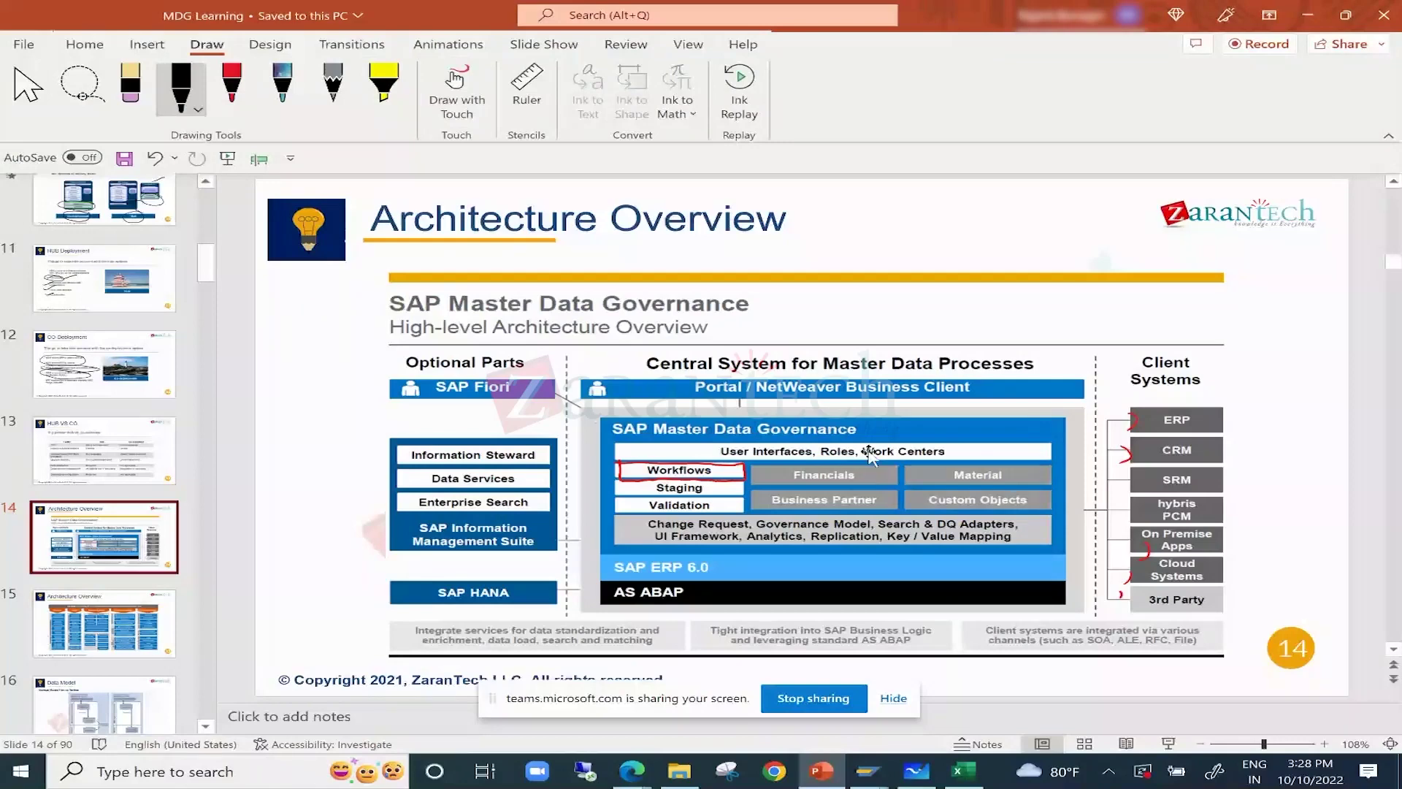
# Step: Switch from the Architecture Overview slide back to the Material Governance homepage in Edge
pyautogui.hotkey('alt', 'Tab')
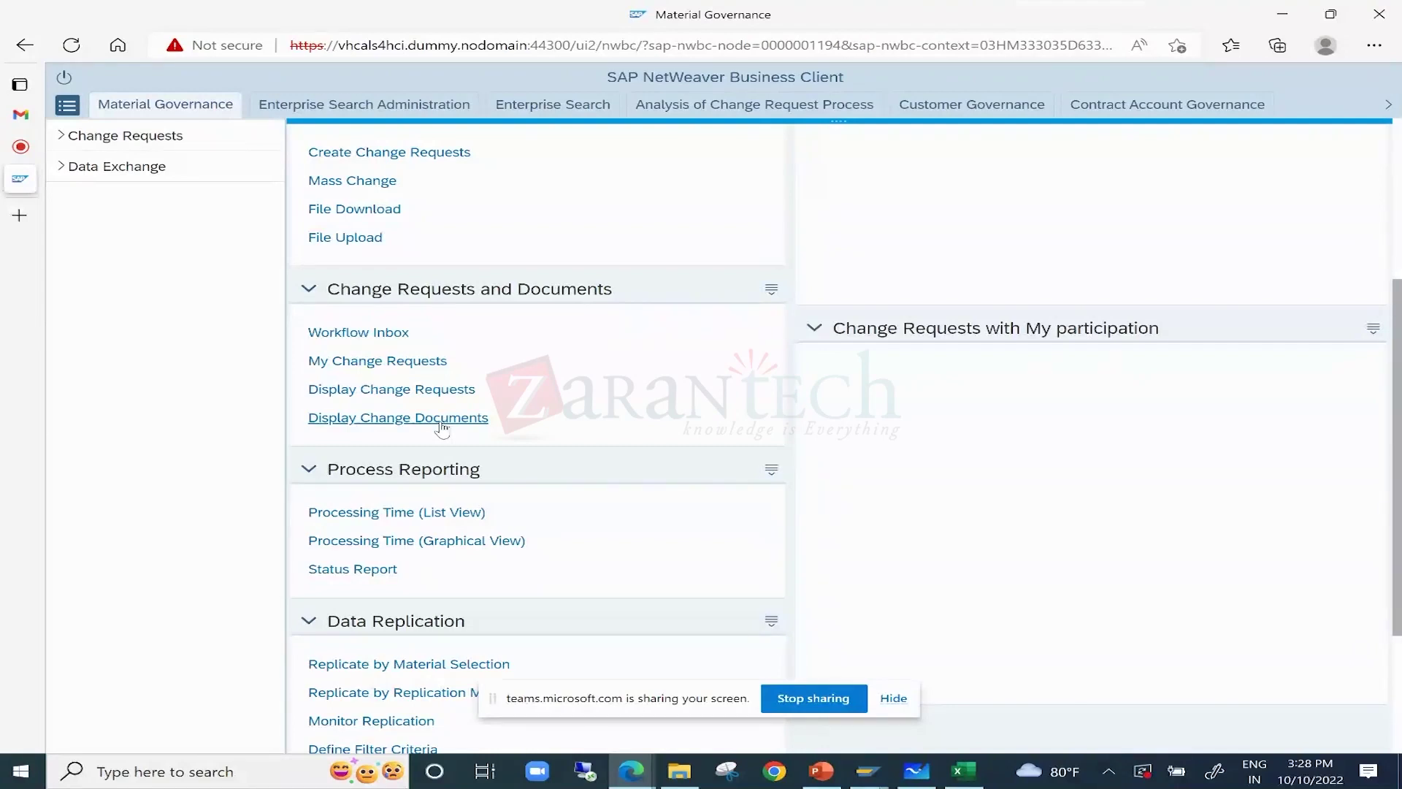
pyautogui.scroll(-1, 394, 423)
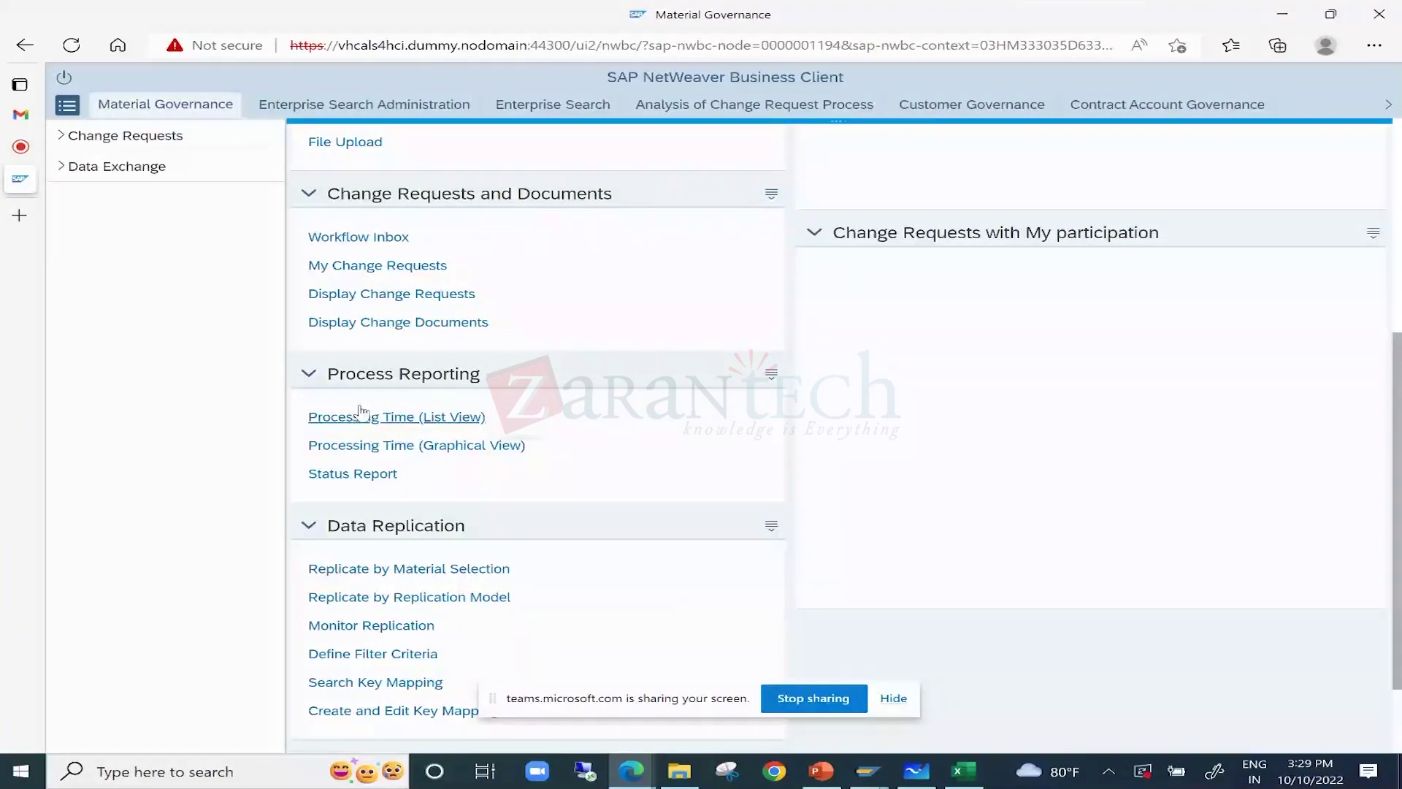
pyautogui.scroll(-1, 387, 449)
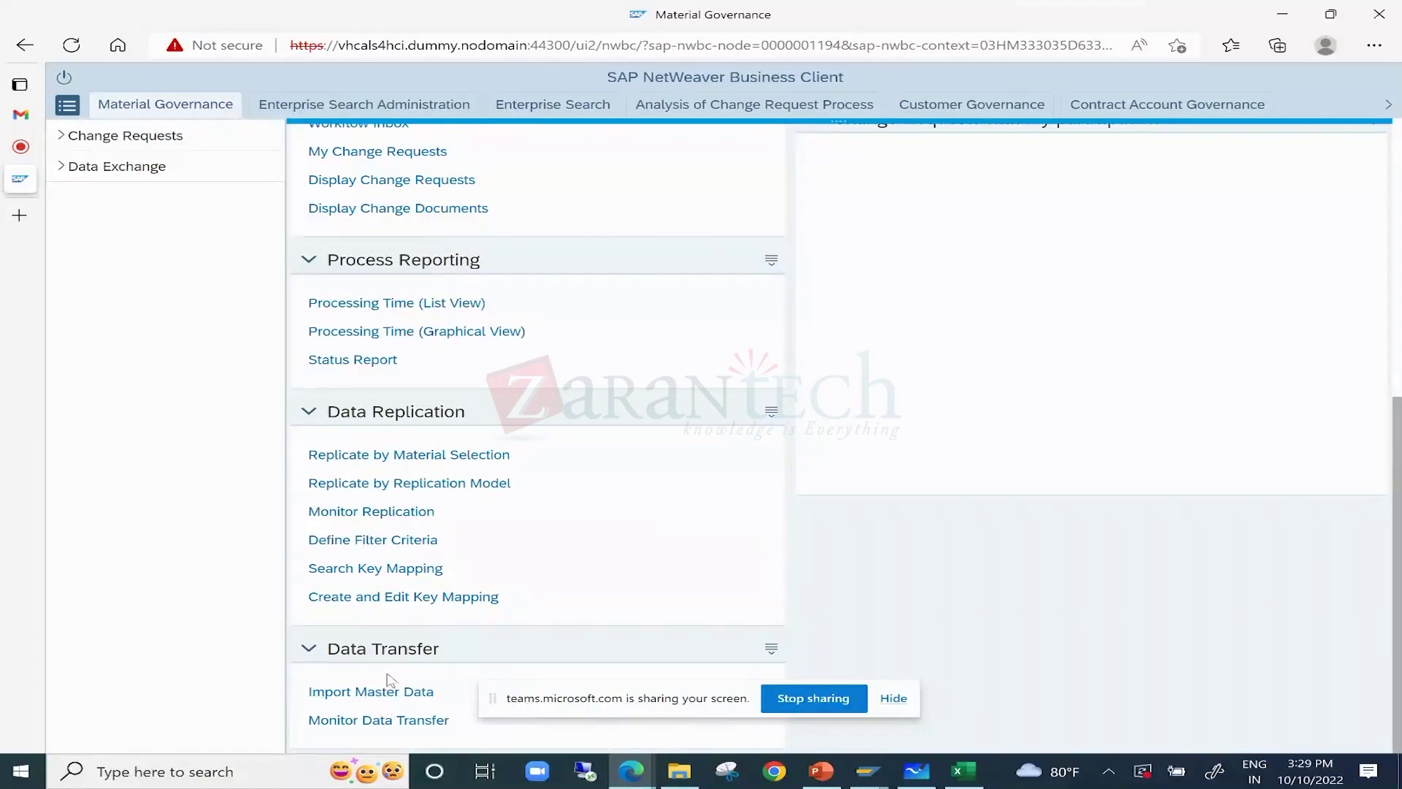
pyautogui.scroll(6, 449, 598)
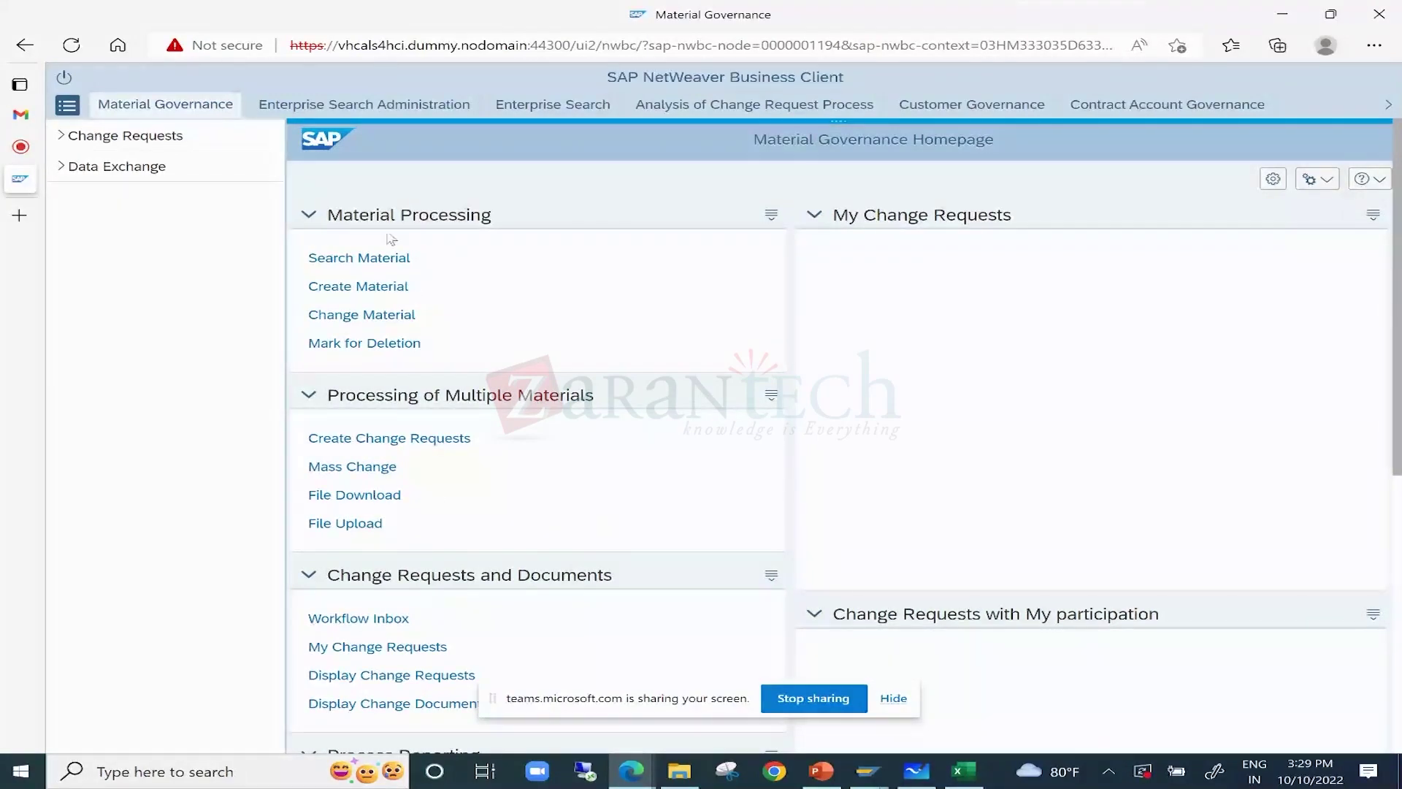
# Step: Browse the Material Processing change request activities, open Customer Governance, then show the PowerPoint architecture slide
pyautogui.click(63, 141)
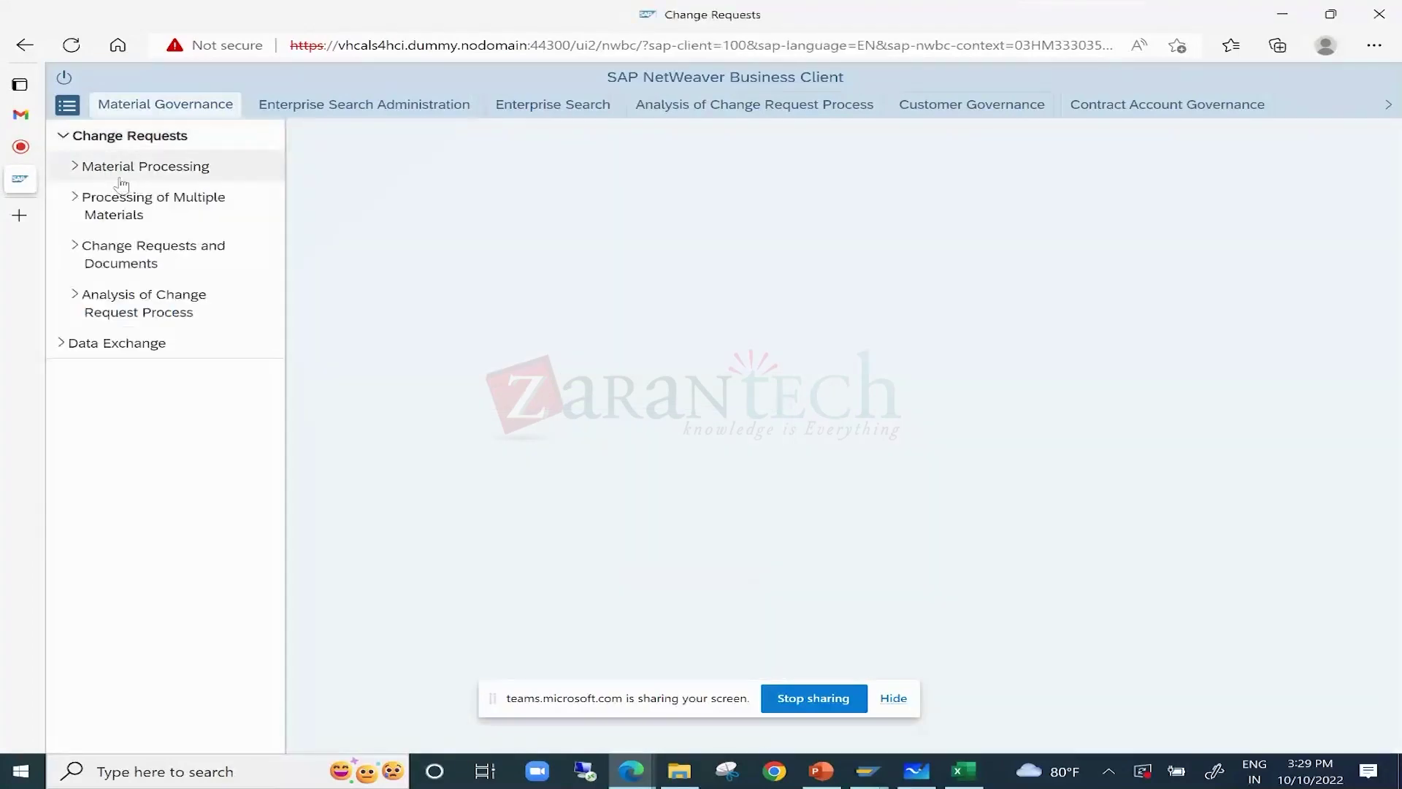
pyautogui.click(99, 171)
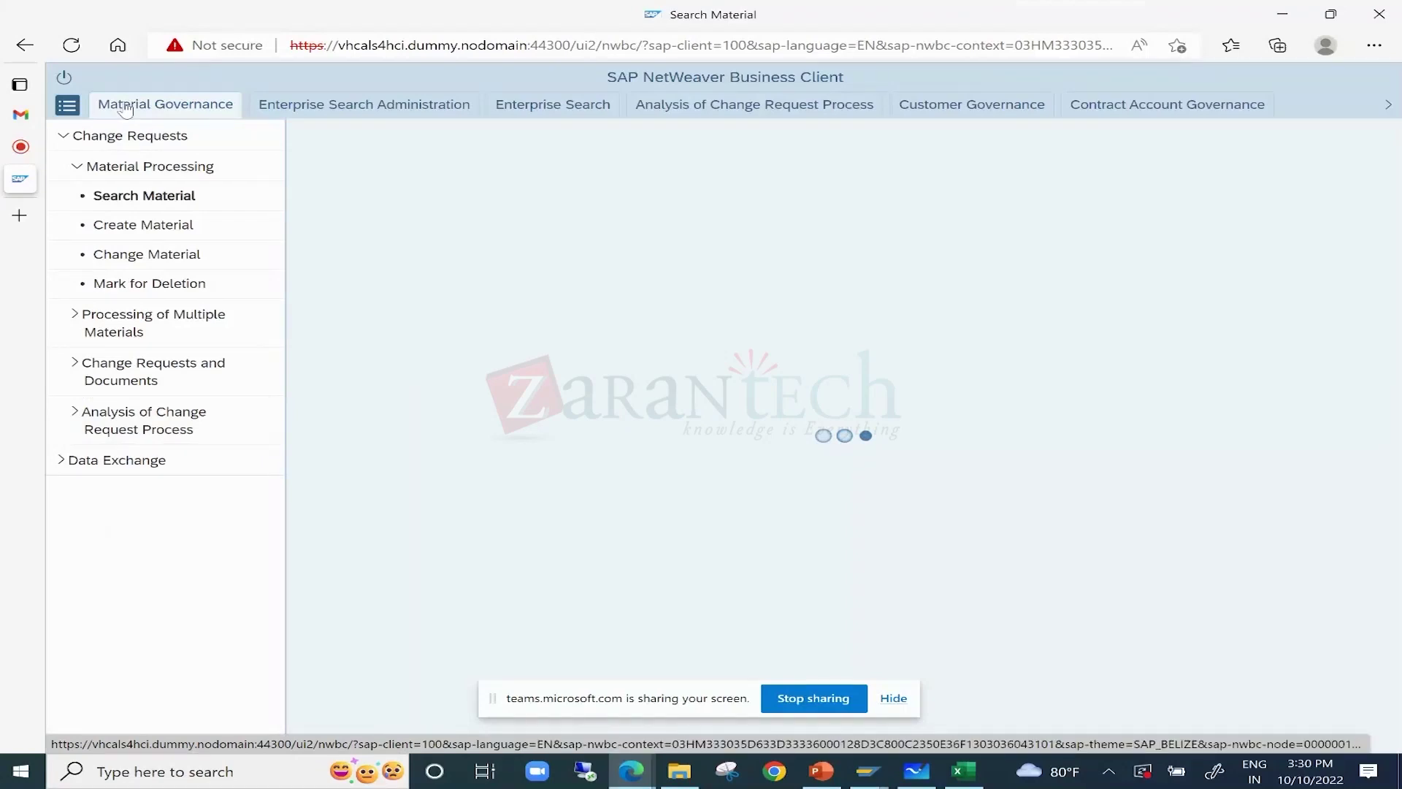
pyautogui.click(126, 108)
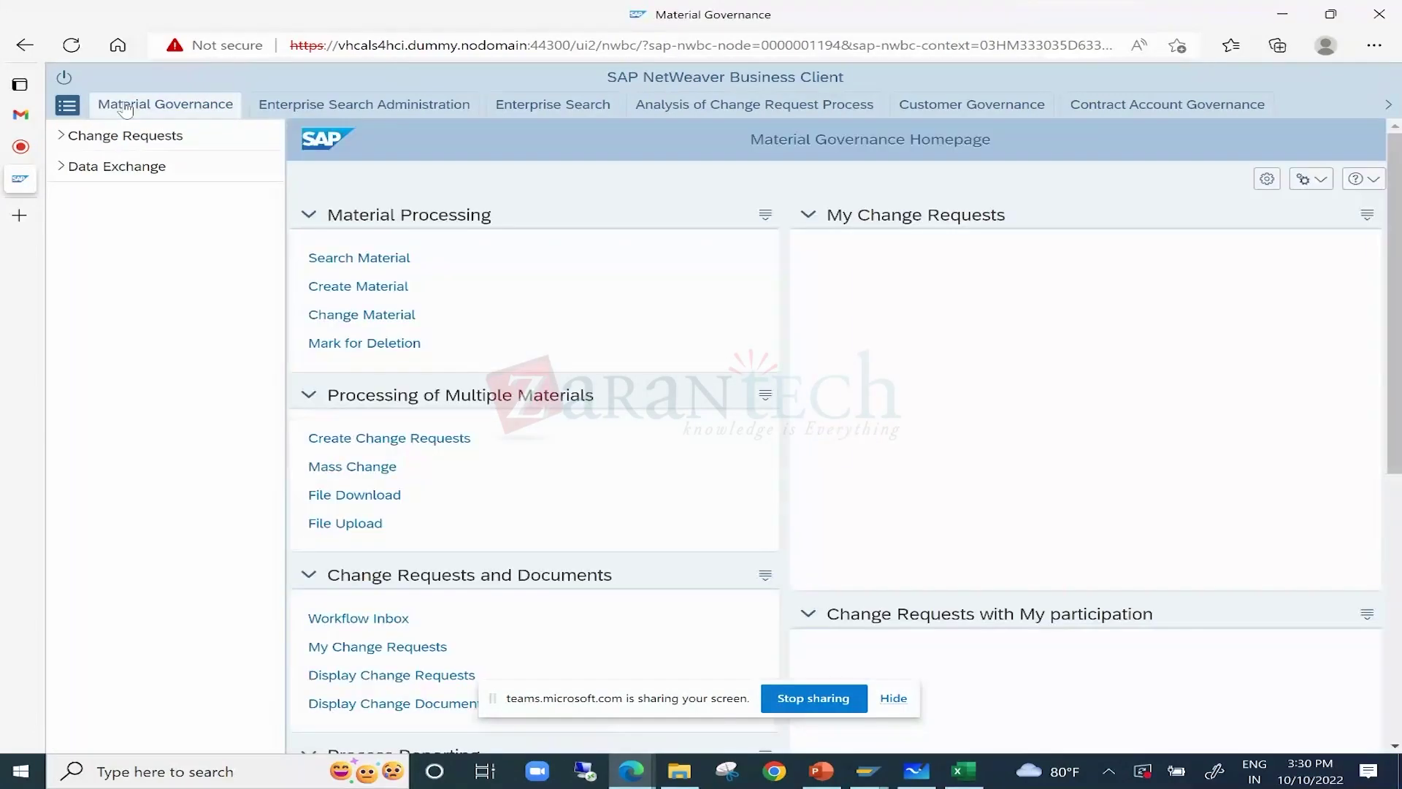
pyautogui.click(982, 107)
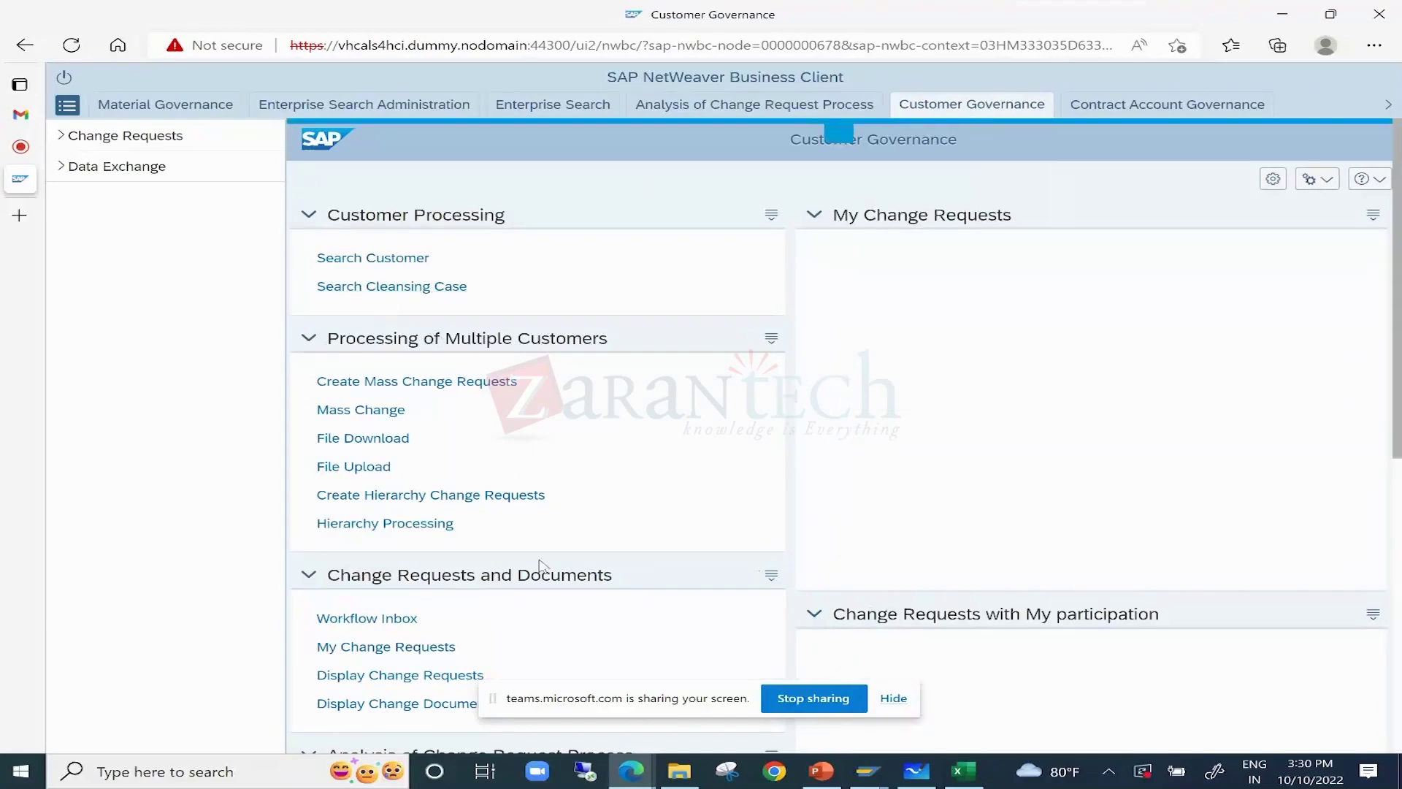
pyautogui.click(825, 774)
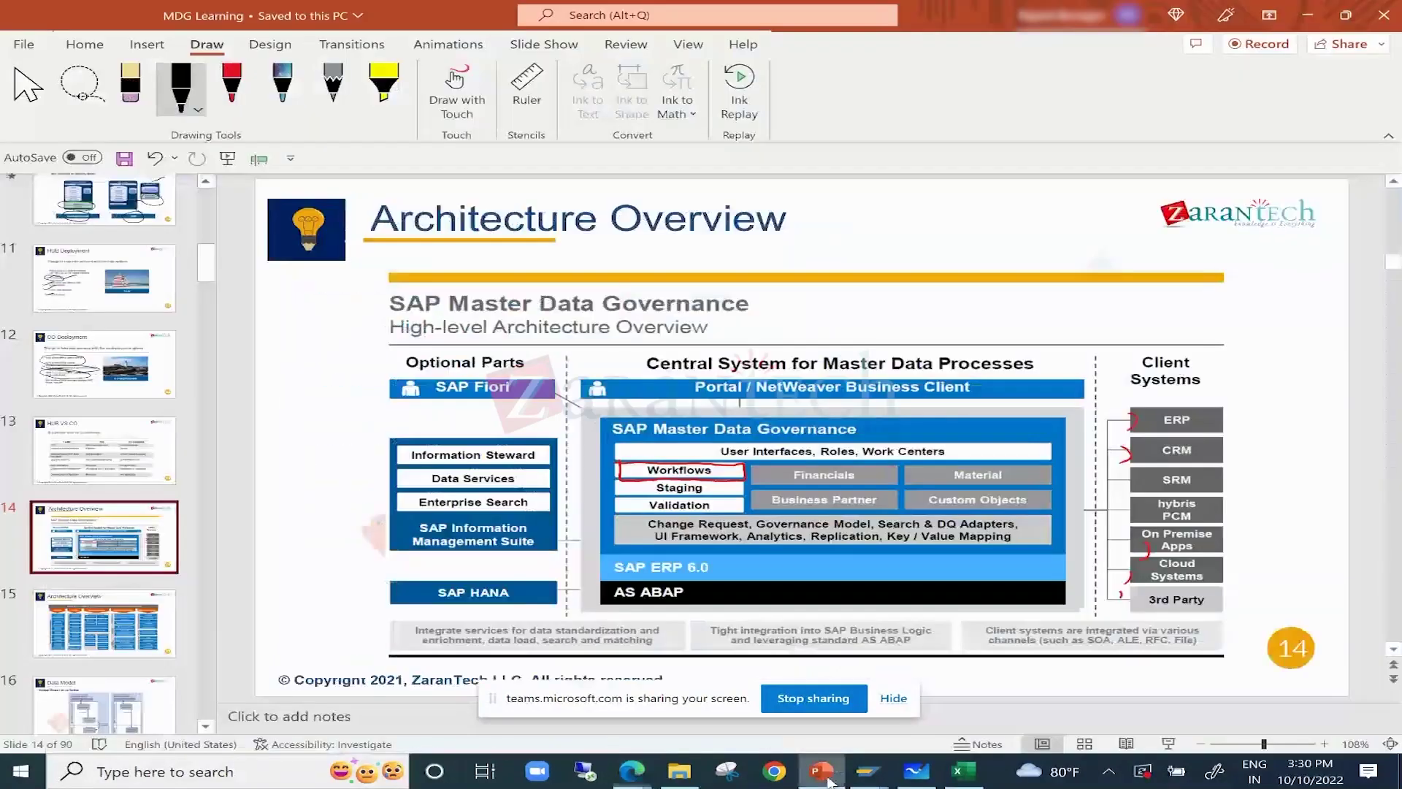
# Step: Show slide 4, the SAP Master Data Governance slide, in PowerPoint, then return to the Edge browser
pyautogui.press('pageup')
pyautogui.scroll(9, 102, 439)
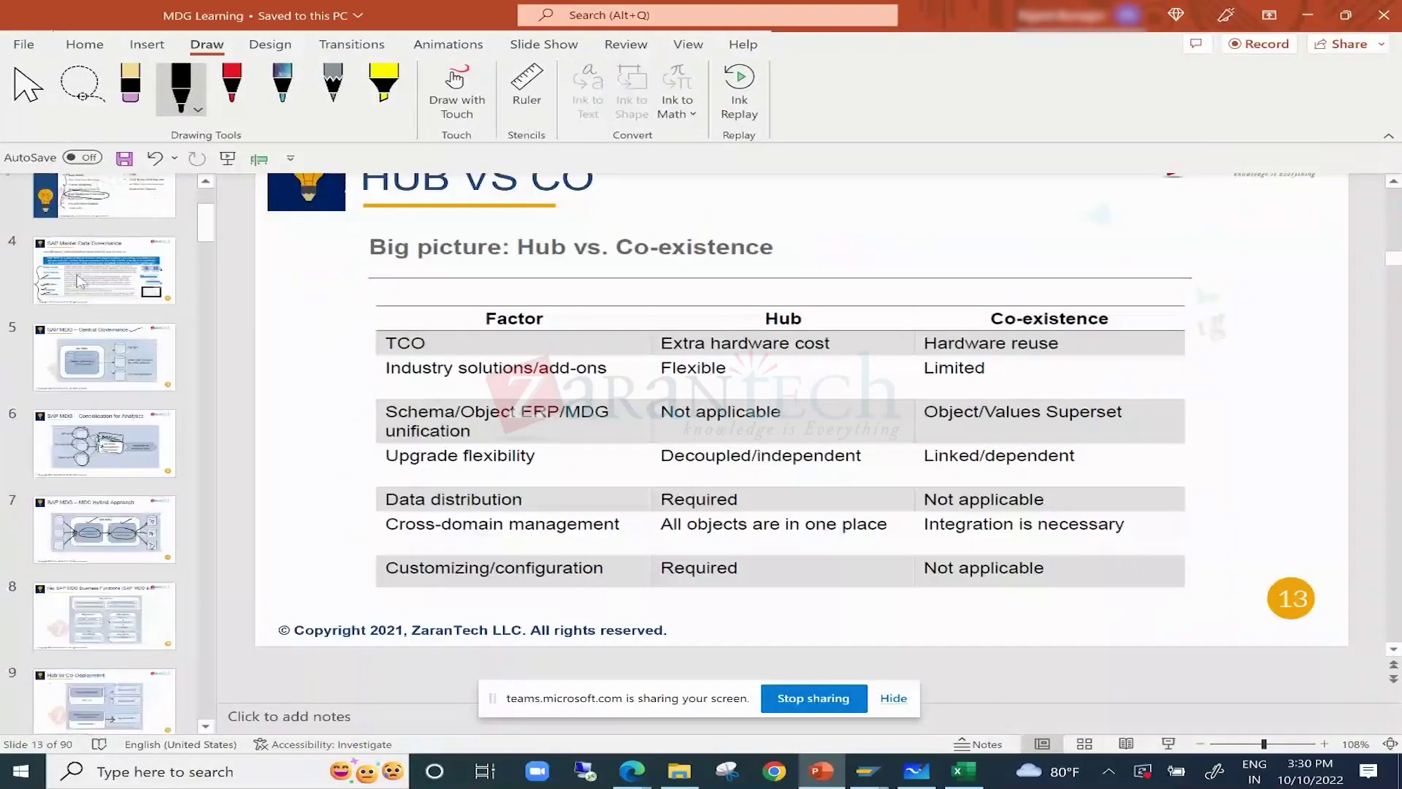
pyautogui.click(93, 449)
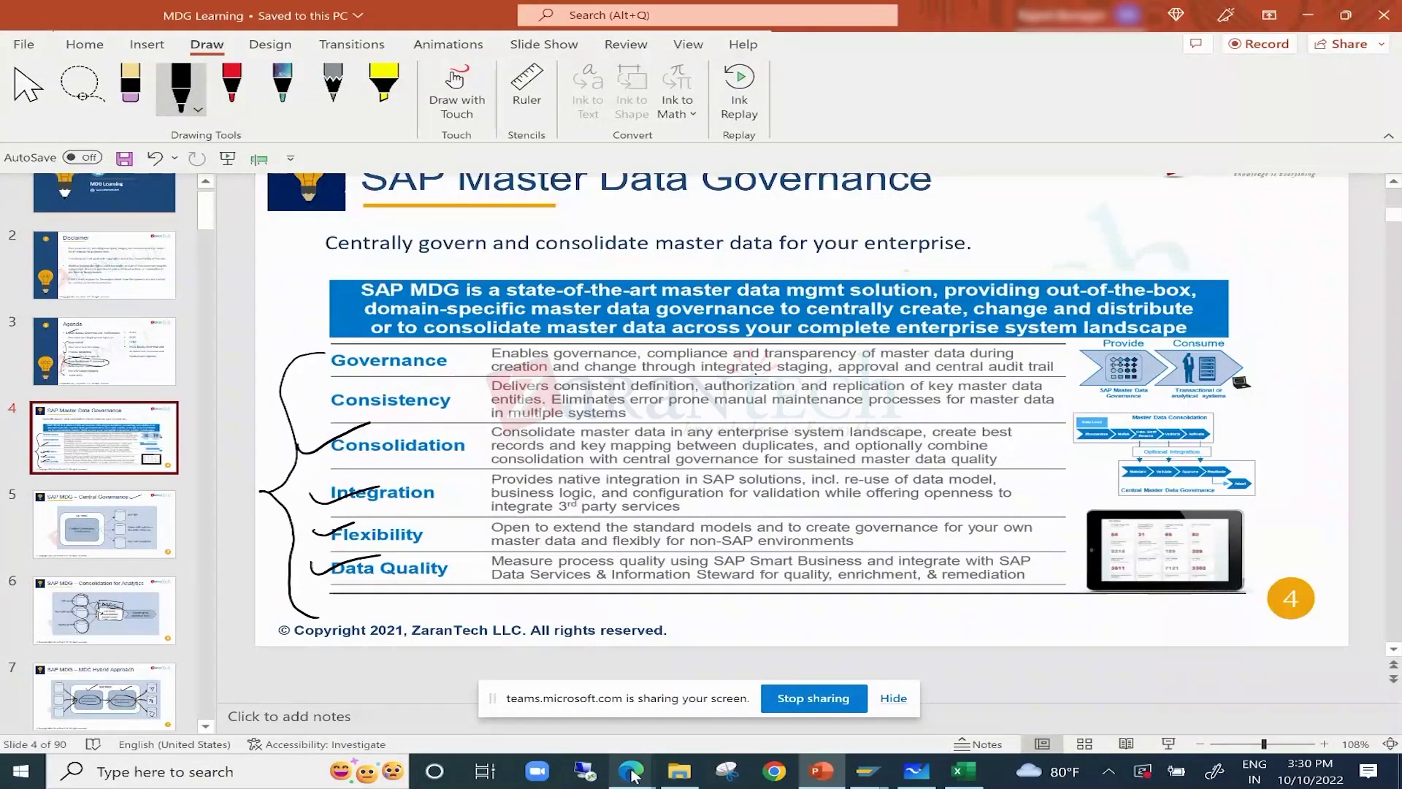
pyautogui.moveTo(632, 772)
pyautogui.click(540, 685)
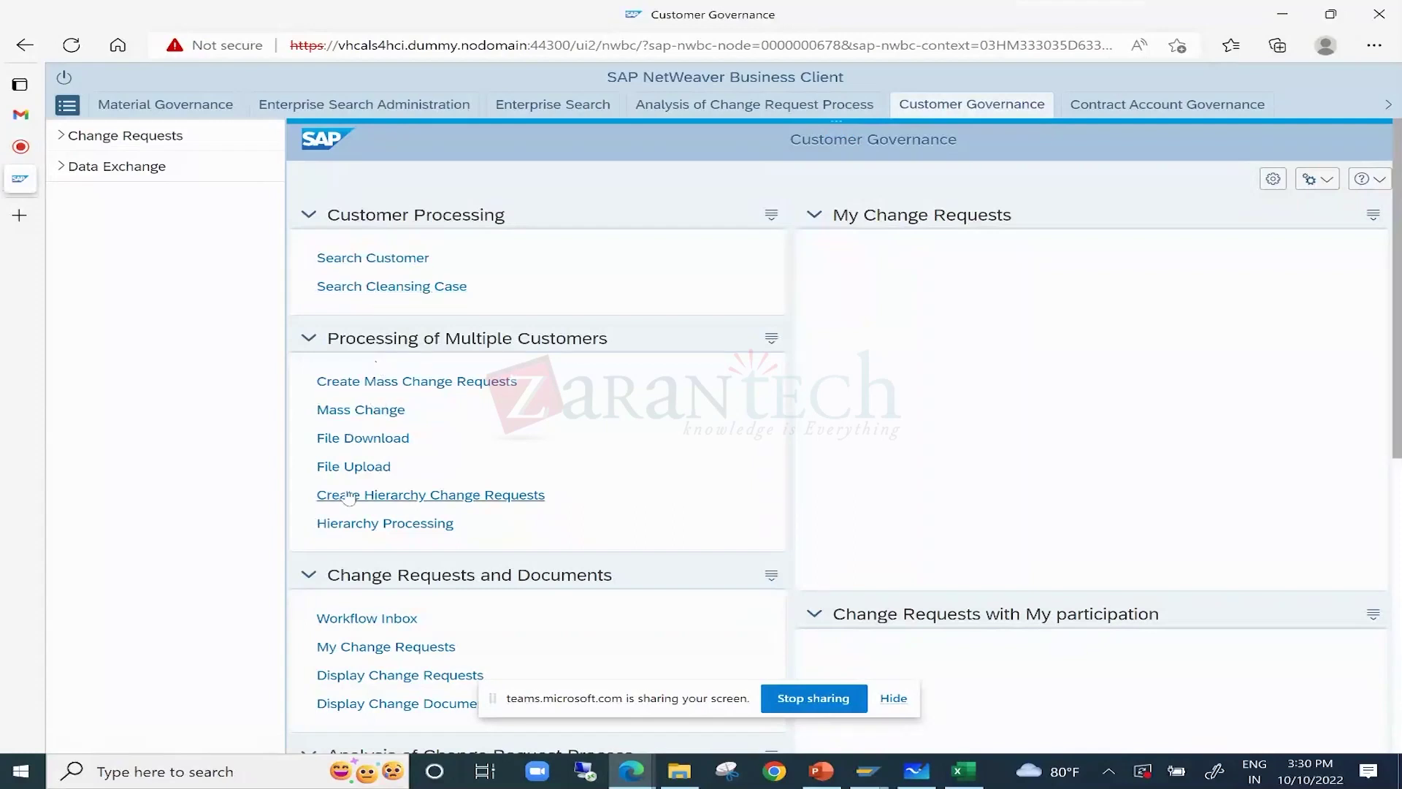
# Step: Scroll through the Customer Governance functions and shift the tab bar right to reveal Financial Accounting Governance
pyautogui.scroll(-3, 401, 511)
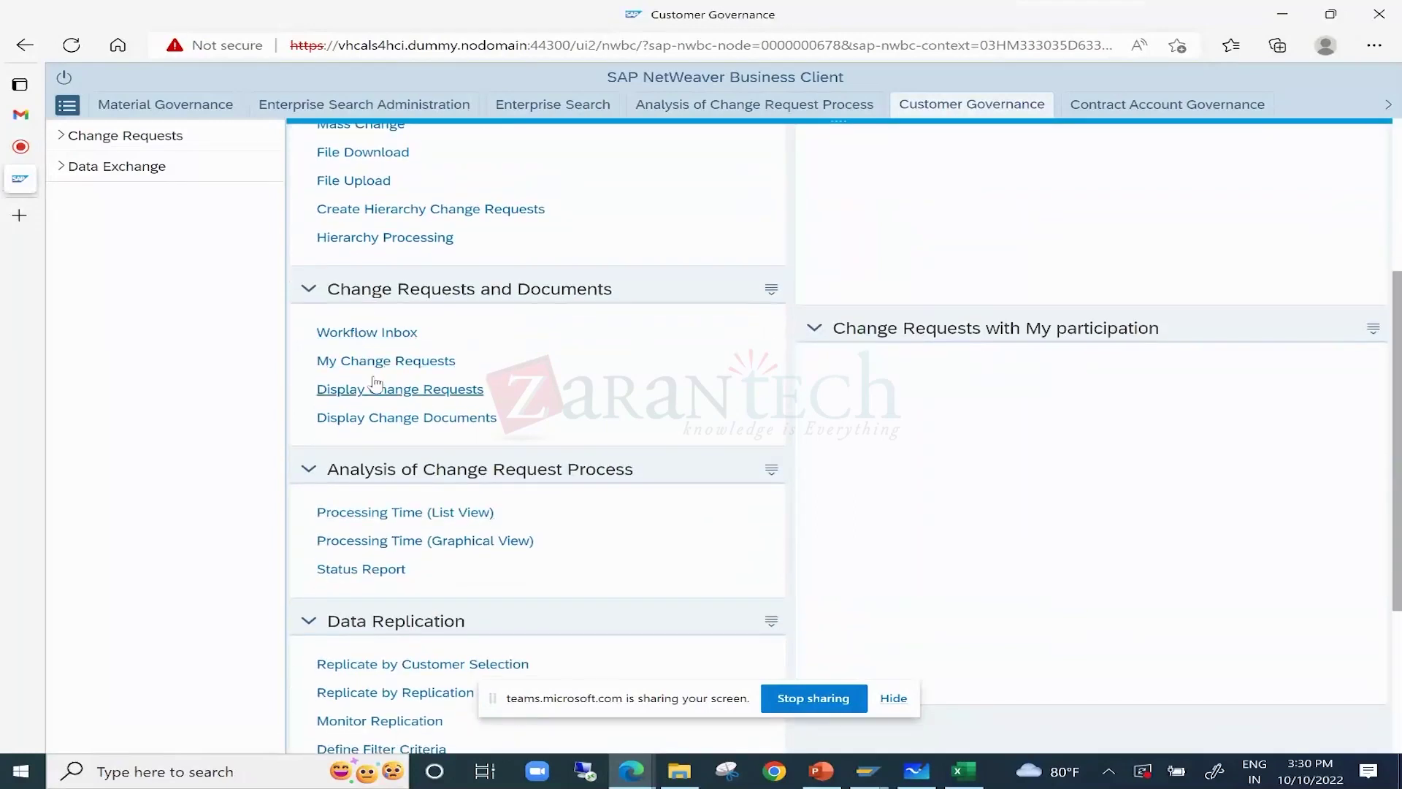
pyautogui.scroll(-2, 416, 456)
pyautogui.scroll(-1, 409, 467)
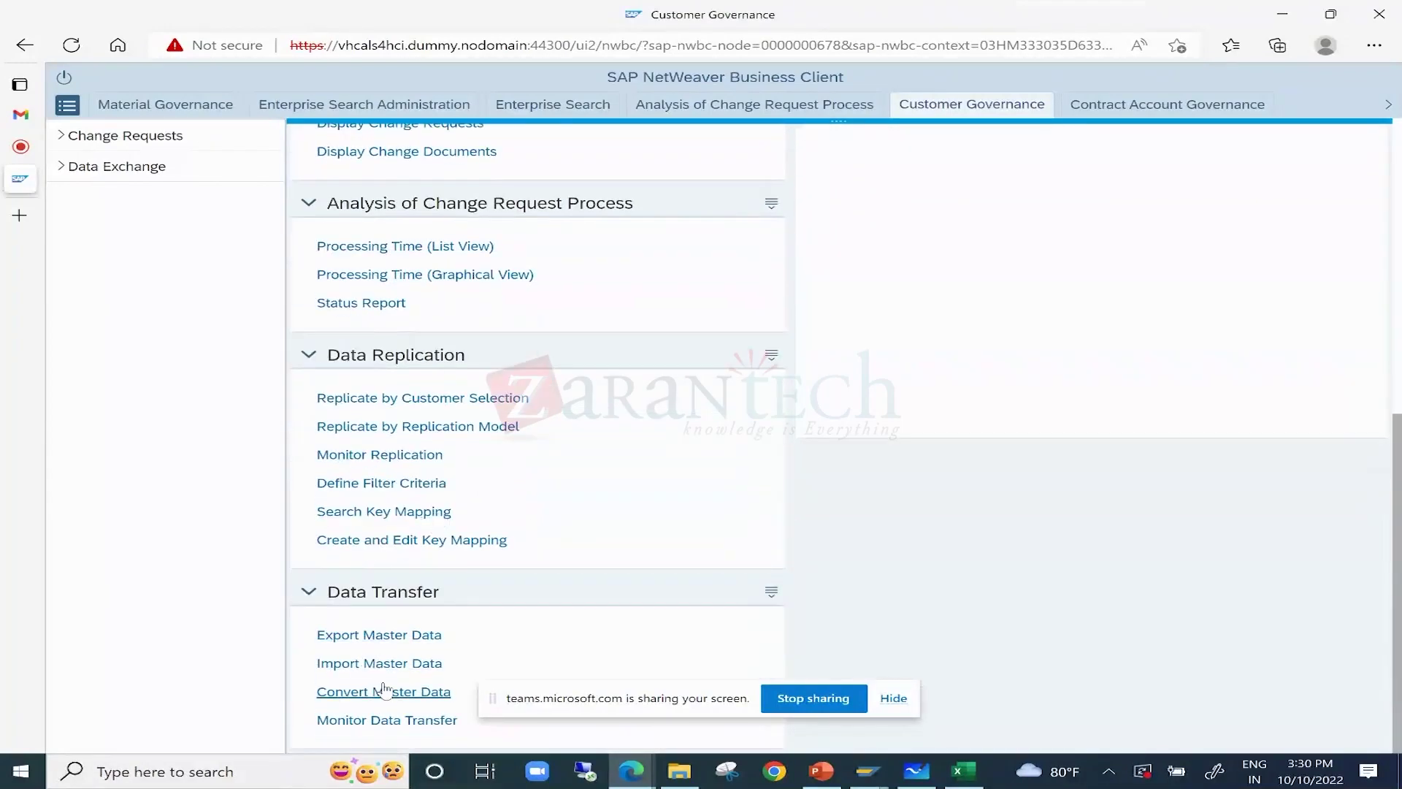
pyautogui.scroll(7, 439, 452)
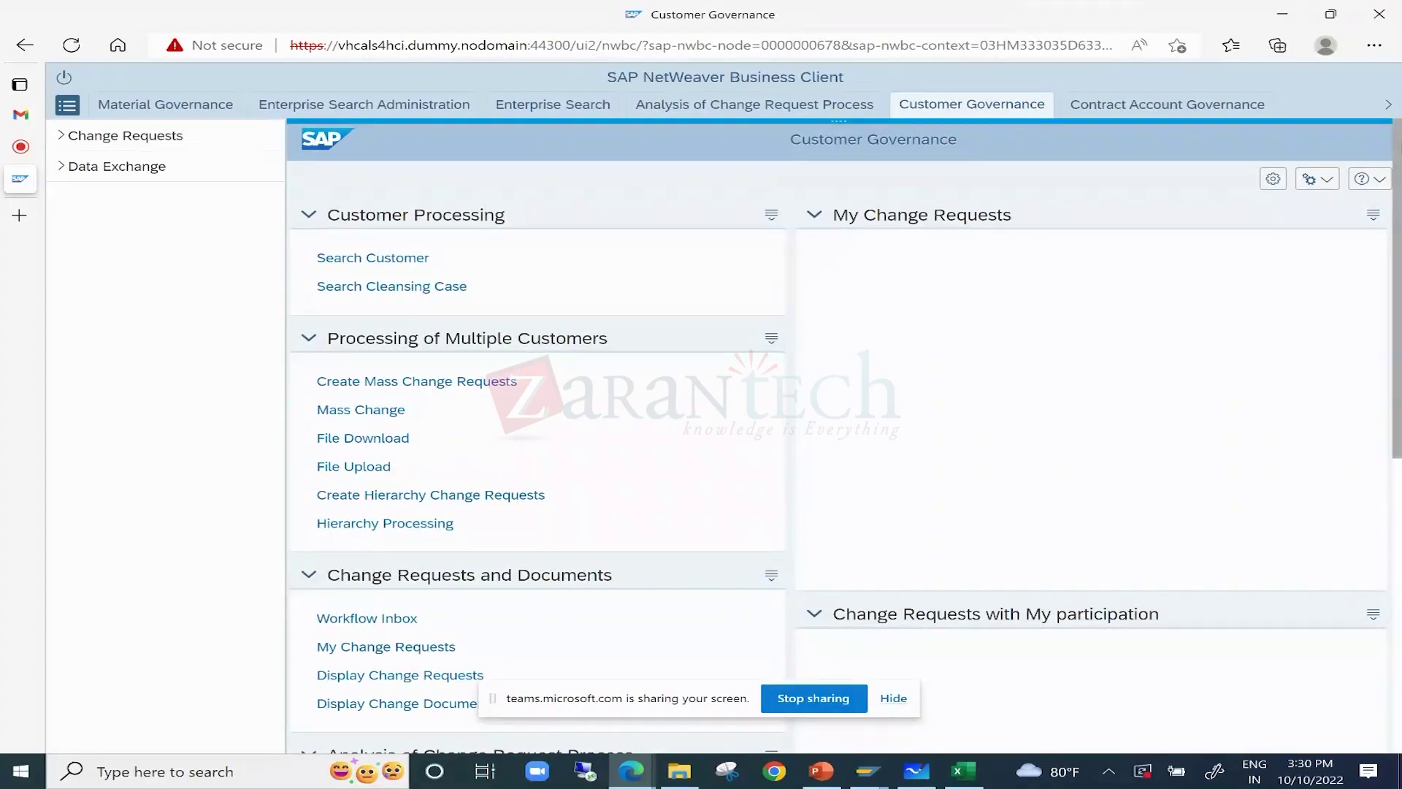
pyautogui.click(1388, 105)
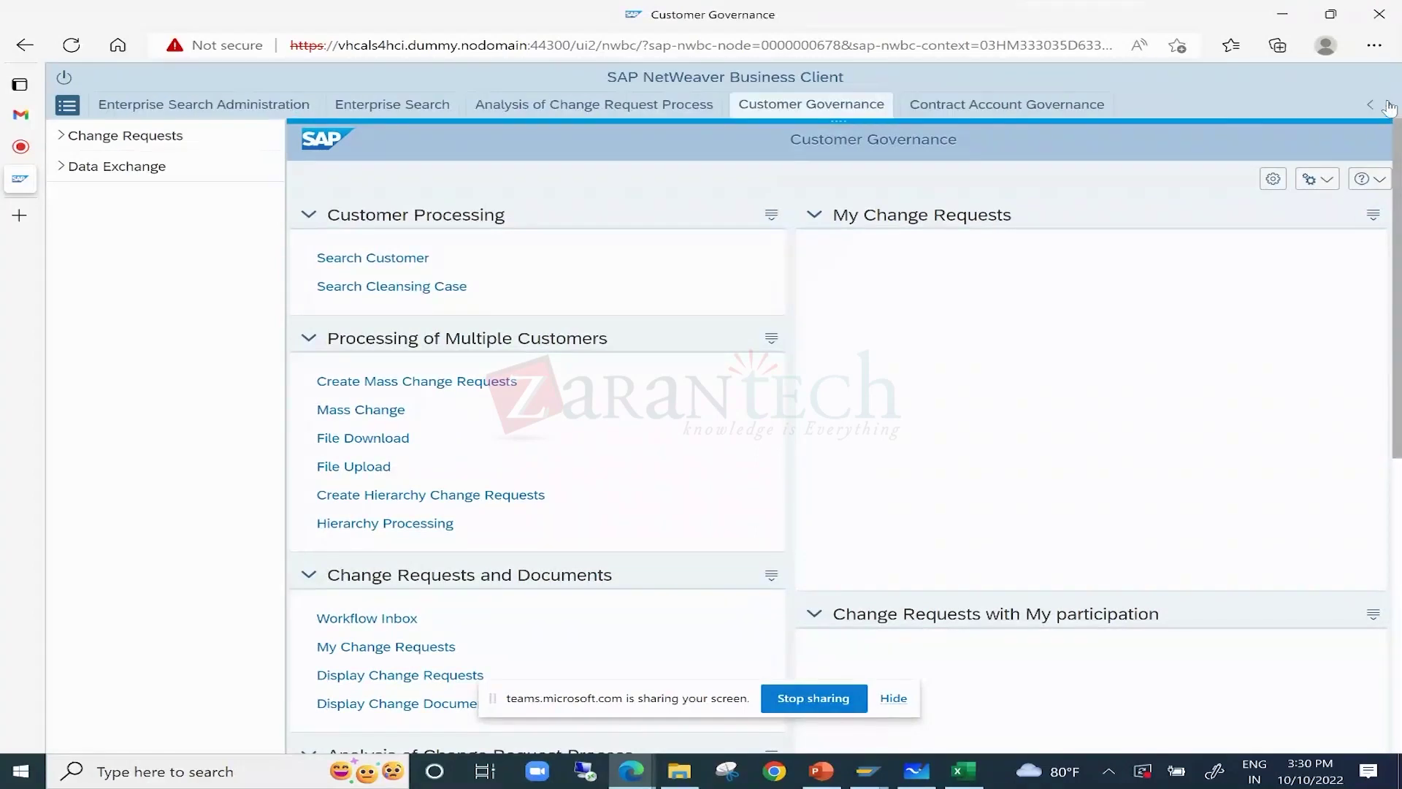
pyautogui.click(1388, 105)
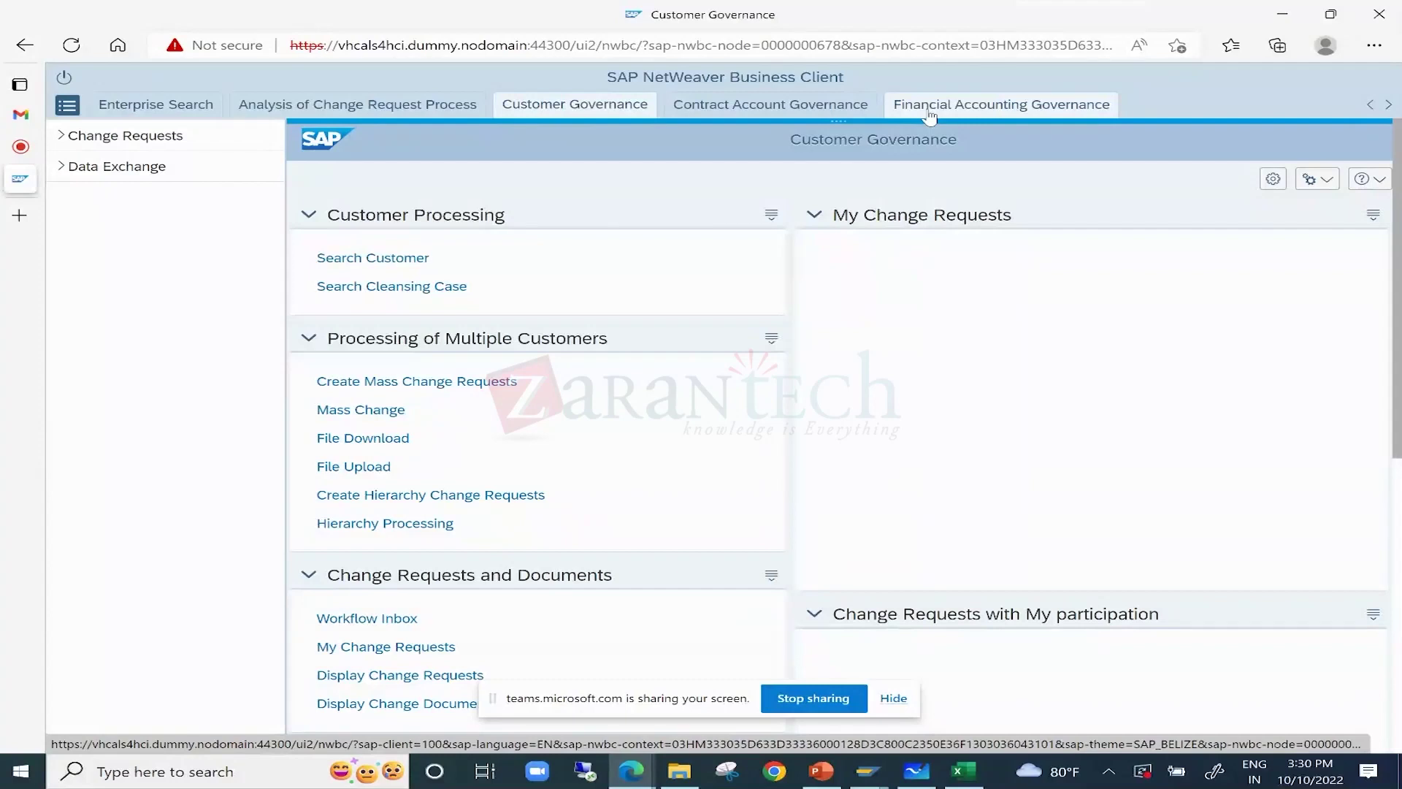
# Step: Look over Financial Accounting Governance, then switch back to the Material Governance homepage
pyautogui.click(946, 107)
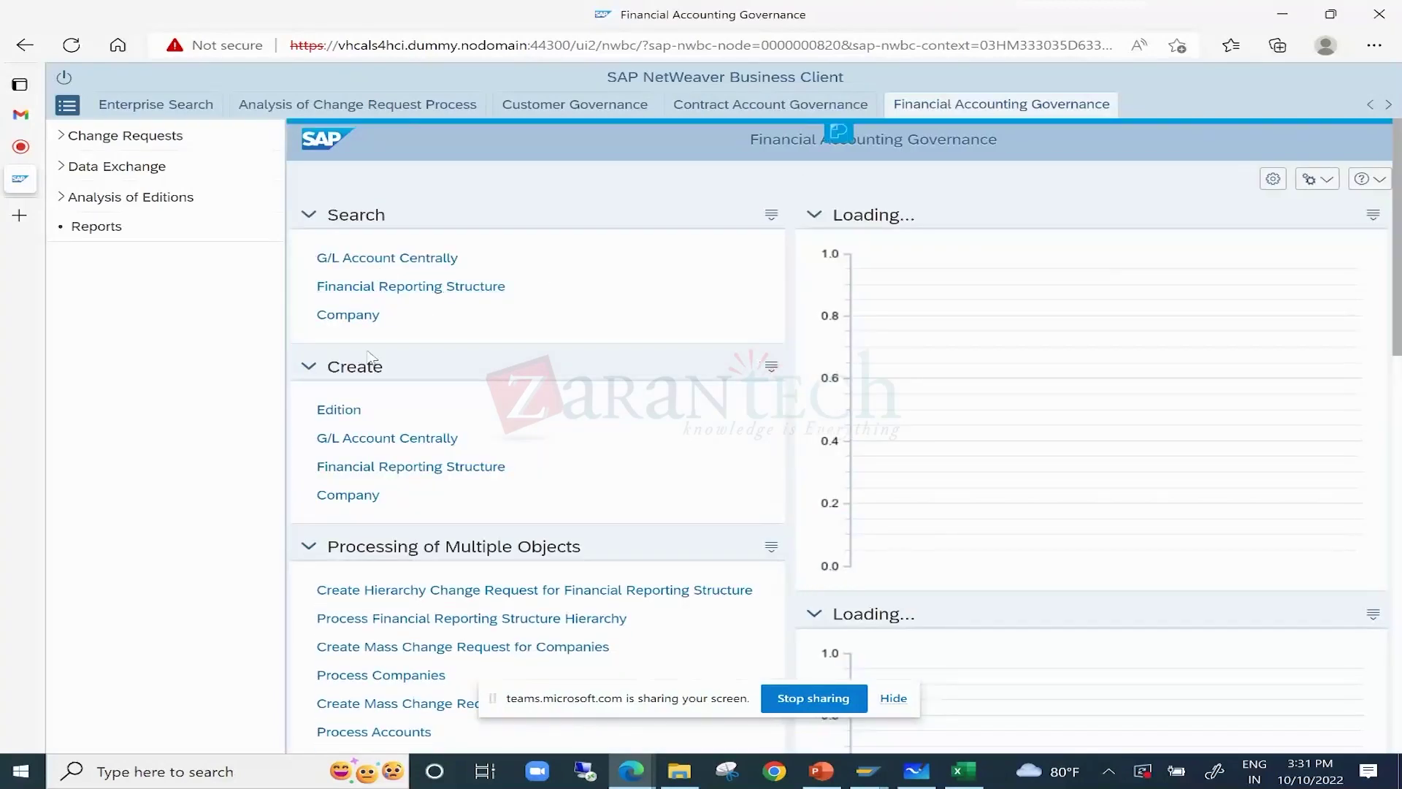
pyautogui.scroll(-6, 409, 490)
pyautogui.scroll(6, 482, 482)
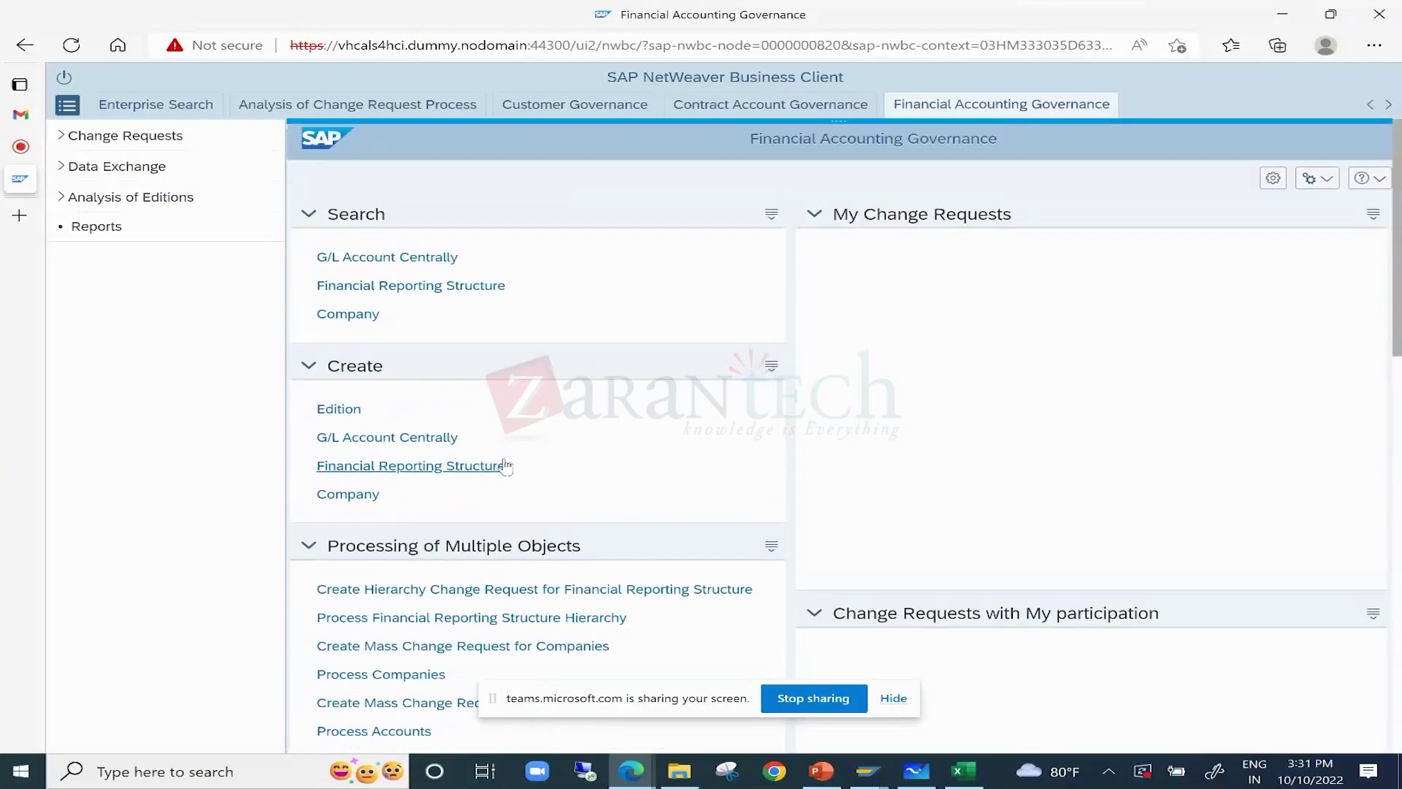
pyautogui.click(1371, 106)
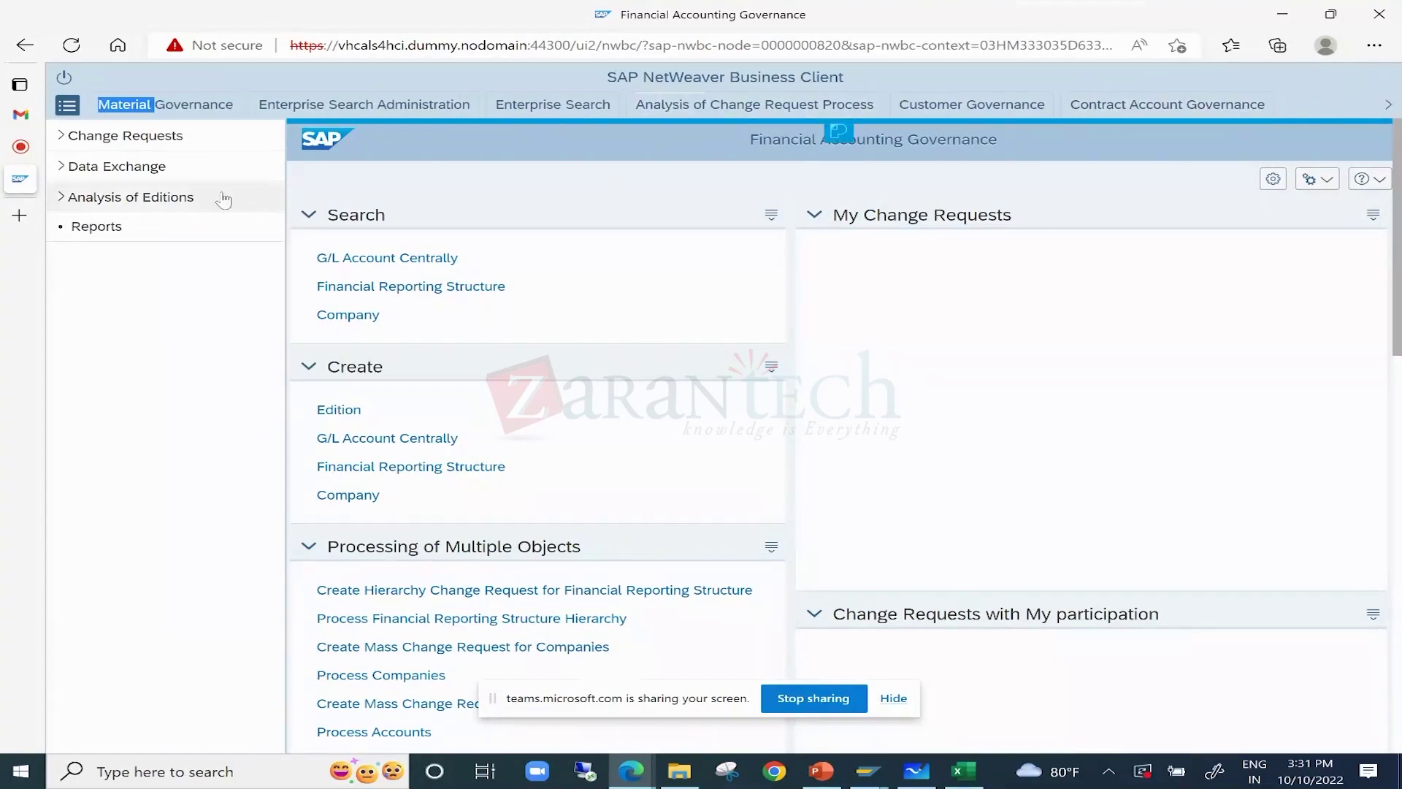
pyautogui.click(176, 107)
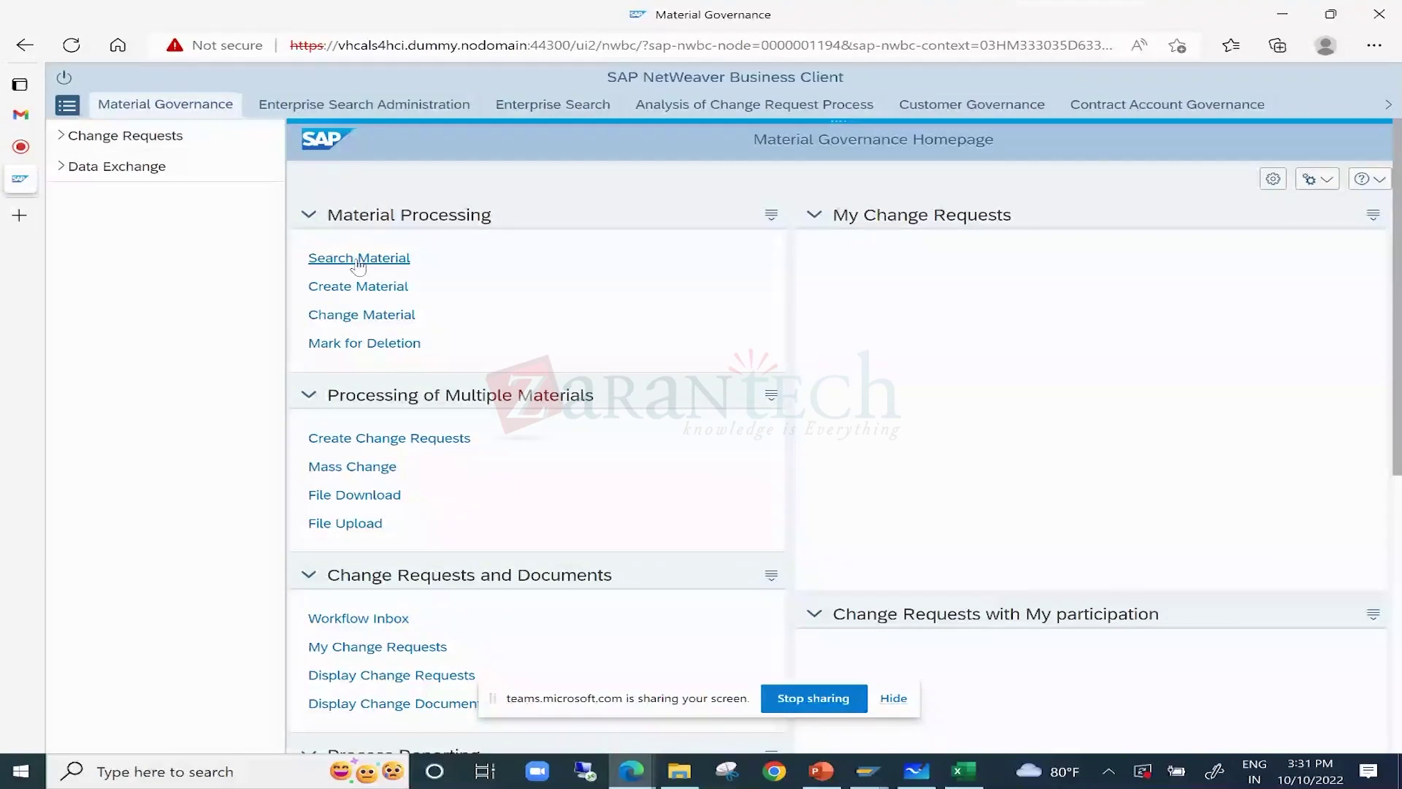
# Step: Open Search Material, check the criteria field choices, and set the search method to HANA Search With Classification
pyautogui.click(358, 260)
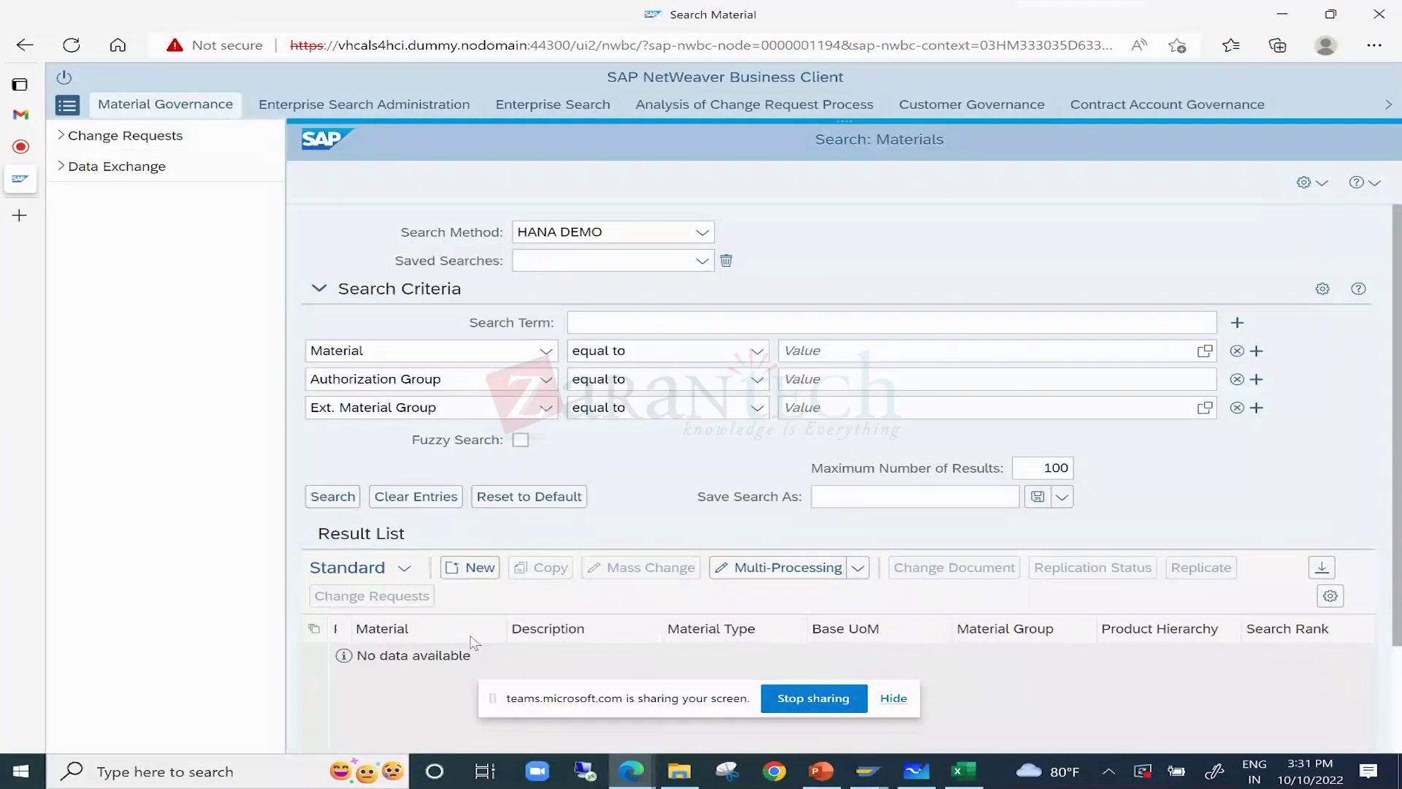
pyautogui.scroll(-2, 471, 573)
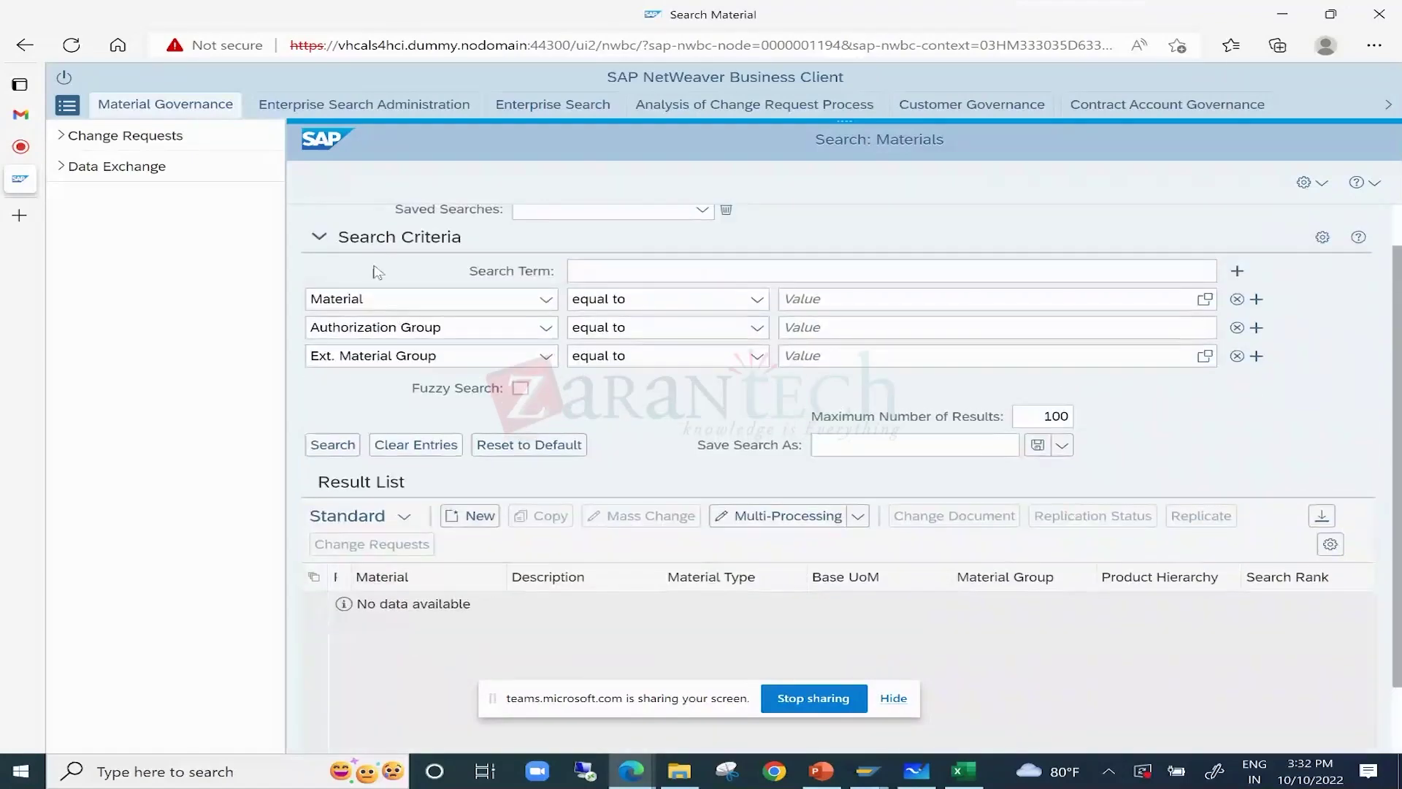
pyautogui.click(318, 241)
pyautogui.click(320, 290)
pyautogui.click(404, 358)
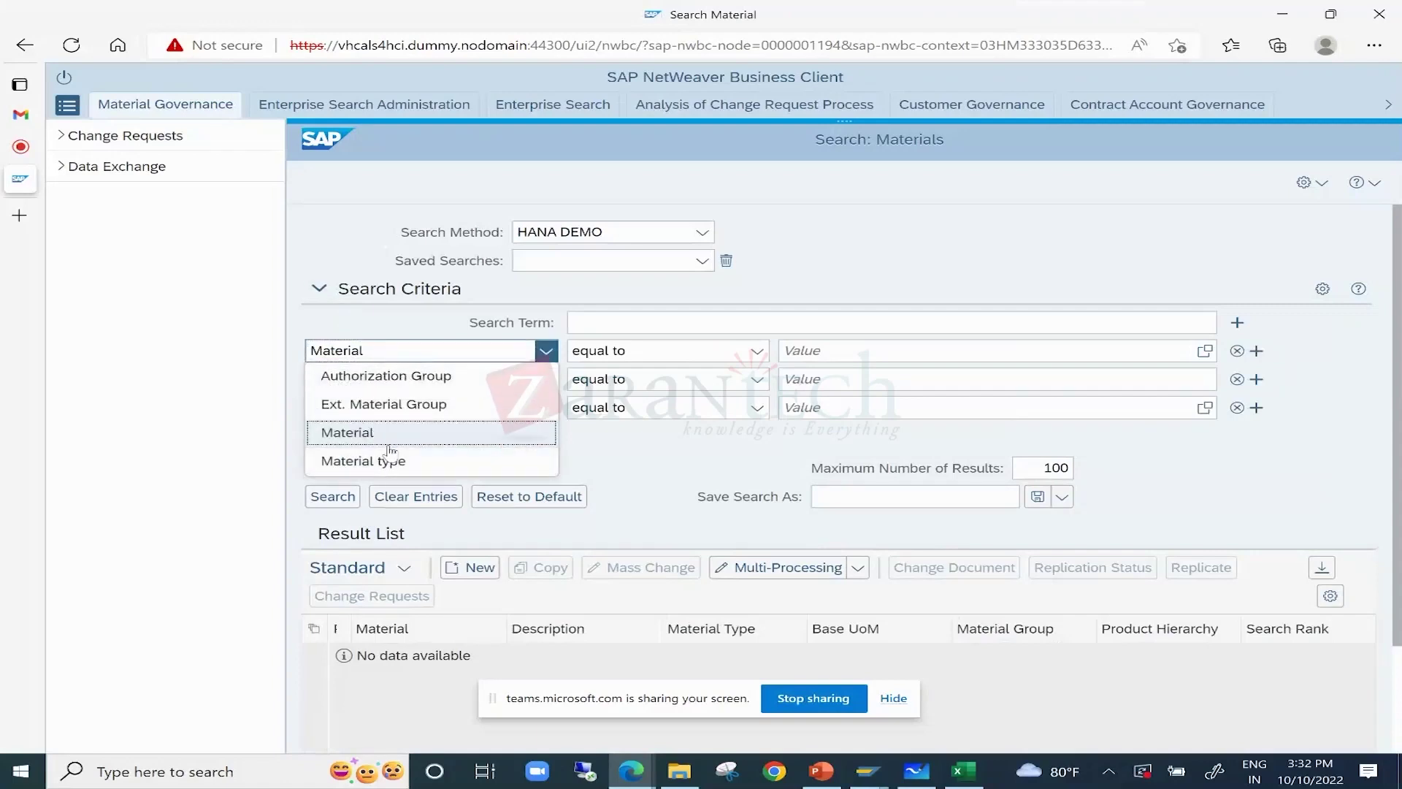
pyautogui.click(281, 356)
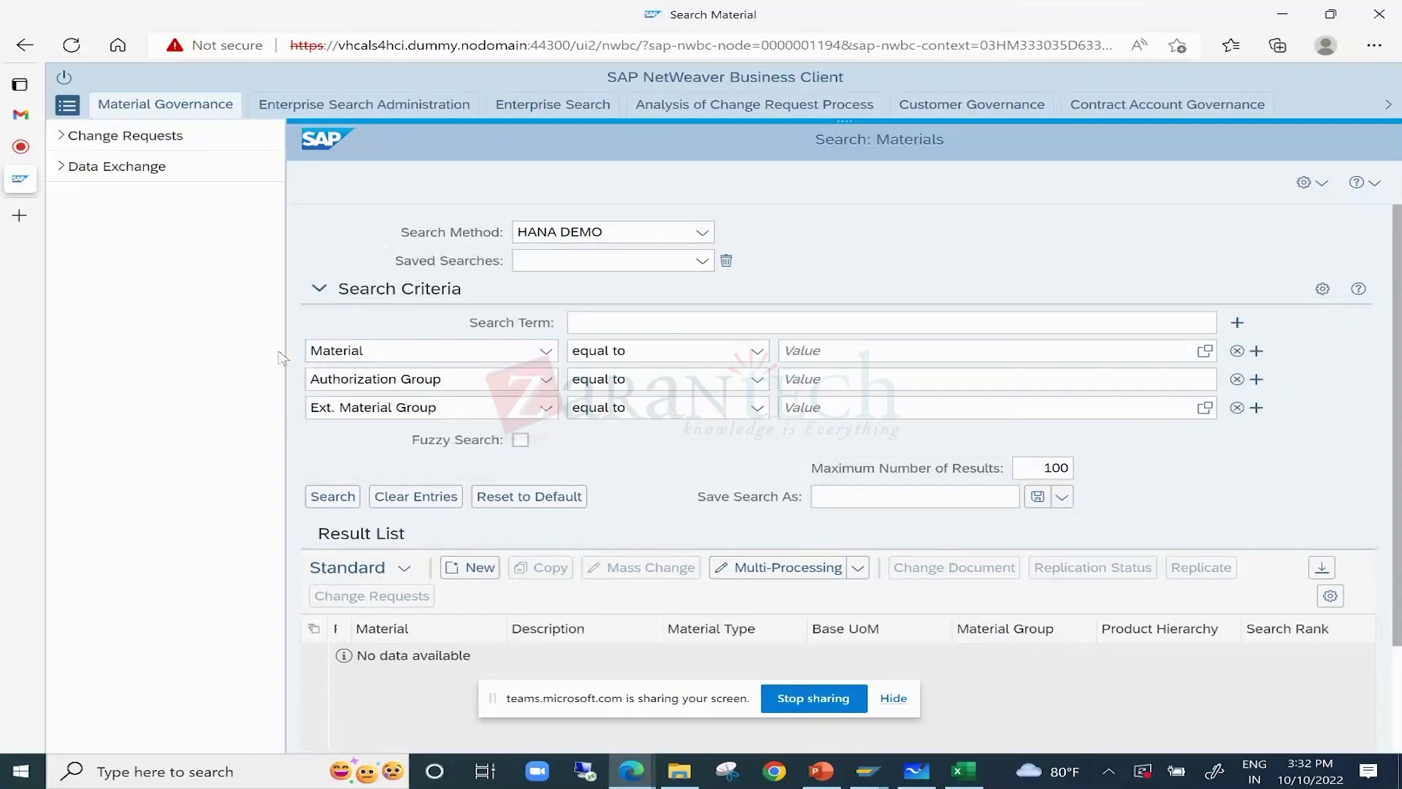
pyautogui.click(394, 380)
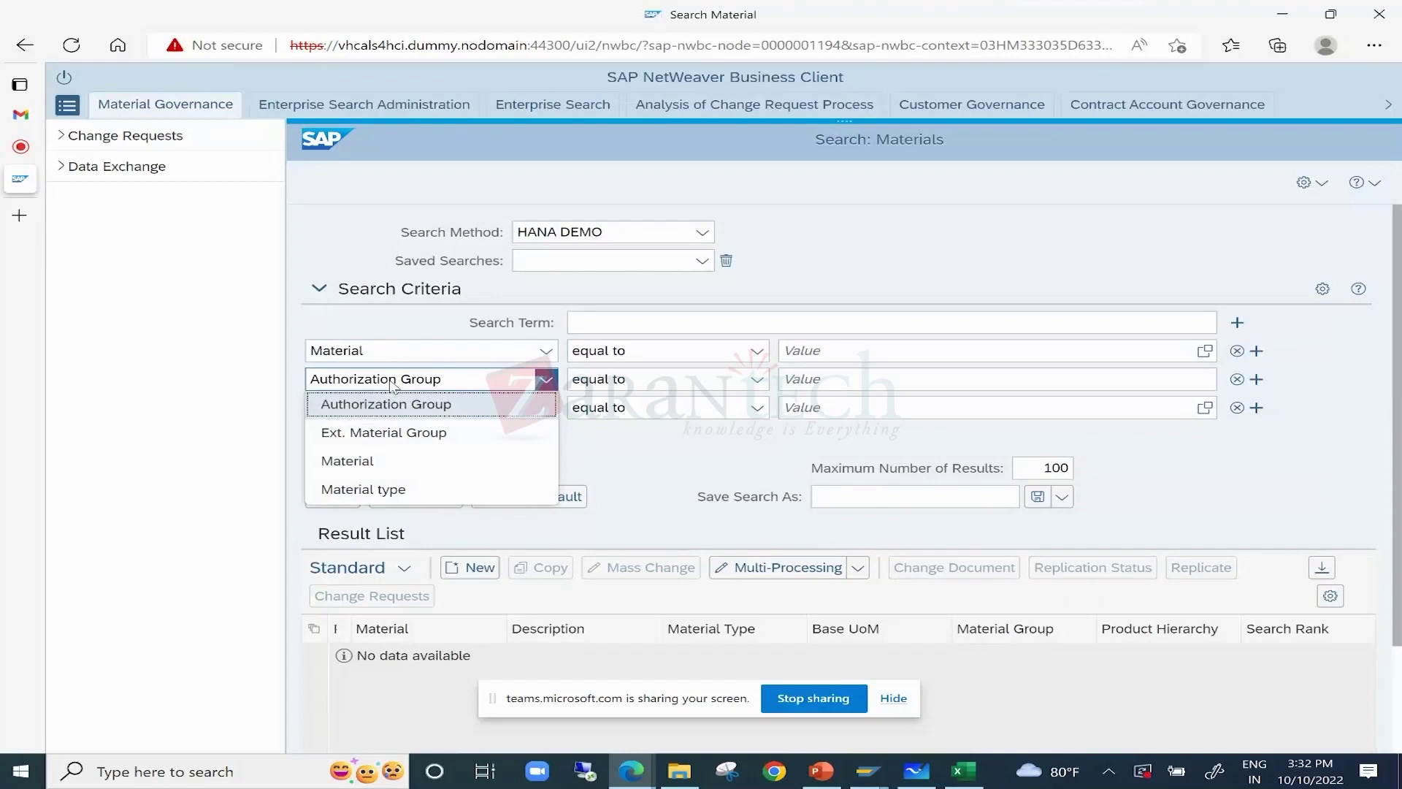
pyautogui.click(192, 414)
pyautogui.click(702, 232)
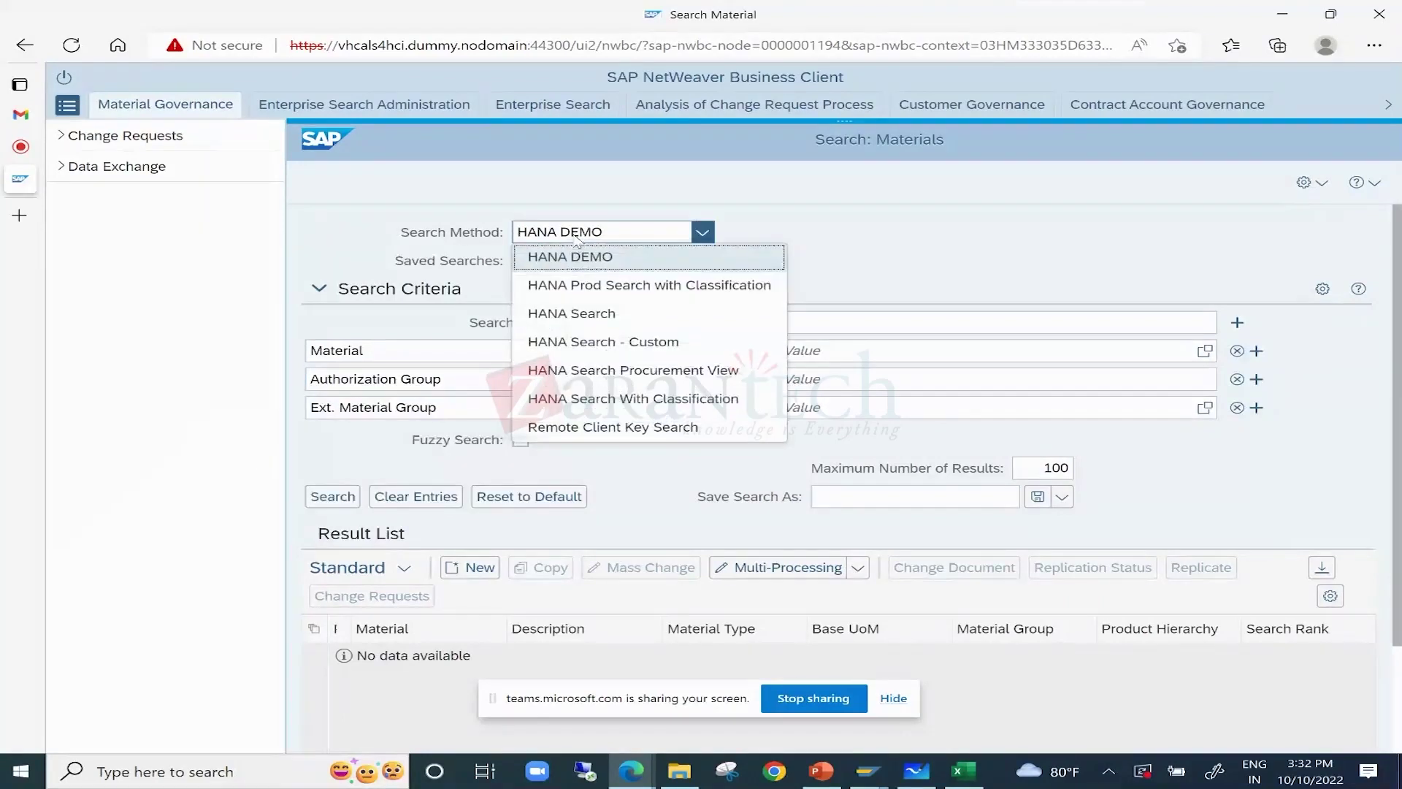
pyautogui.click(625, 400)
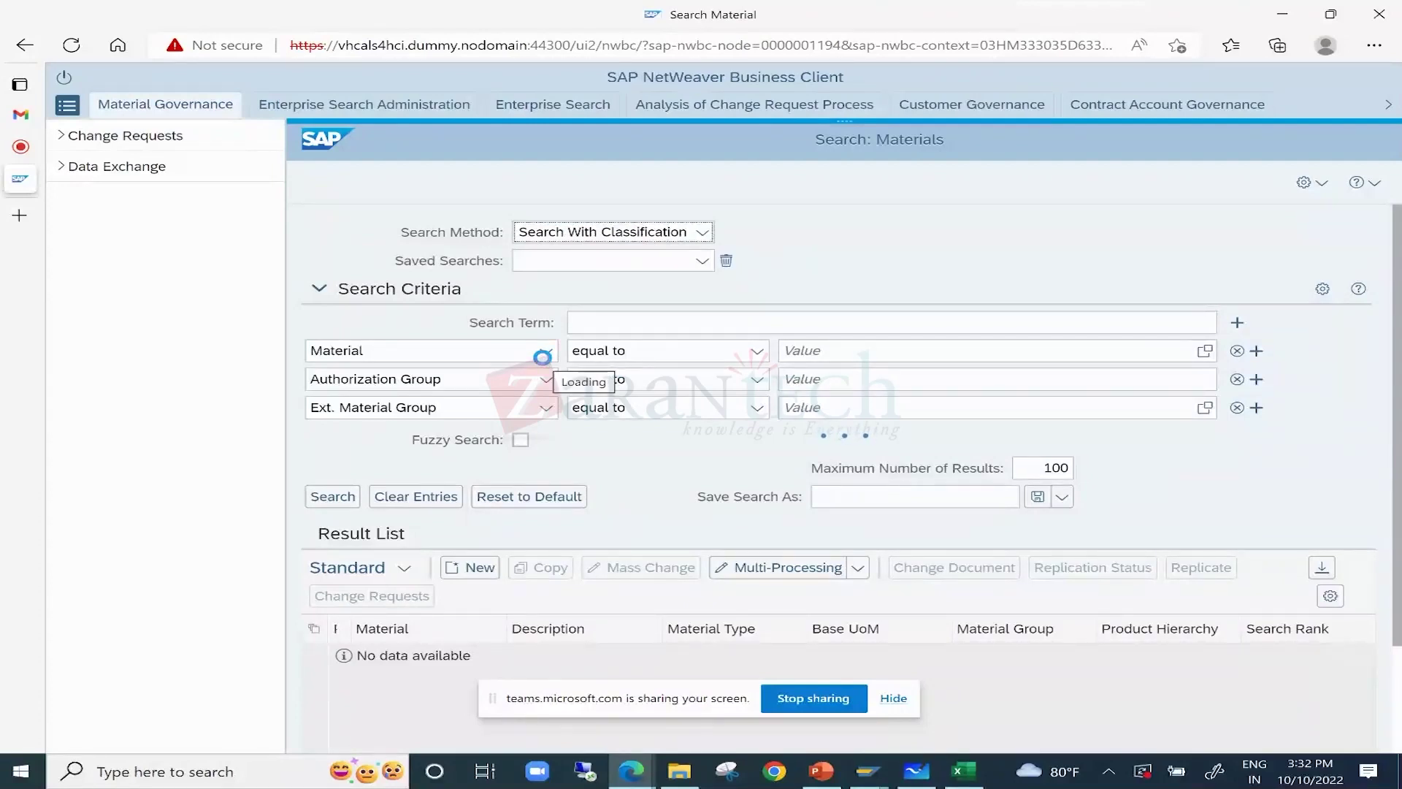
pyautogui.click(547, 351)
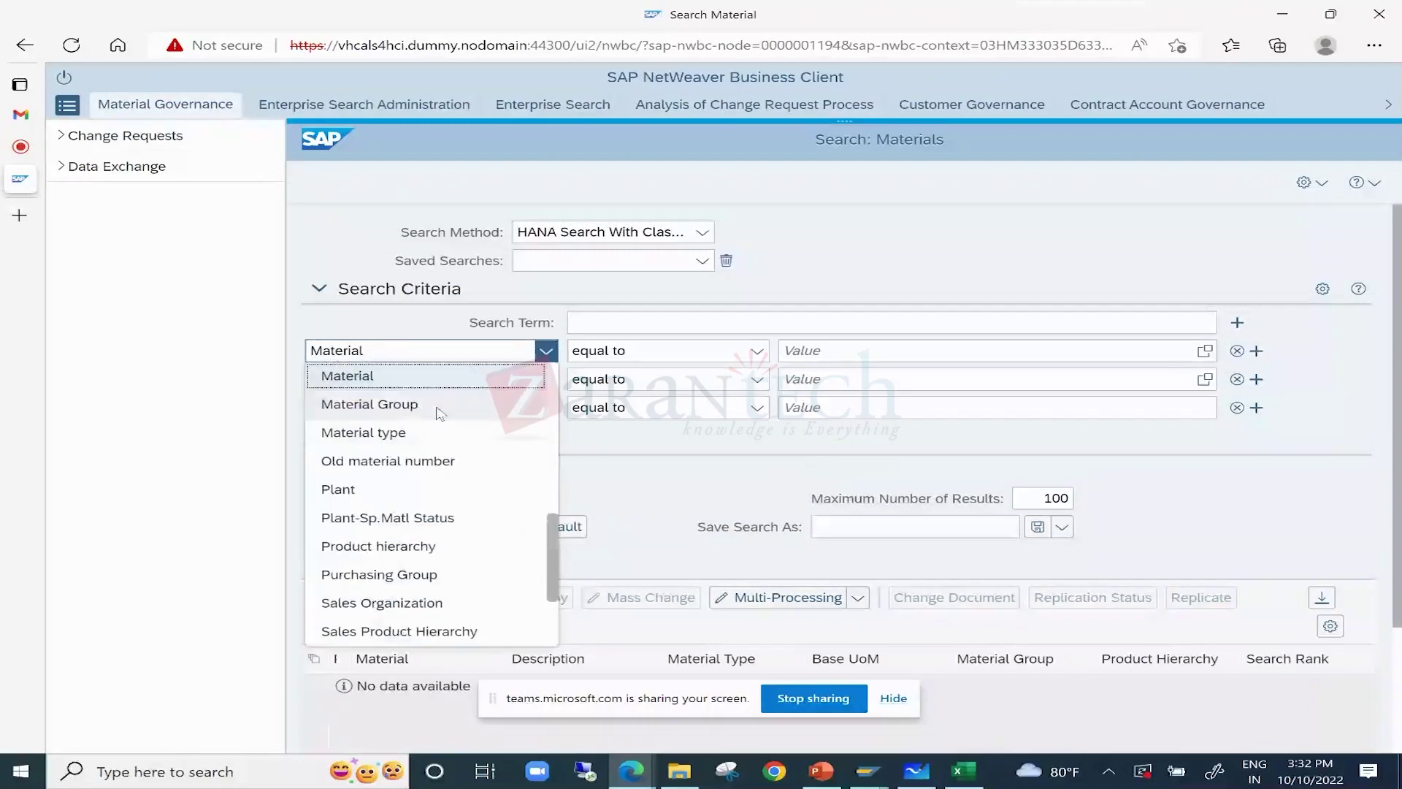
pyautogui.scroll(-2, 438, 453)
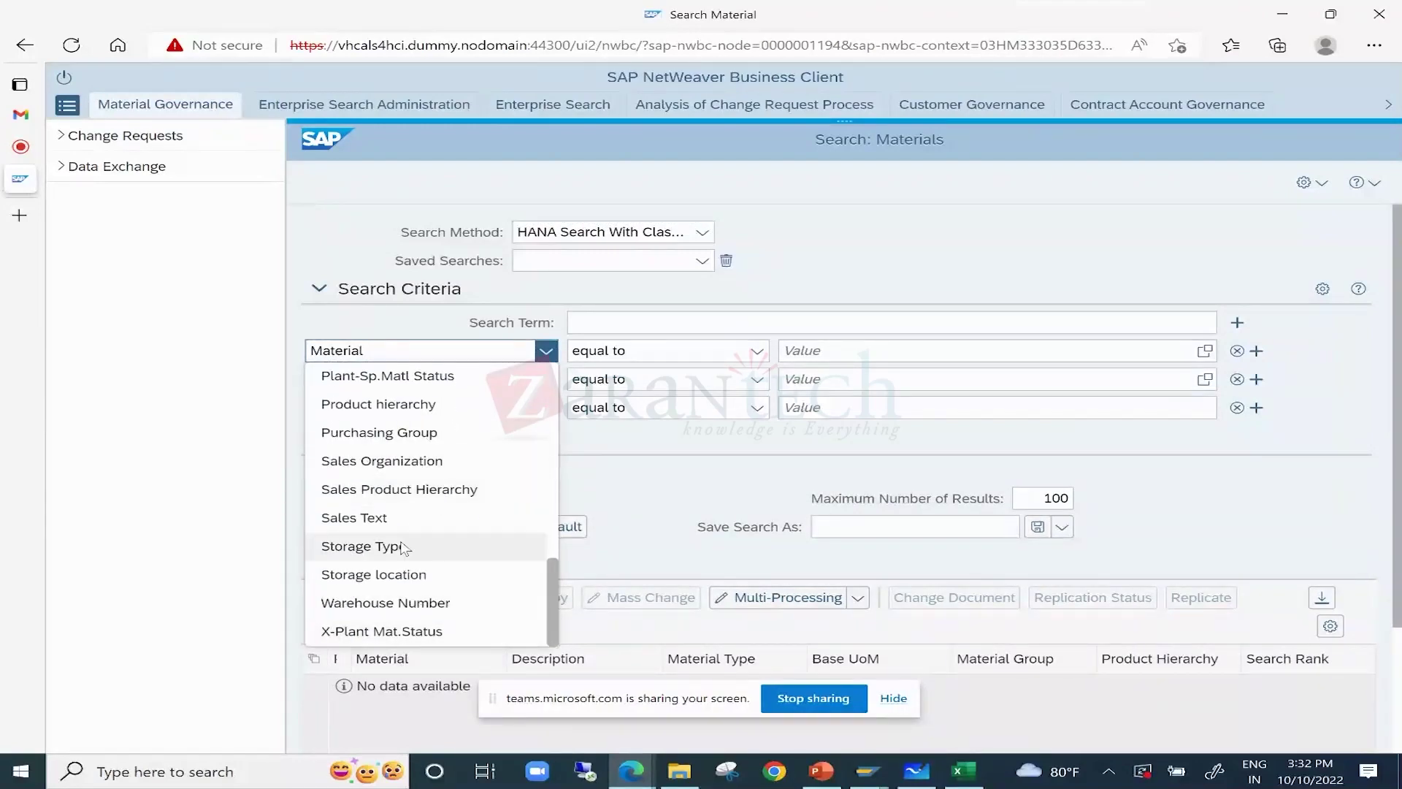
pyautogui.scroll(2, 408, 544)
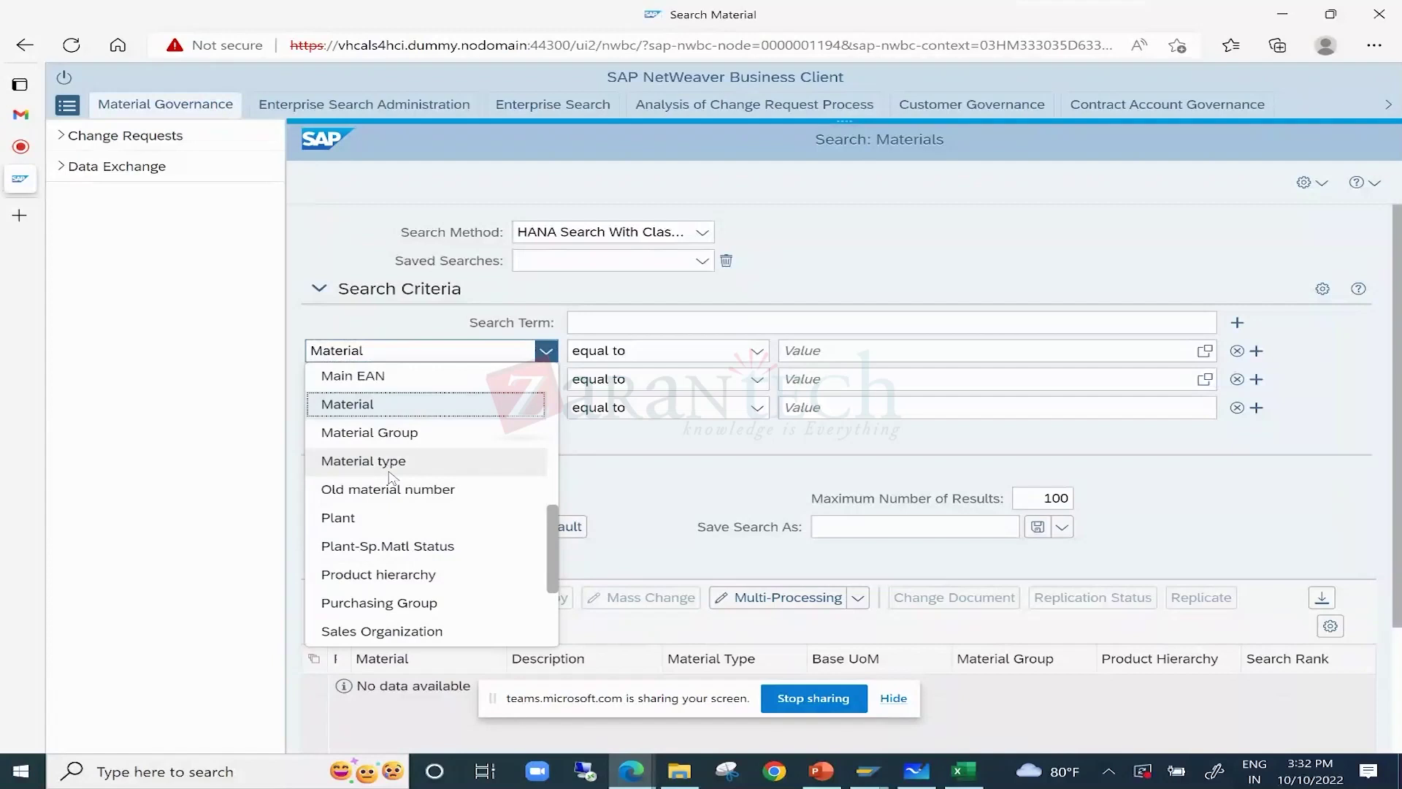
pyautogui.click(409, 404)
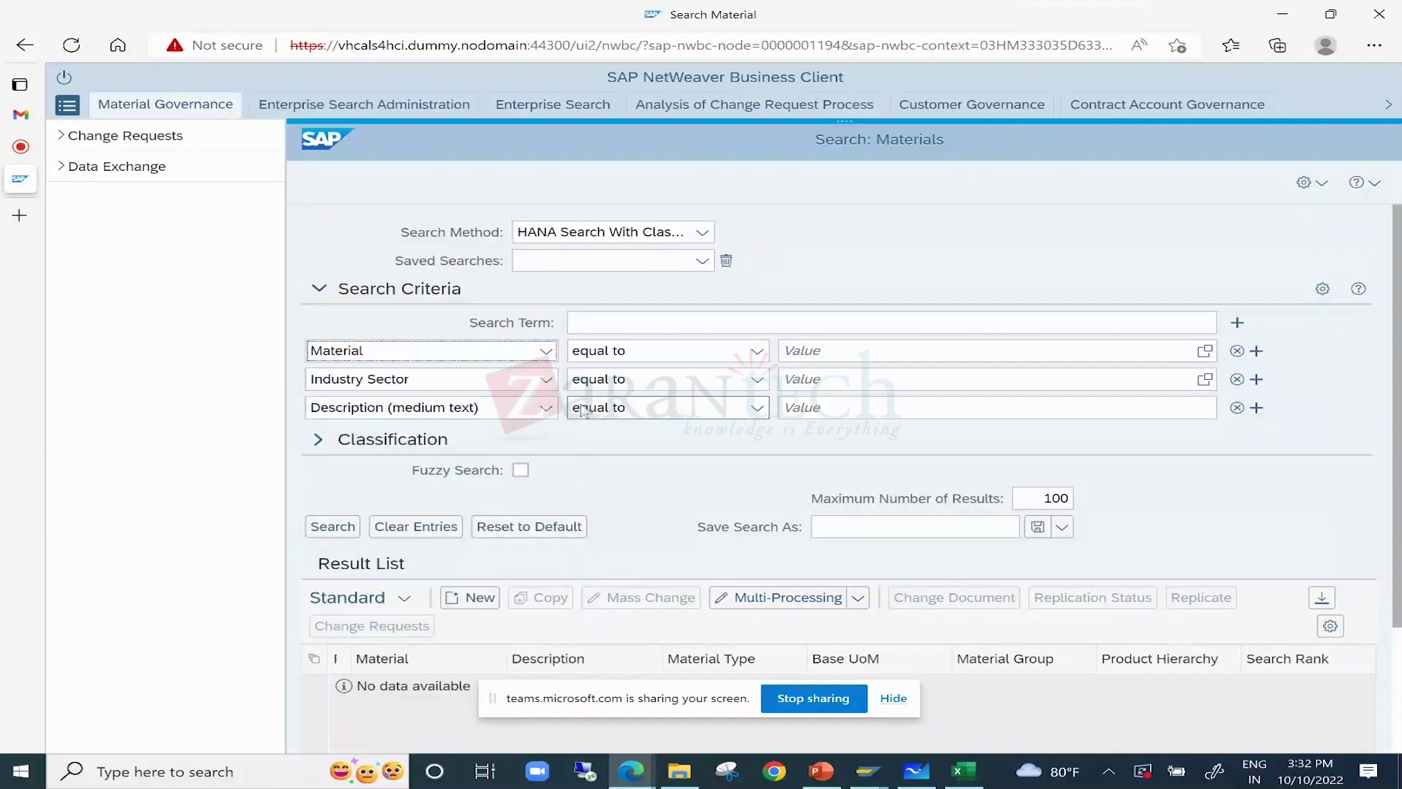
pyautogui.click(859, 352)
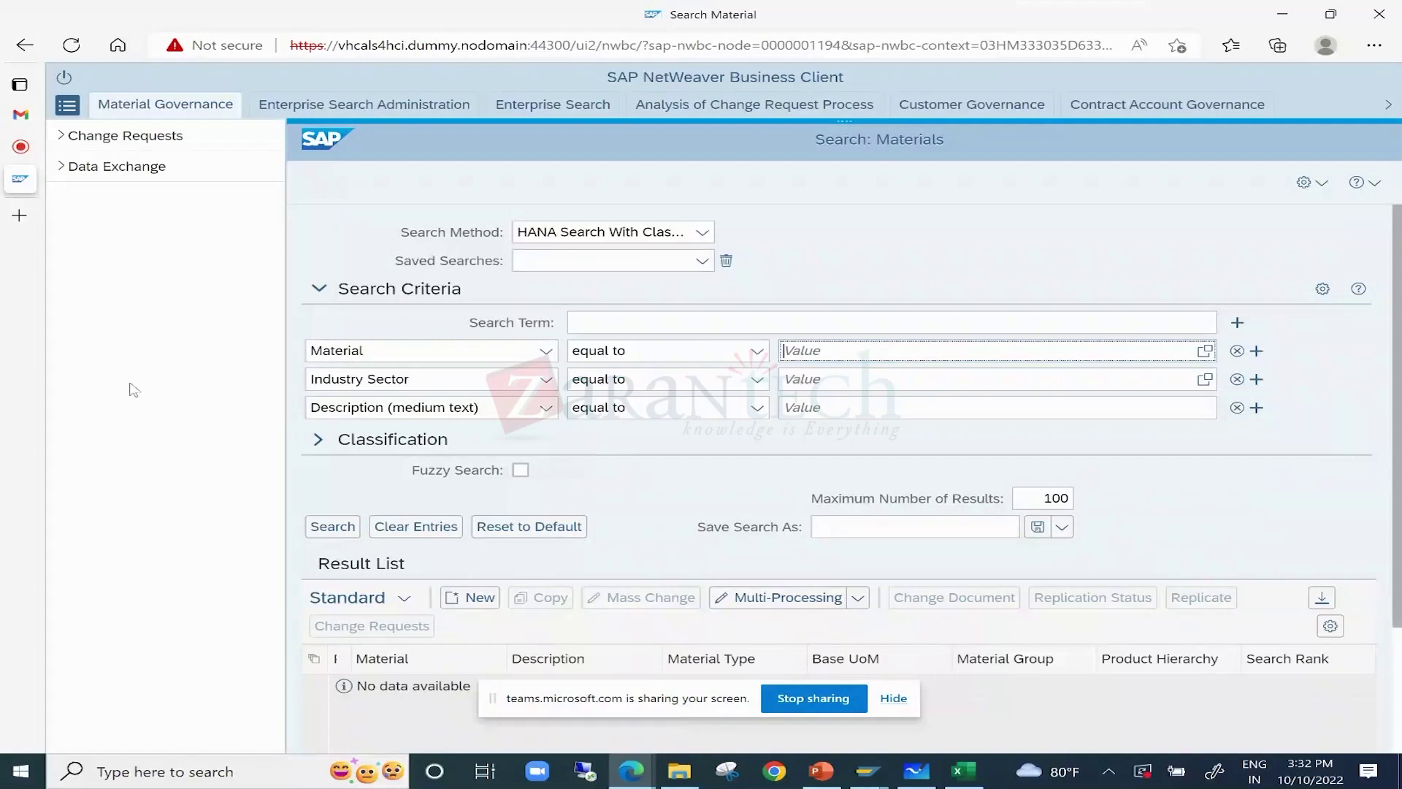
pyautogui.click(320, 440)
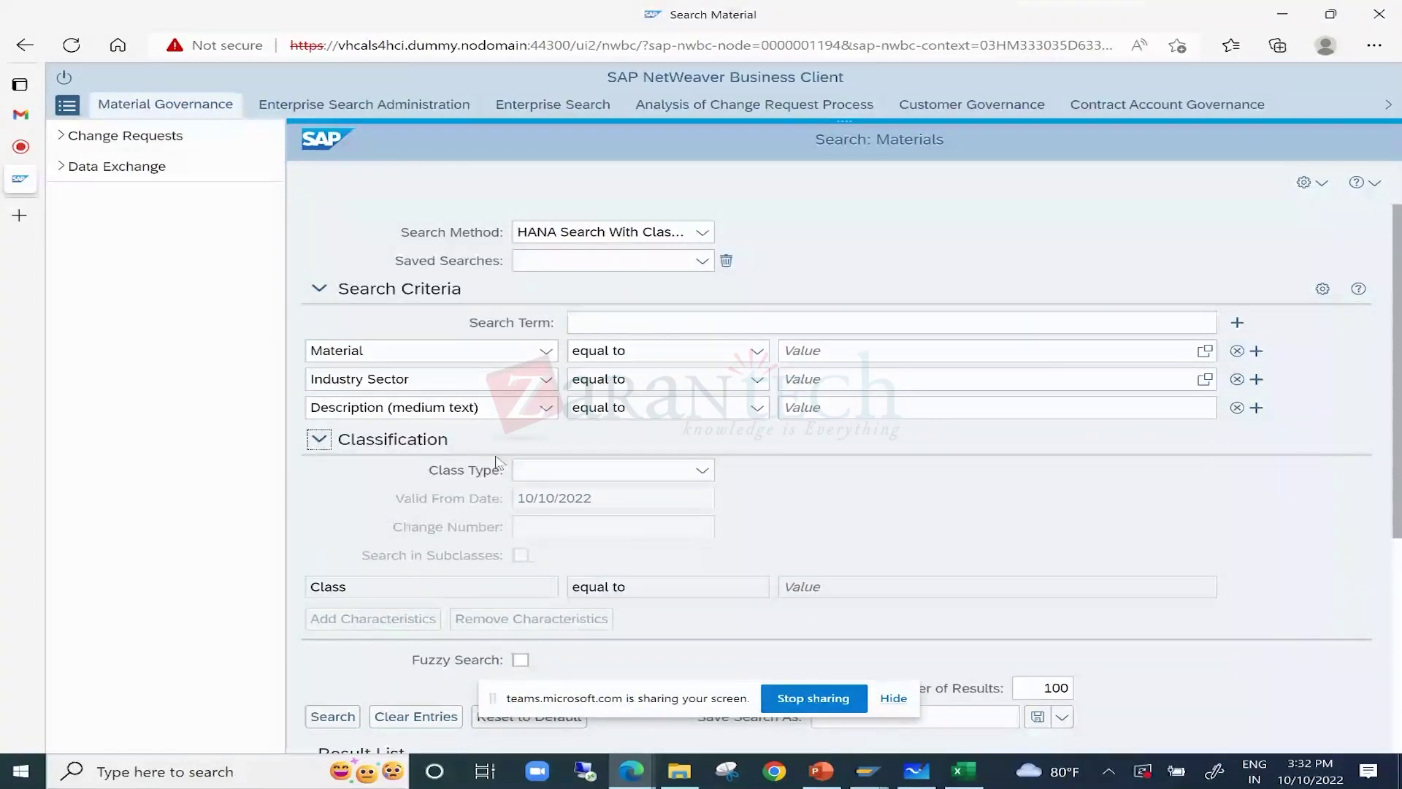
pyautogui.click(319, 440)
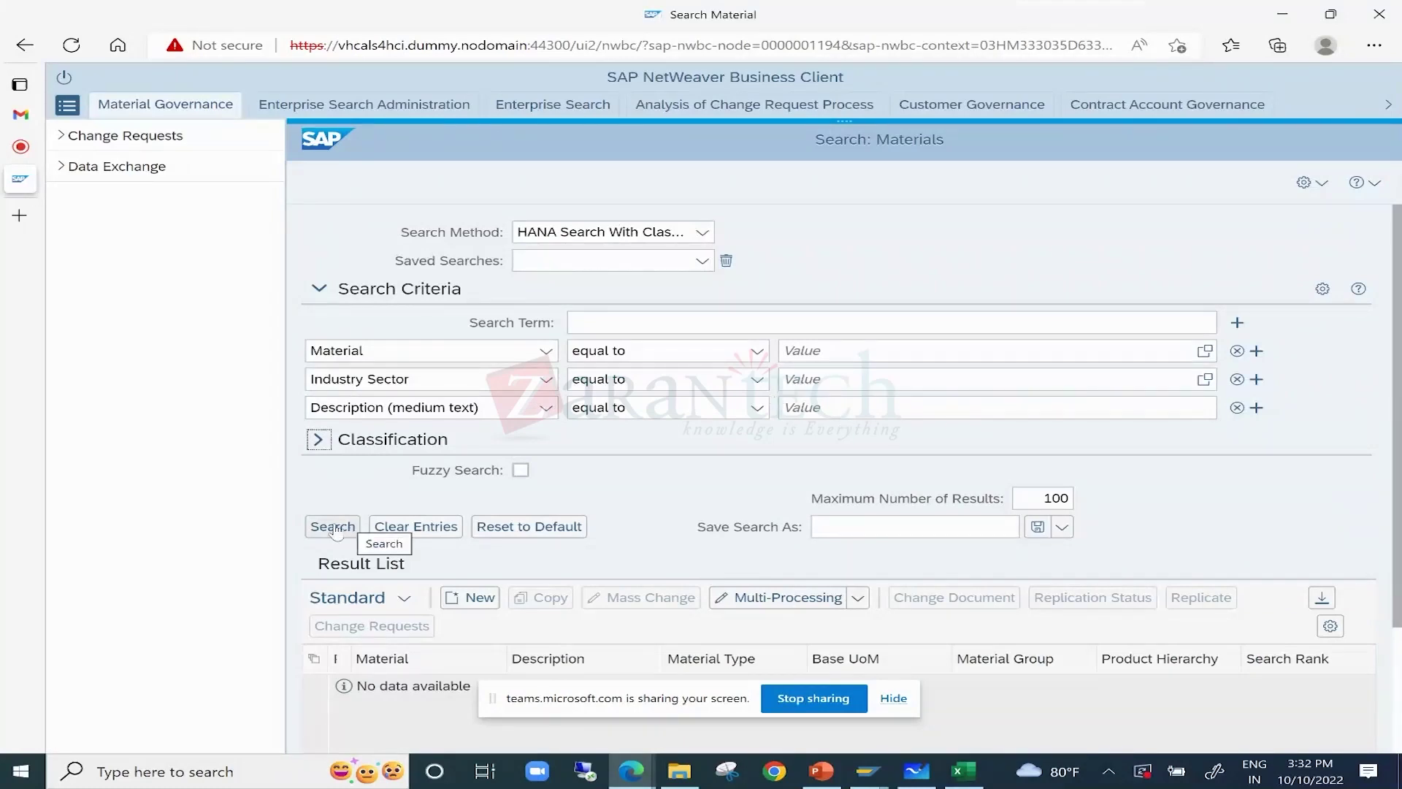
pyautogui.click(825, 352)
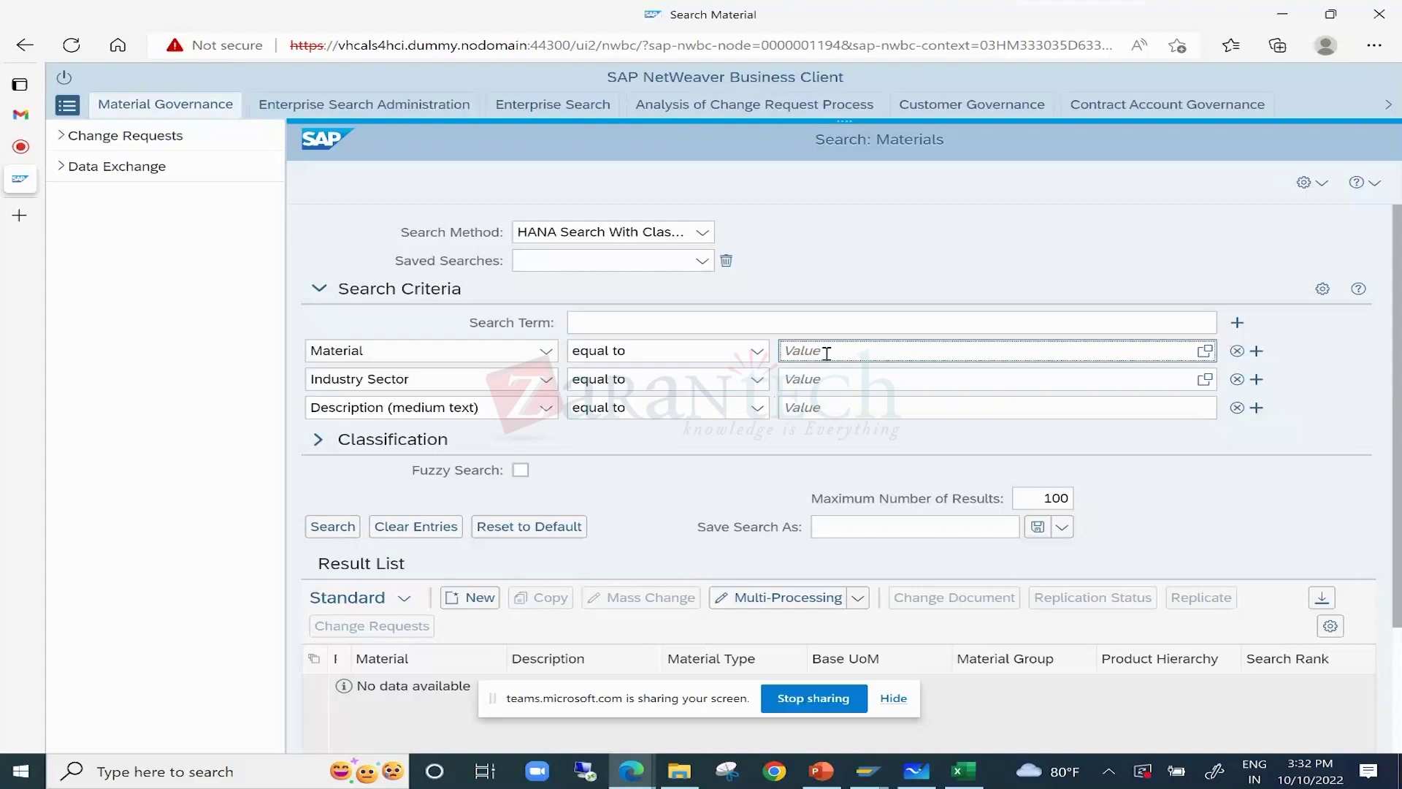
# Step: Search for material TEST, finding one FERT material with base unit EA, then clear the value
pyautogui.write('TEST')
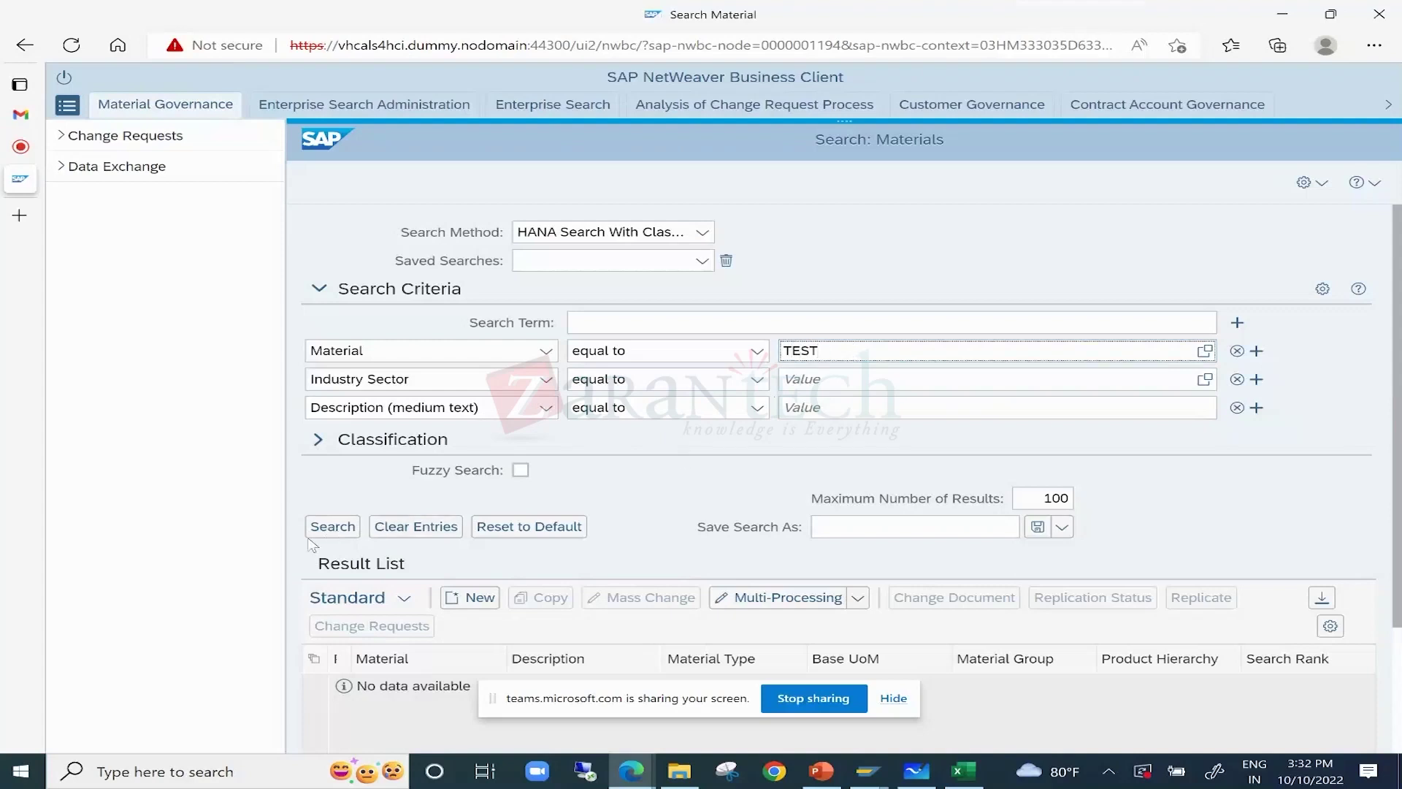
pyautogui.click(330, 527)
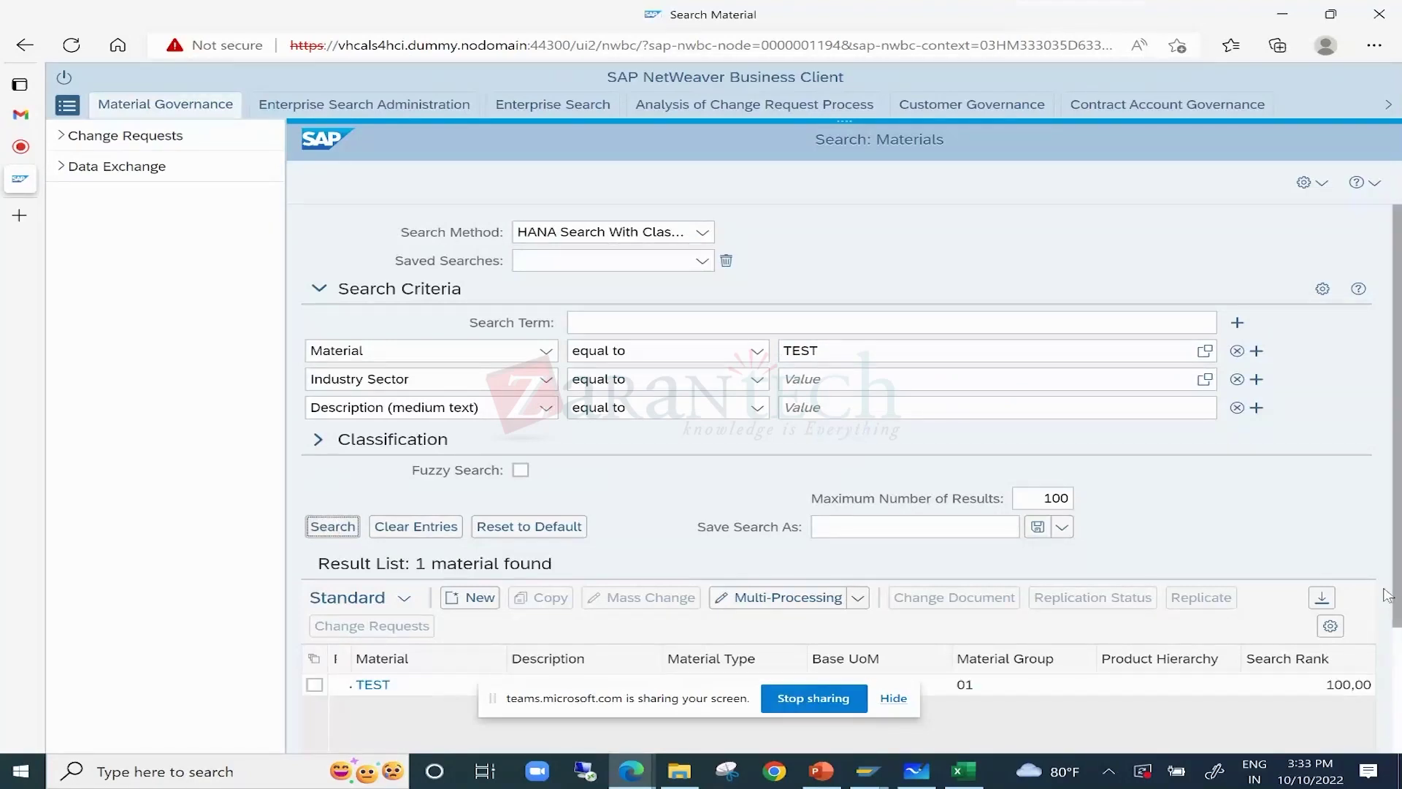
pyautogui.scroll(-2, 1346, 687)
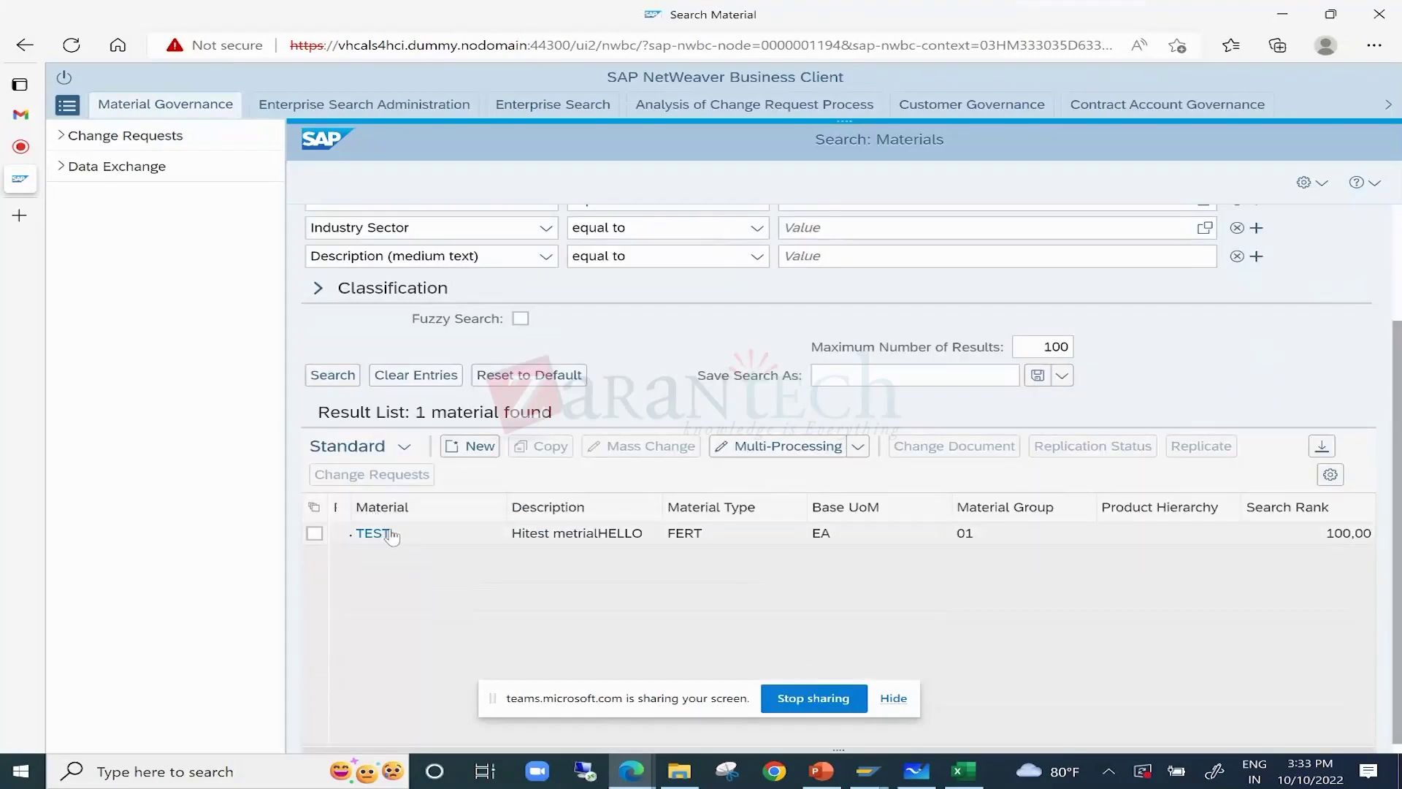
pyautogui.scroll(1, 722, 273)
pyautogui.press('Tab')
pyautogui.press('BackSpace')
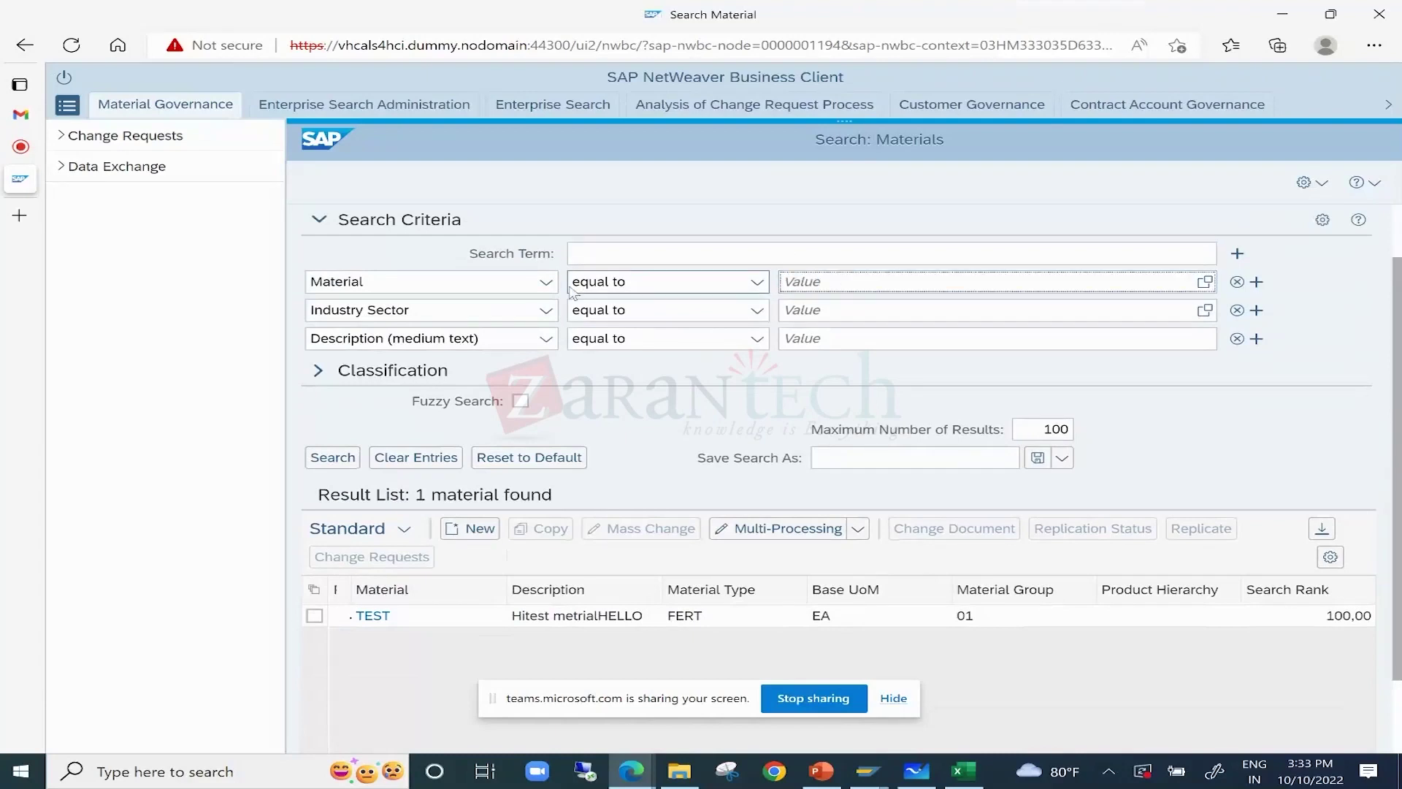
# Step: Search materials with the Description (medium text) criterion set to TEST
pyautogui.click(546, 281)
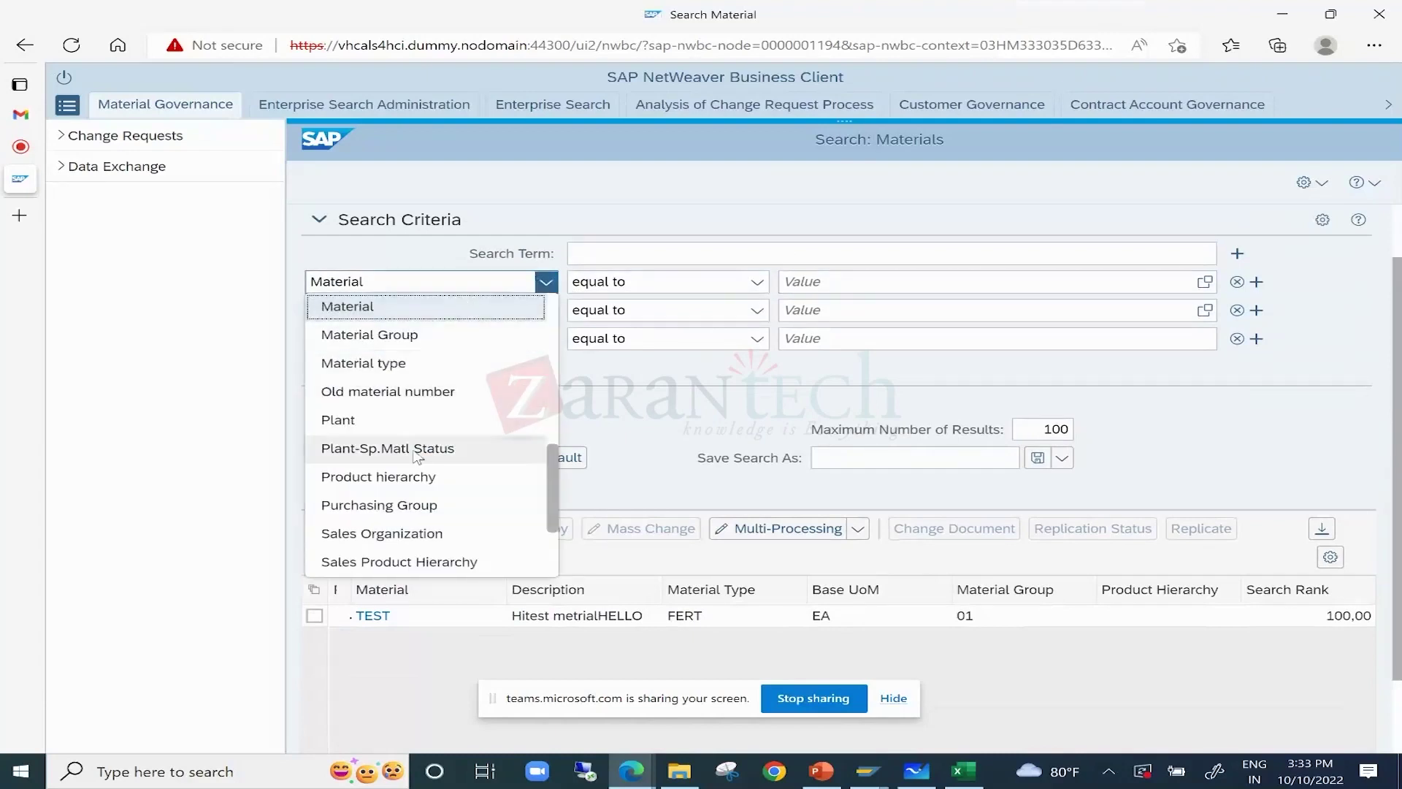
pyautogui.scroll(-3, 427, 541)
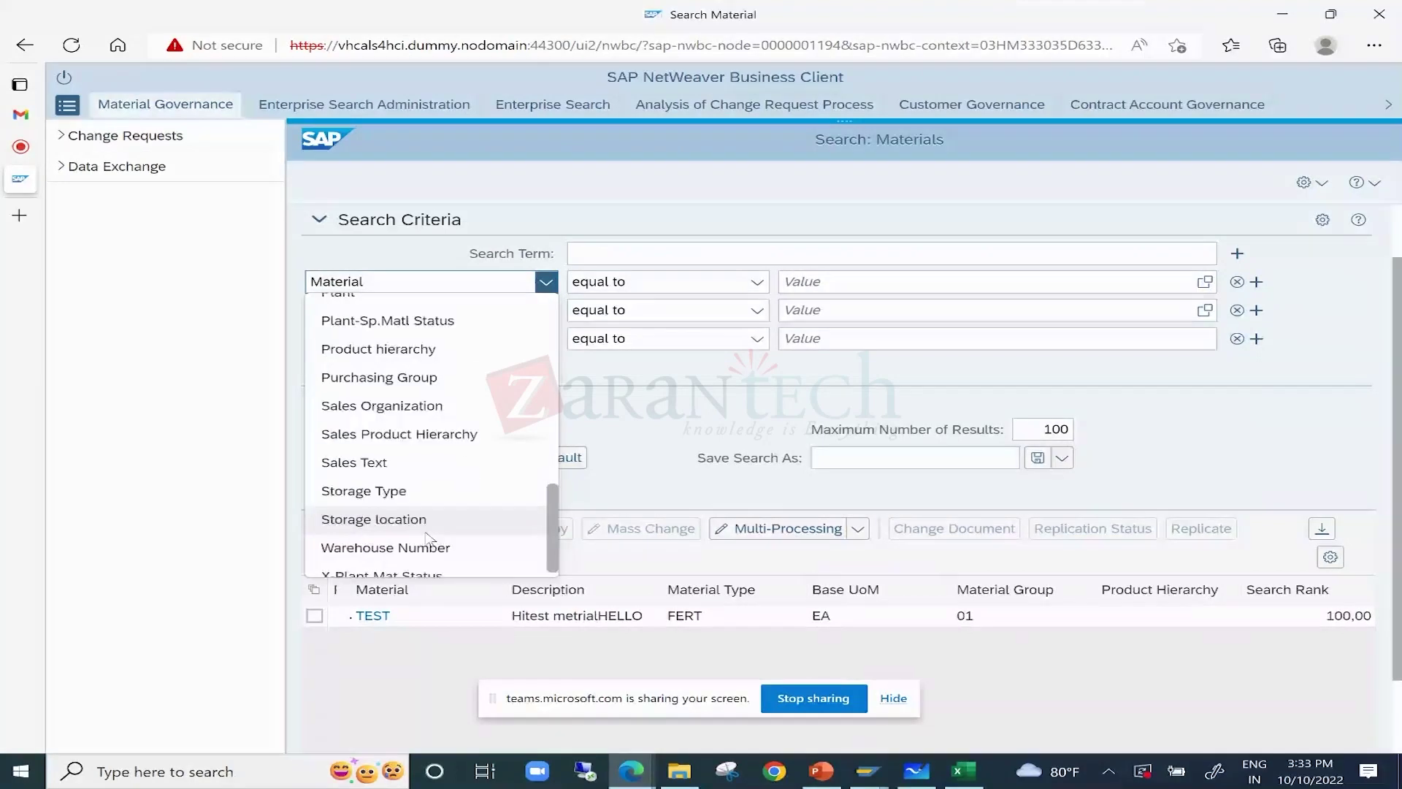
pyautogui.scroll(1, 431, 539)
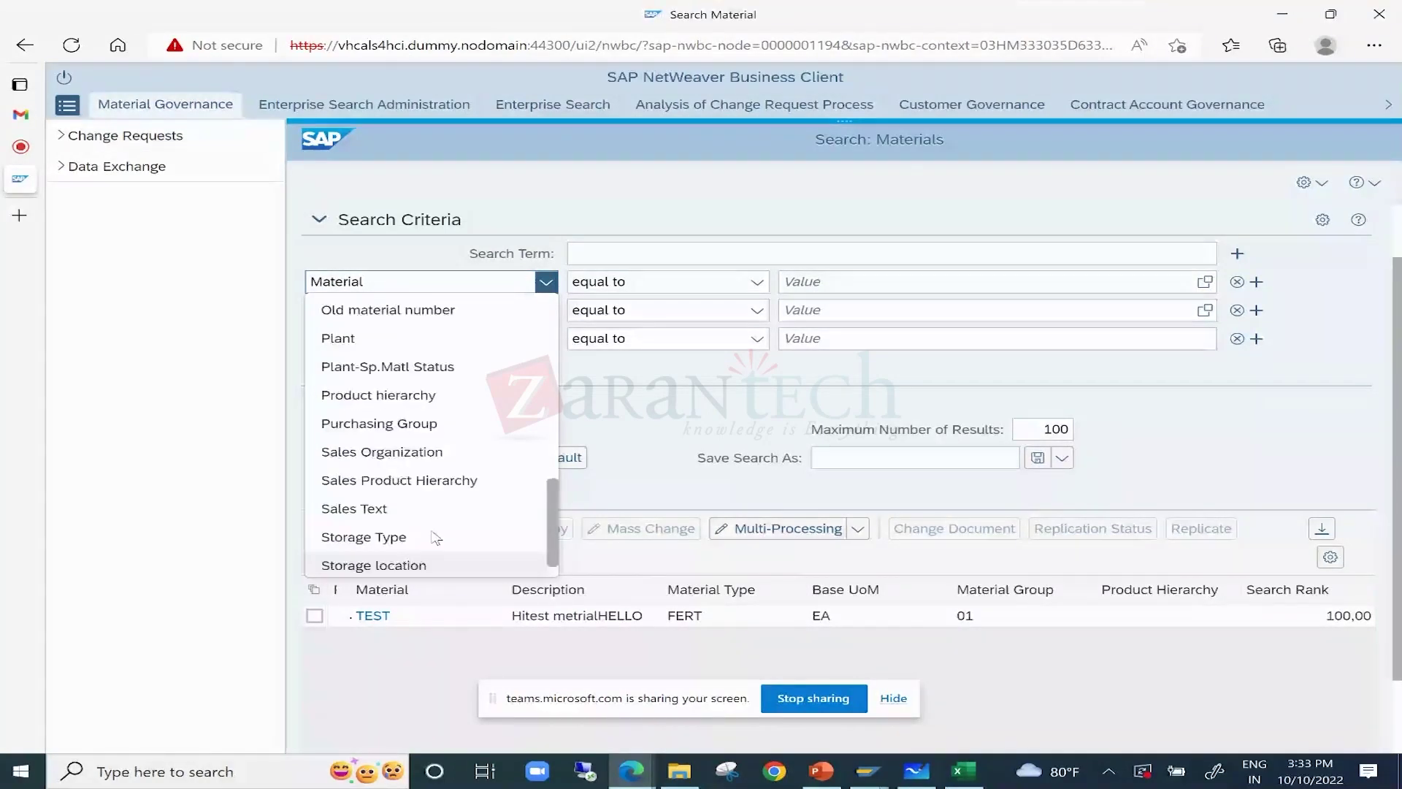
pyautogui.press('Escape')
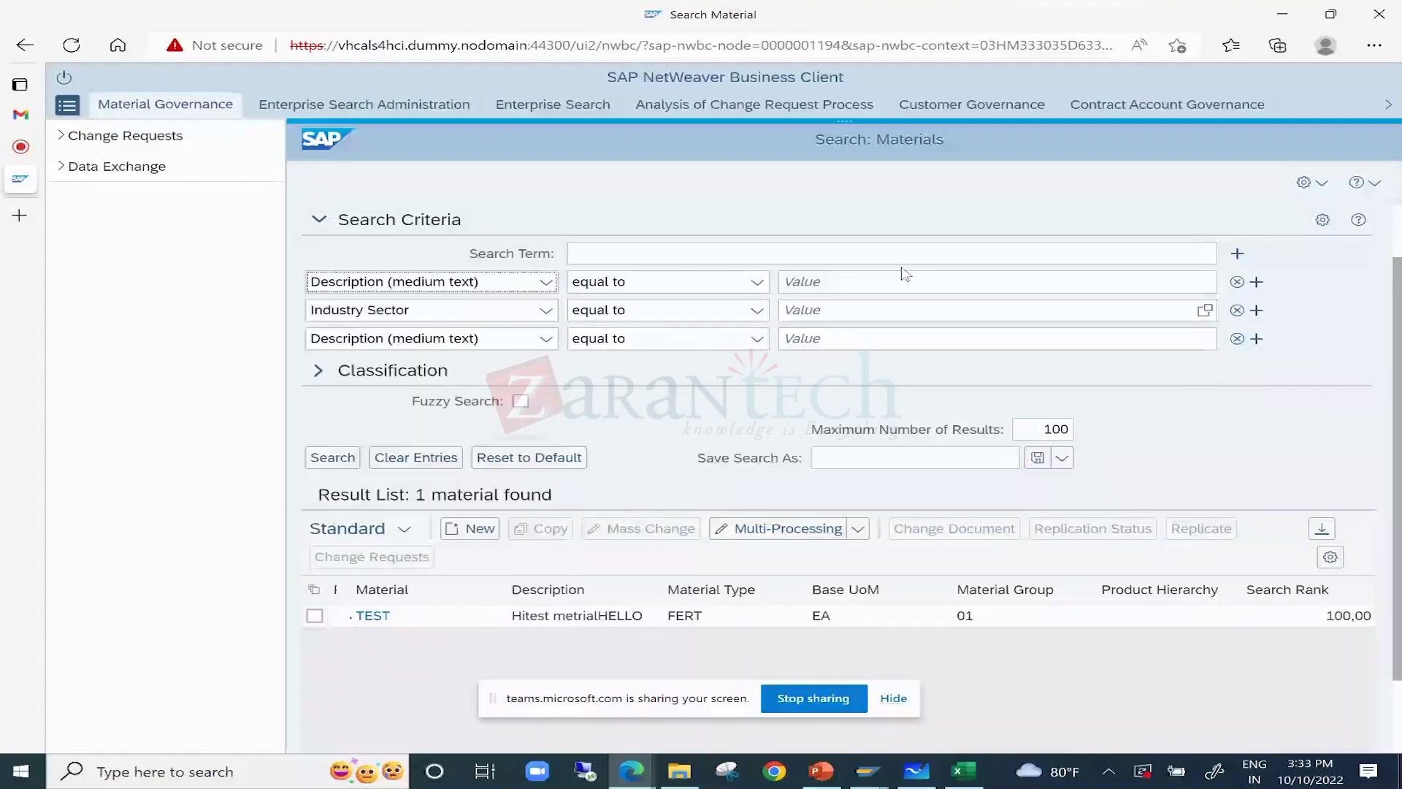
pyautogui.click(868, 281)
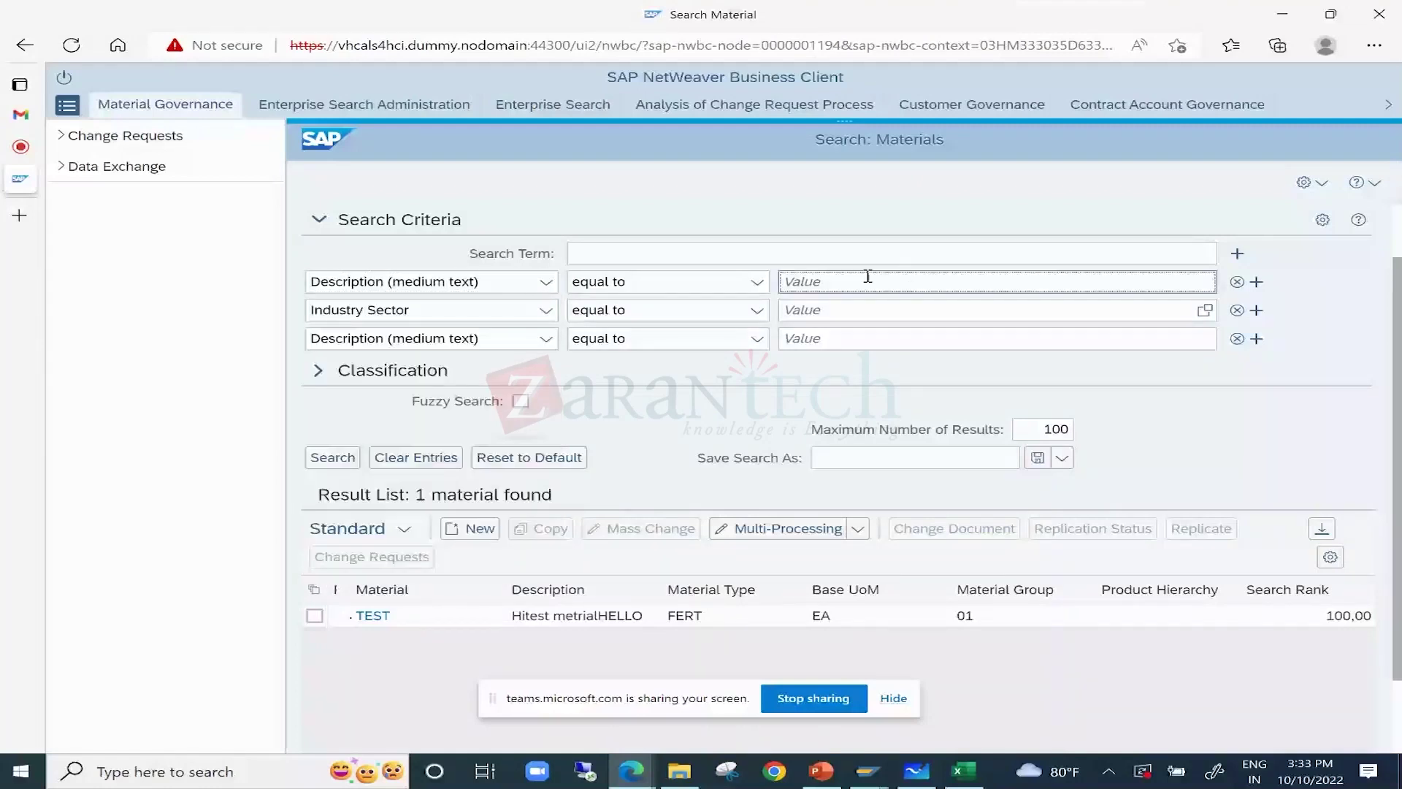
pyautogui.write('TEST')
pyautogui.click(332, 458)
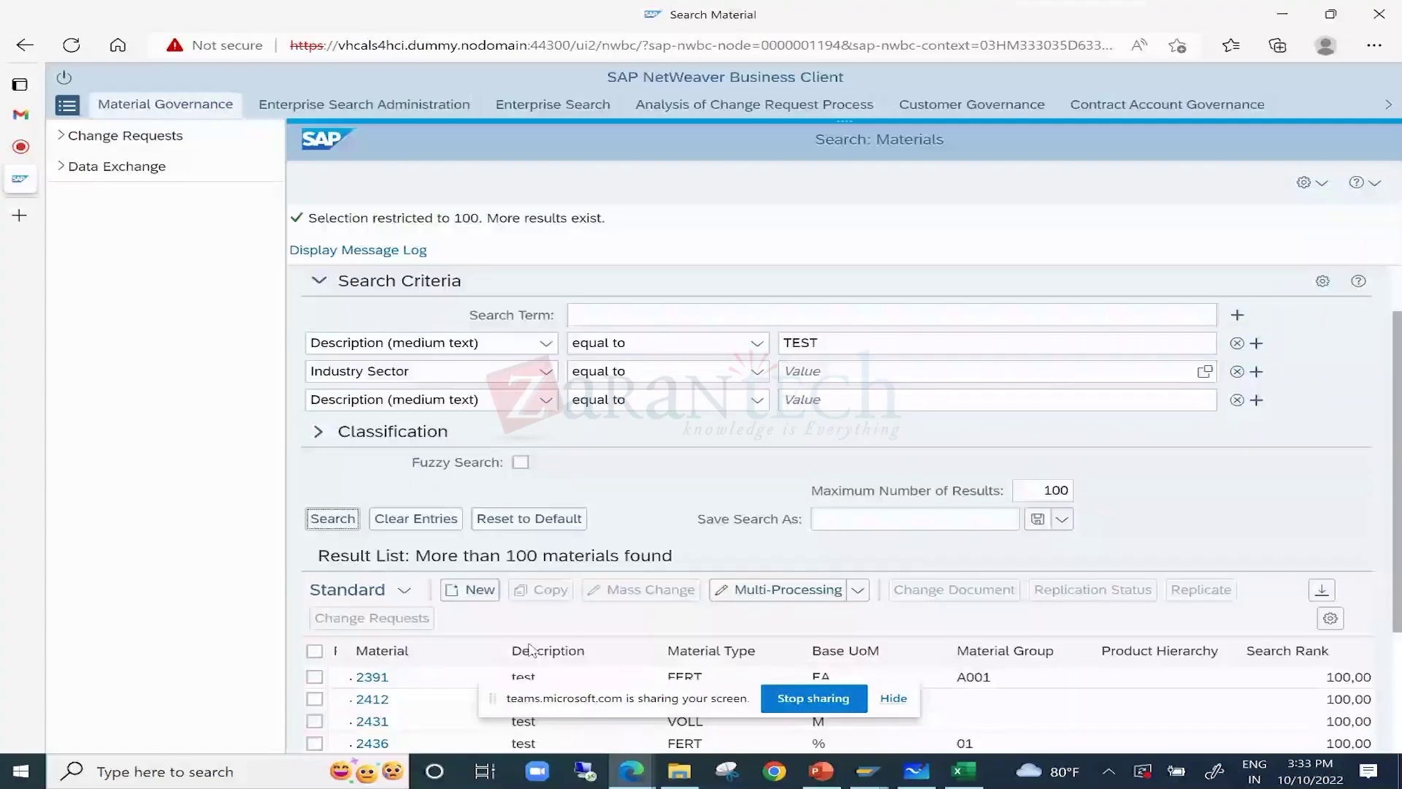
# Step: Reveal the result pages and select the 100 maximum-results limit
pyautogui.scroll(-3, 903, 724)
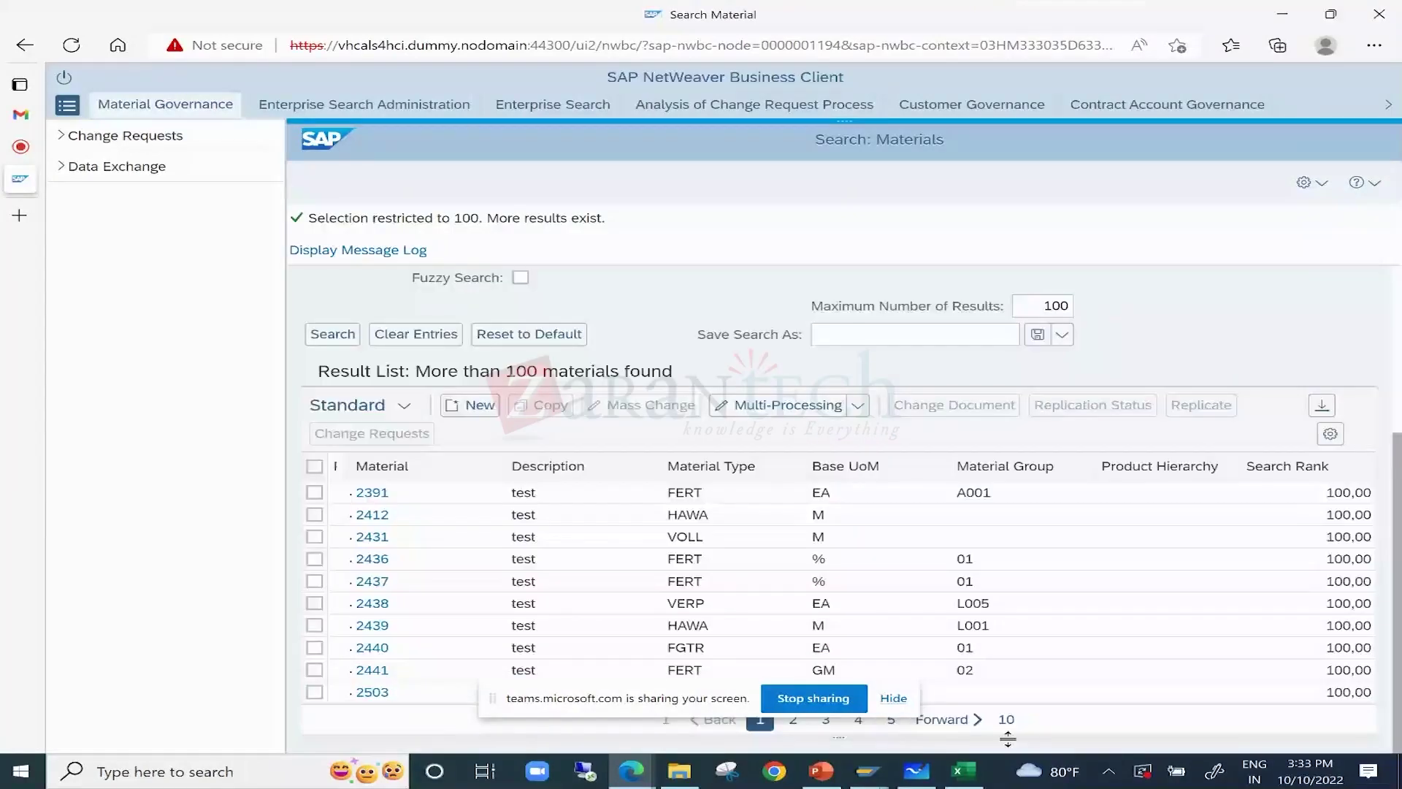
pyautogui.click(895, 699)
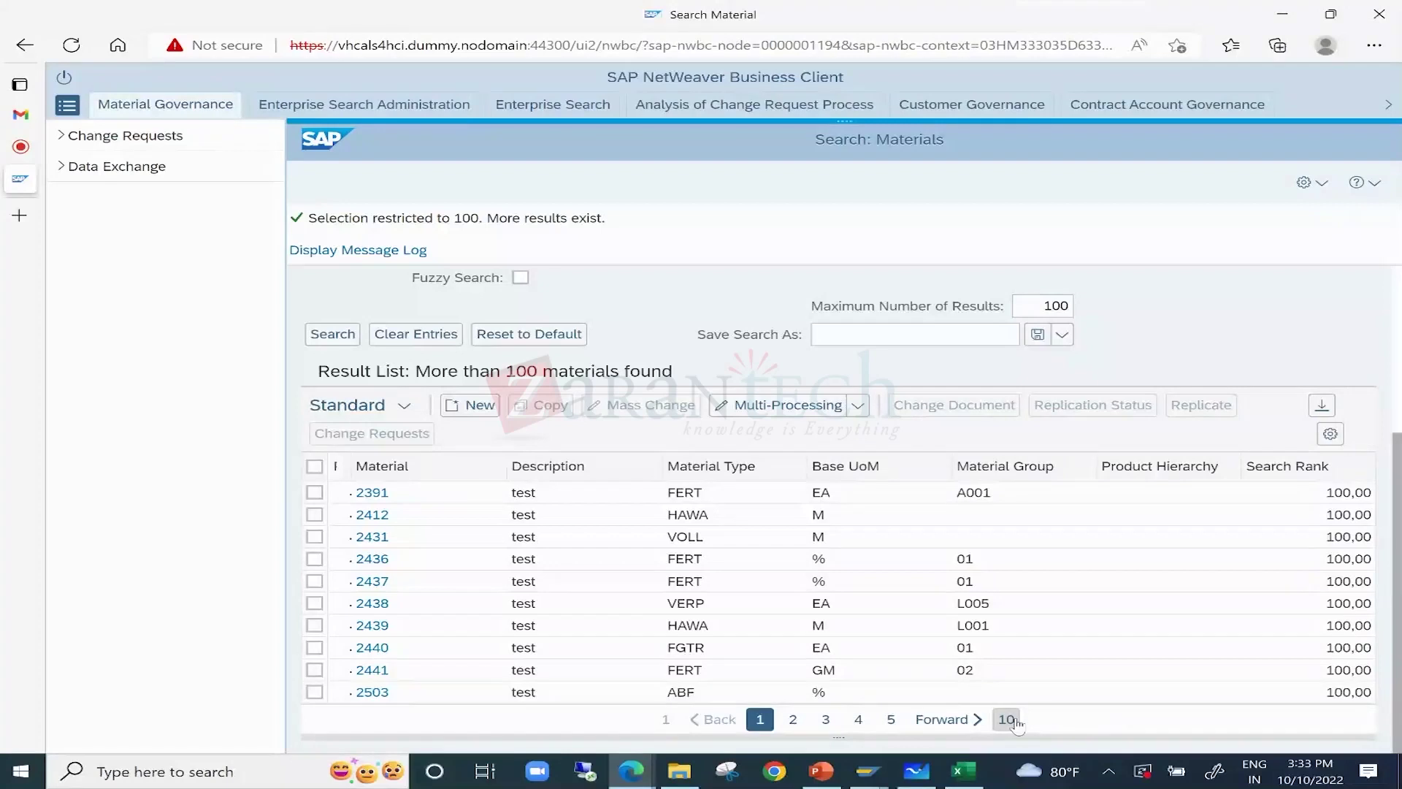
pyautogui.click(1052, 305)
pyautogui.doubleClick(1056, 305)
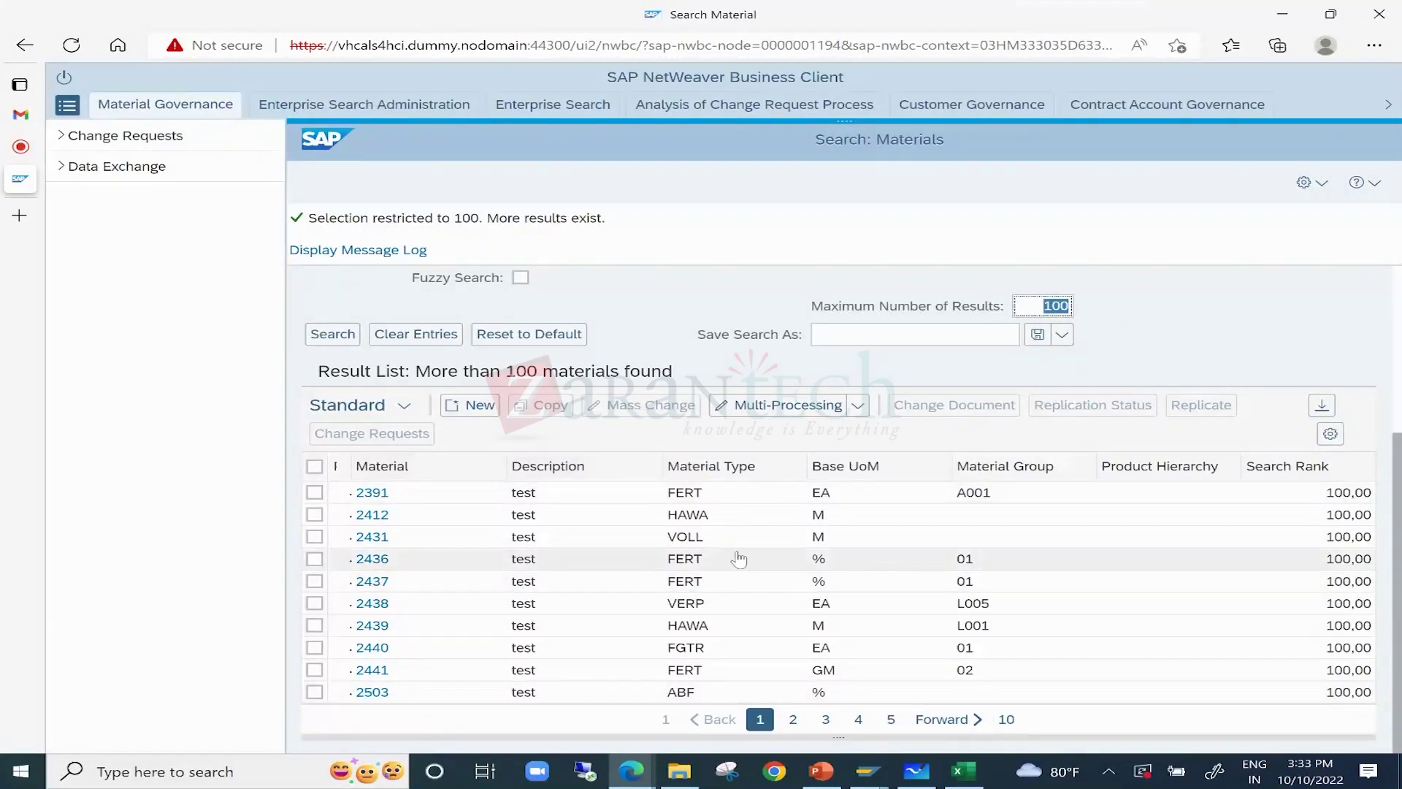
pyautogui.click(1022, 306)
pyautogui.press('Delete')
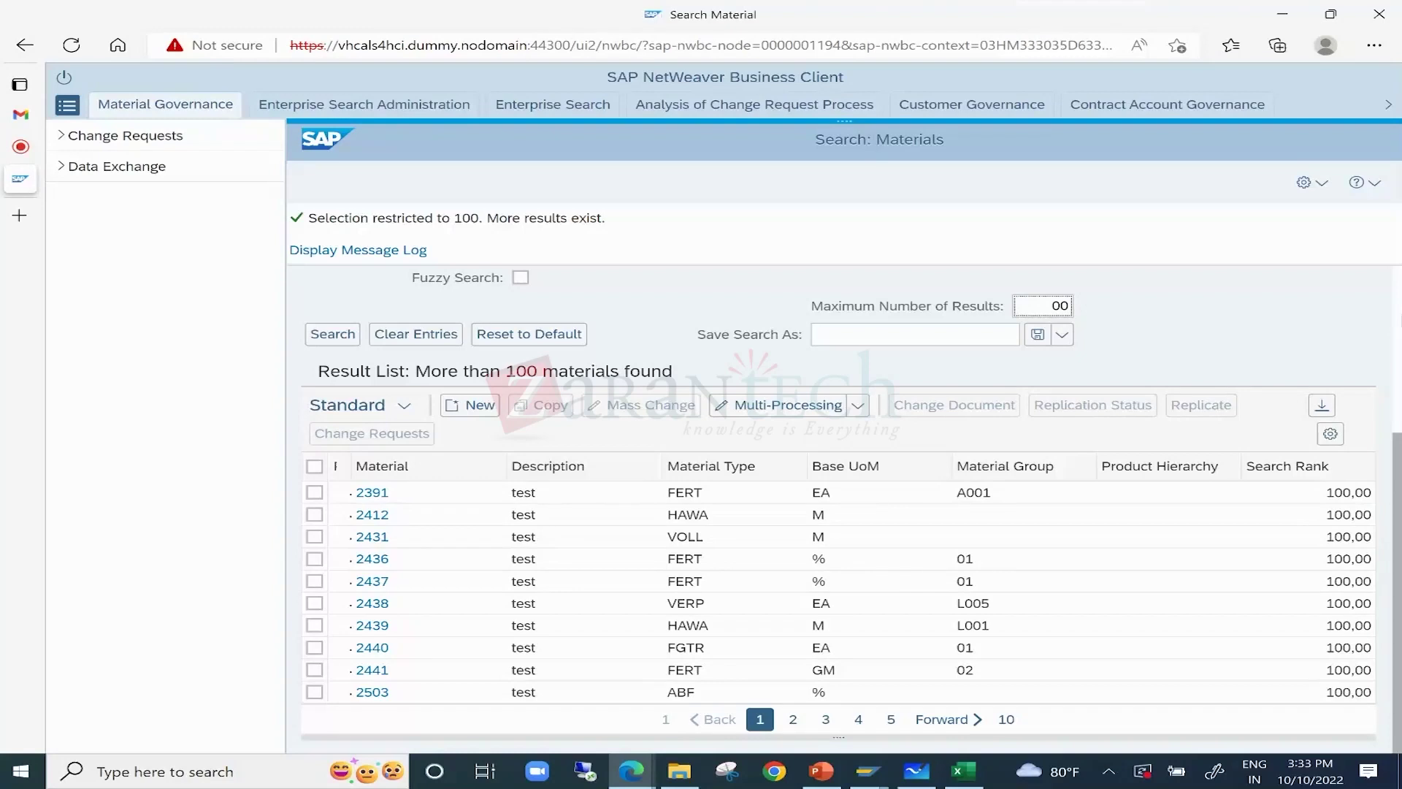
pyautogui.press('Delete')
pyautogui.write('50')
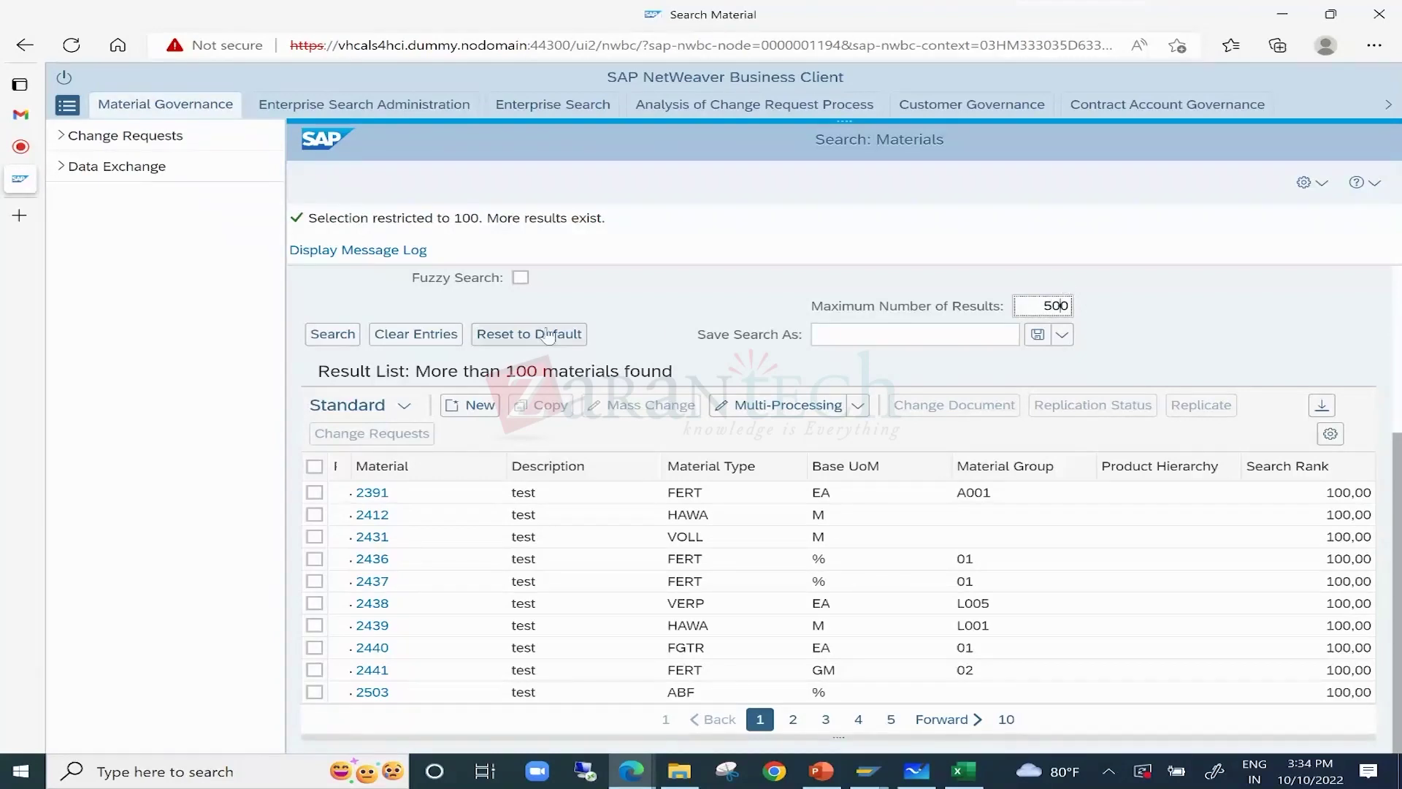
pyautogui.click(330, 338)
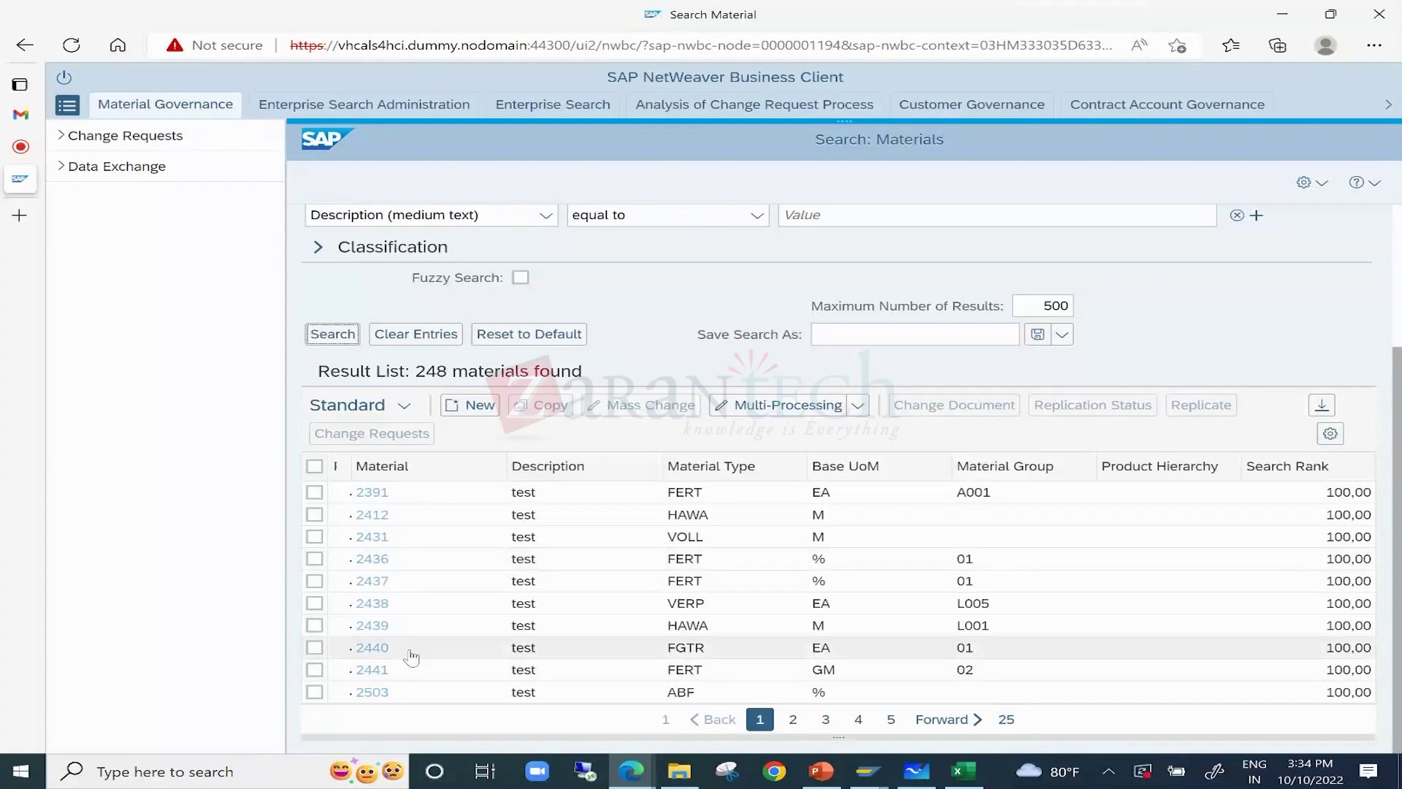
pyautogui.click(1327, 491)
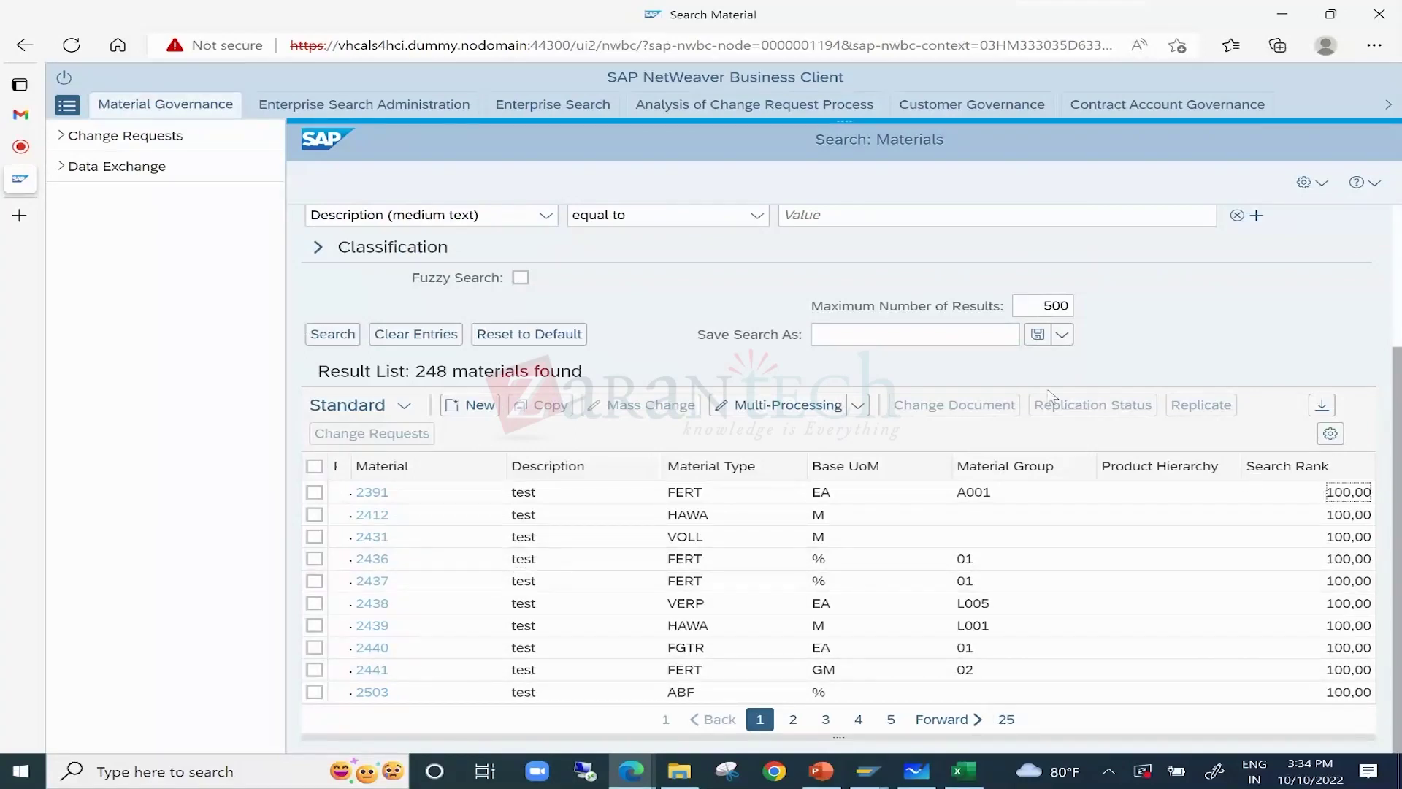
pyautogui.scroll(3, 1327, 491)
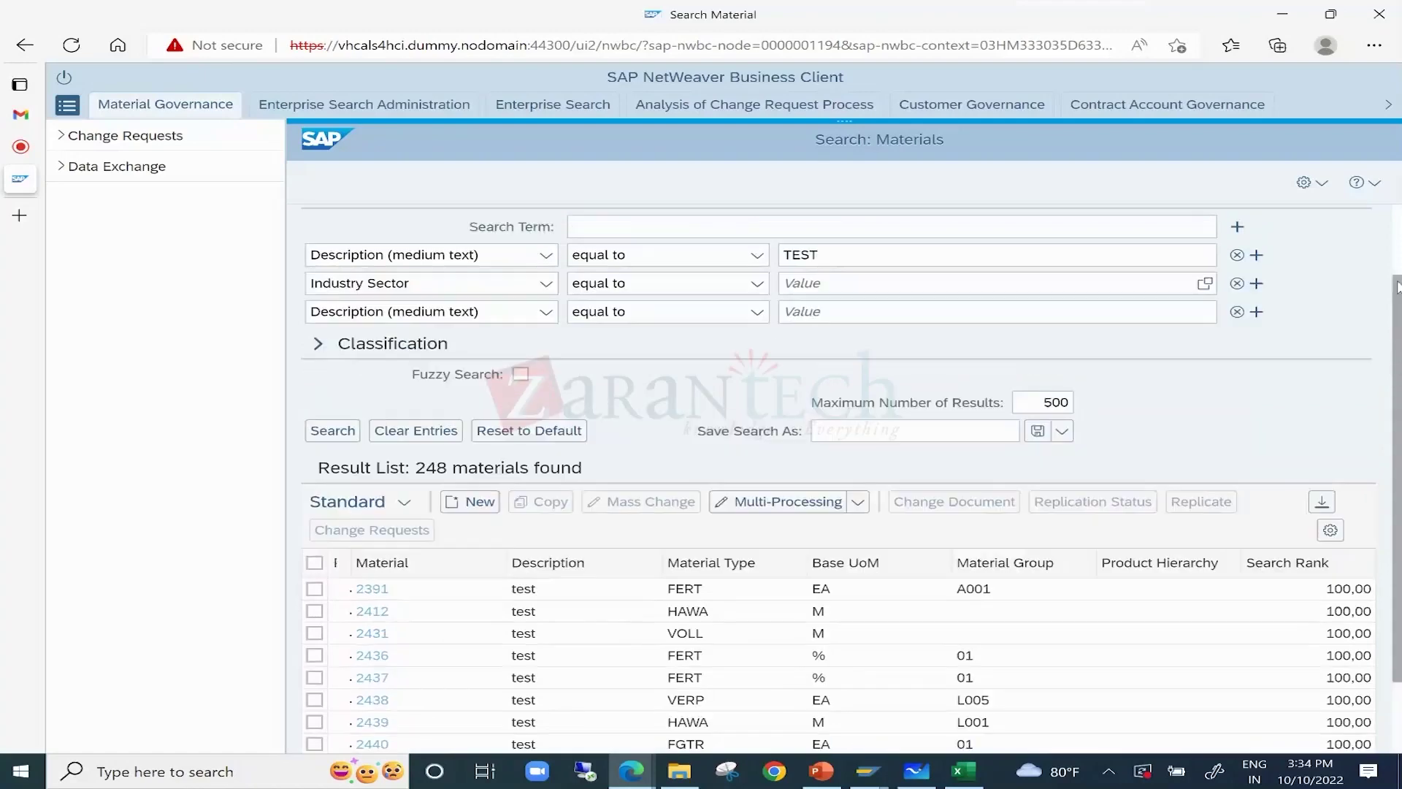
pyautogui.scroll(-1, 839, 475)
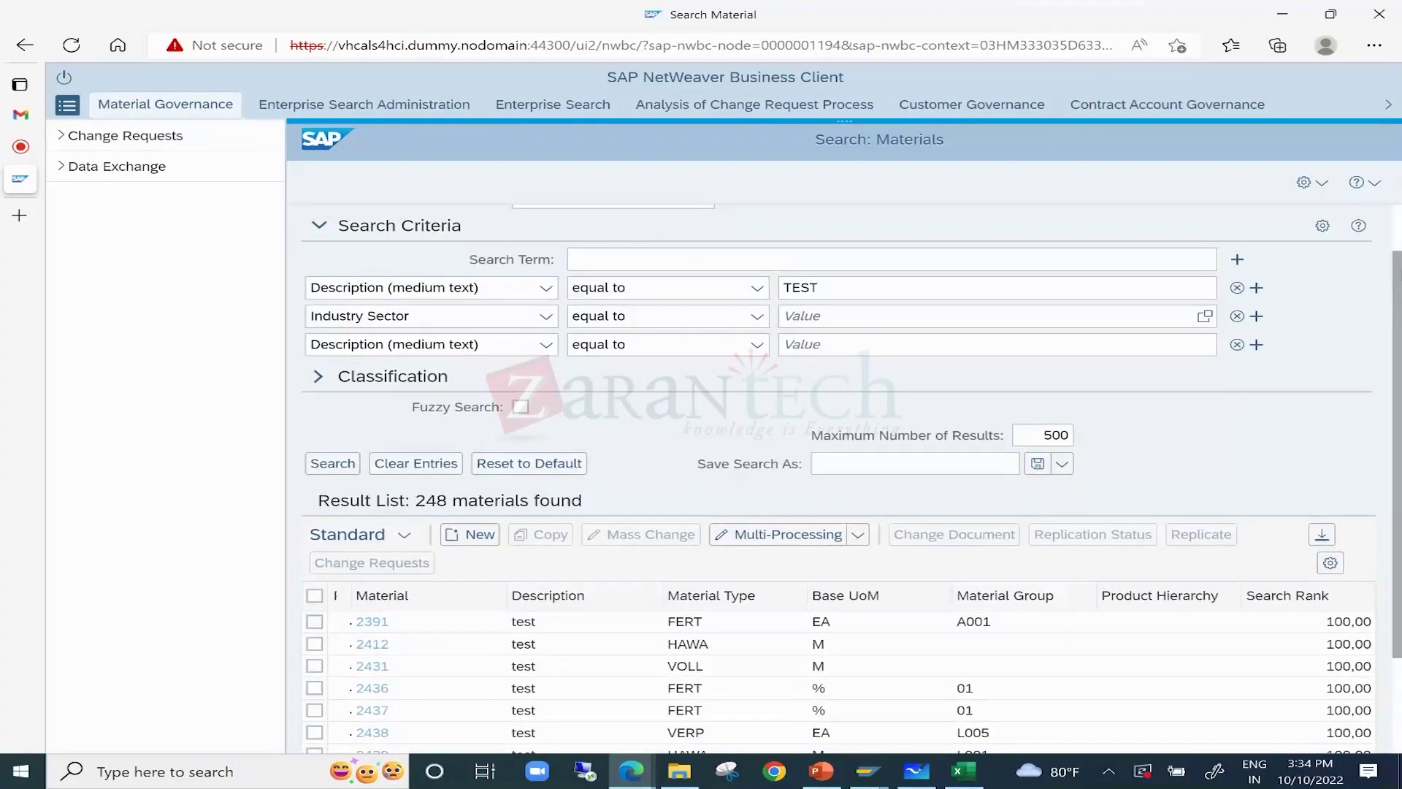
pyautogui.scroll(-2, 840, 475)
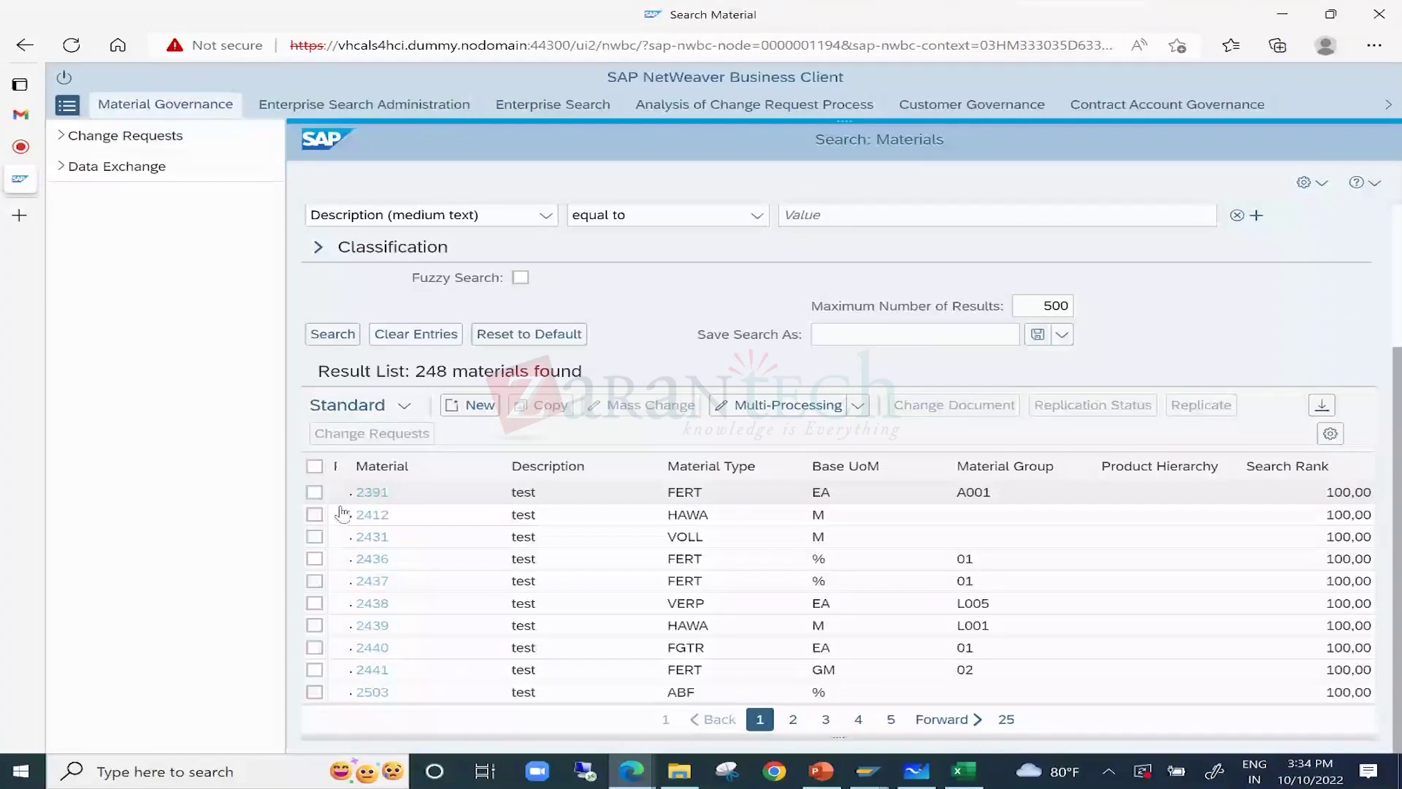
# Step: Mark materials 2431 and 2436 in the results, then switch to Customer Governance
pyautogui.click(314, 537)
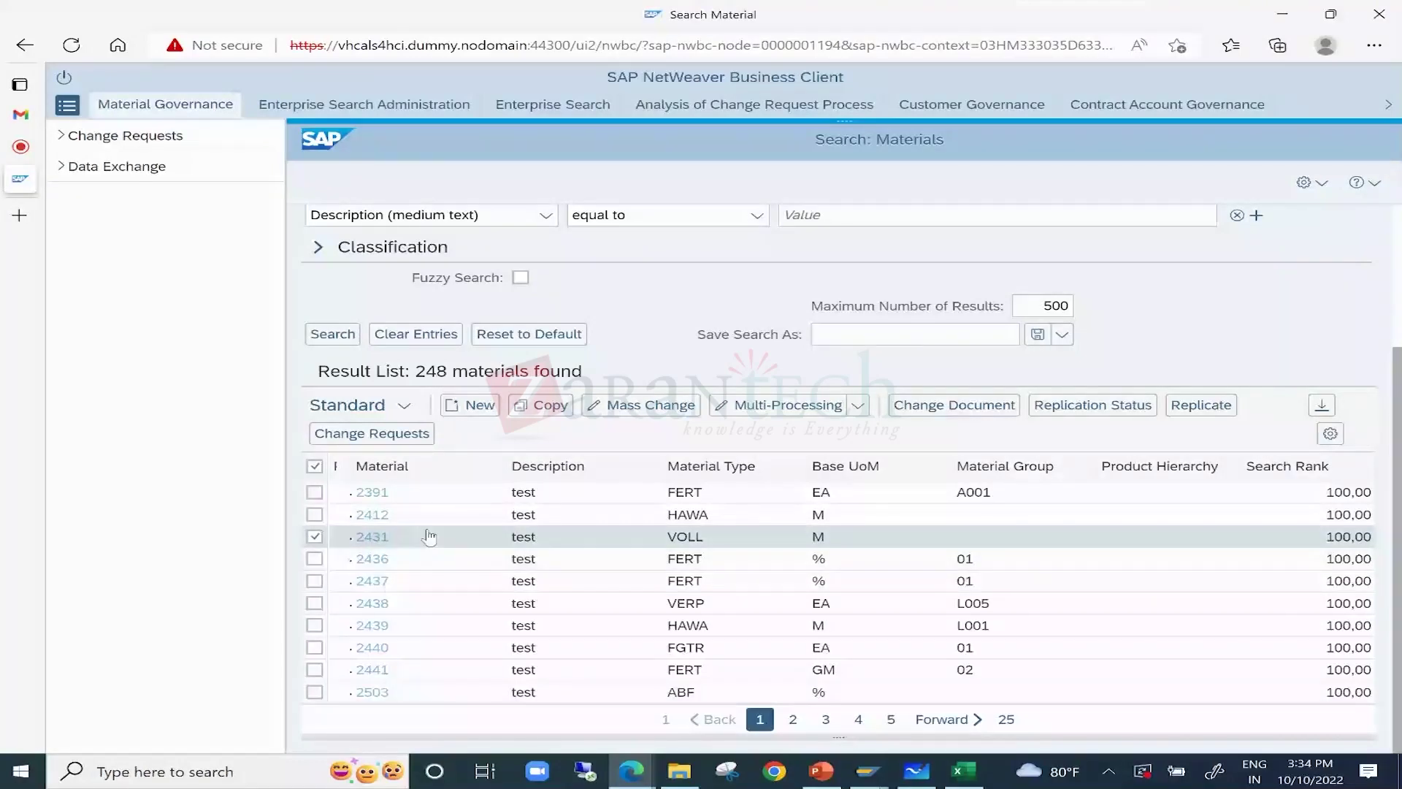
pyautogui.click(314, 560)
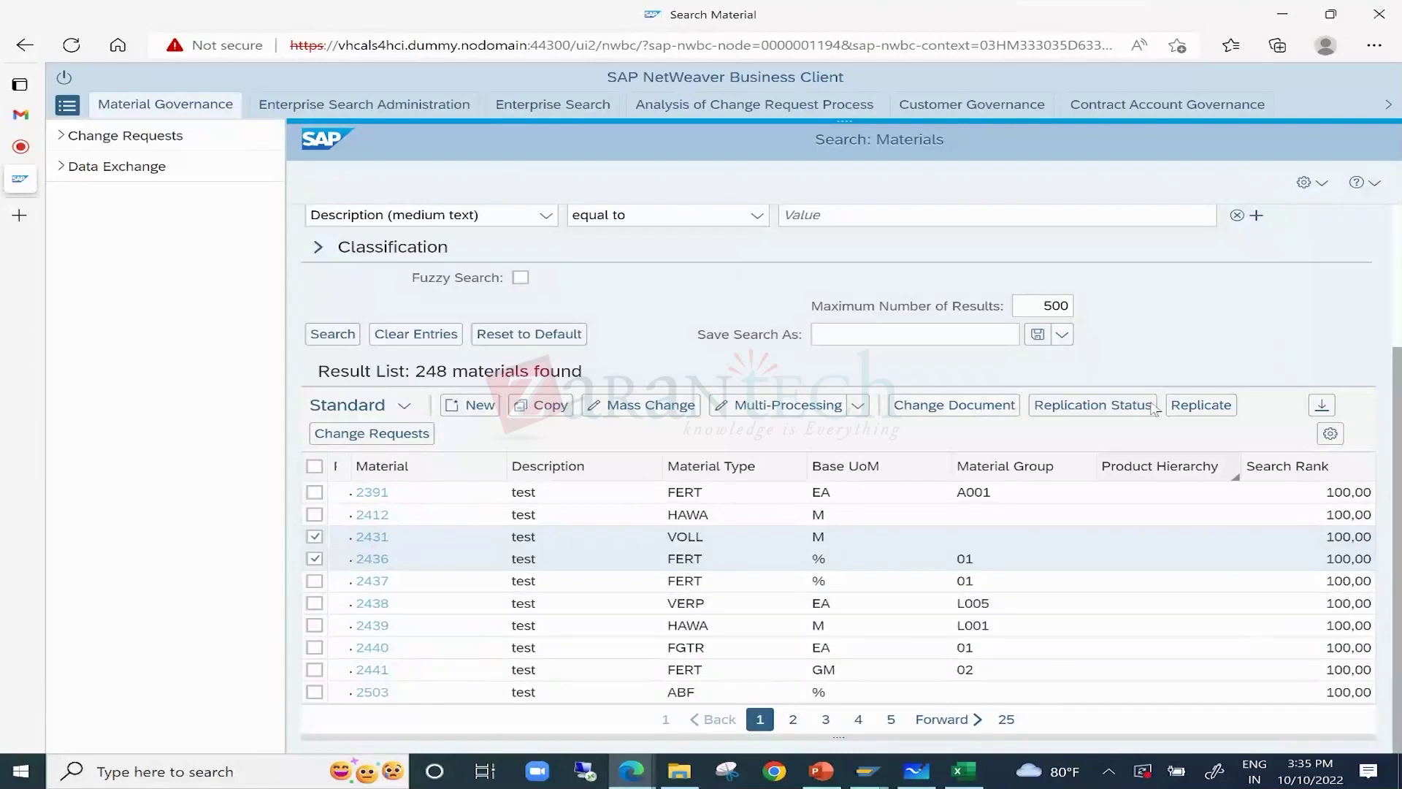
pyautogui.click(946, 109)
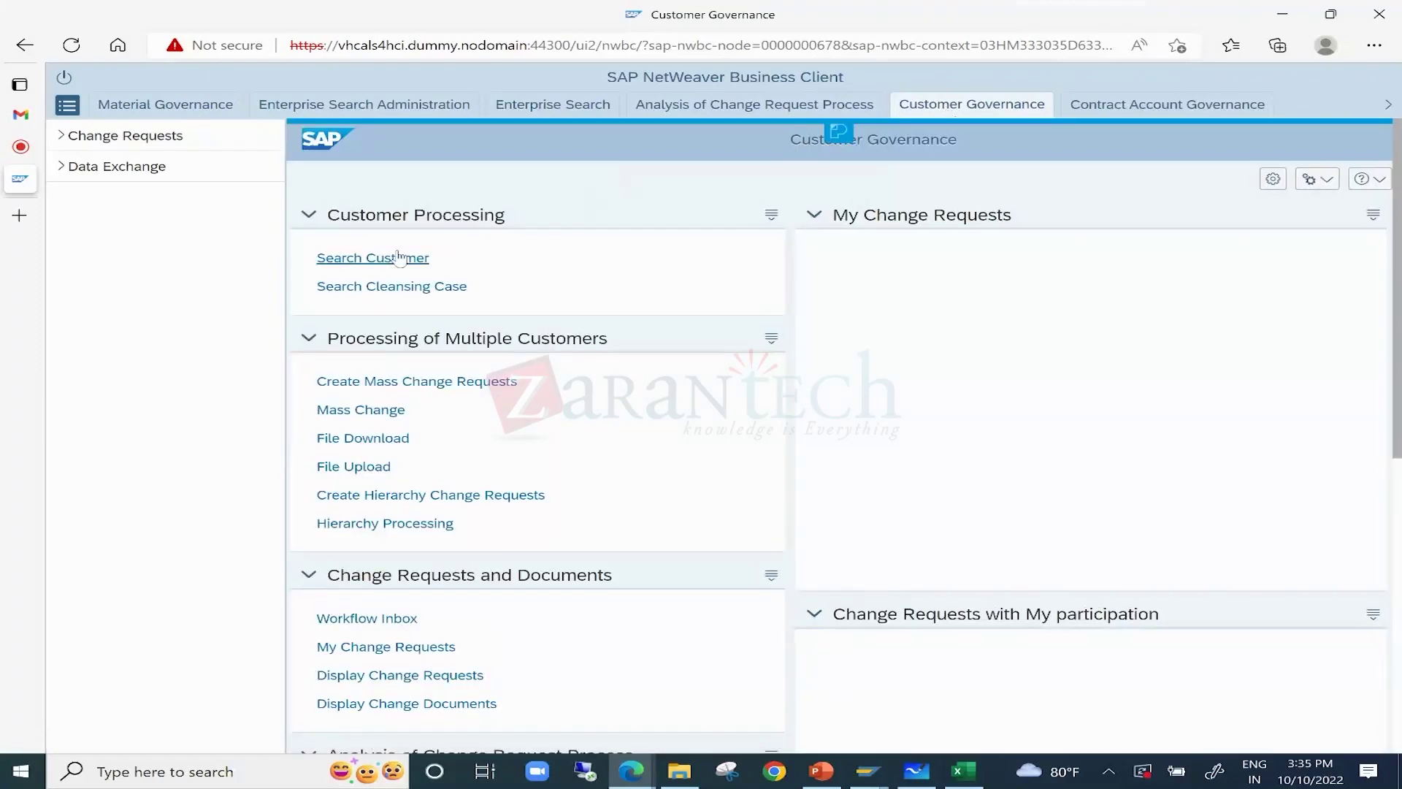
# Step: Open the Search Customer screen under Customer Processing
pyautogui.click(398, 257)
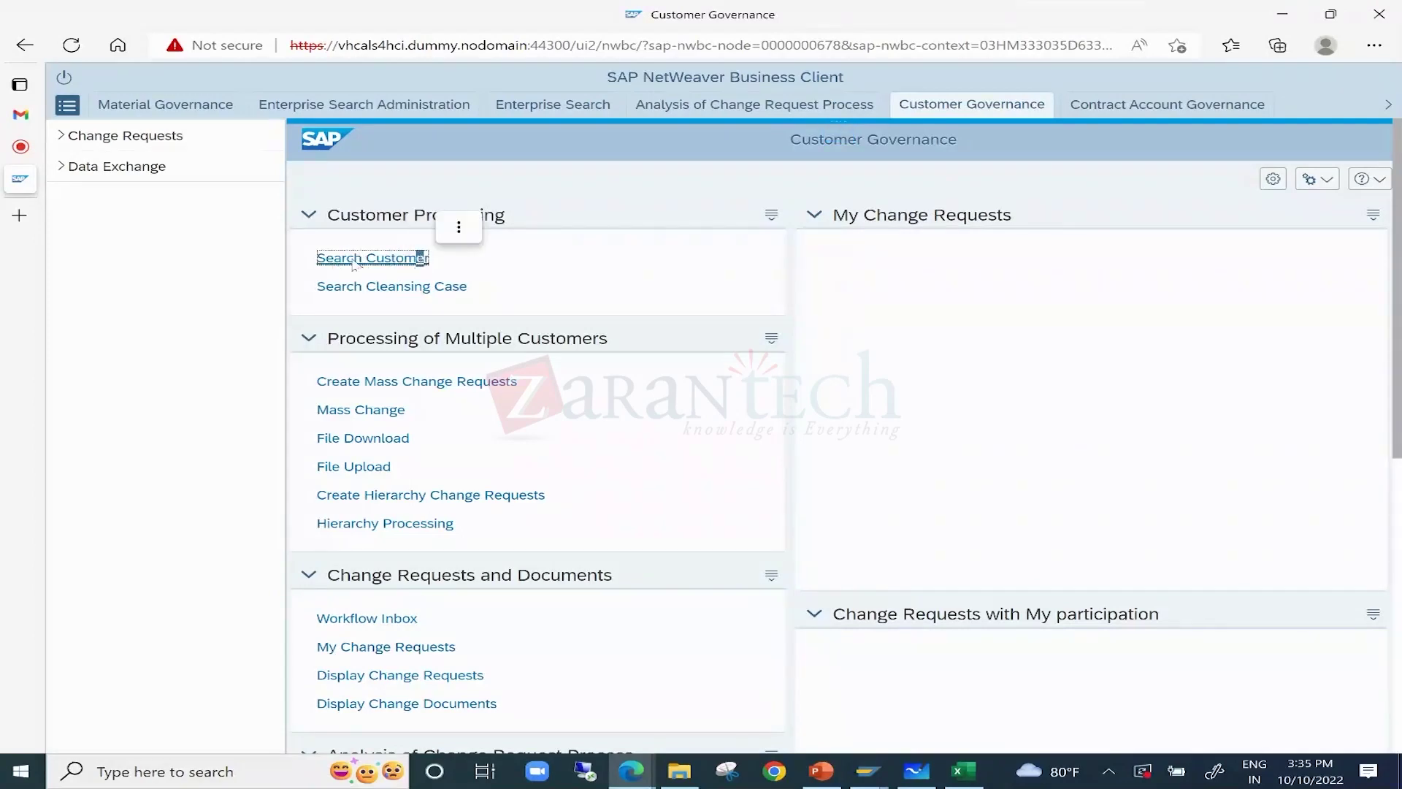
pyautogui.click(395, 259)
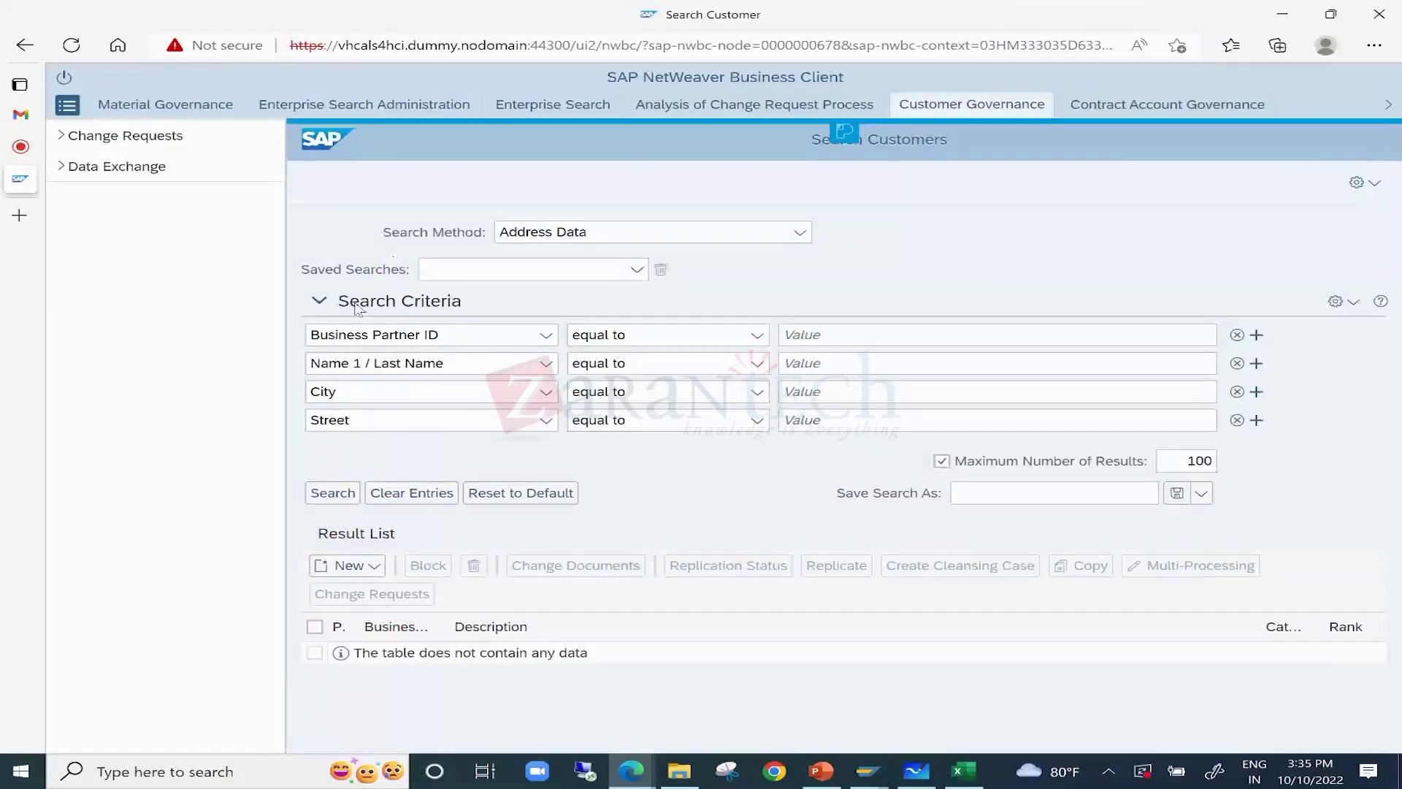
# Step: Run an unfiltered customer search listing over 100 business partners, then return to Material Governance
pyautogui.click(409, 336)
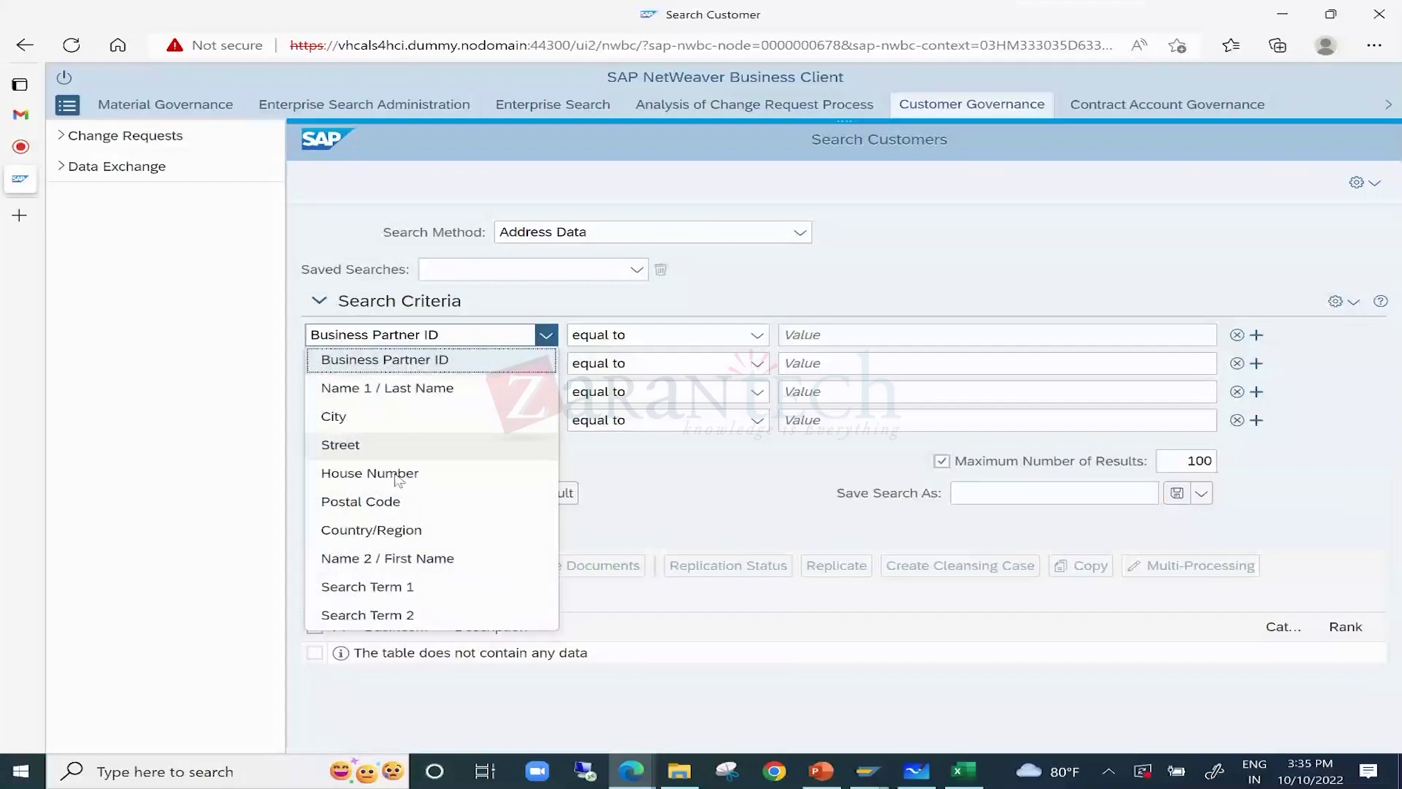
pyautogui.click(168, 447)
pyautogui.click(316, 499)
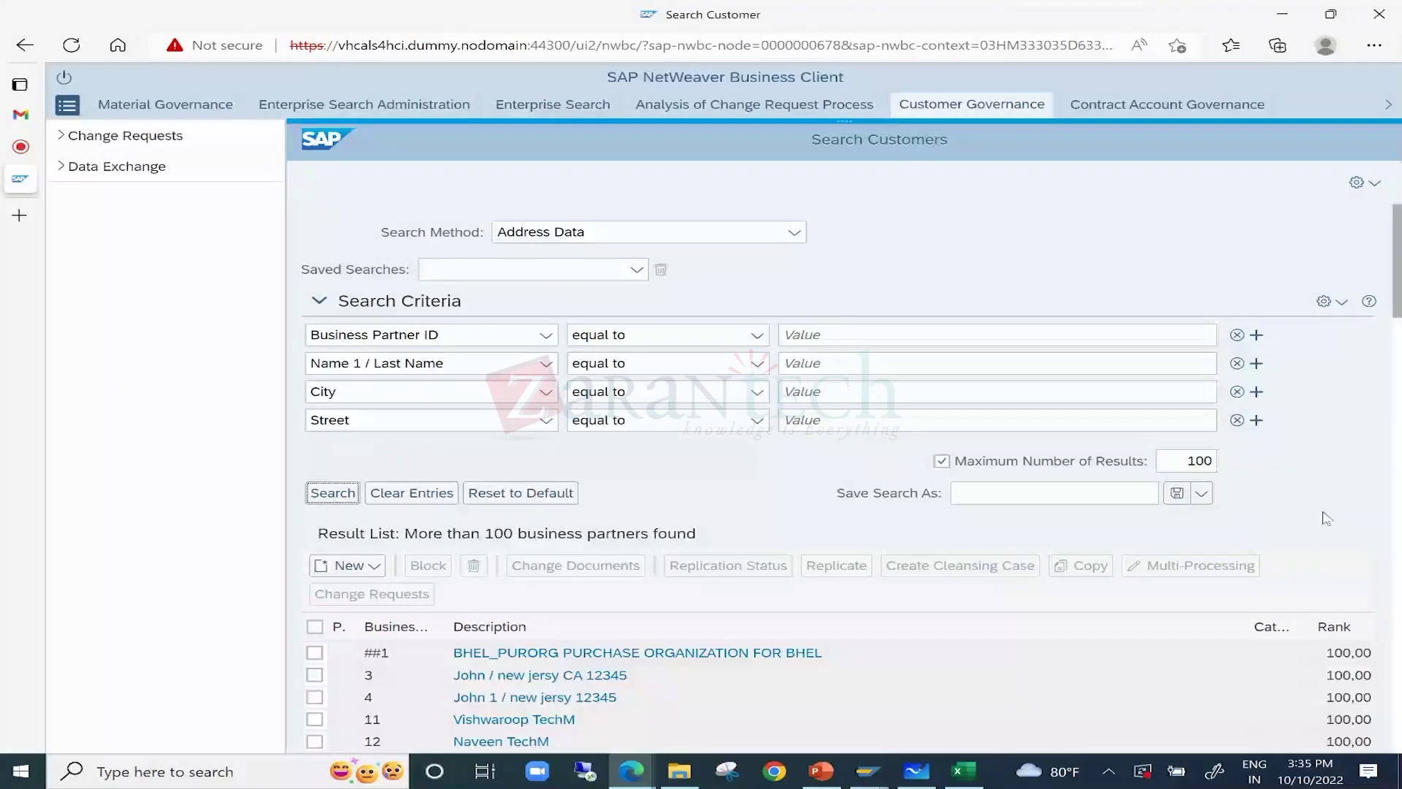
pyautogui.scroll(-1, 316, 504)
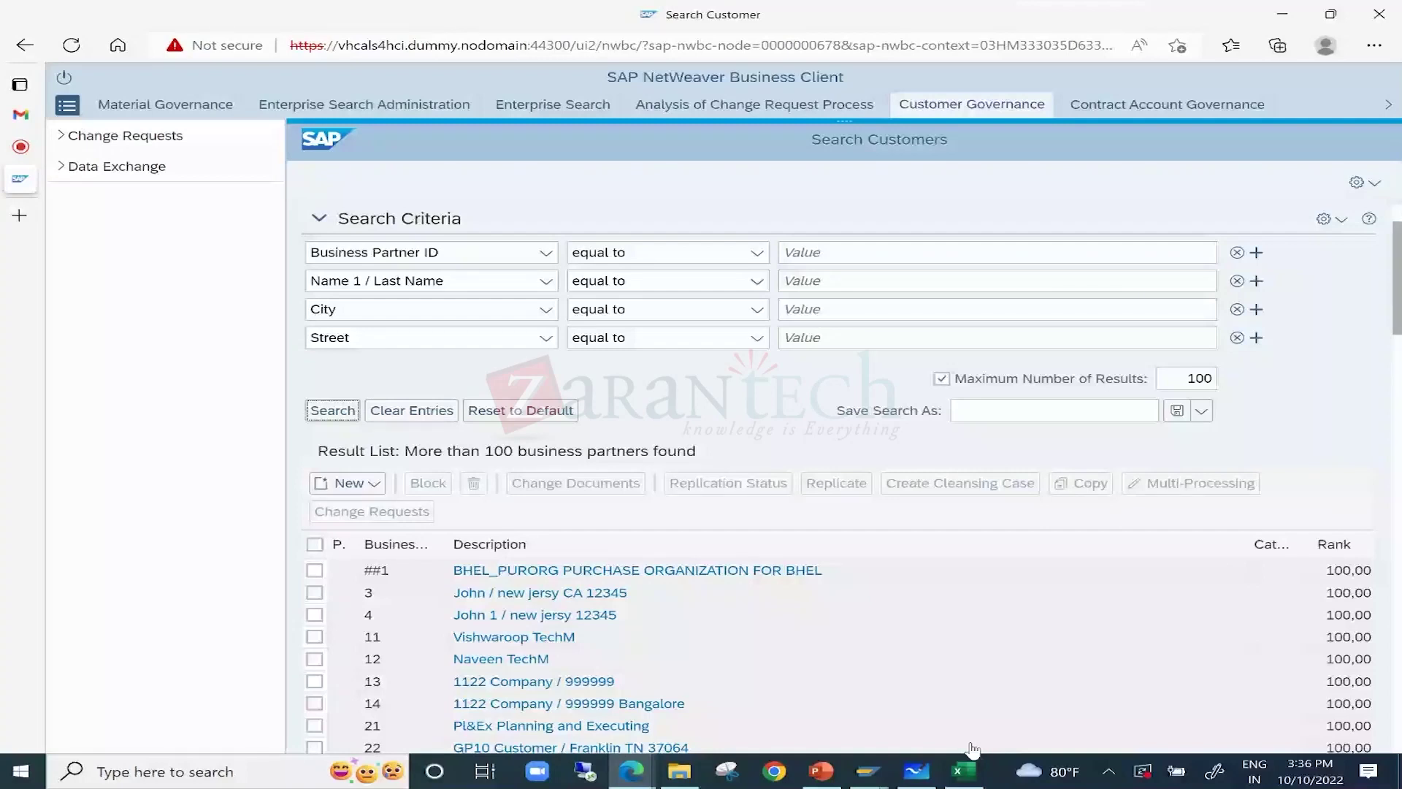
pyautogui.click(117, 107)
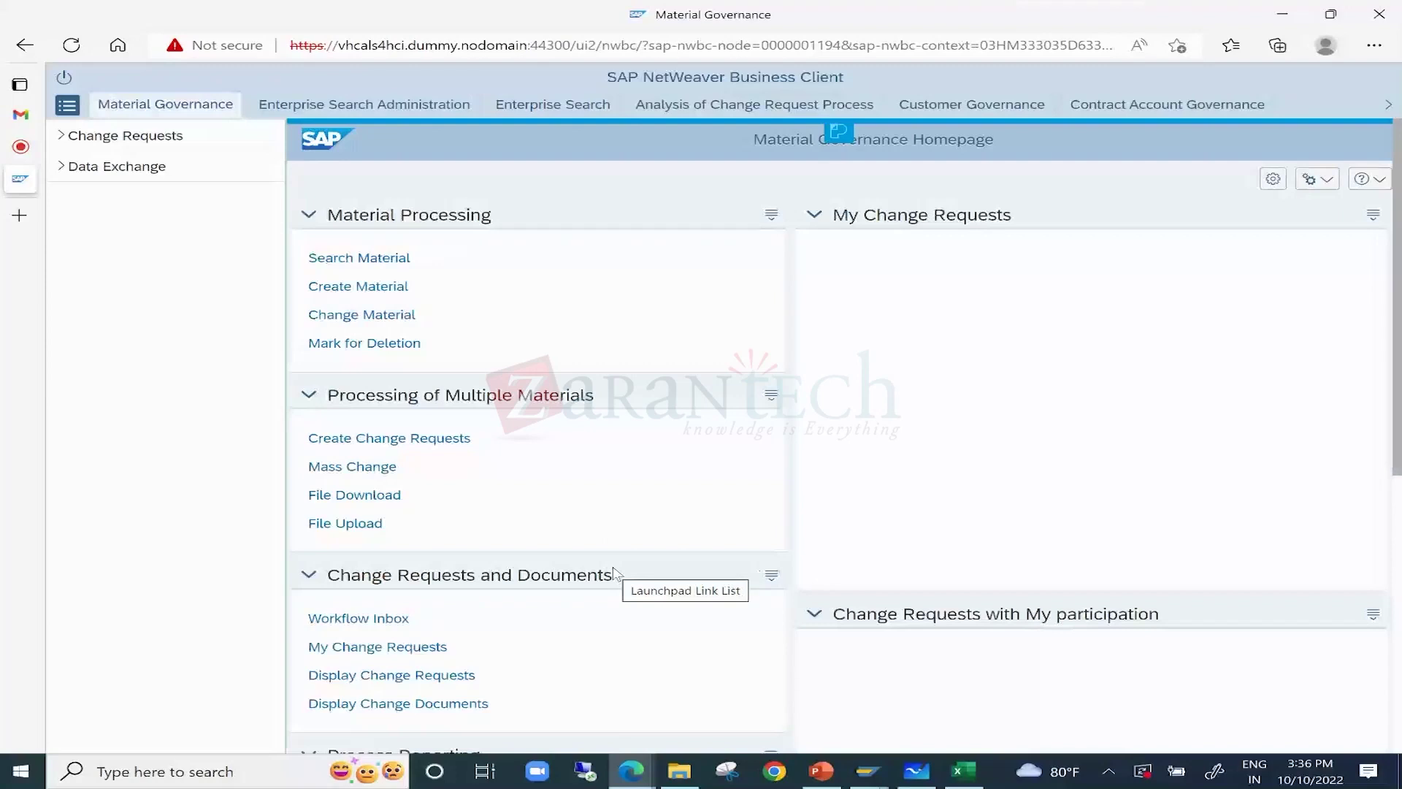
# Step: From Search Material, start a new Create Material change request and maximize its window
pyautogui.click(360, 258)
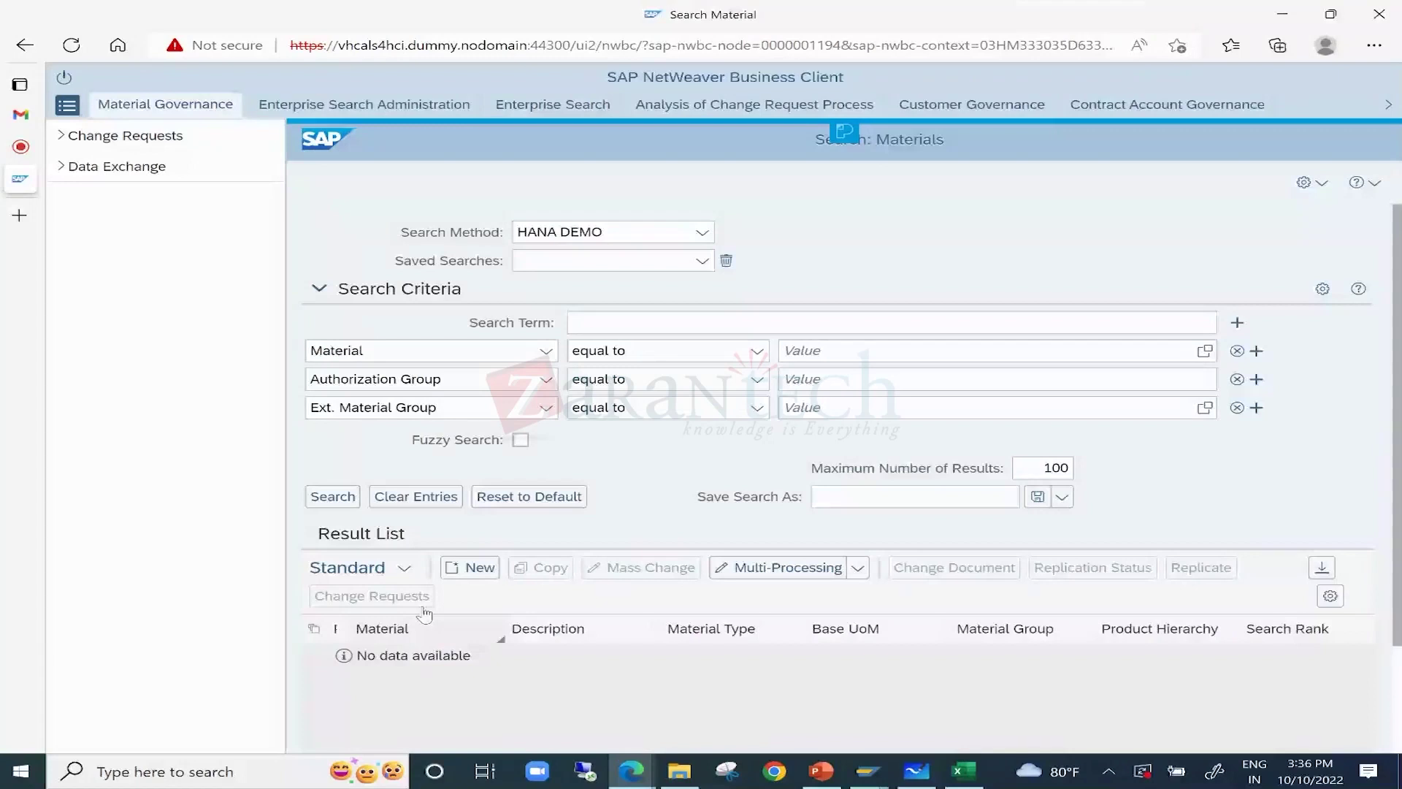
pyautogui.click(479, 571)
pyautogui.click(658, 258)
pyautogui.click(965, 717)
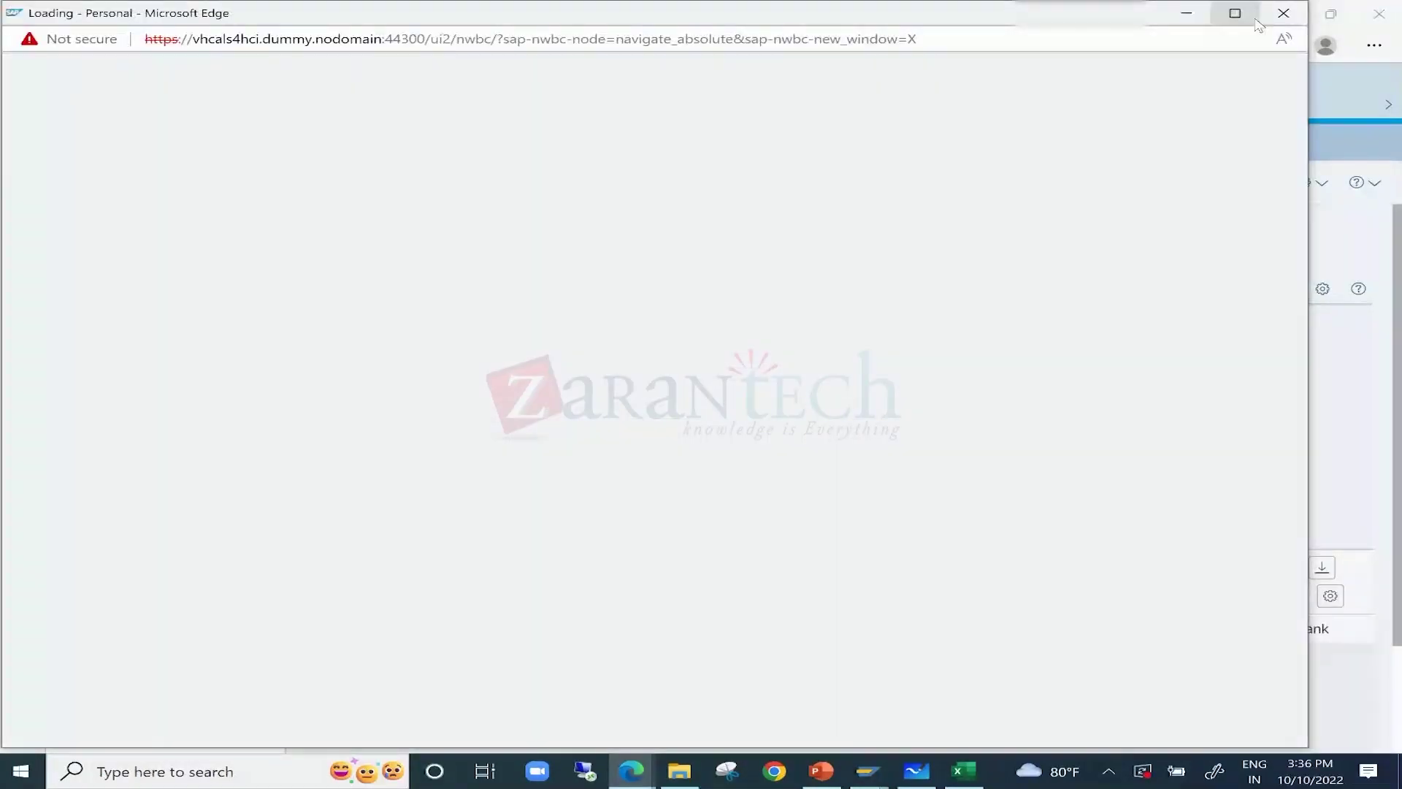
pyautogui.click(1241, 16)
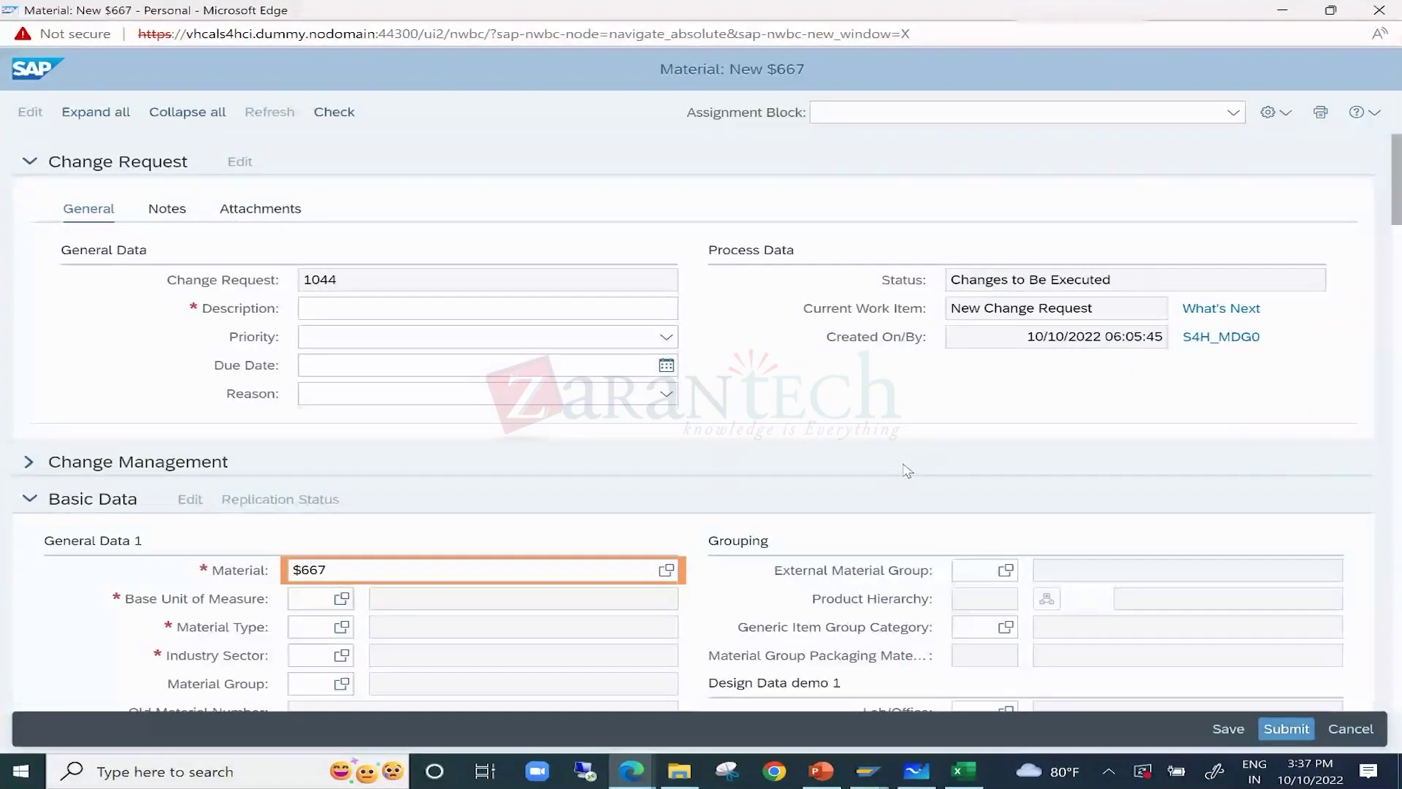
# Step: Collapse Change Request, then step through the empty Basic Data fields of material $667
pyautogui.click(29, 161)
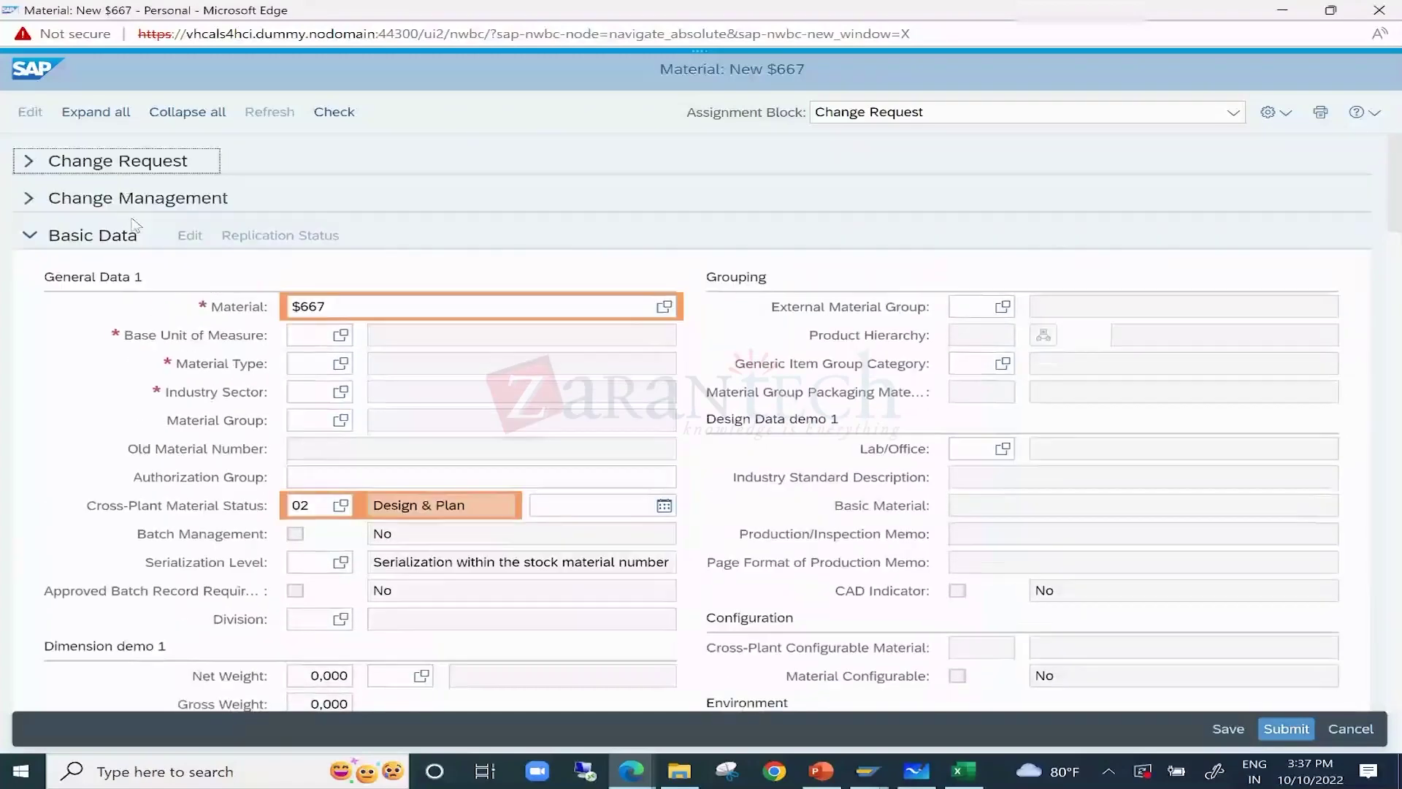
pyautogui.doubleClick(344, 305)
pyautogui.click(307, 334)
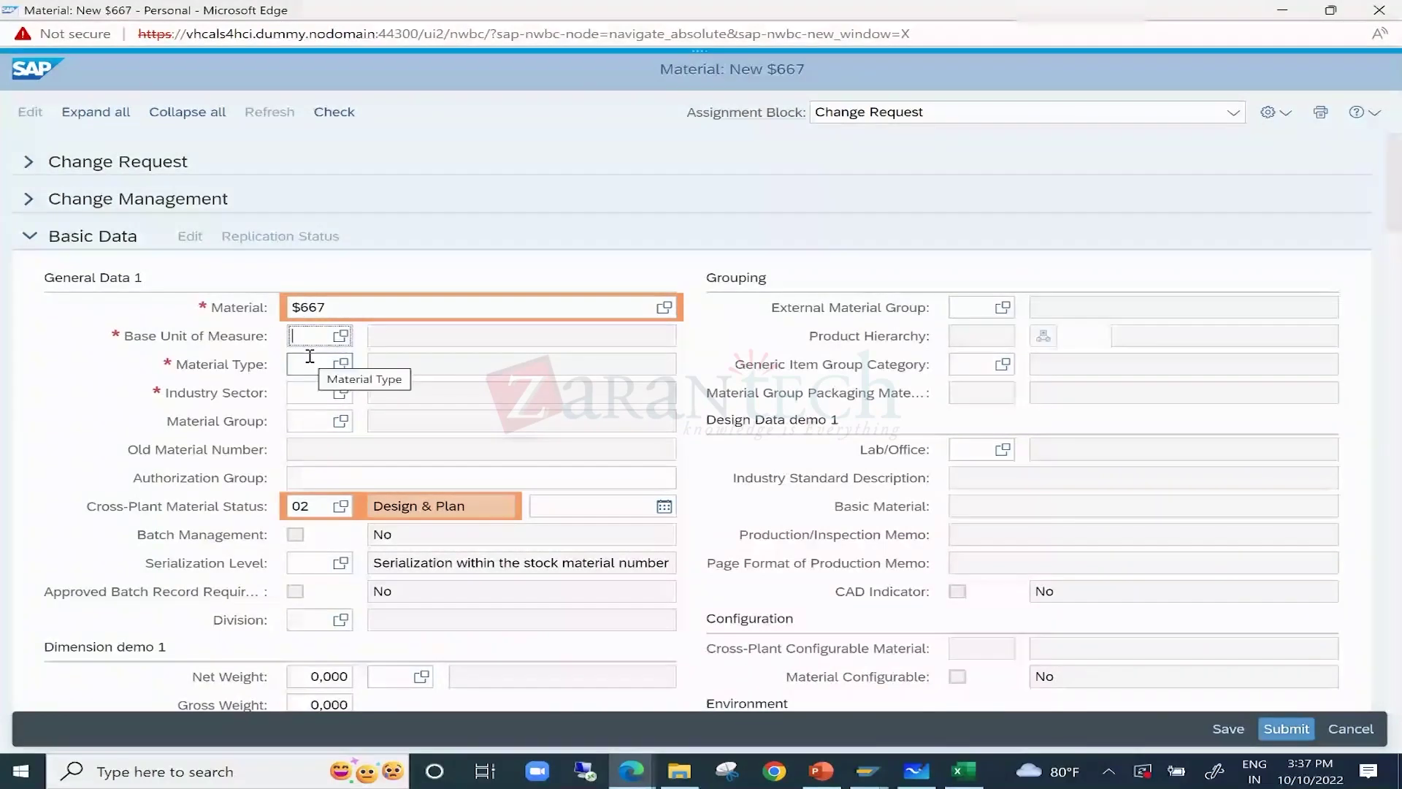
pyautogui.click(308, 364)
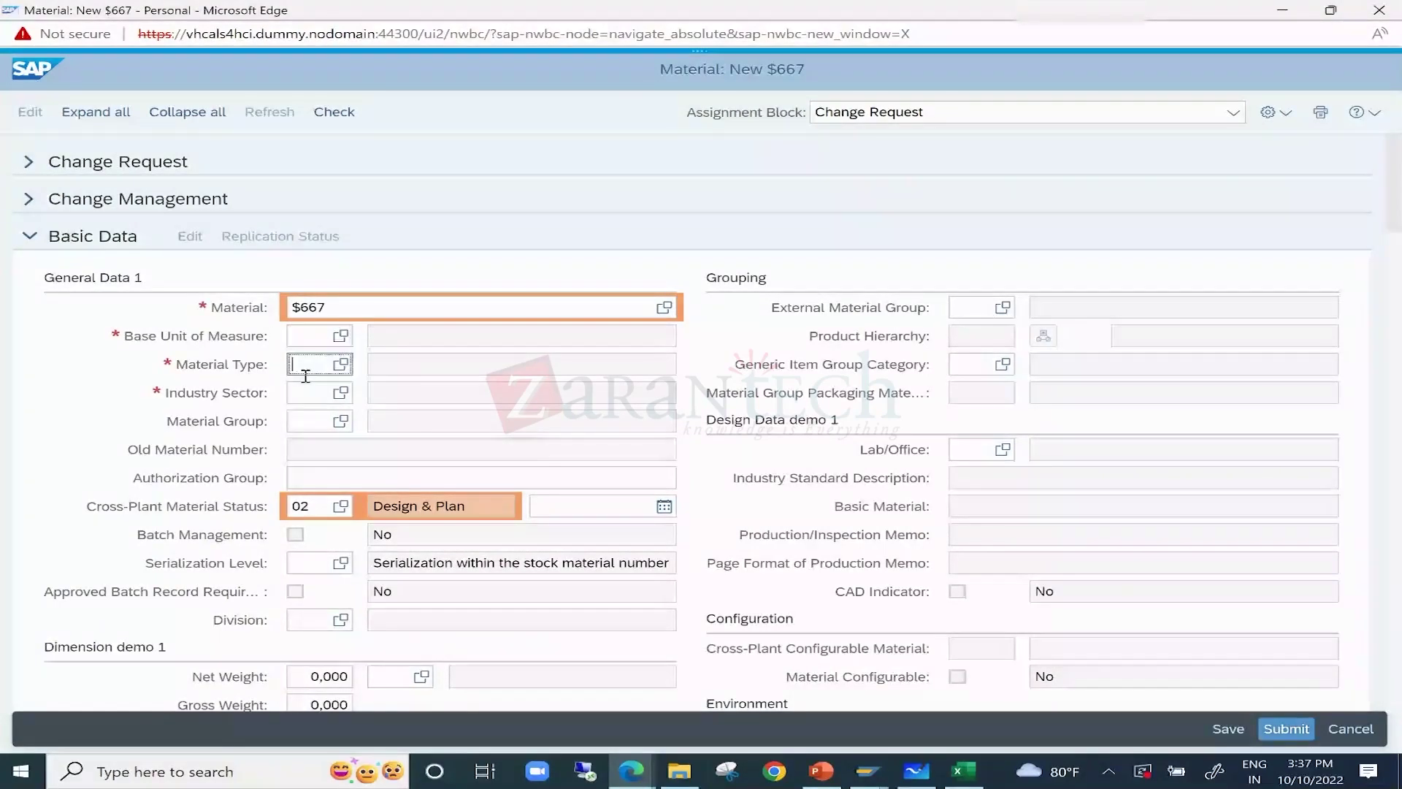
pyautogui.press('Tab')
pyautogui.scroll(-2, 488, 395)
pyautogui.scroll(1, 294, 279)
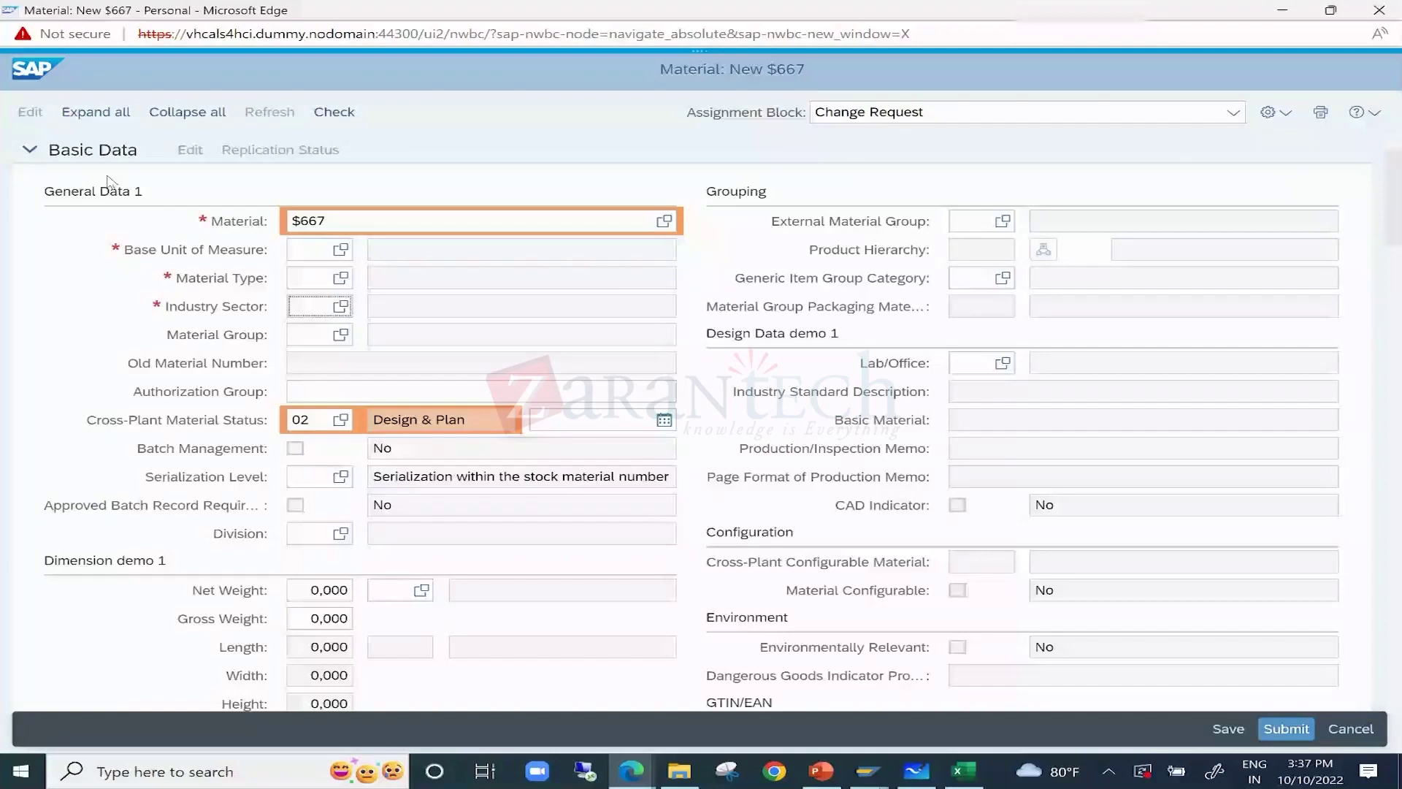
pyautogui.click(876, 780)
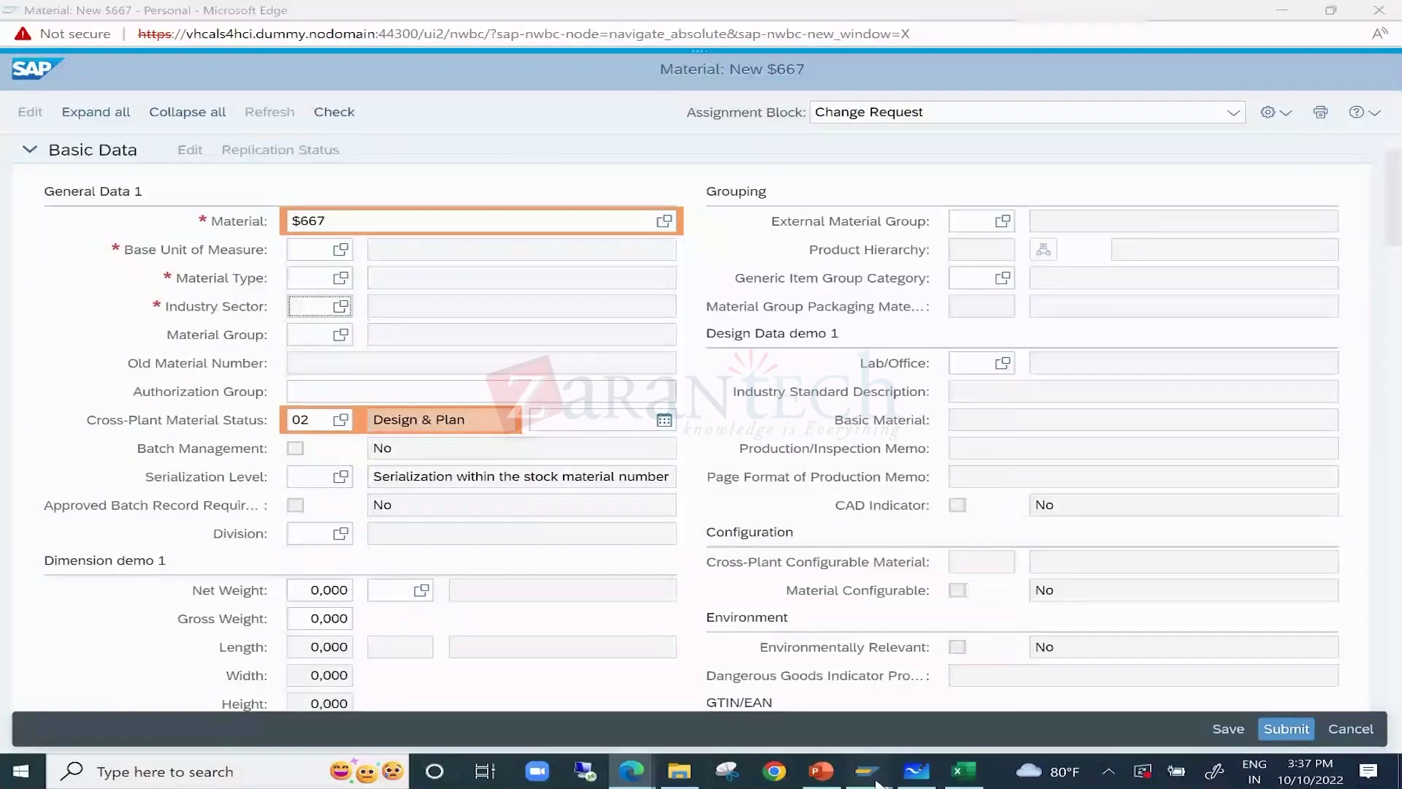
# Step: Run MM01 with industry sector M Mechanical engineering and material type FERT Finished Product
pyautogui.write('mm01')
pyautogui.press('Return')
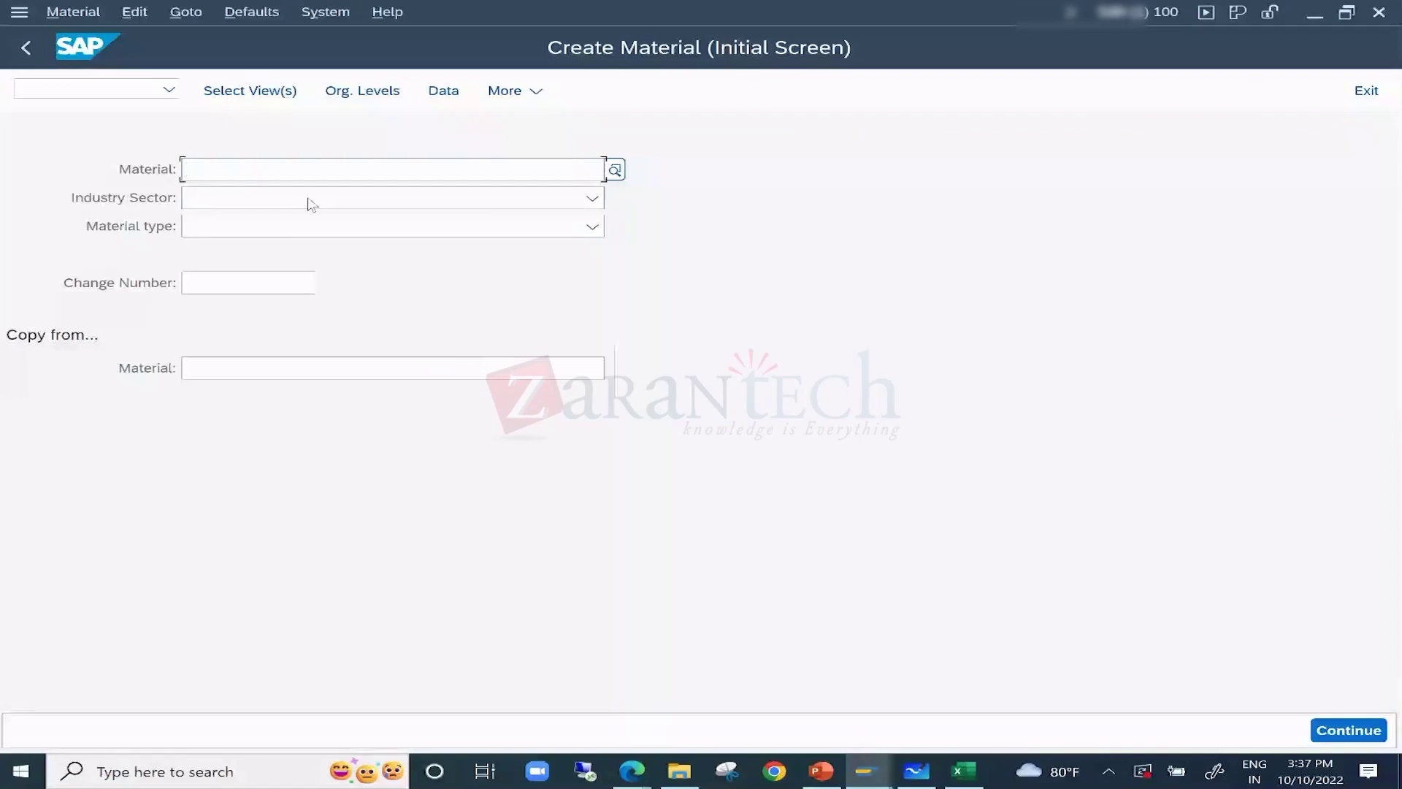
pyautogui.click(312, 204)
pyautogui.click(312, 204)
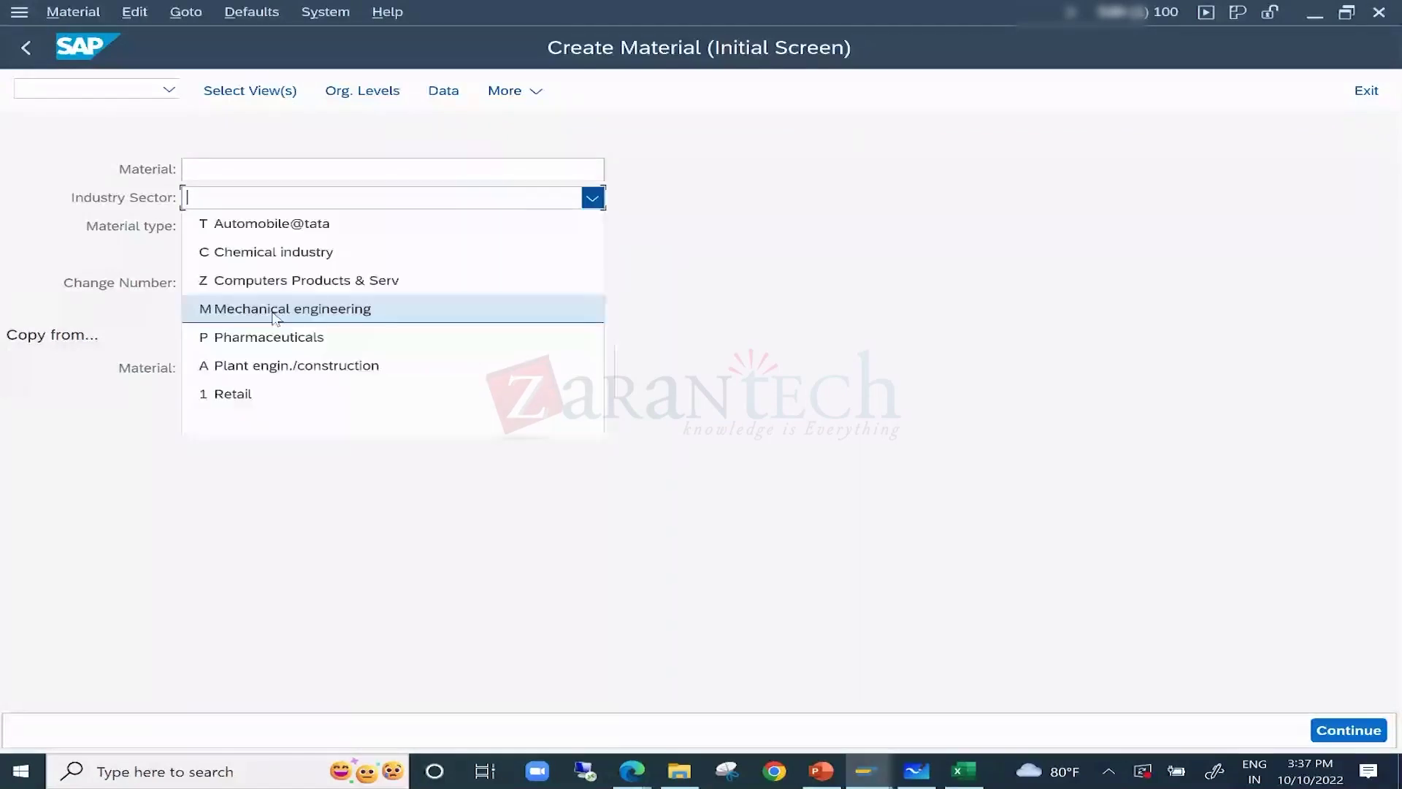
pyautogui.click(276, 316)
pyautogui.click(245, 232)
pyautogui.press('f')
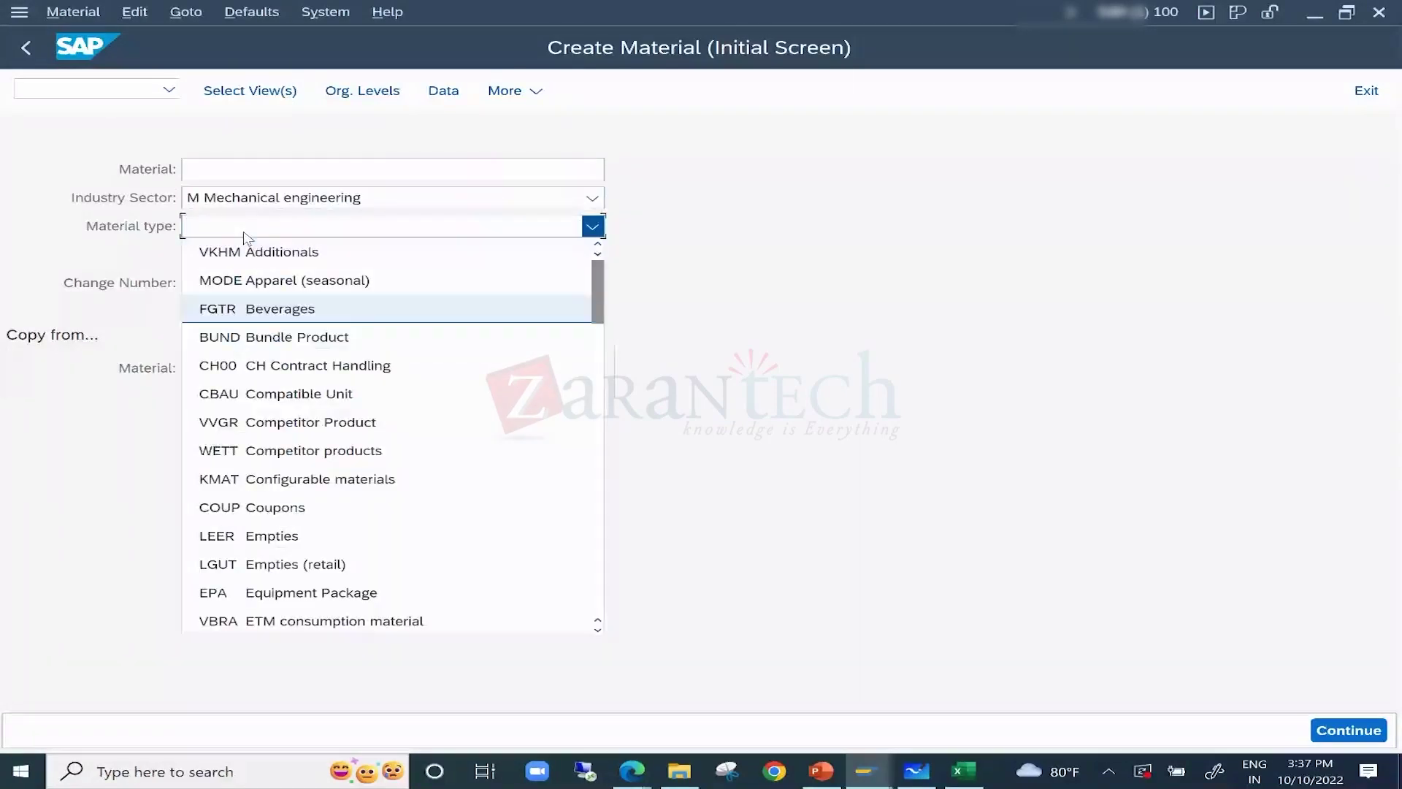
pyautogui.press('e')
pyautogui.press('Return')
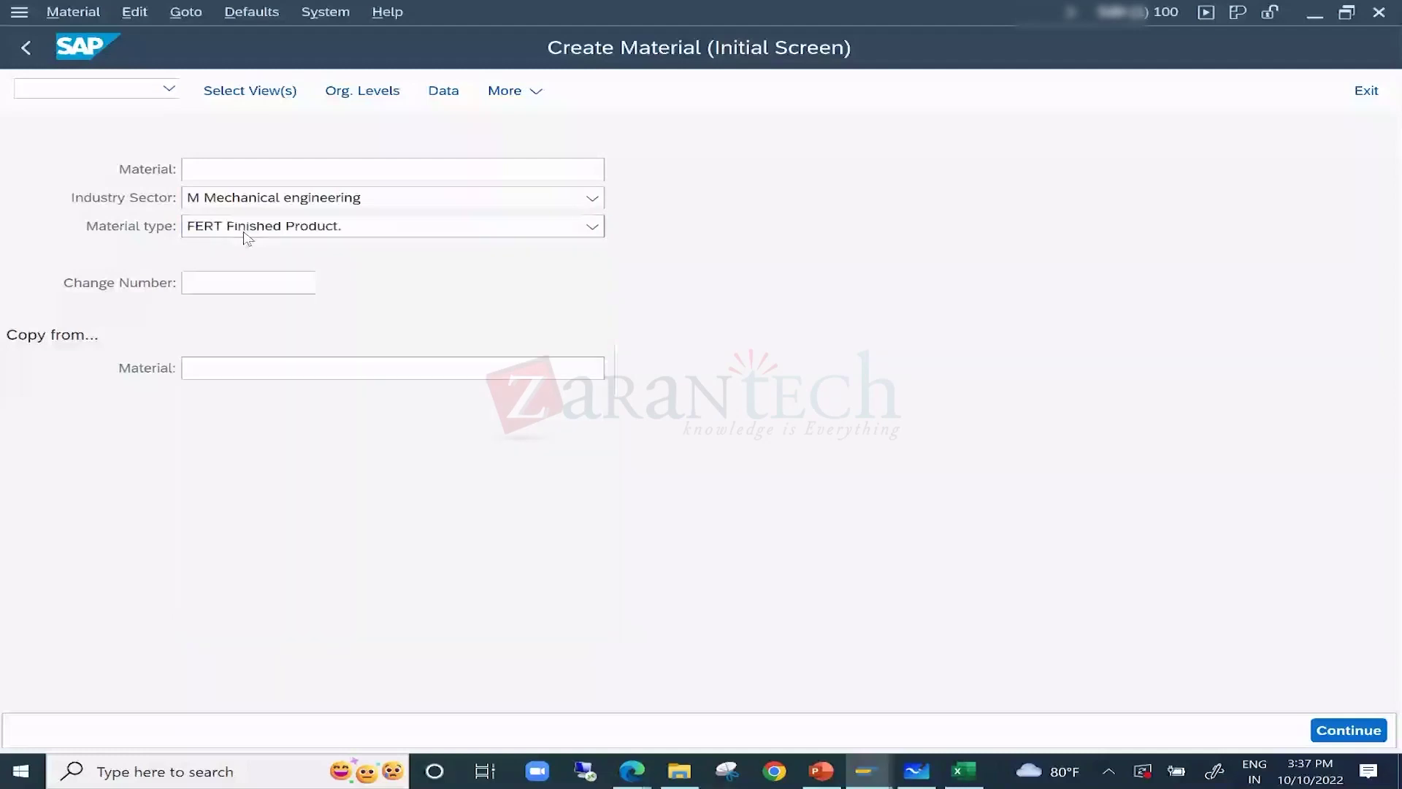
# Step: Continue to Select View(s), mark Basic Data 1 and 2, and return to the MDG form
pyautogui.press('Return')
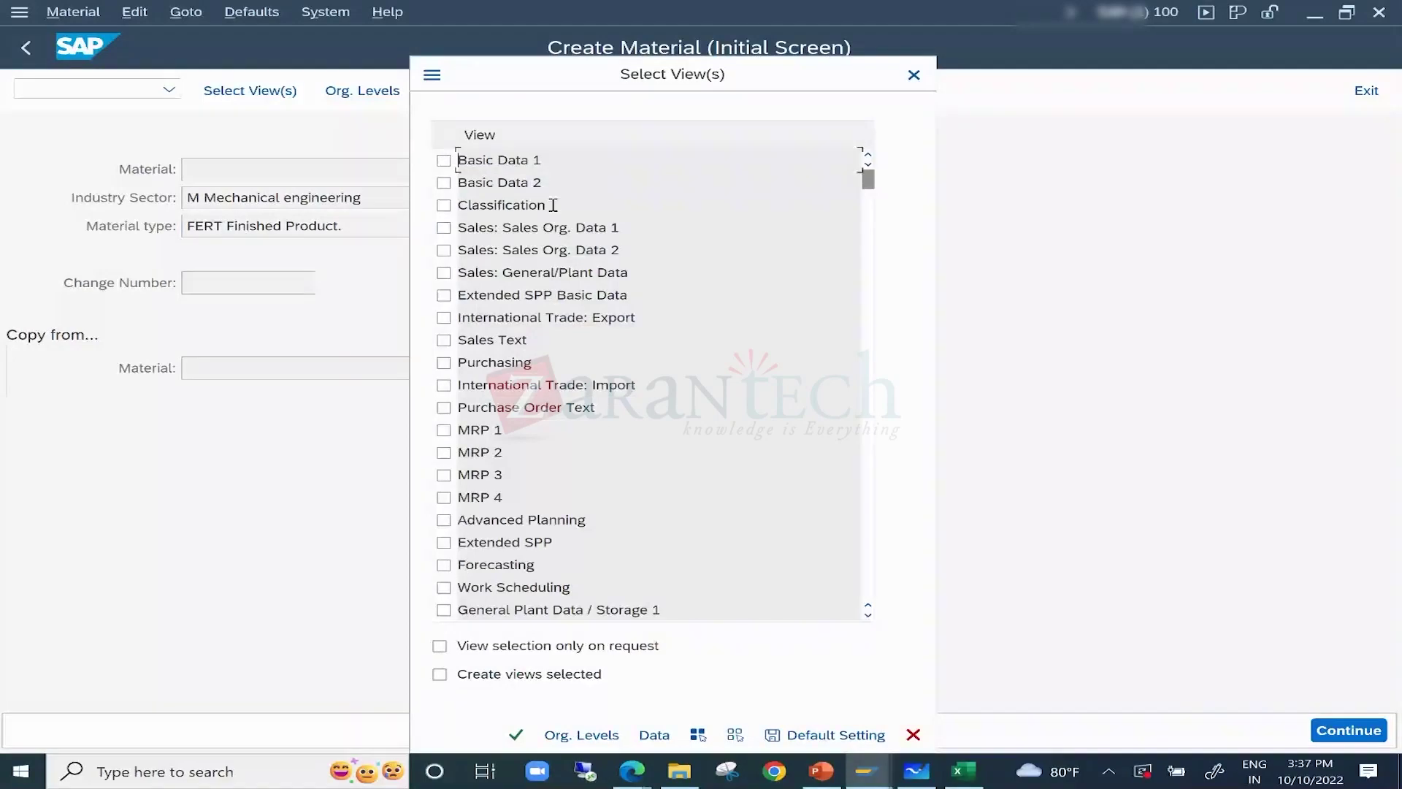
pyautogui.moveTo(544, 160); pyautogui.dragTo(418, 165)
pyautogui.press('Down')
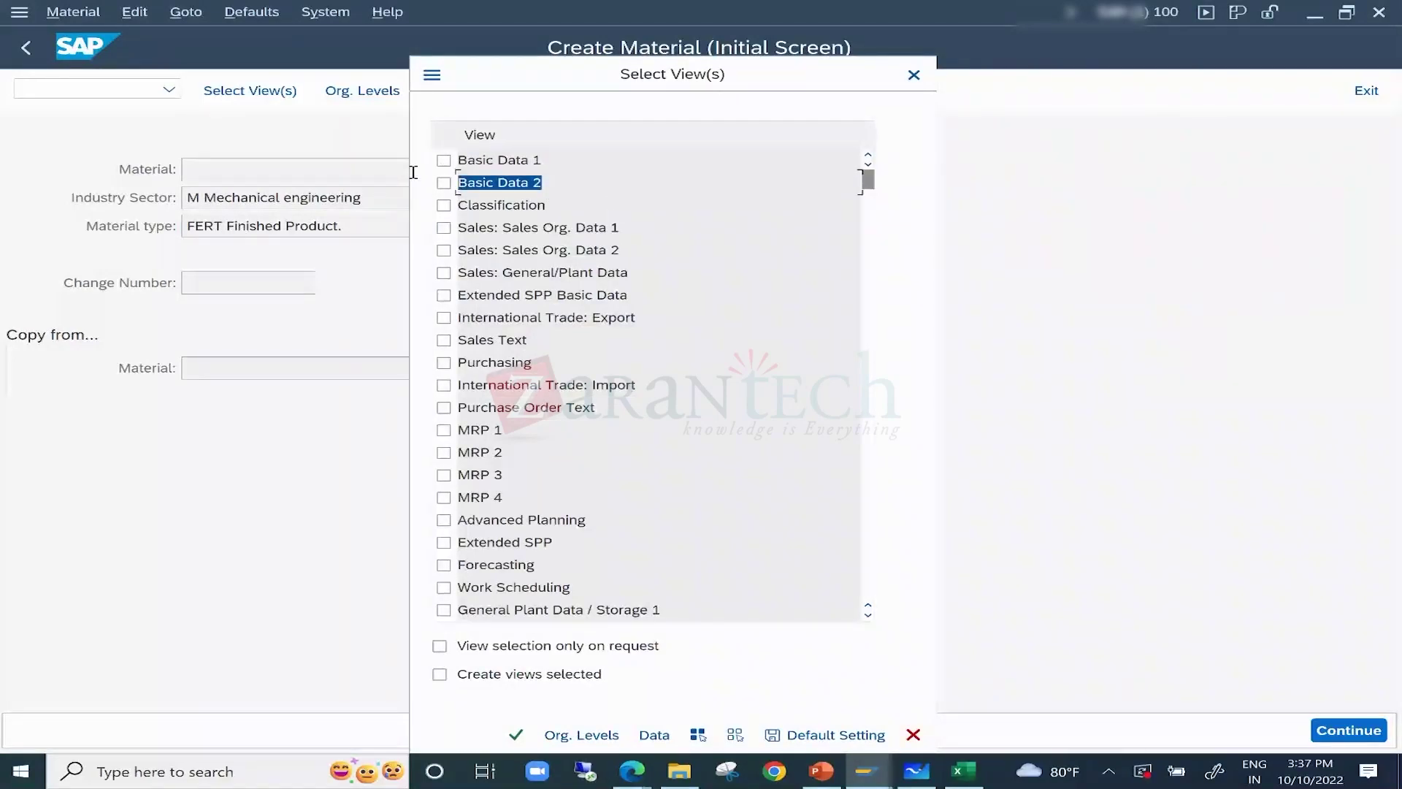
pyautogui.hotkey('alt', 'Tab')
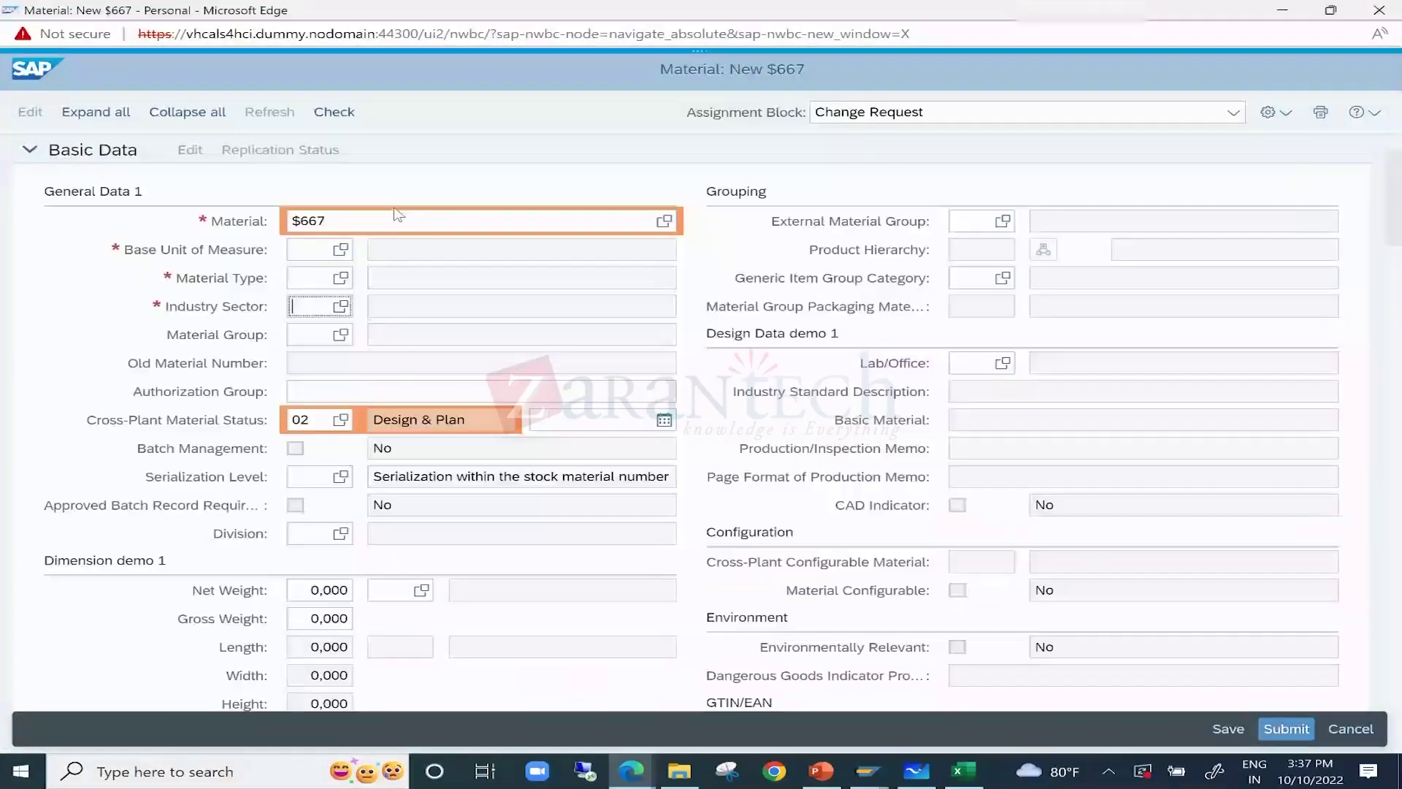
# Step: Collapse the Basic Data, Descriptions, Sales and Basic Text sections
pyautogui.click(89, 150)
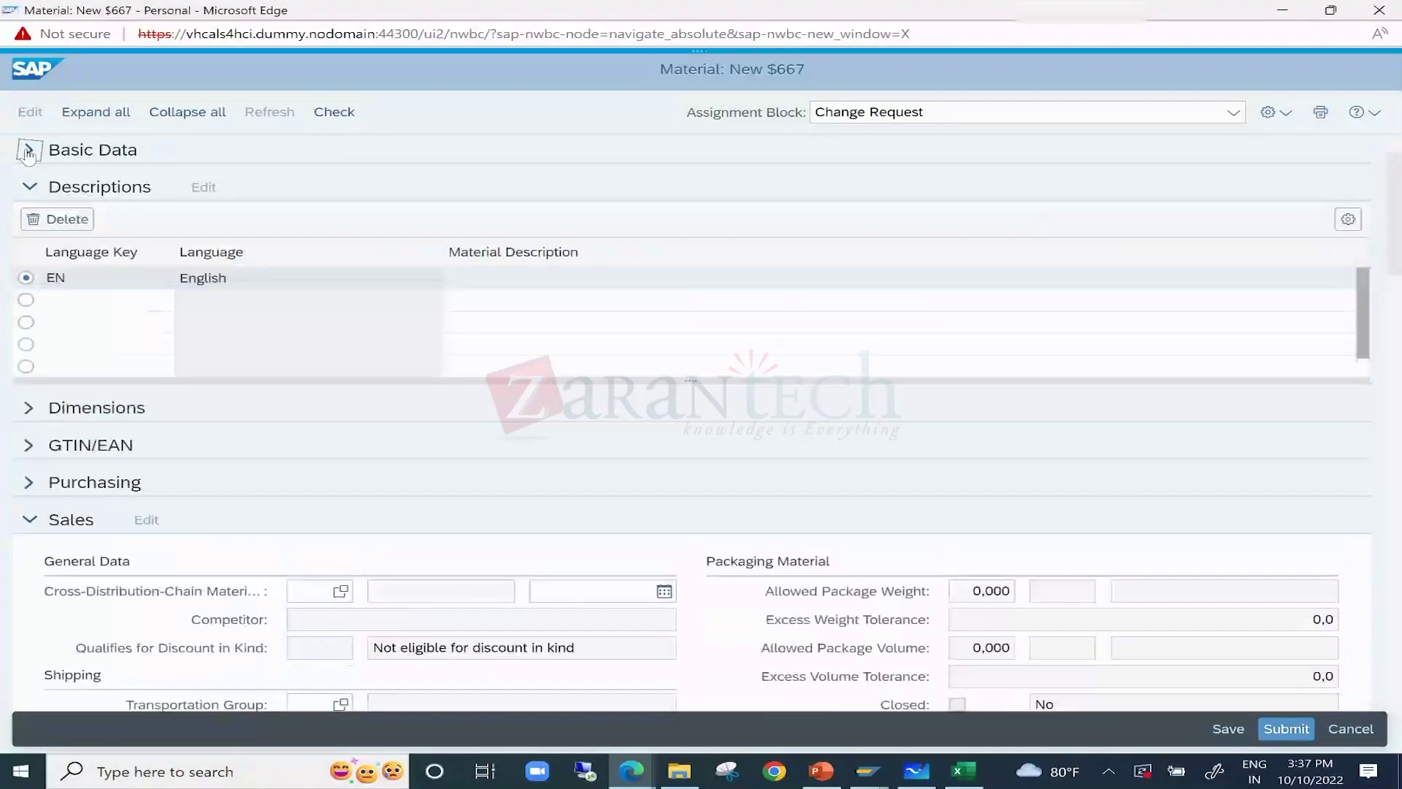
pyautogui.click(30, 188)
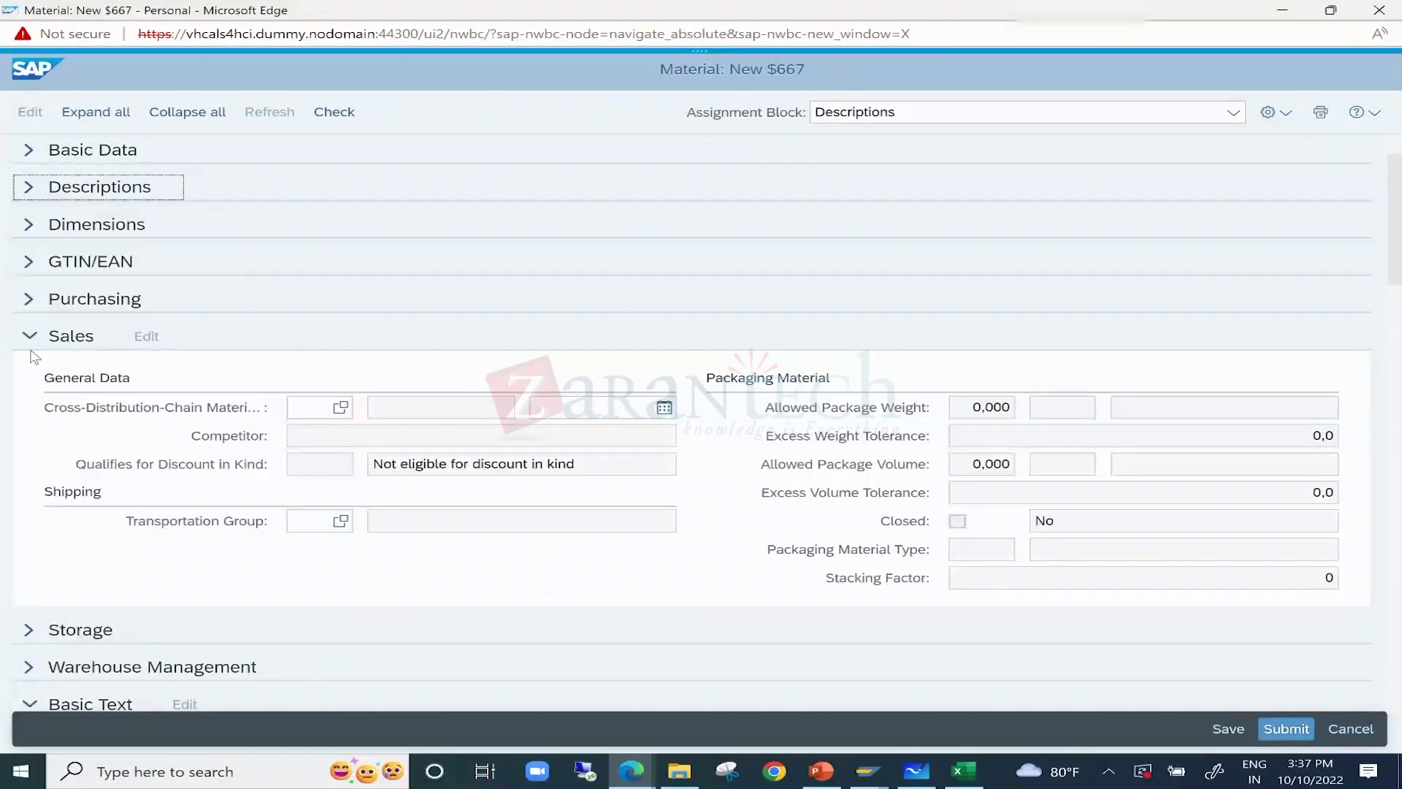
pyautogui.click(30, 336)
pyautogui.click(29, 447)
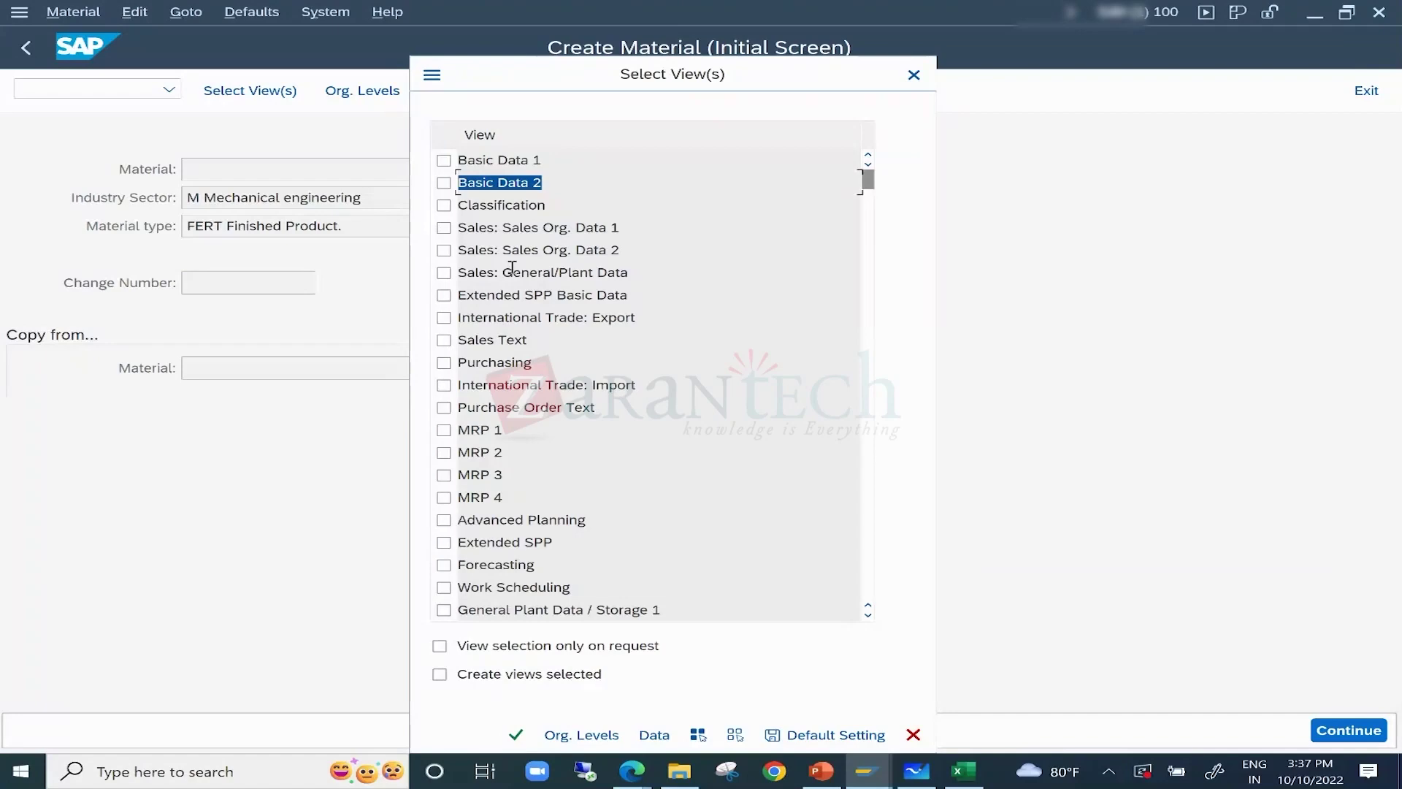
pyautogui.hotkey('alt', 'Tab')
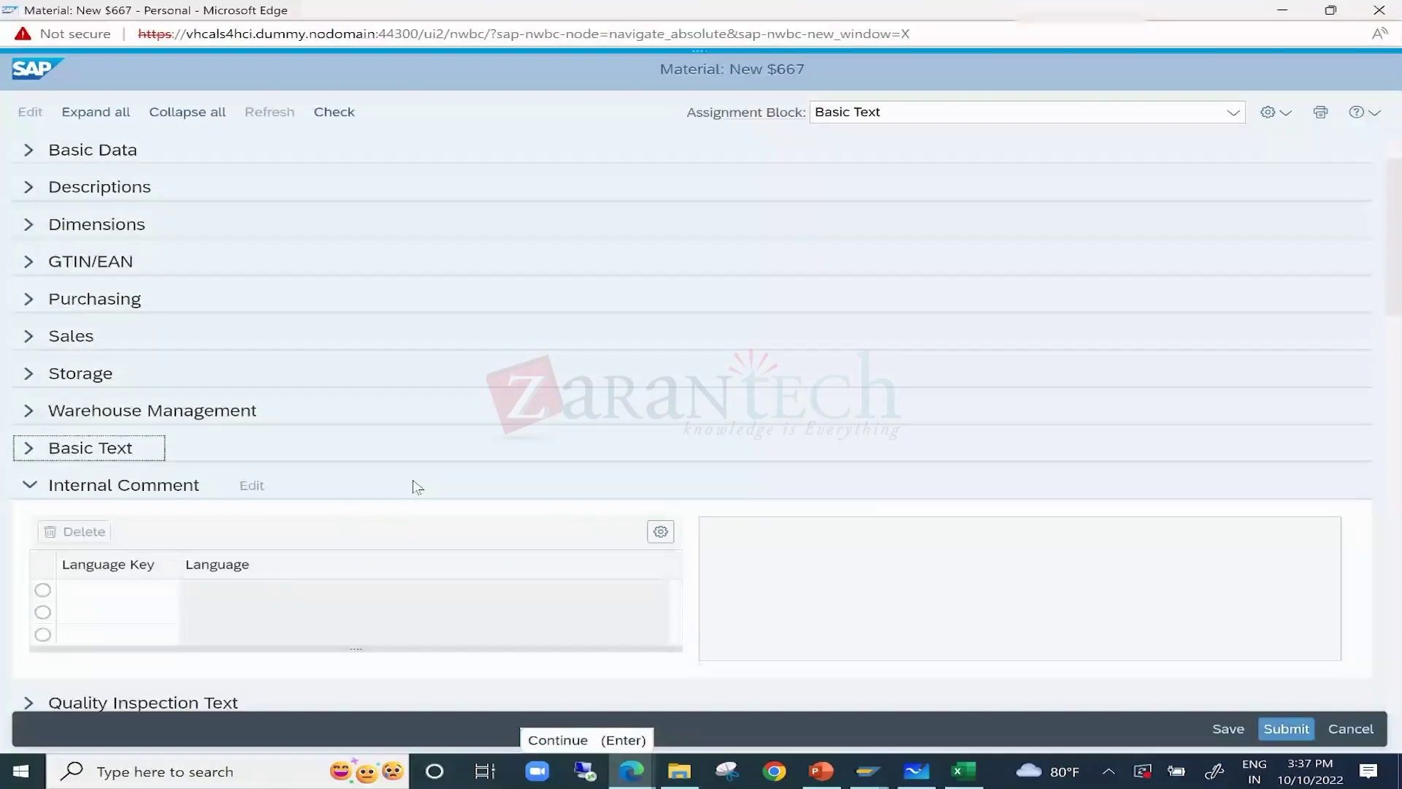
# Step: Collapse Internal Comment, expand Plant: General Data, then expand Basic Data at the top
pyautogui.click(417, 488)
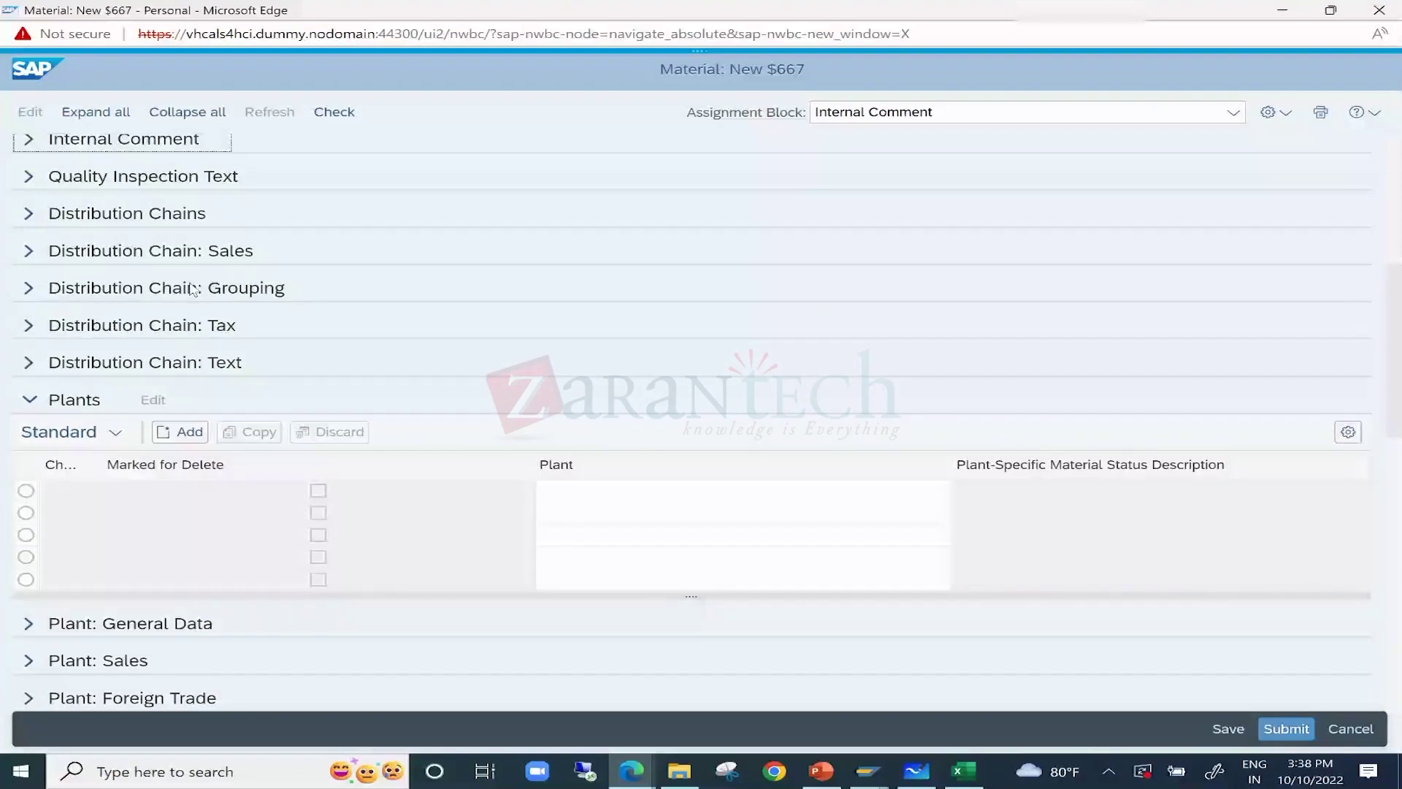
pyautogui.scroll(3, 81, 265)
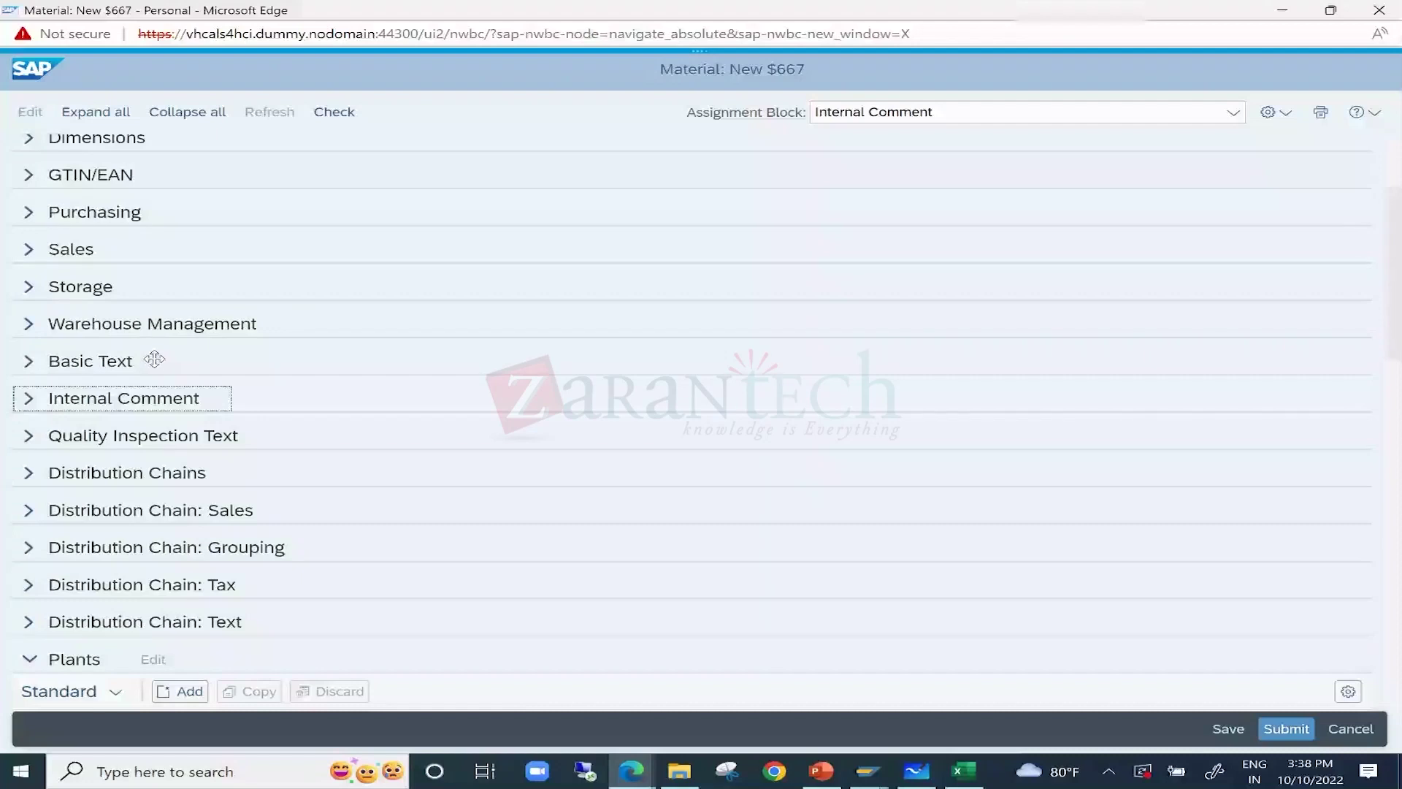
pyautogui.scroll(-6, 139, 359)
pyautogui.scroll(-2, 128, 360)
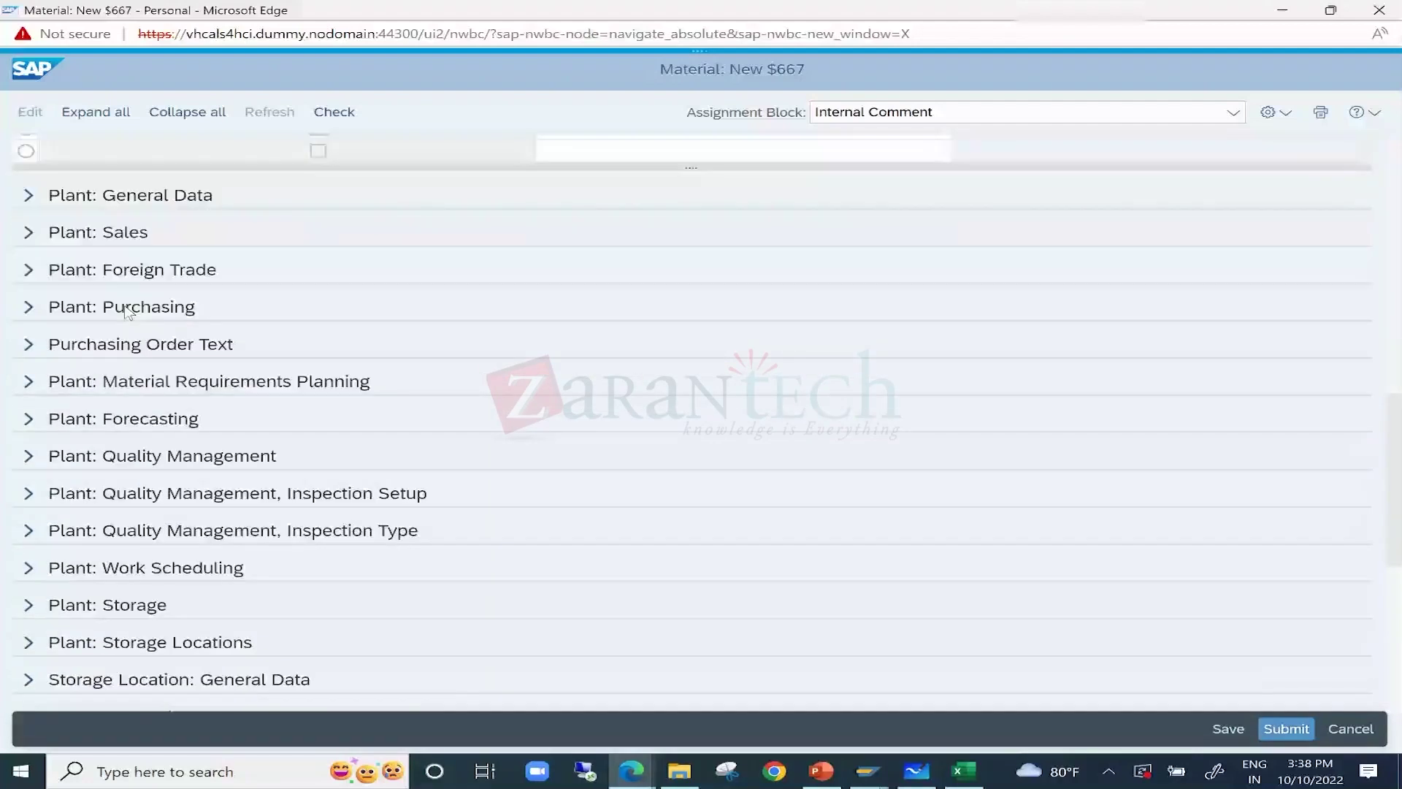
pyautogui.click(28, 191)
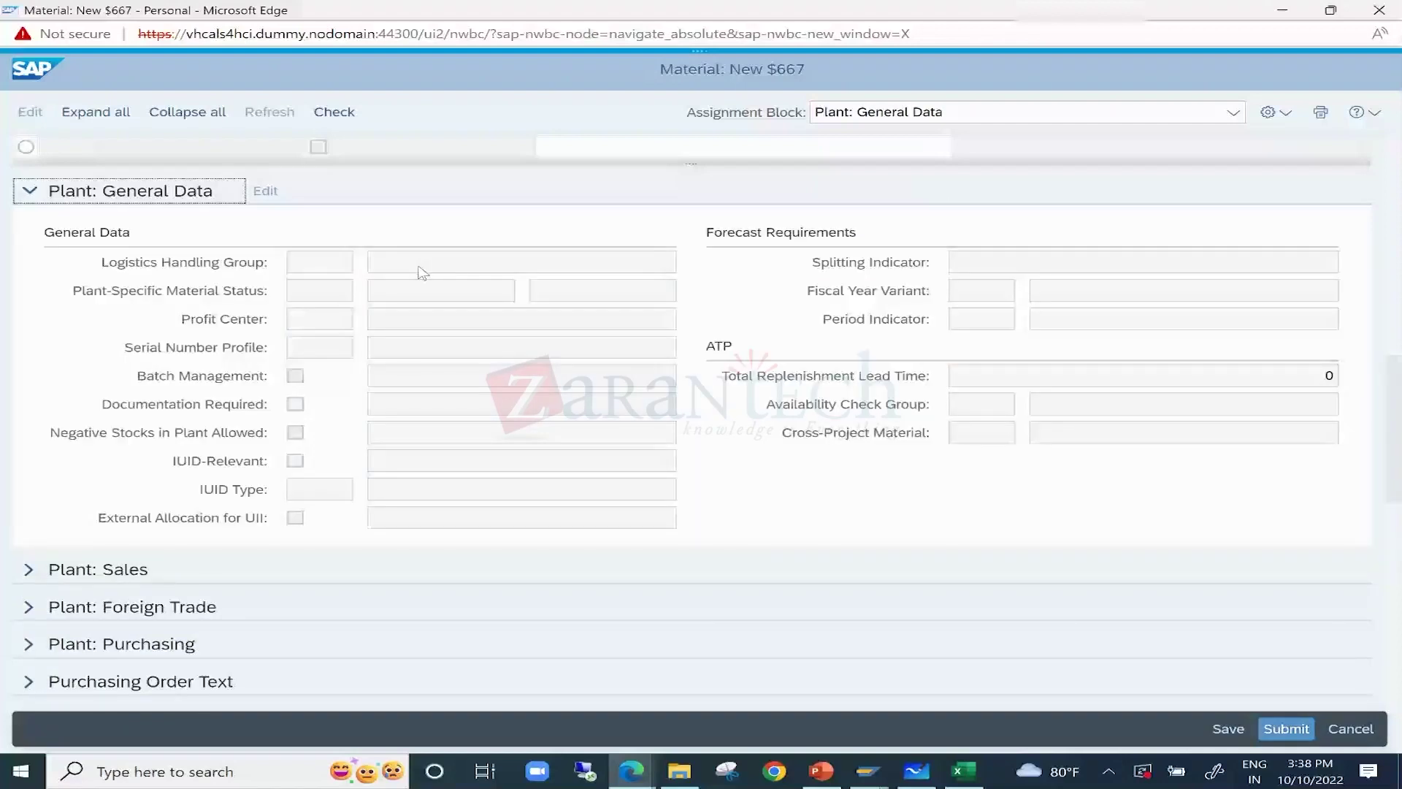
pyautogui.scroll(3, 575, 400)
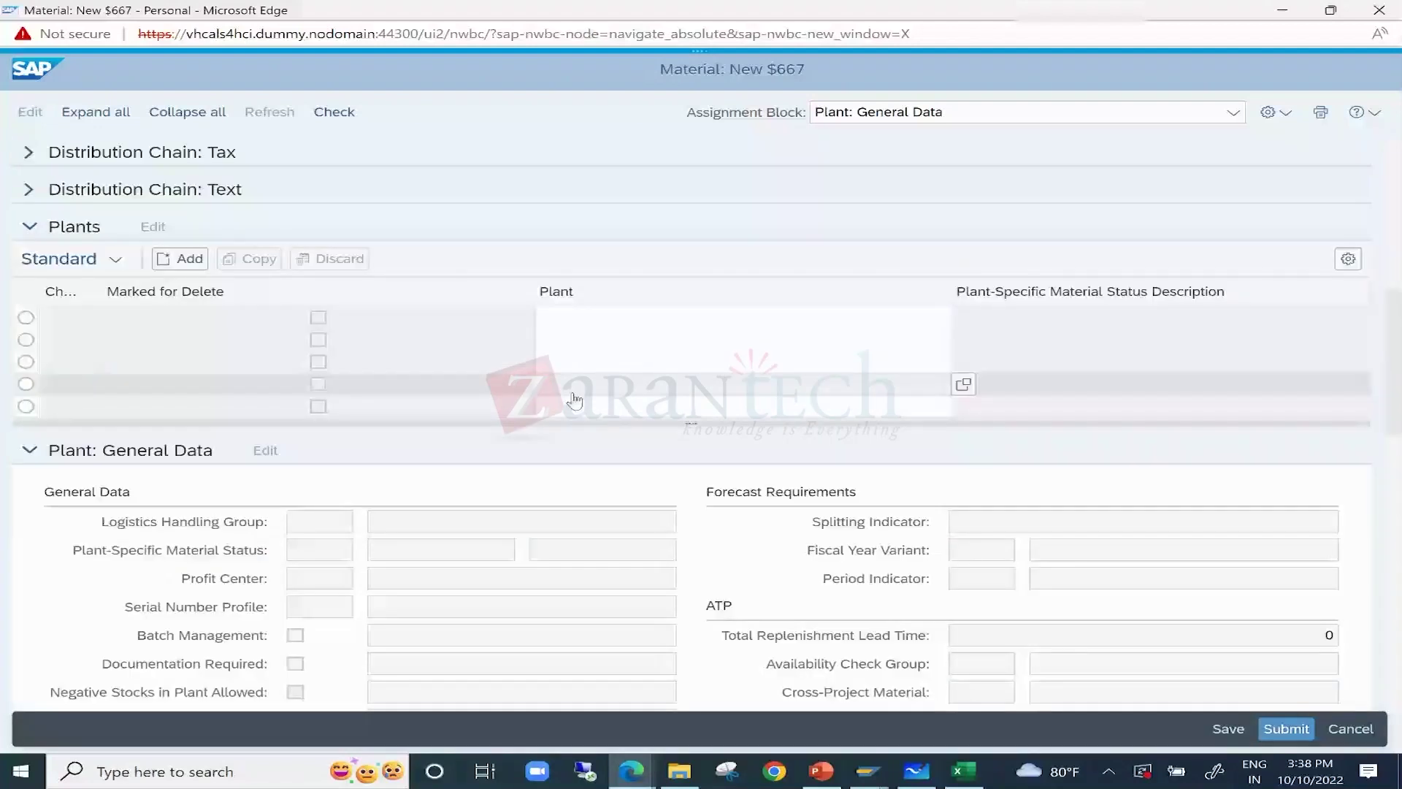
pyautogui.scroll(-3, 575, 400)
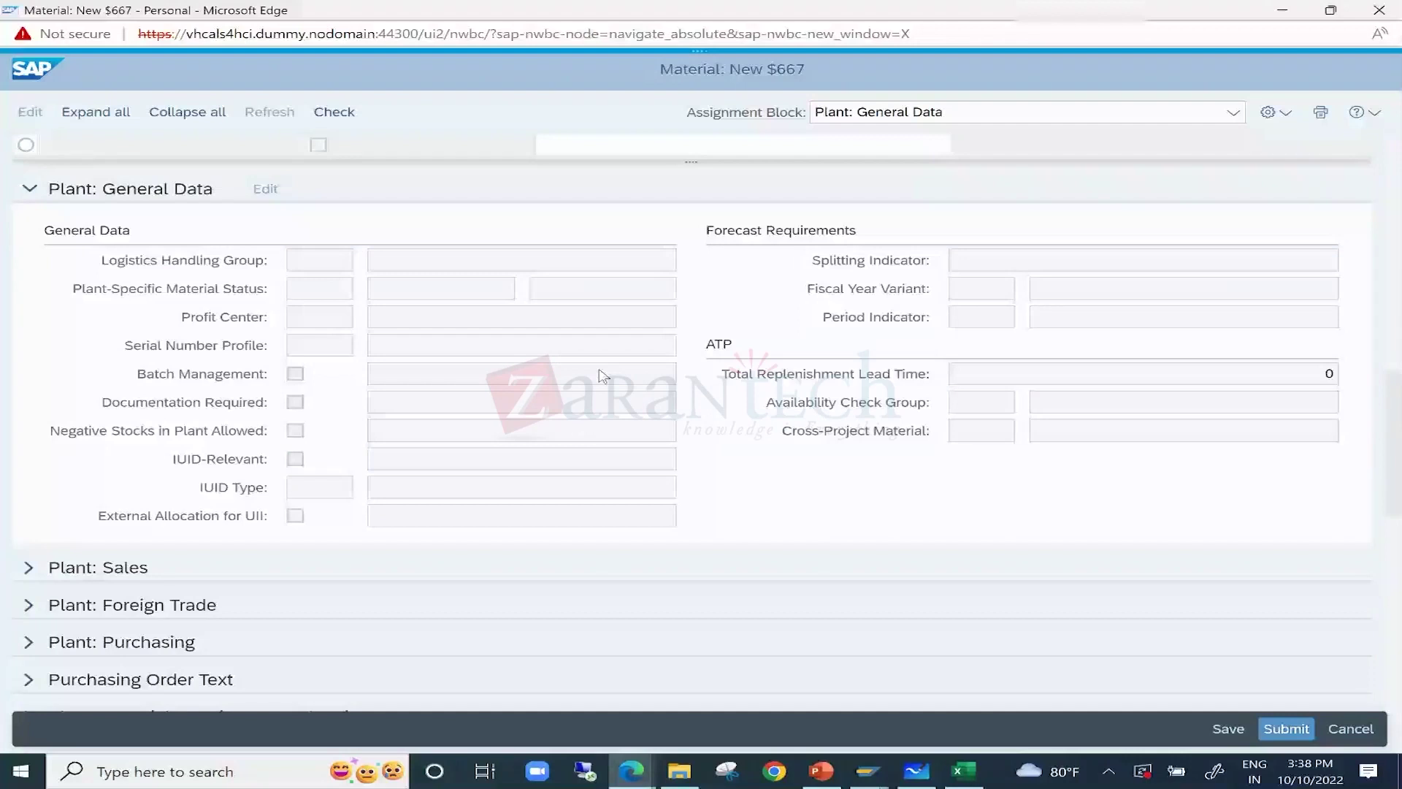
pyautogui.scroll(10, 603, 376)
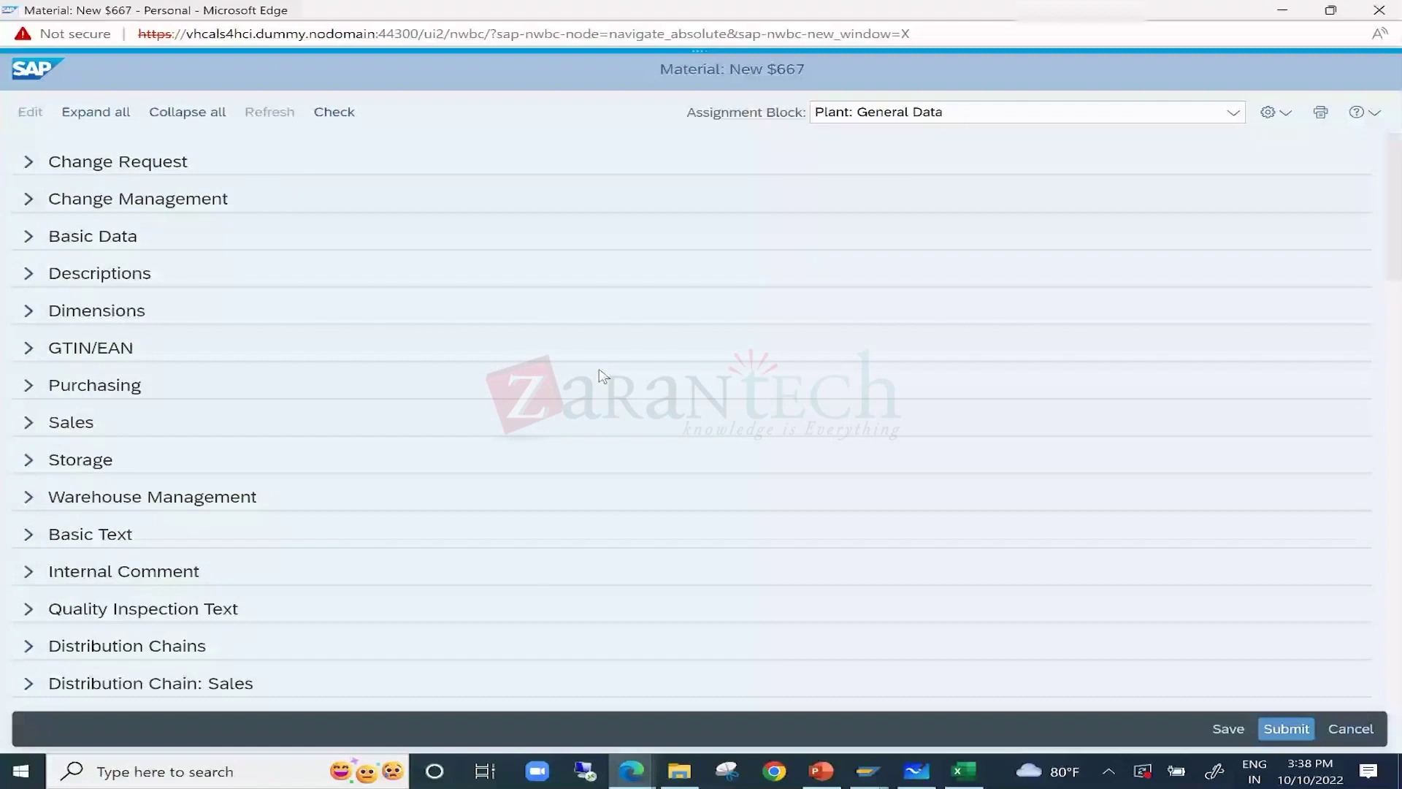
pyautogui.click(30, 238)
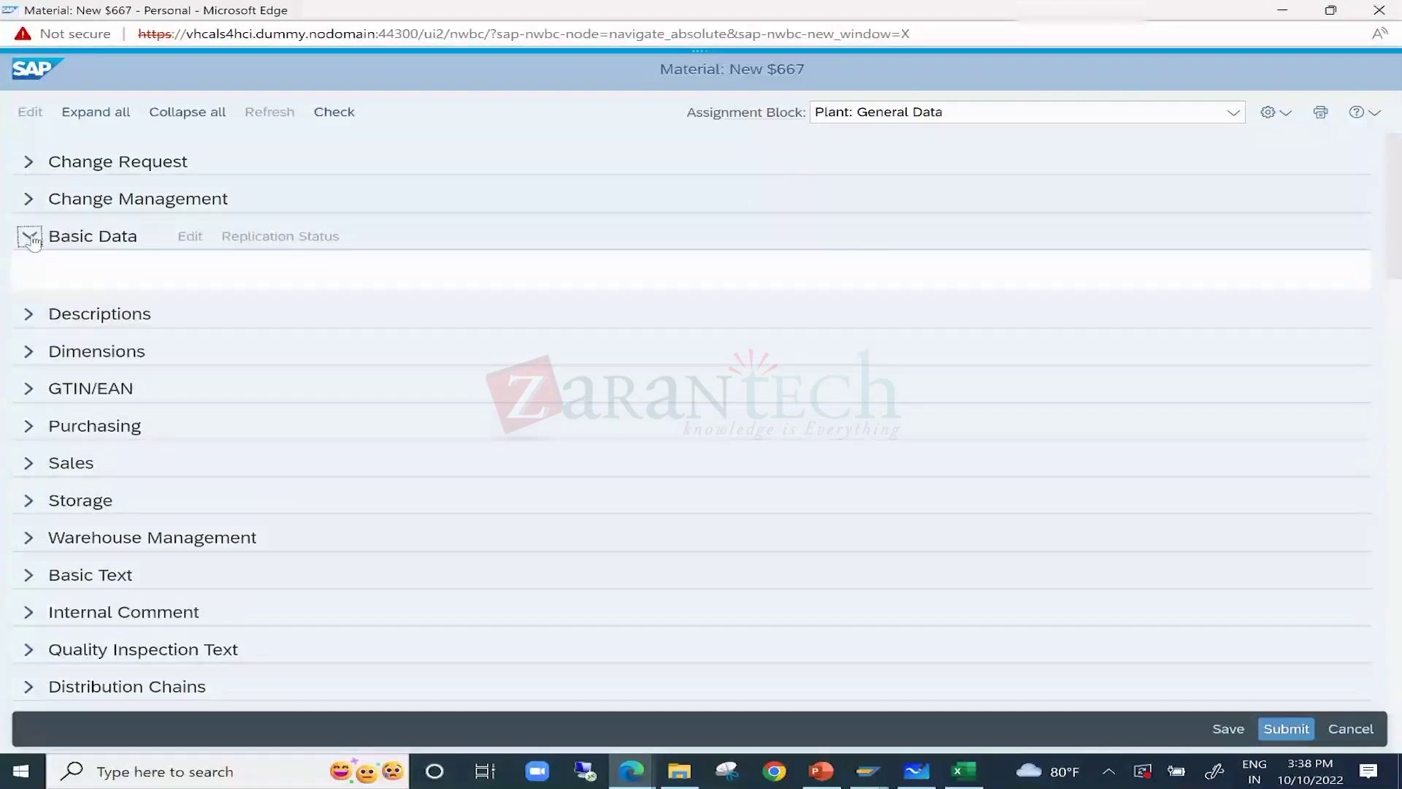
# Step: Enter ea as base unit and pick EA 'each' from the suggestions, keeping material type FERT
pyautogui.scroll(-3, 694, 407)
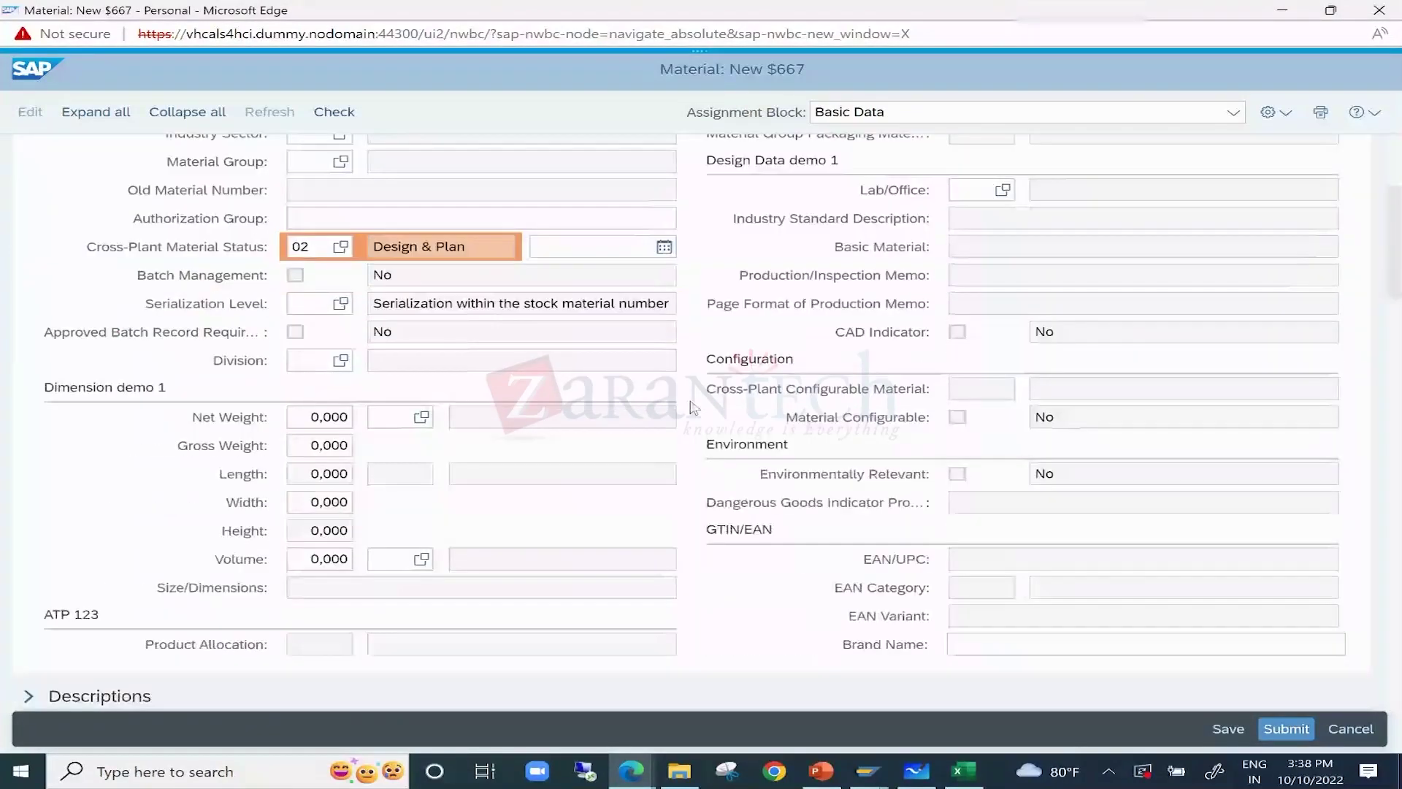
pyautogui.scroll(-3, 1101, 453)
pyautogui.scroll(6, 1101, 454)
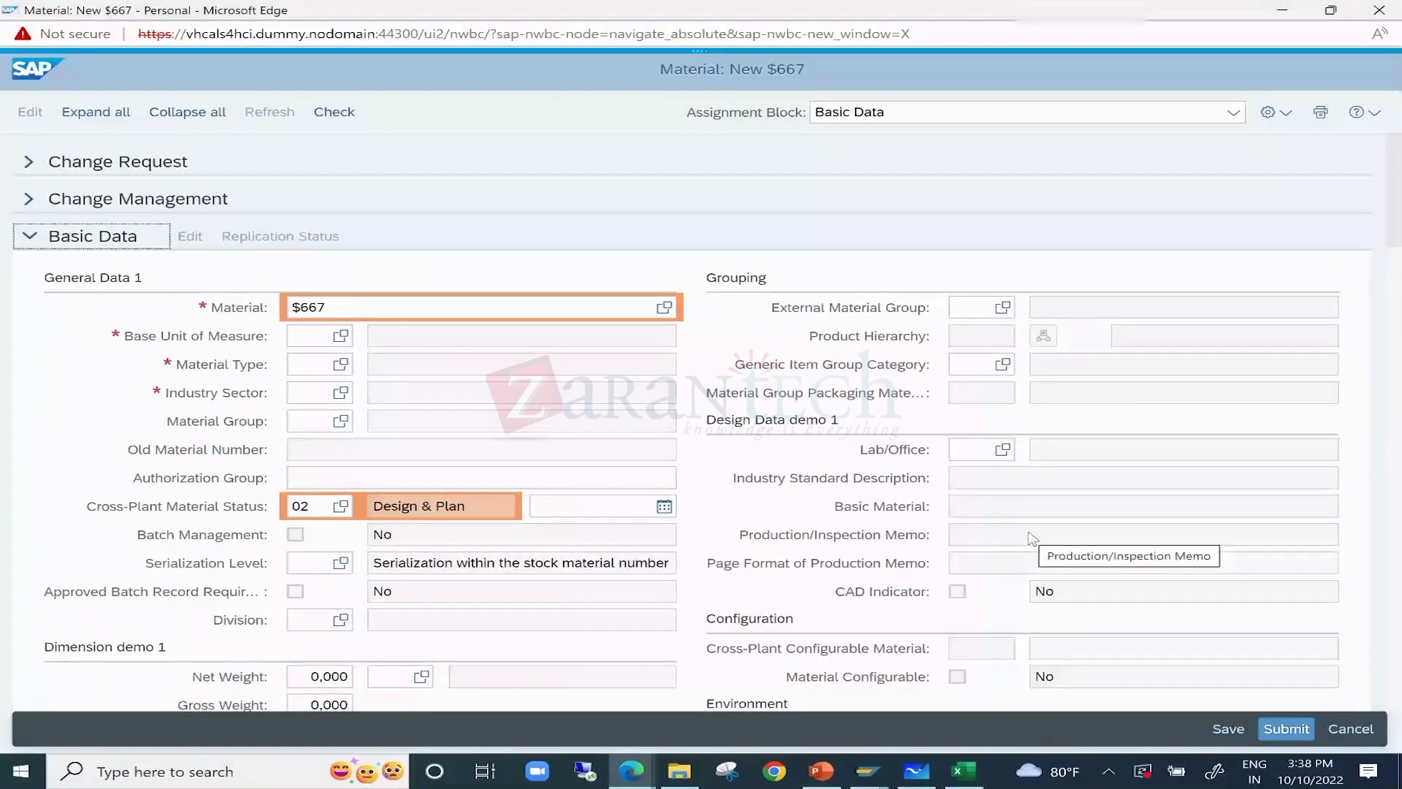
pyautogui.click(306, 337)
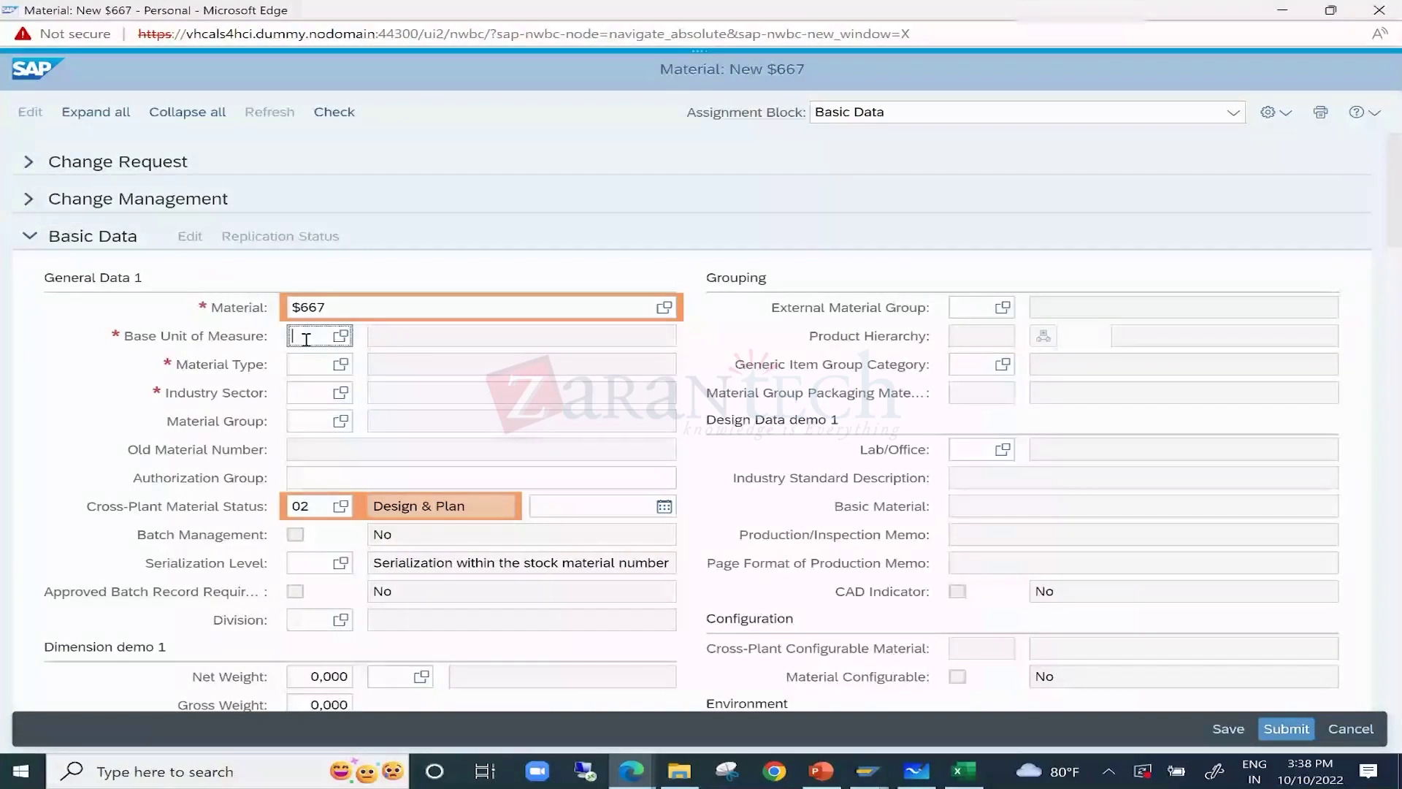
pyautogui.write('ea')
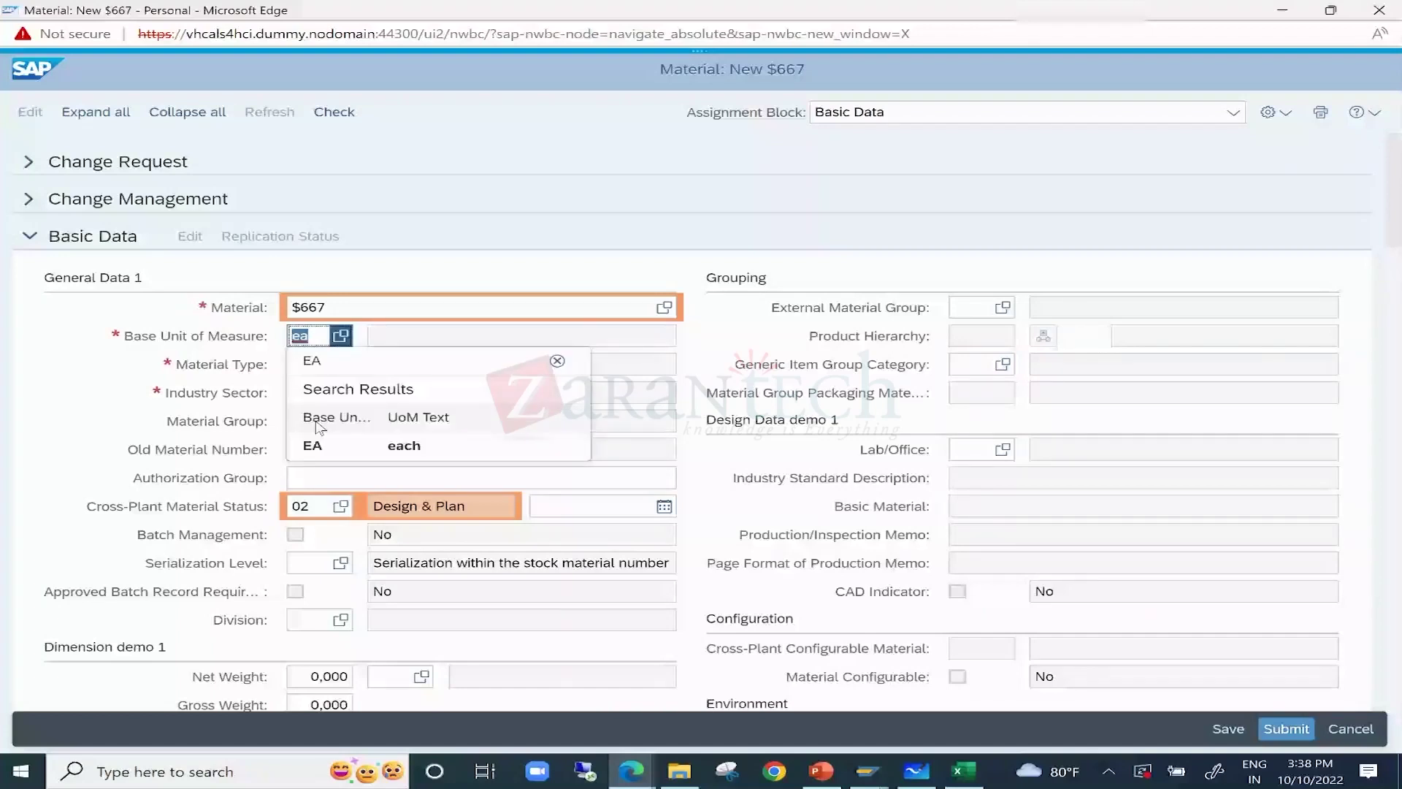
pyautogui.click(312, 445)
pyautogui.click(297, 365)
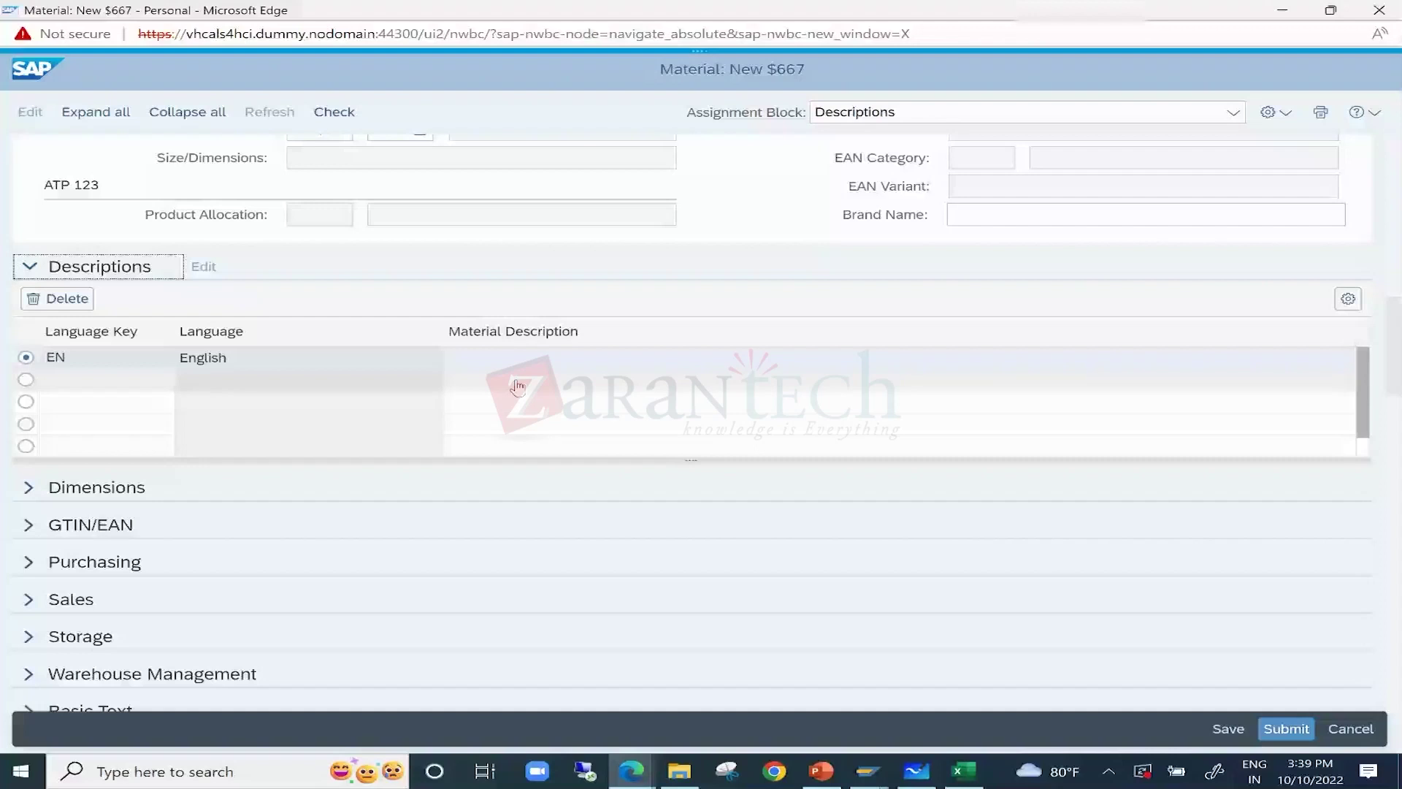
pyautogui.scroll(15, 309, 588)
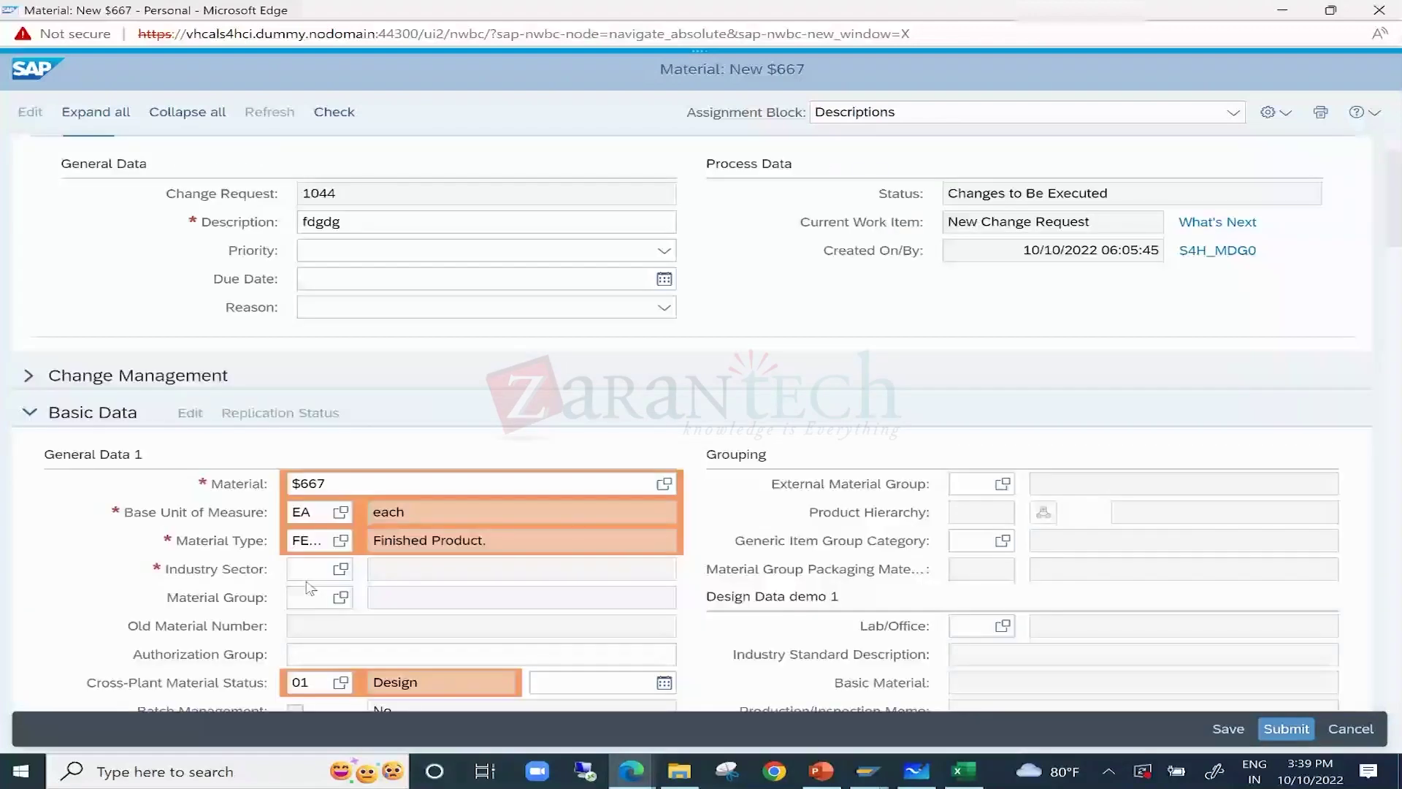
pyautogui.click(340, 569)
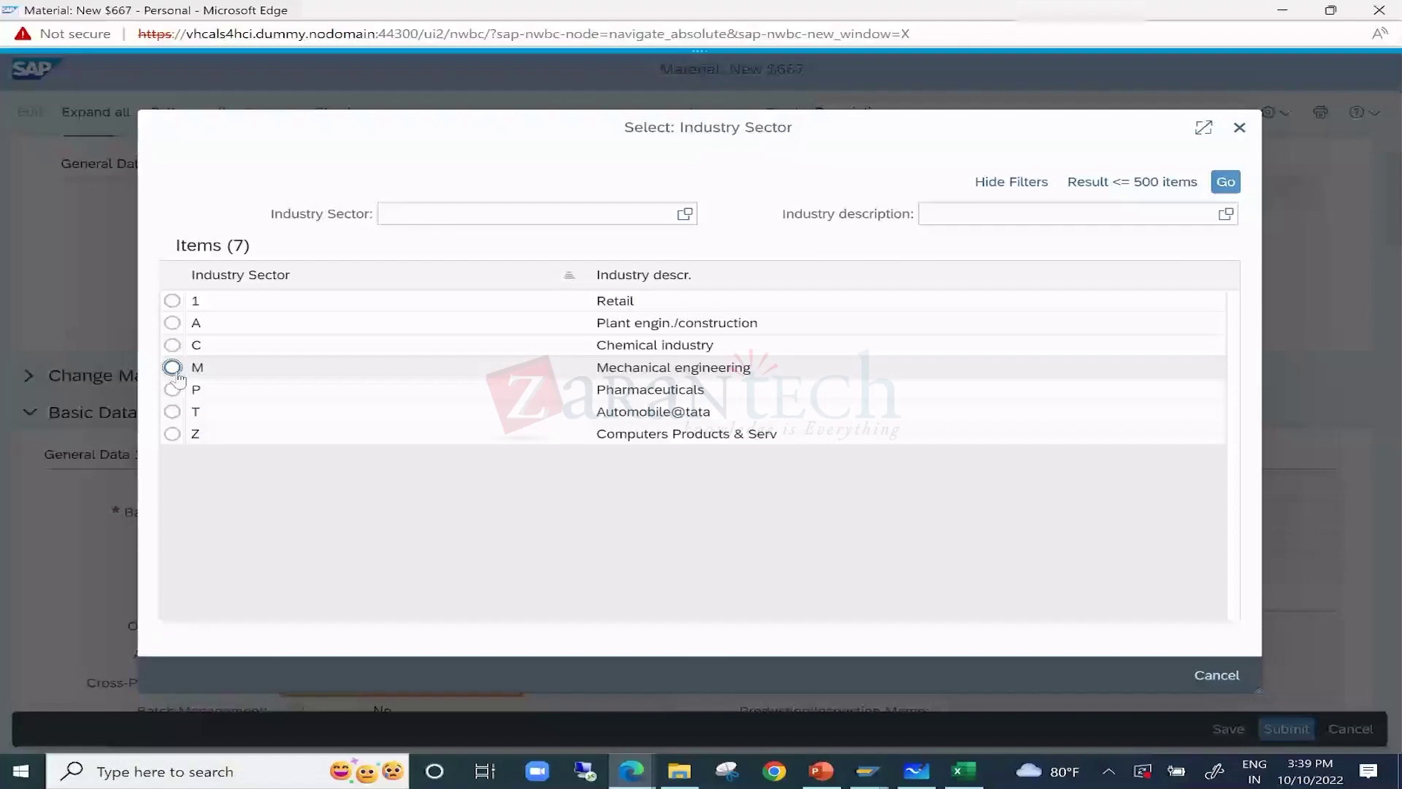
# Step: Choose M Mechanical engineering in the Select: Industry Sector list
pyautogui.click(172, 367)
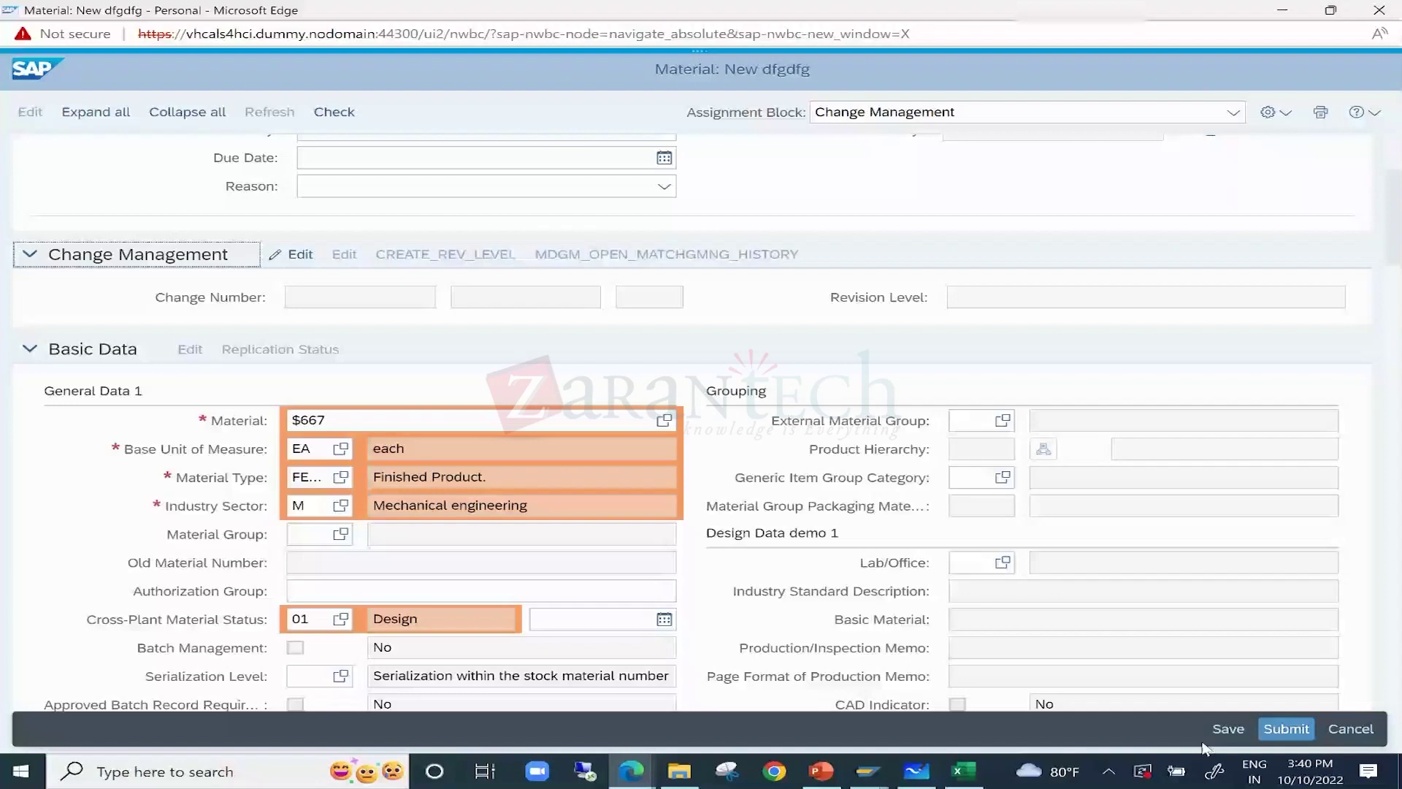
# Step: Check the $667 form, getting Old Material Number and Material Group warnings
pyautogui.click(335, 114)
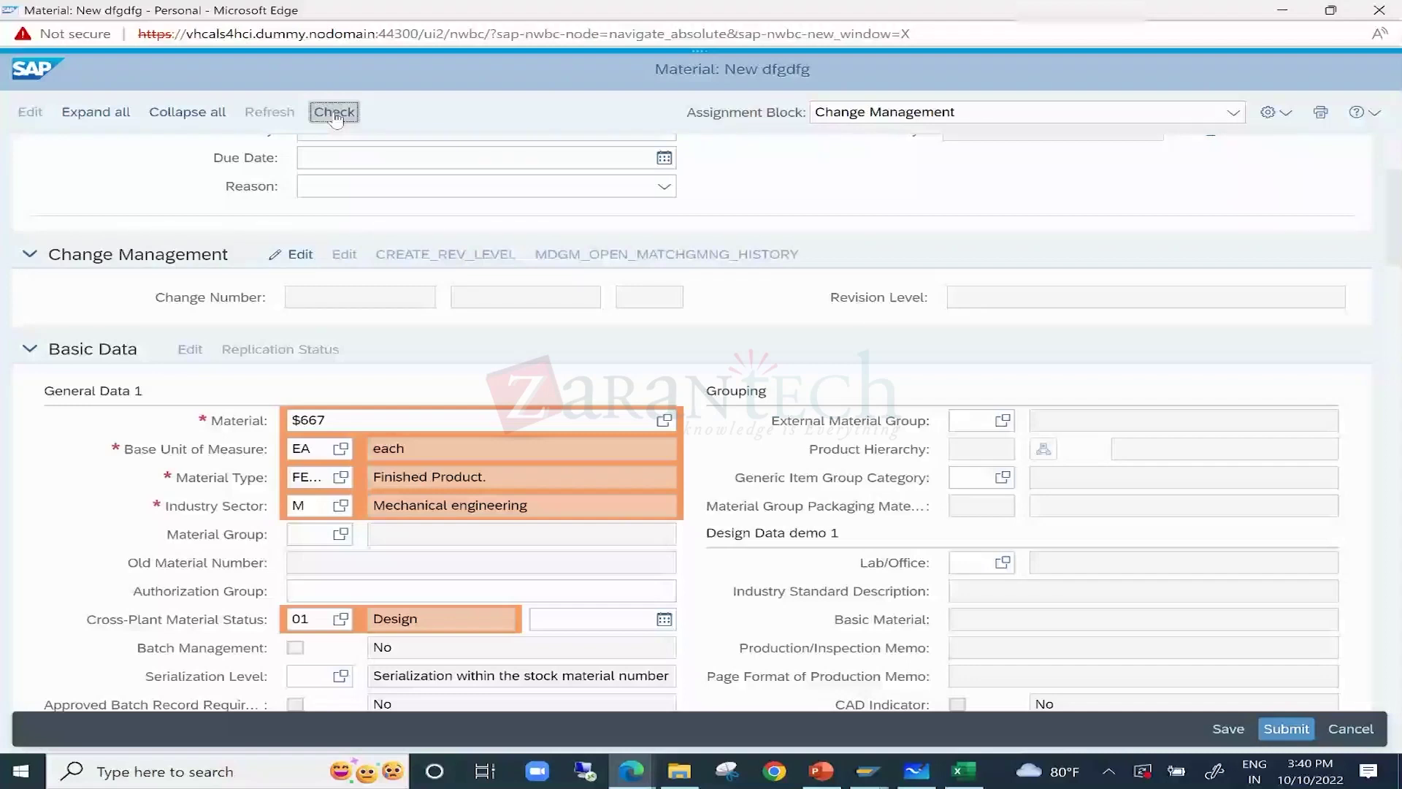
pyautogui.click(335, 114)
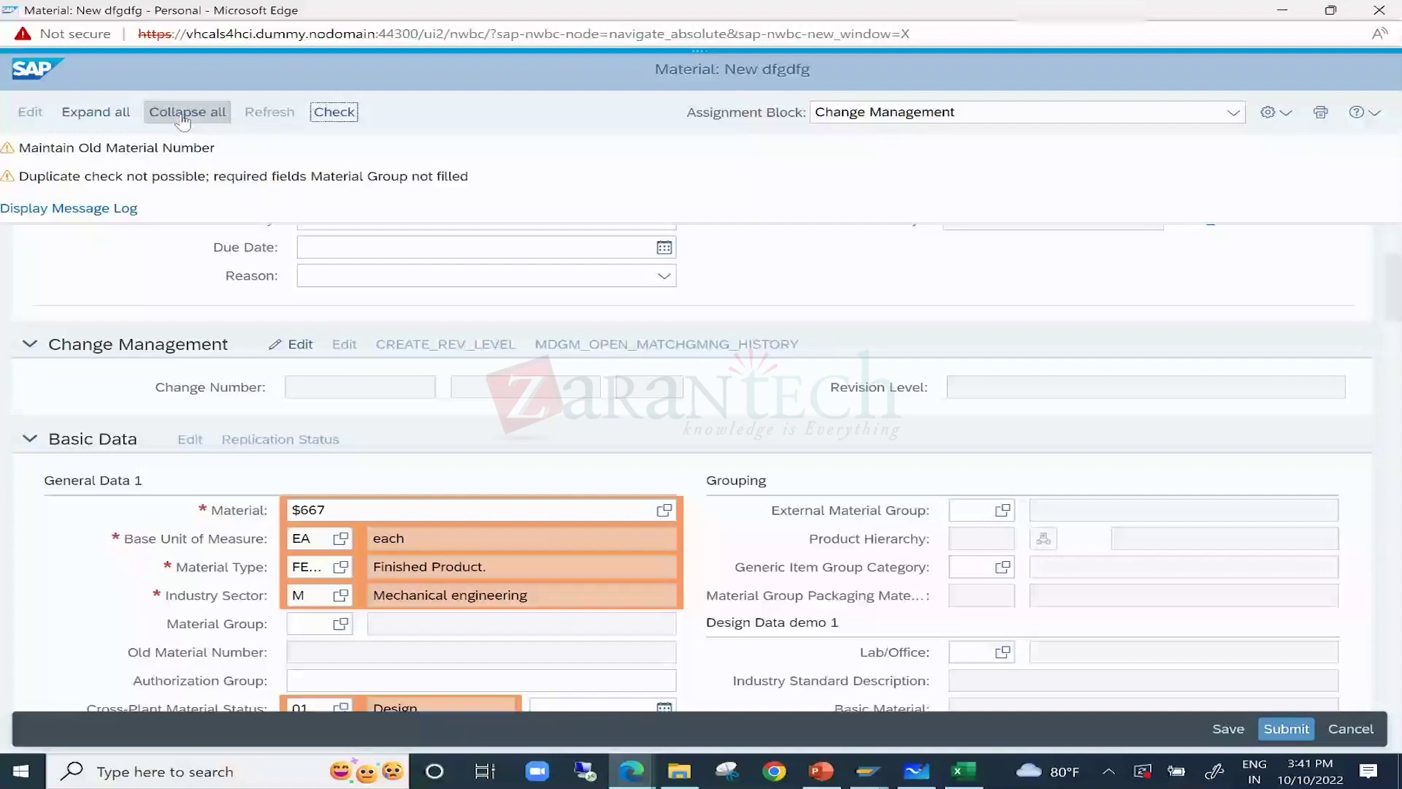
pyautogui.click(957, 113)
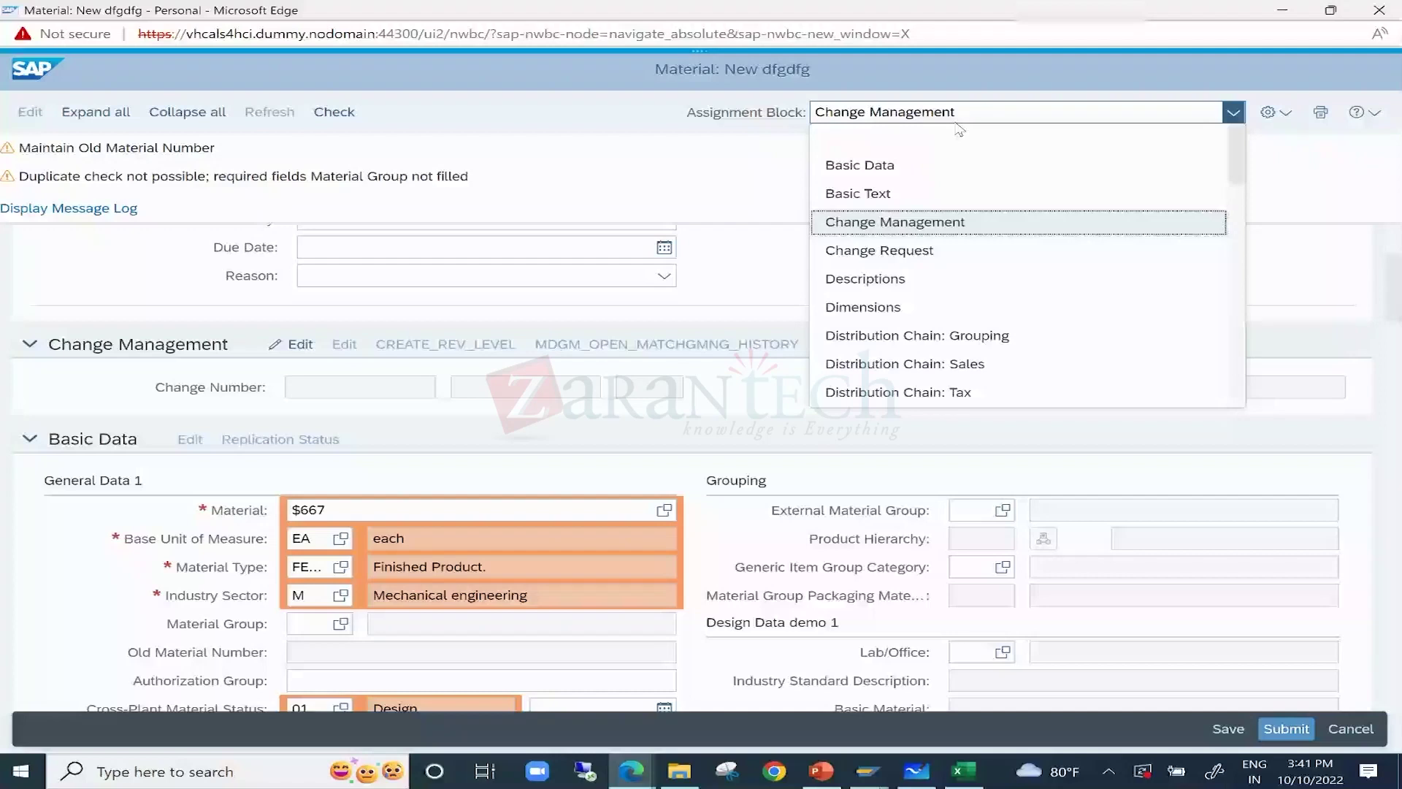
# Step: Jump to Distribution Chain: Sales via the Assignment Block list, then scroll back up
pyautogui.click(877, 363)
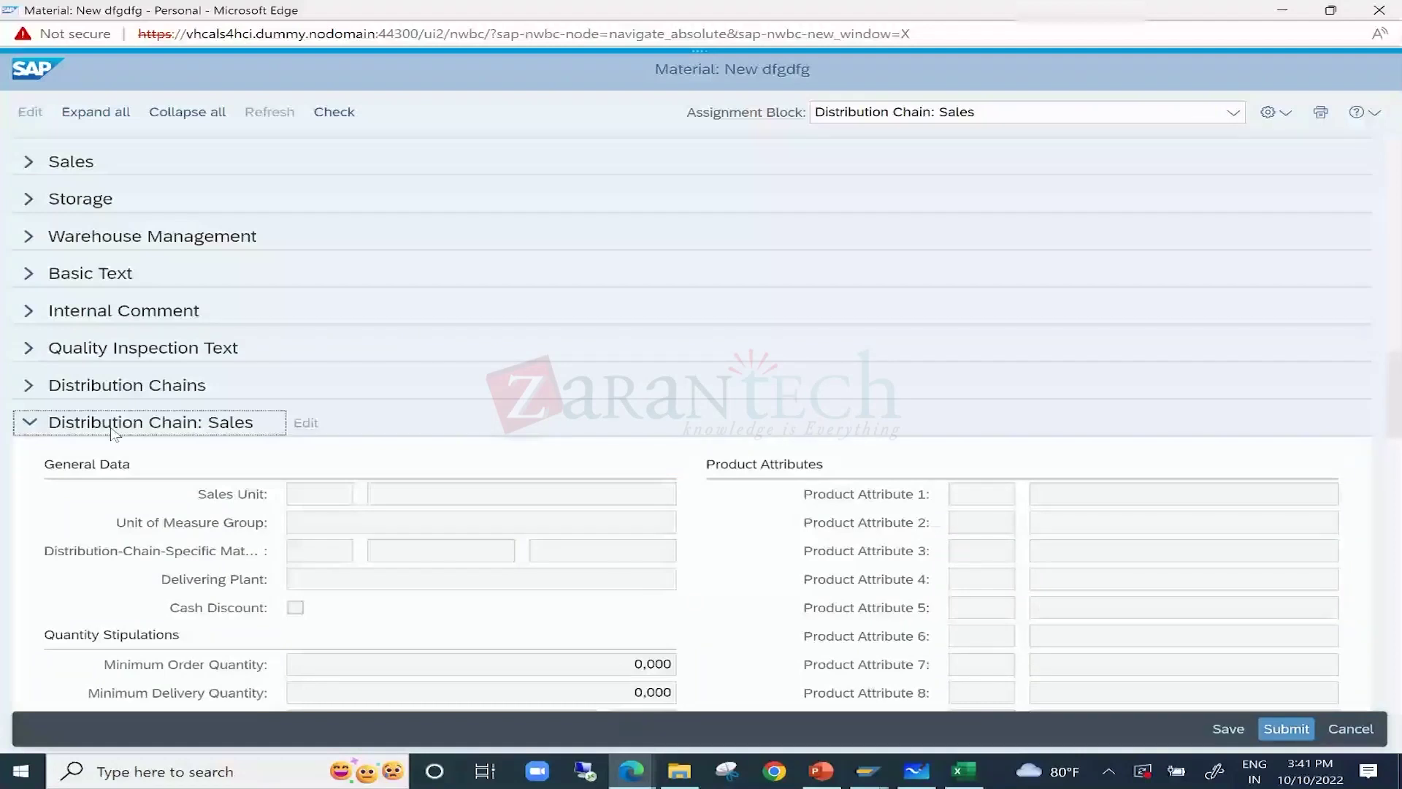
pyautogui.click(941, 114)
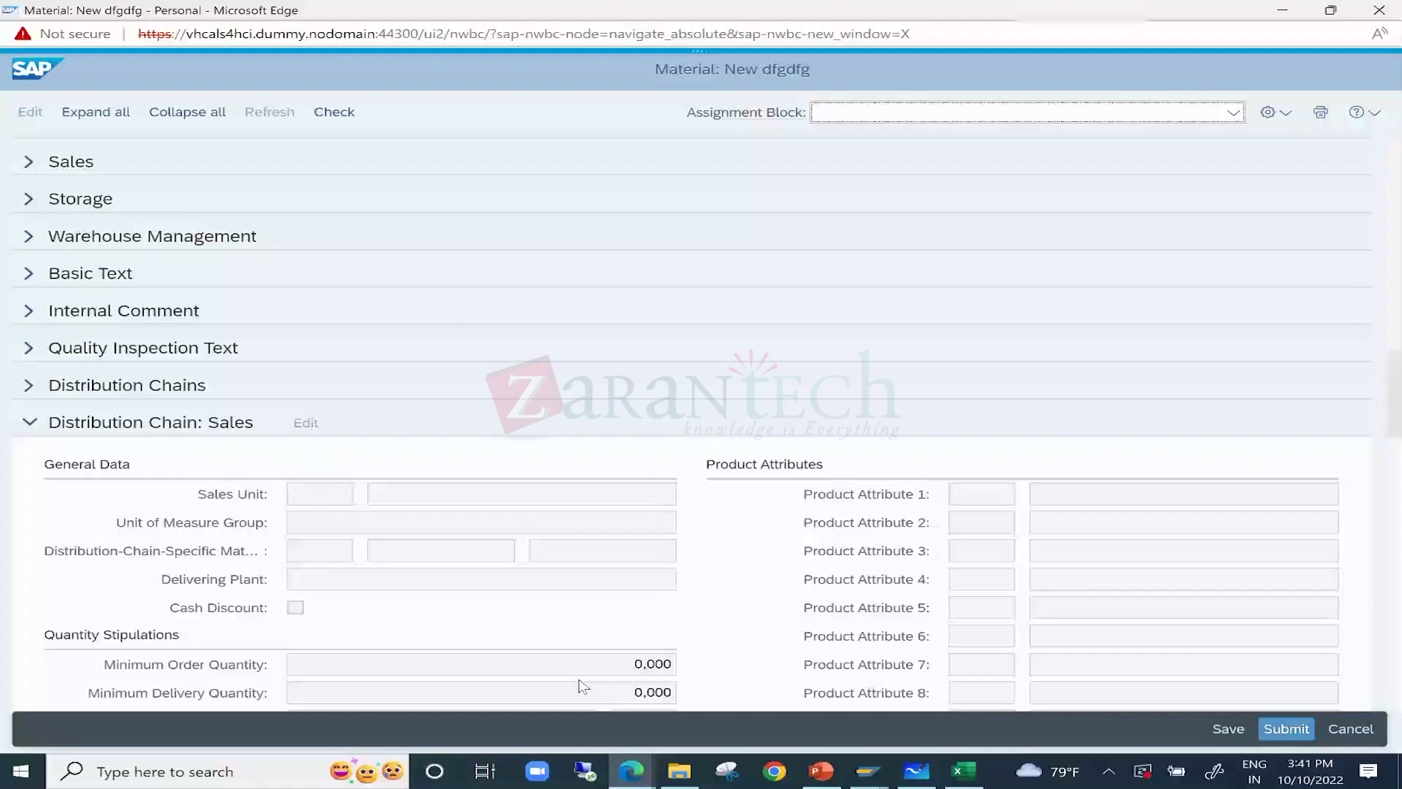
pyautogui.scroll(15, 792, 497)
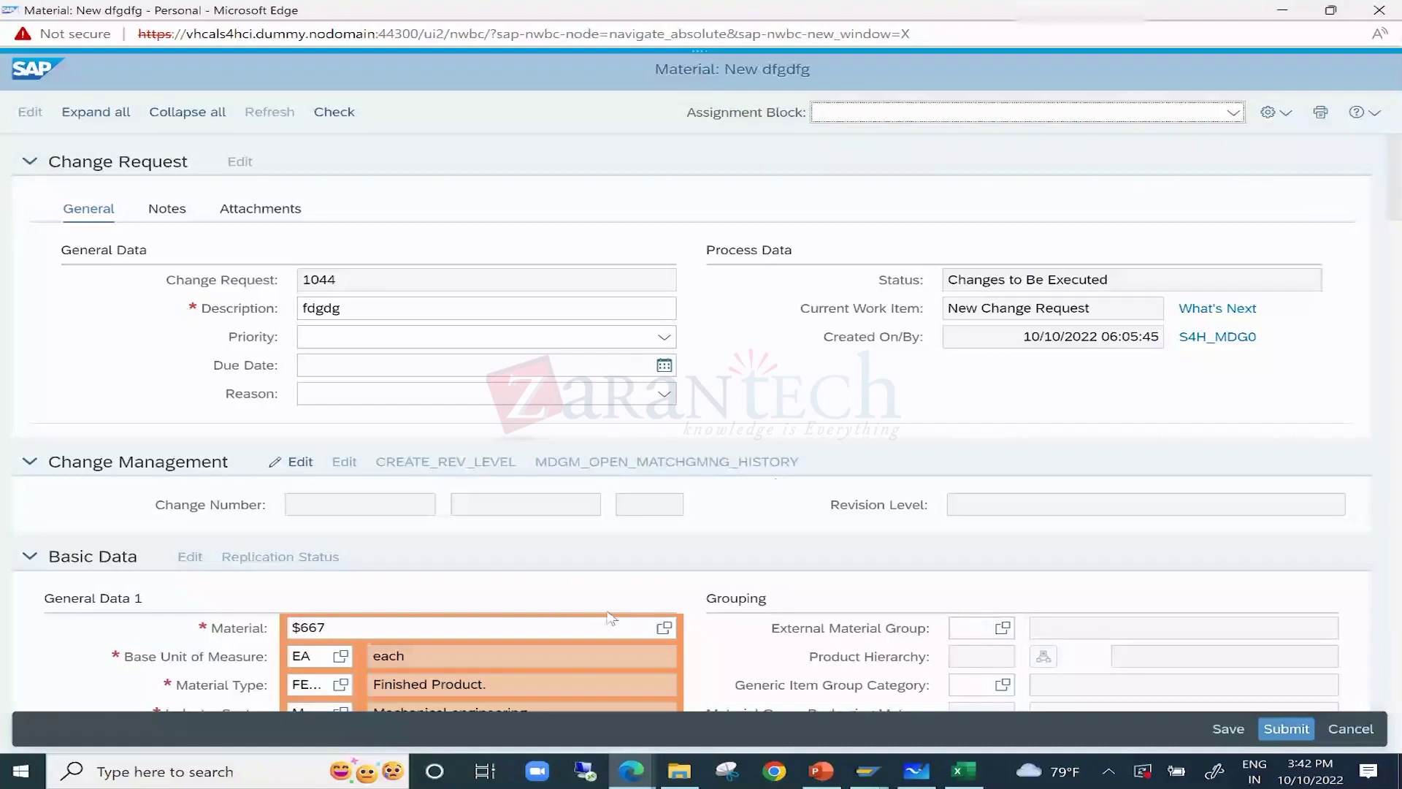
pyautogui.moveTo(805, 777)
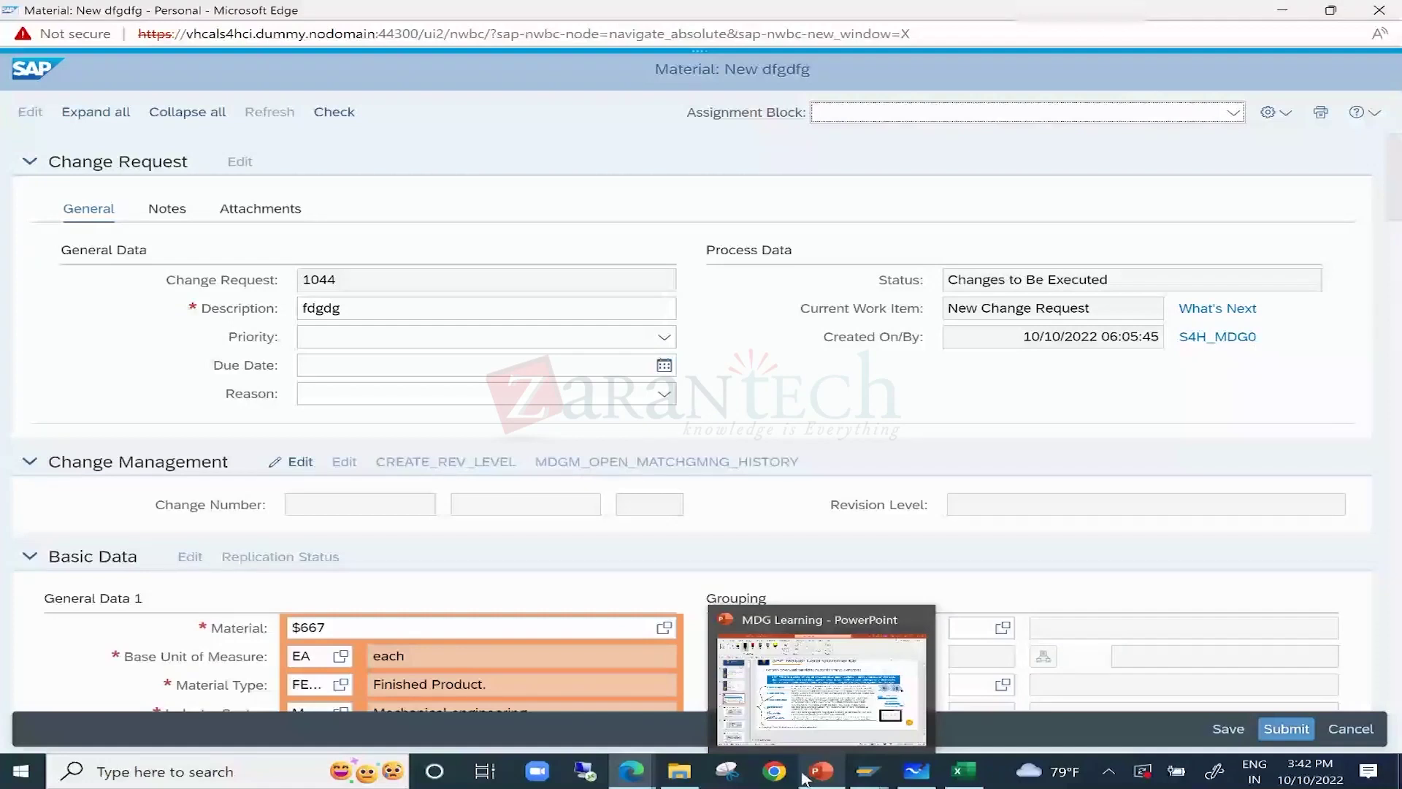
# Step: Bring up the MDG Learning presentation at the SAP Master Data Governance slide
pyautogui.click(809, 693)
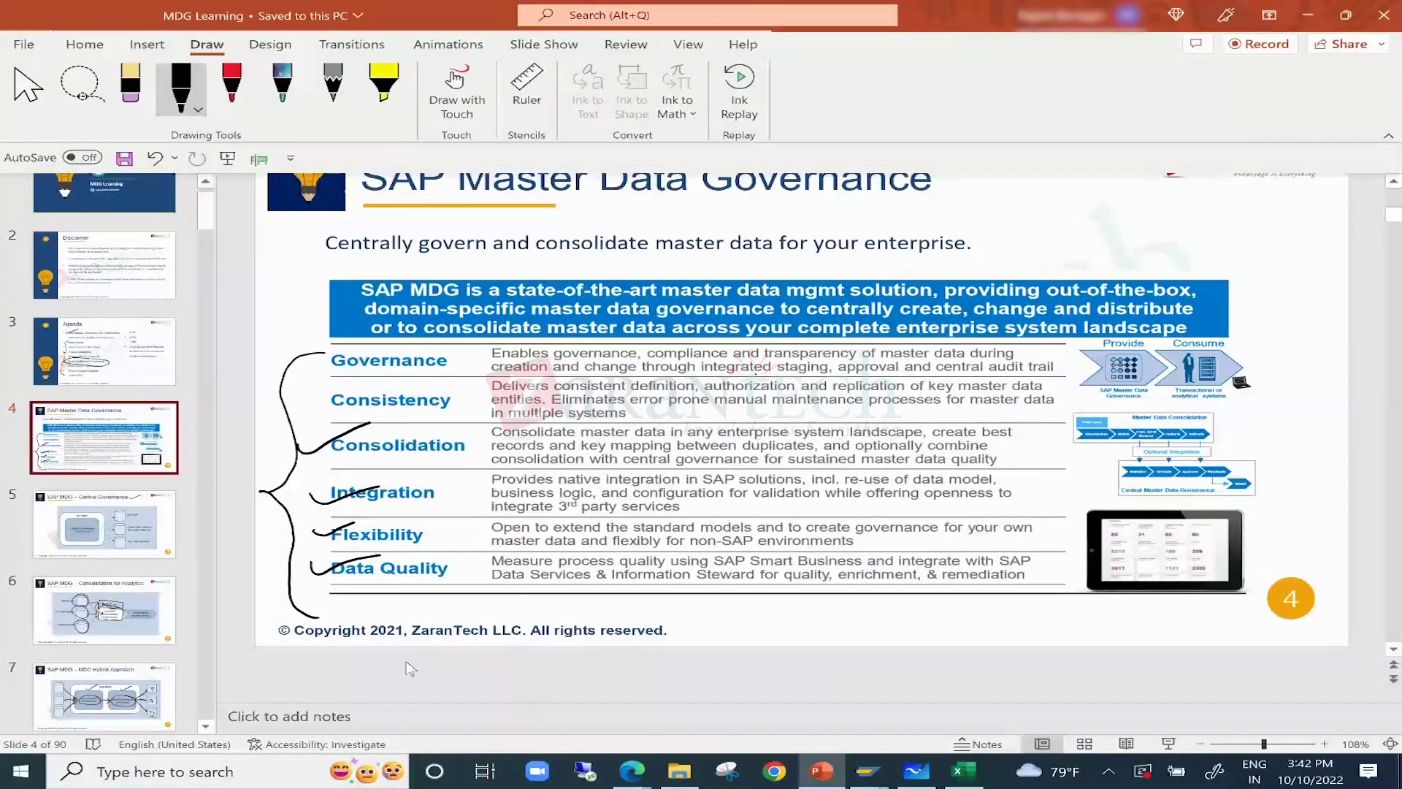
pyautogui.scroll(-2, 79, 598)
pyautogui.scroll(-1, 79, 598)
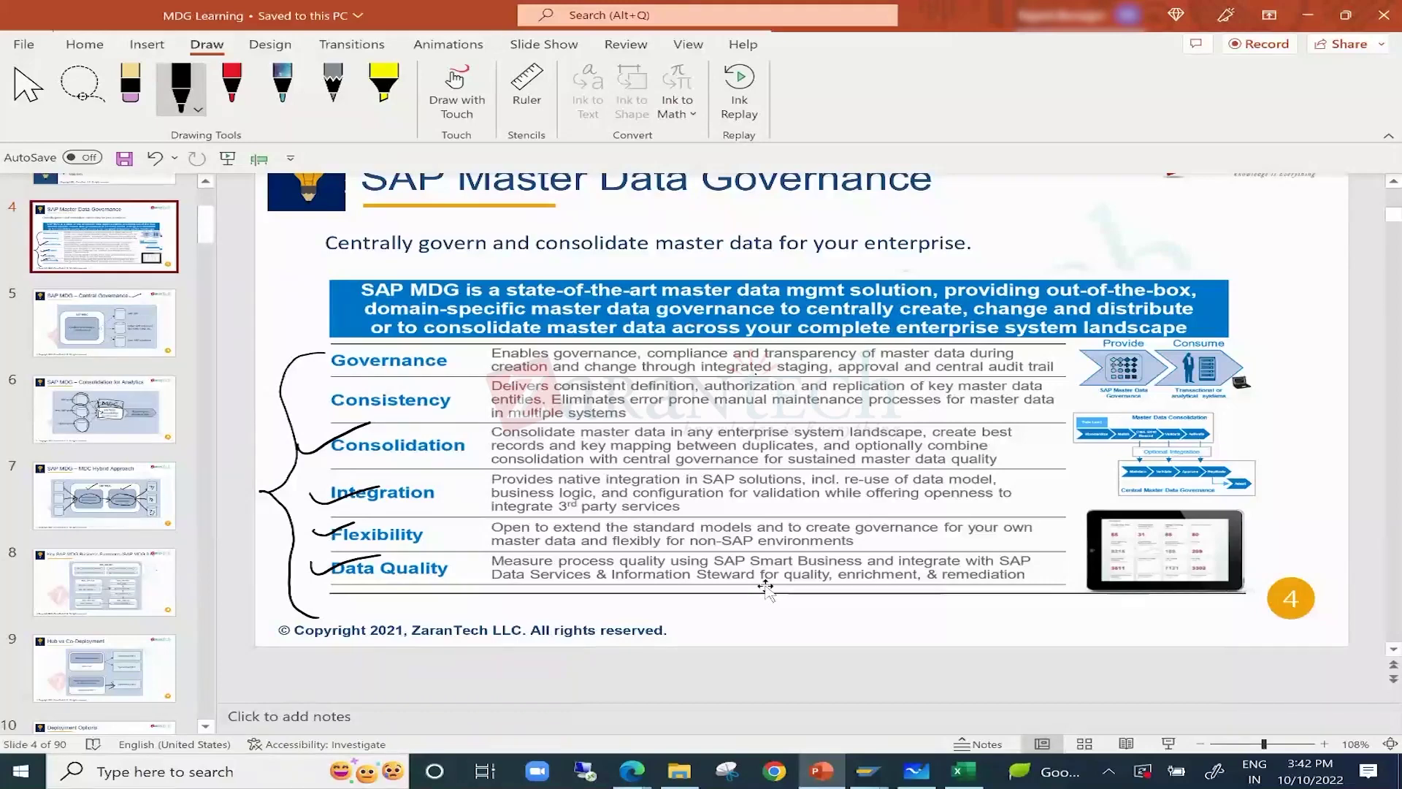
# Step: Bring the screen-sharing Edge window forward from the taskbar previews
pyautogui.click(649, 773)
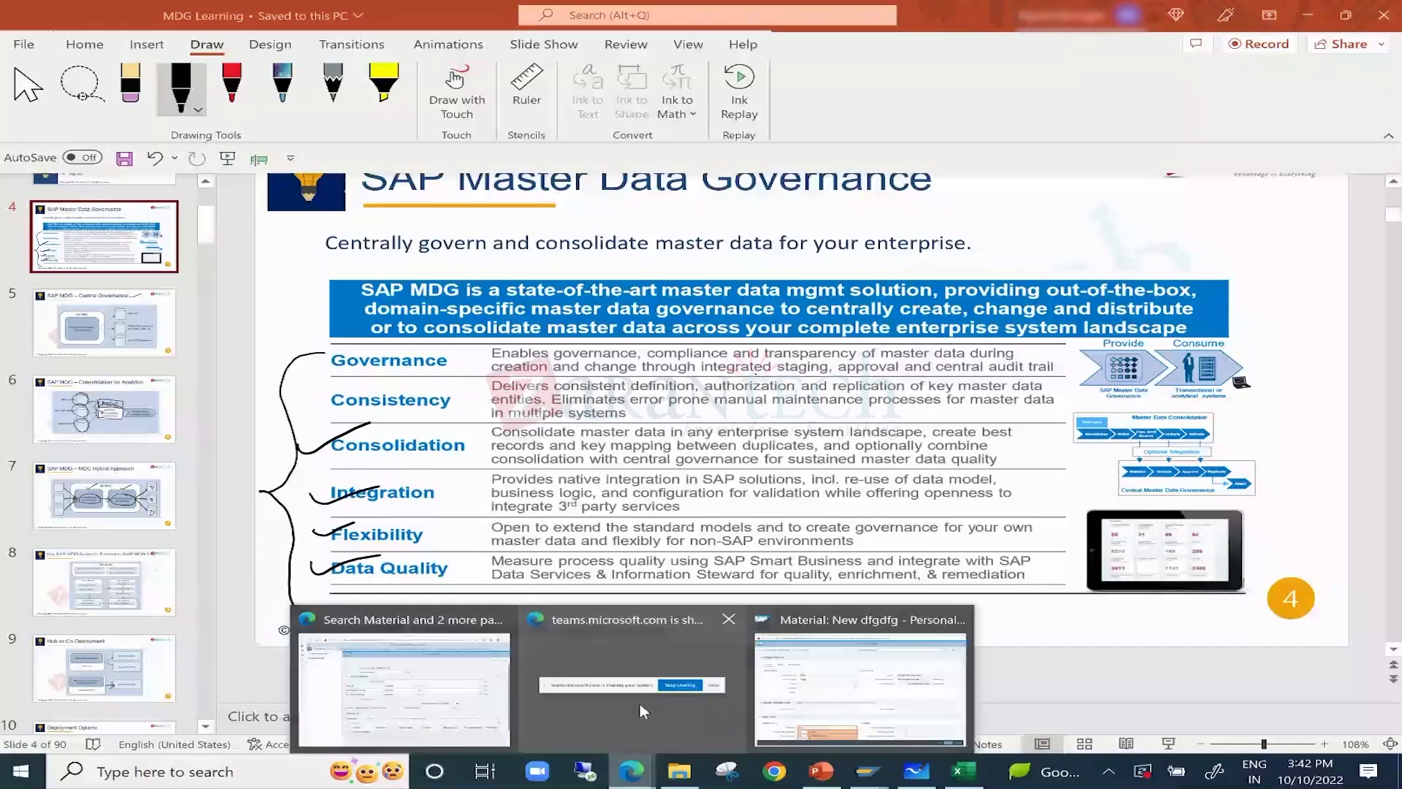
pyautogui.click(640, 705)
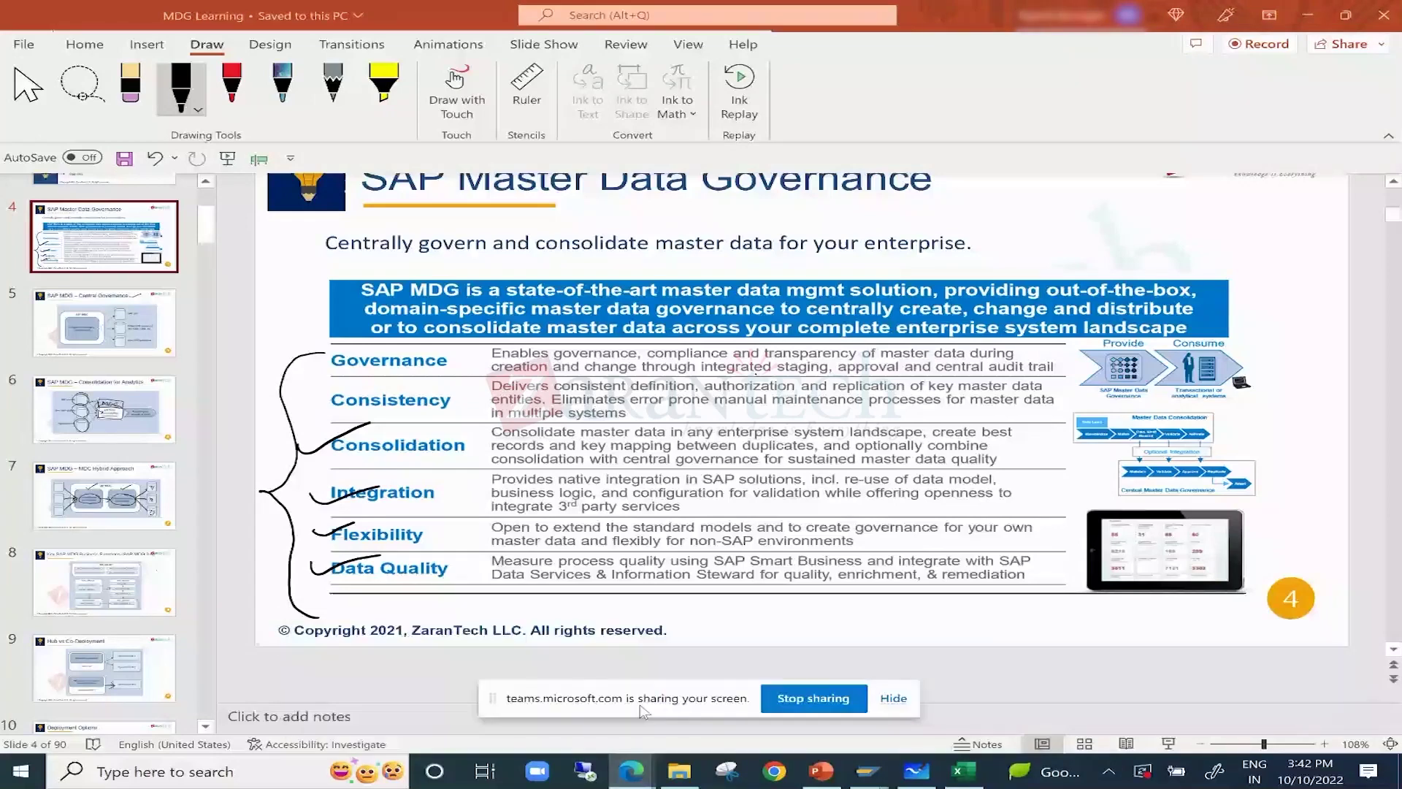
pyautogui.moveTo(635, 774)
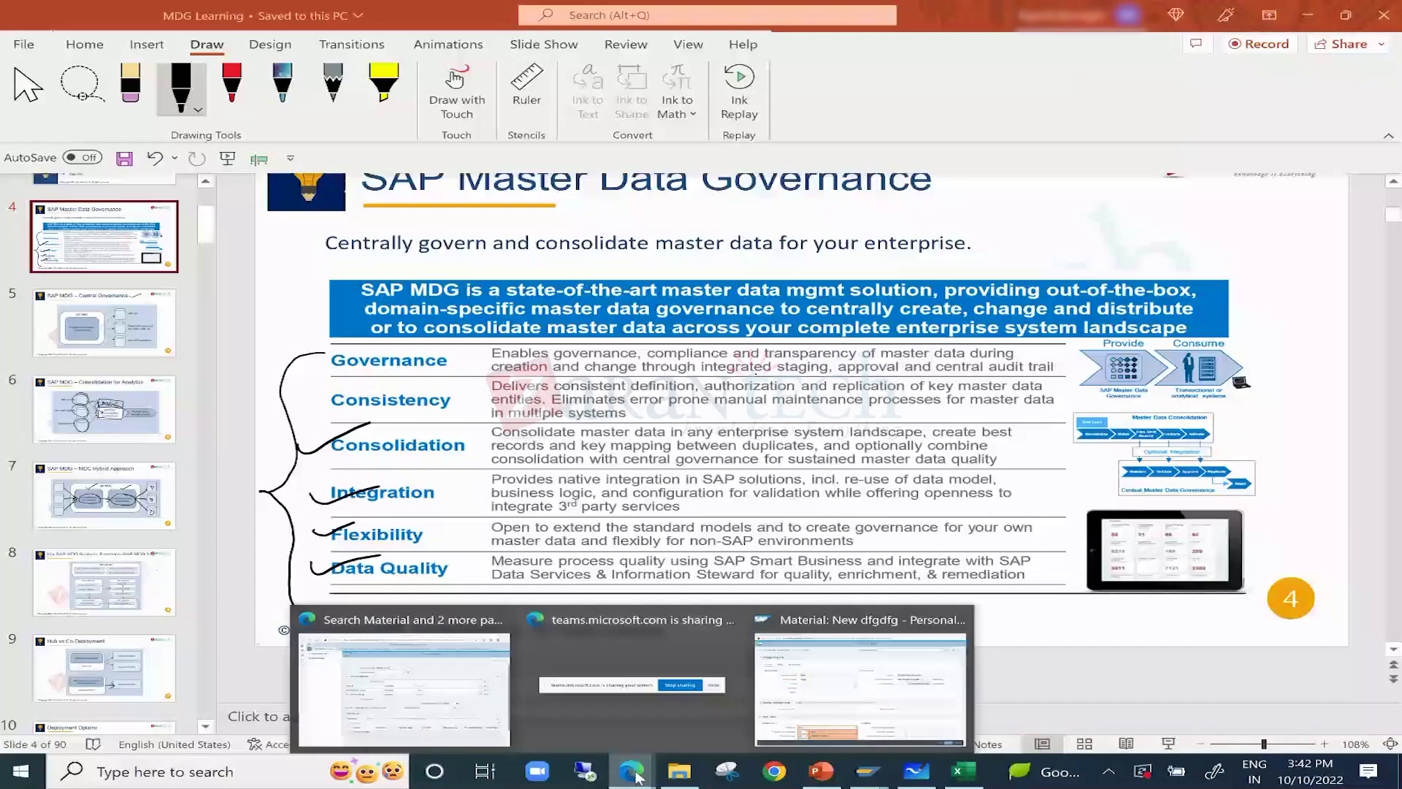